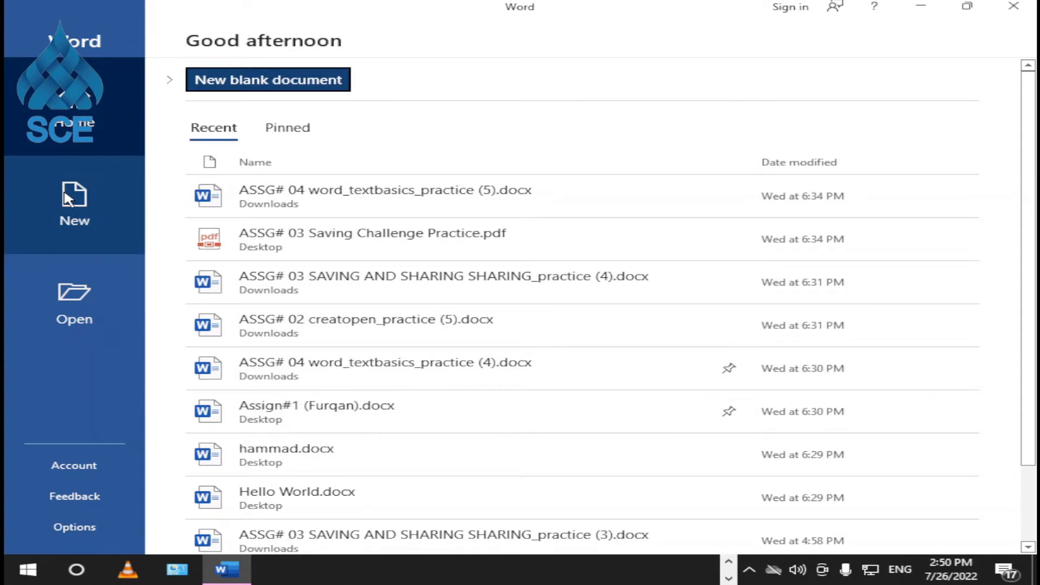
Step: Create a new blank document and dismiss the licence warning
{"action": "left_click", "coordinate": [68, 199]}
{"action": "left_click", "coordinate": [293, 171]}
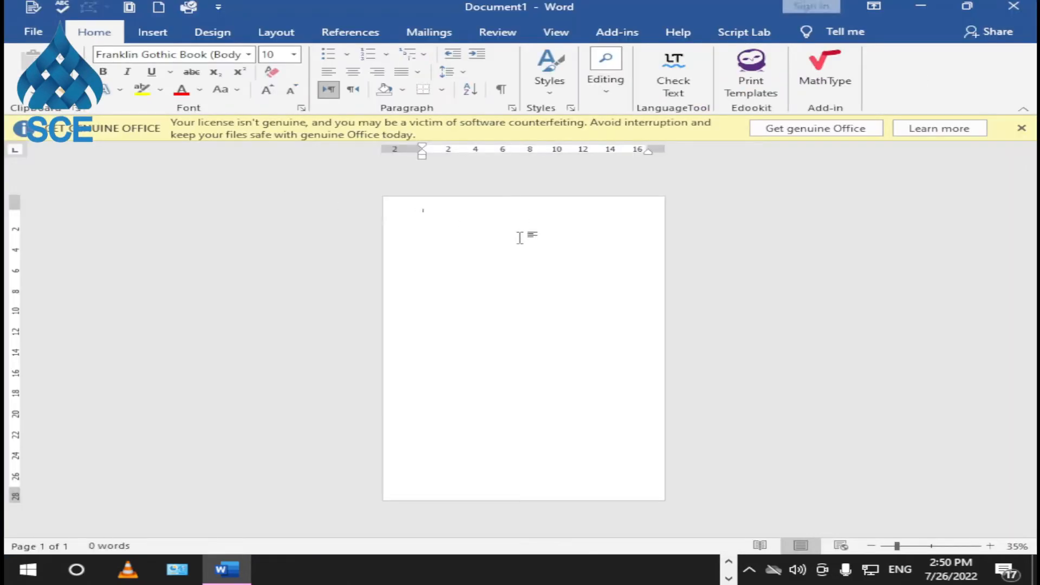
{"action": "left_click", "coordinate": [1021, 129]}
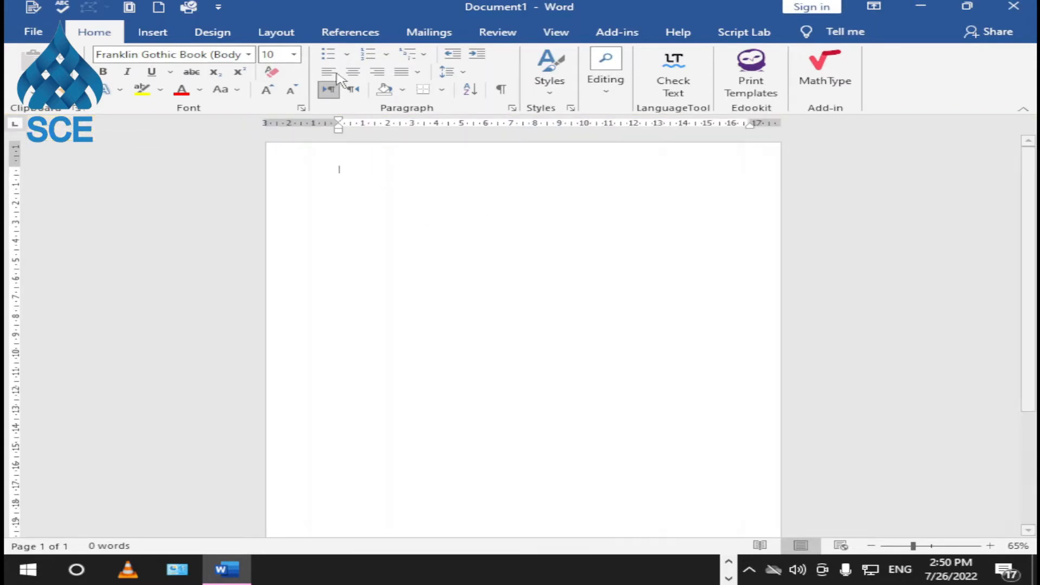
{"action": "left_click", "coordinate": [293, 39]}
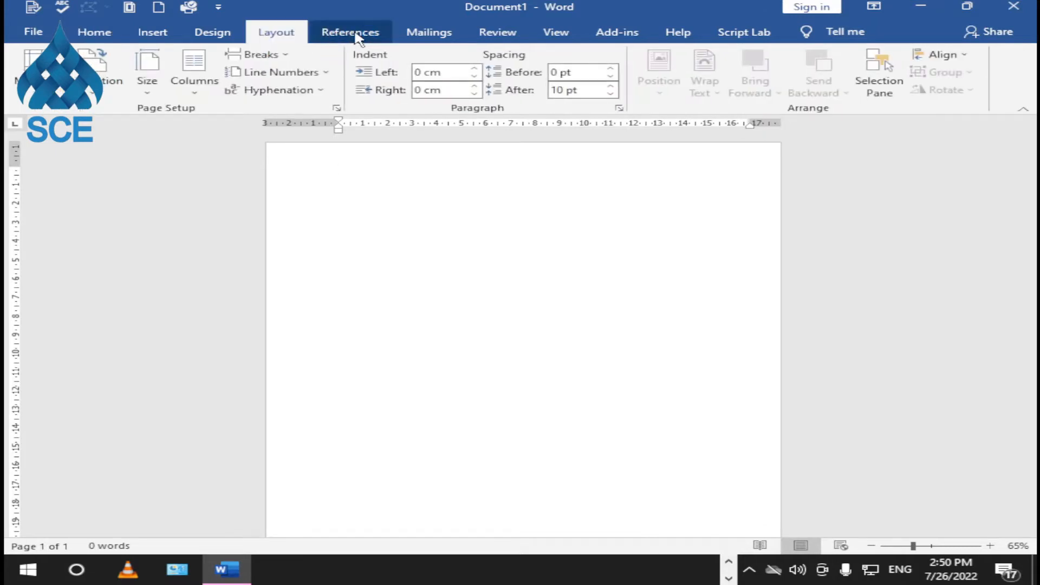
{"action": "left_click", "coordinate": [358, 39]}
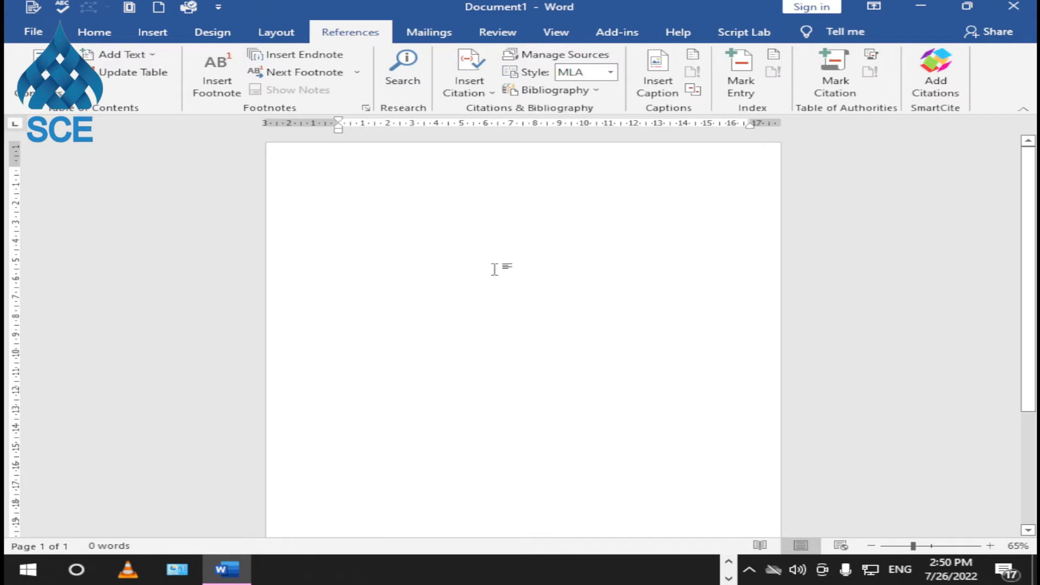
{"action": "scroll", "coordinate": [469, 269], "scroll_direction": "down", "scroll_amount": 1}
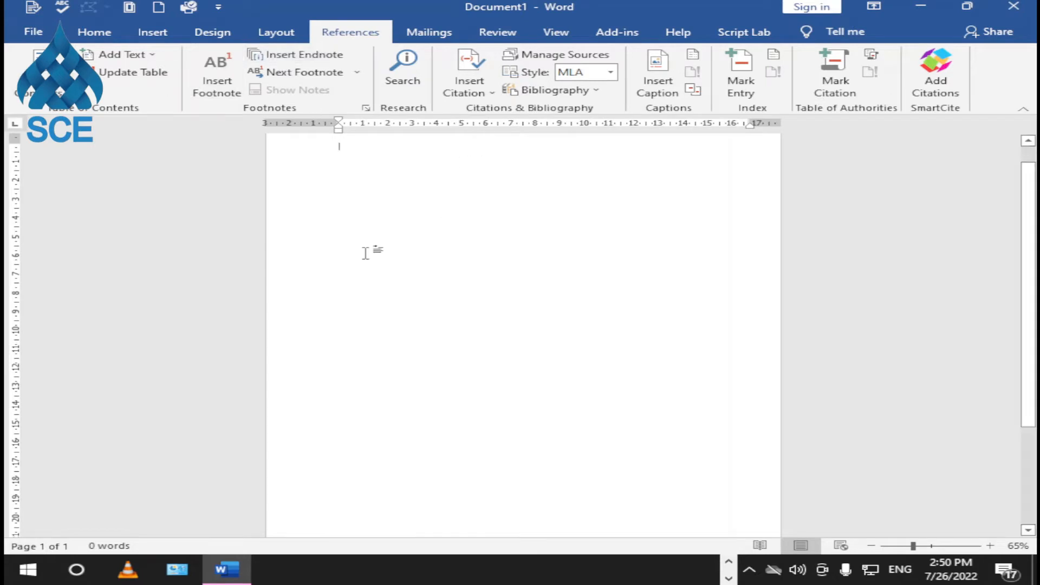
Step: Enter the heading "Word" on the page's third line, leaving two empty lines above it
{"action": "key", "text": "Return"}
{"action": "key", "text": "Return"}
{"action": "type", "text": "wo"}
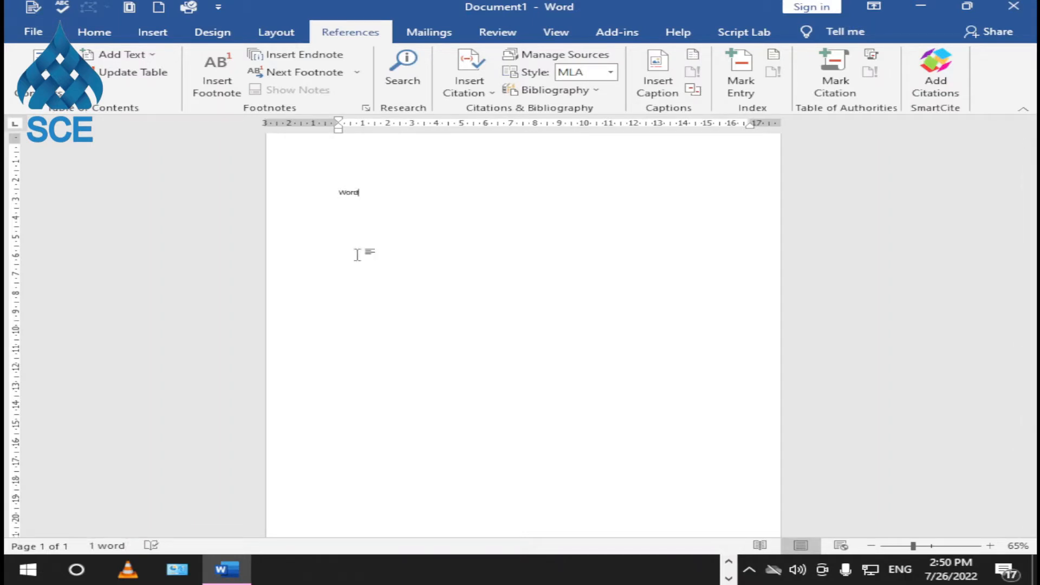
{"action": "type", "text": "rd"}
Step: Enlarge all the document's text to 22 pt and append ":-" to the heading "Word"
{"action": "key", "text": "ctrl+a"}
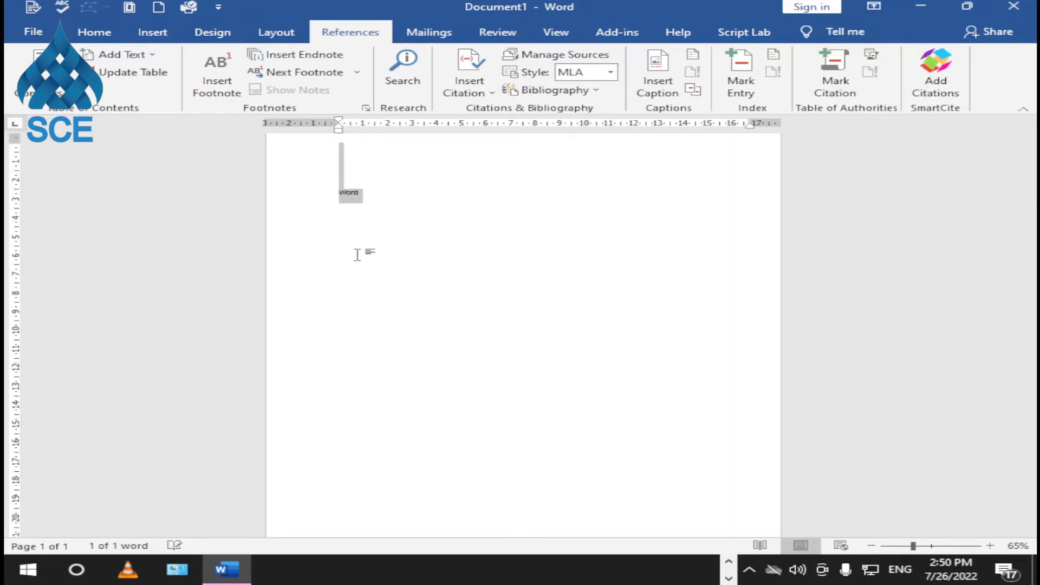
{"action": "key", "text": "ctrl+shift+period"}
{"action": "key", "text": "ctrl+shift+period"}
{"action": "key", "text": "ctrl+shift+period"}
{"action": "key", "text": "ctrl+shift+period"}
{"action": "key", "text": "ctrl+shift+period"}
{"action": "key", "text": "ctrl+shift+period"}
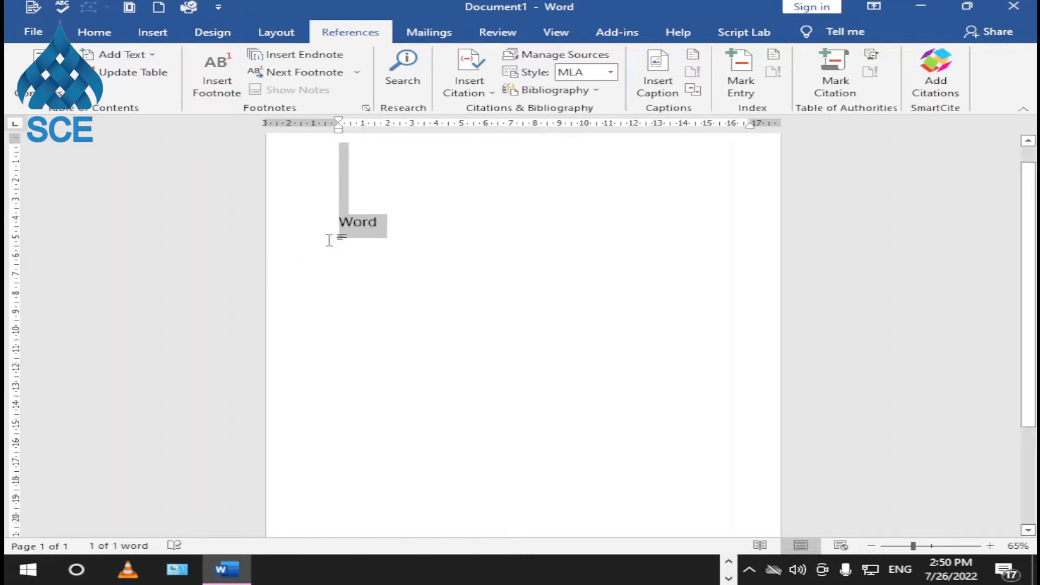
{"action": "left_click", "coordinate": [410, 238]}
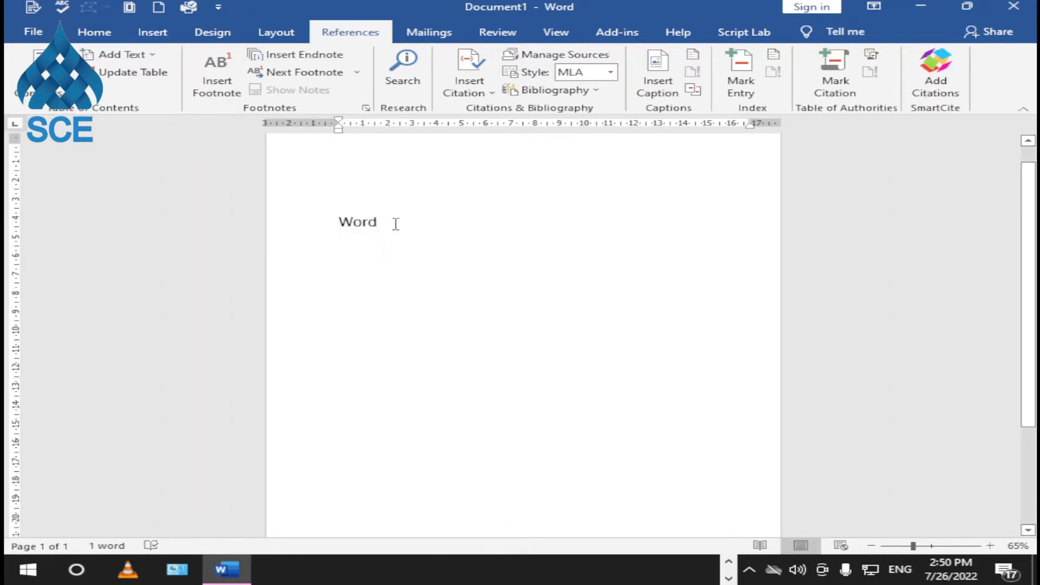
{"action": "type", "text": ":-"}
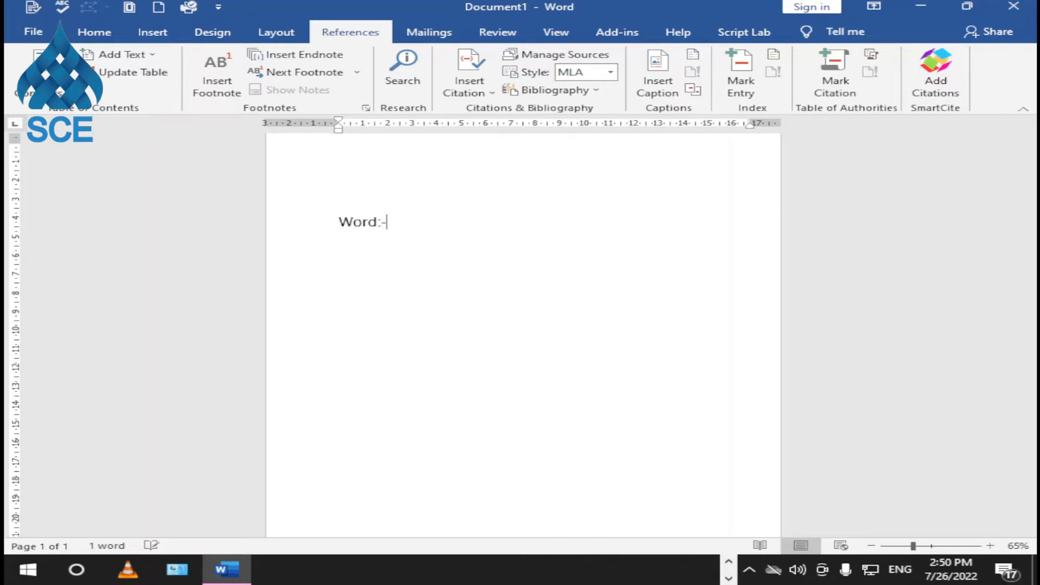
Step: Set the page background to a light gold theme colour
{"action": "left_click", "coordinate": [212, 32]}
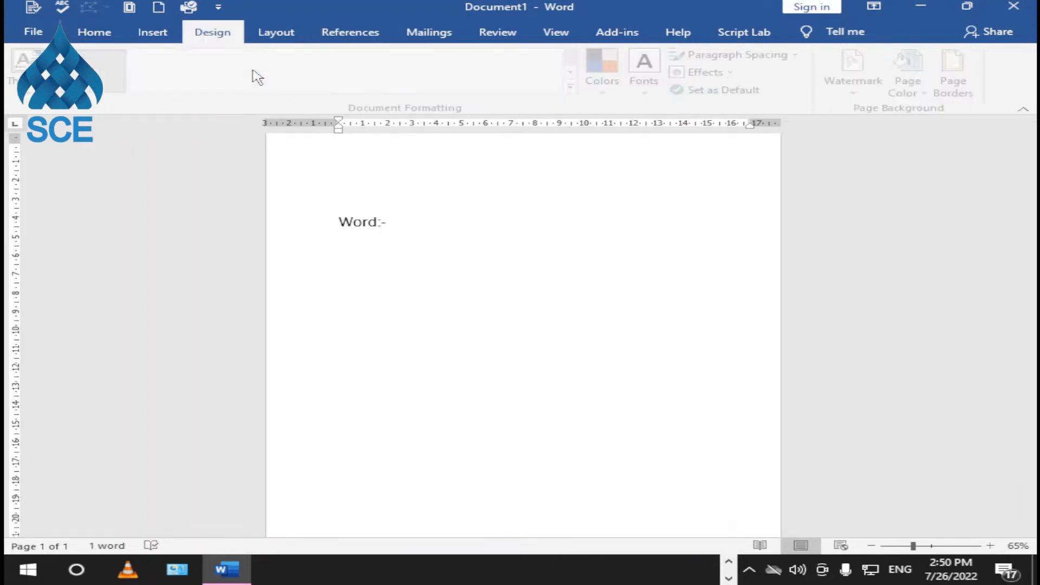
{"action": "left_click", "coordinate": [916, 81]}
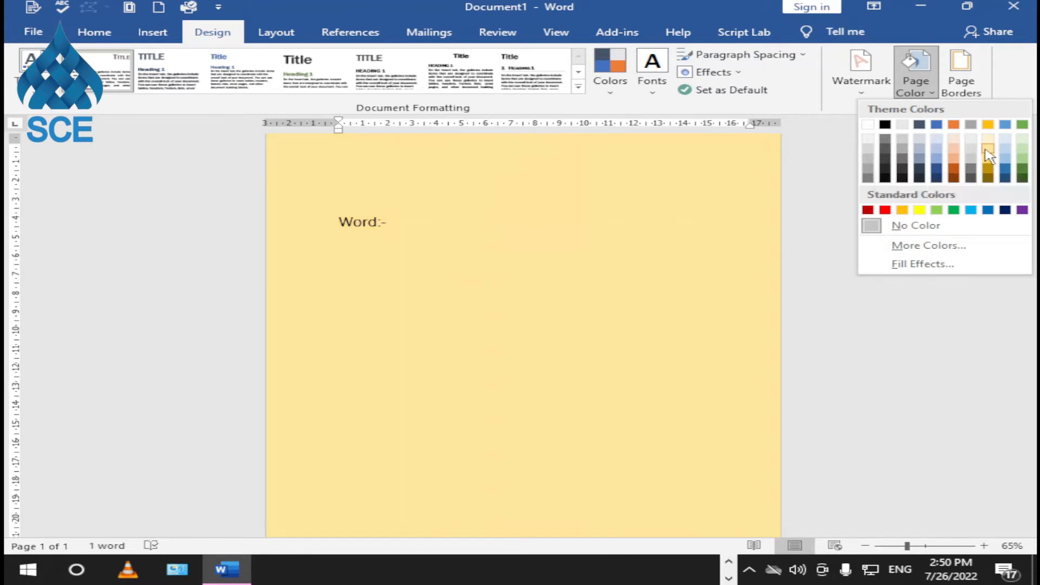
{"action": "left_click", "coordinate": [988, 146]}
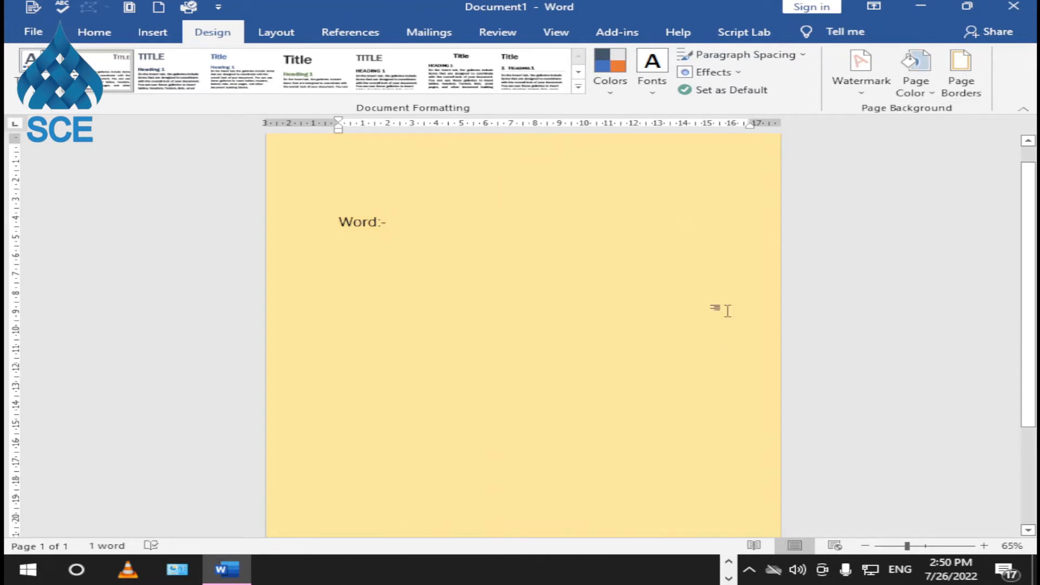
{"action": "left_click_drag", "start_coordinate": [388, 223], "coordinate": [301, 232]}
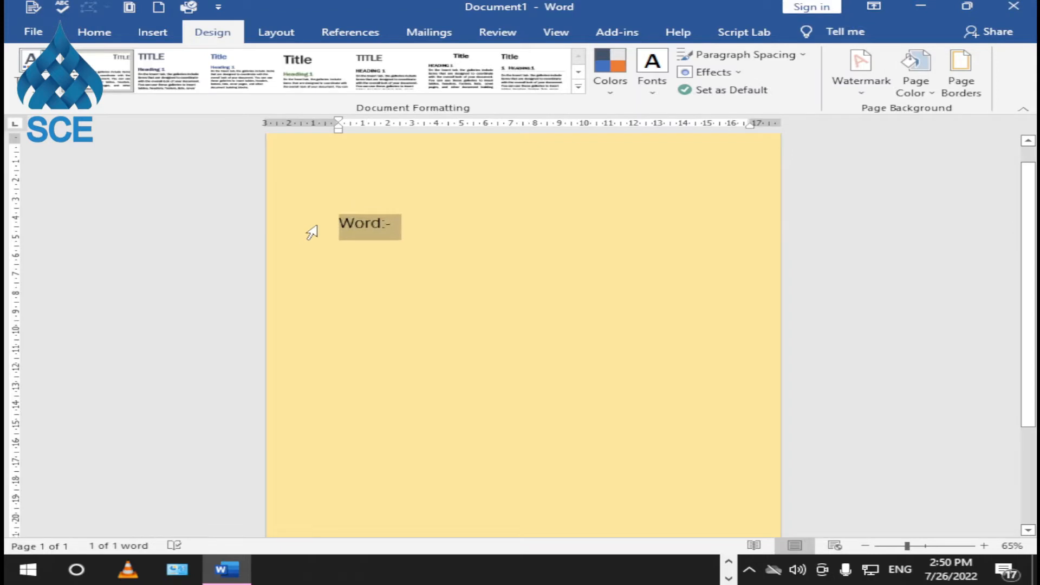
{"action": "left_click", "coordinate": [658, 252]}
{"action": "left_click_drag", "start_coordinate": [442, 222], "coordinate": [309, 197]}
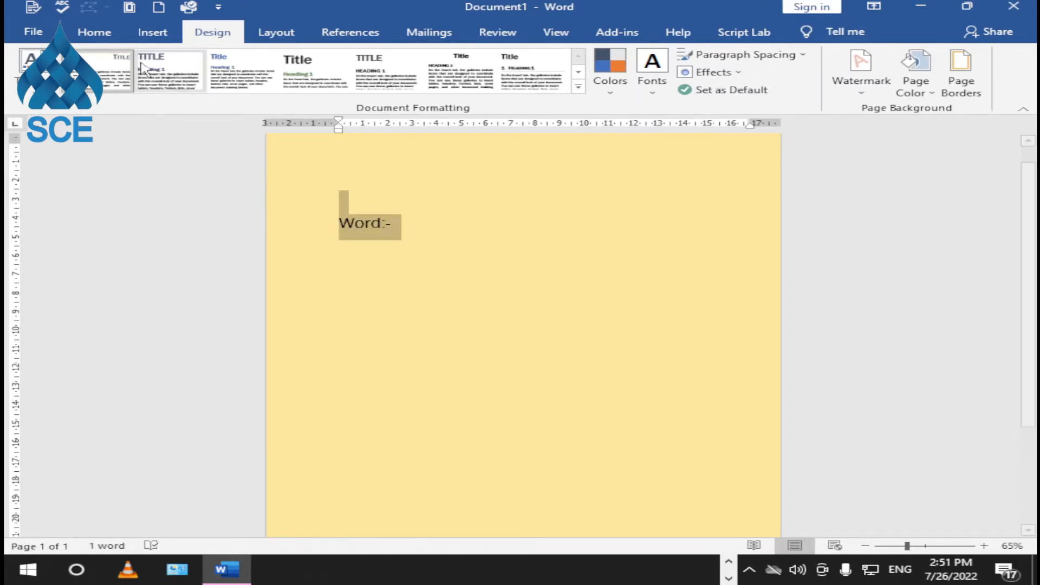
{"action": "left_click", "coordinate": [137, 35]}
{"action": "left_click", "coordinate": [101, 36]}
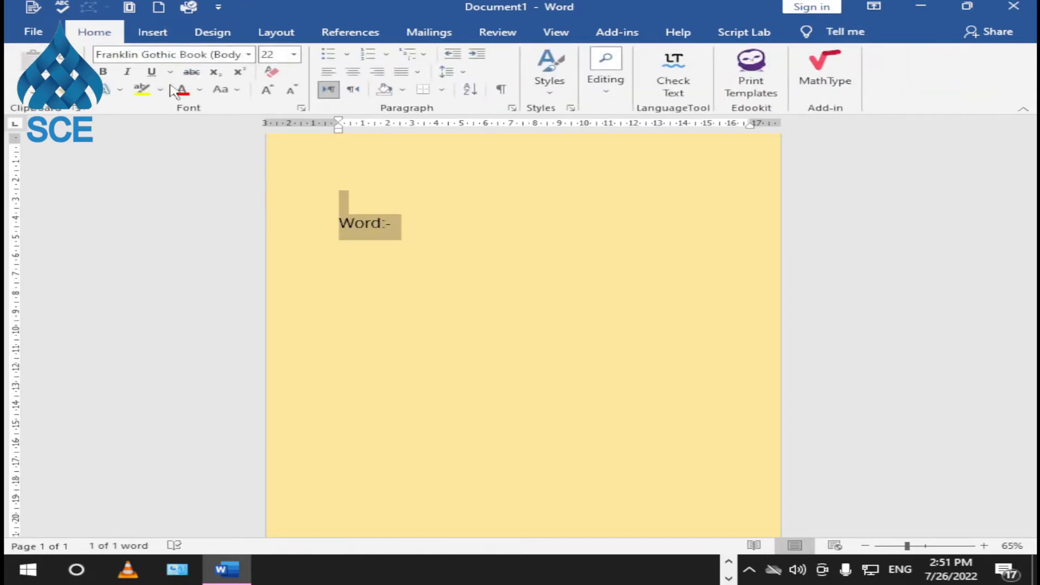
Step: Generate a sample paragraph below the heading with =rand(1) and reduce its font size to 20 pt
{"action": "left_click", "coordinate": [430, 213]}
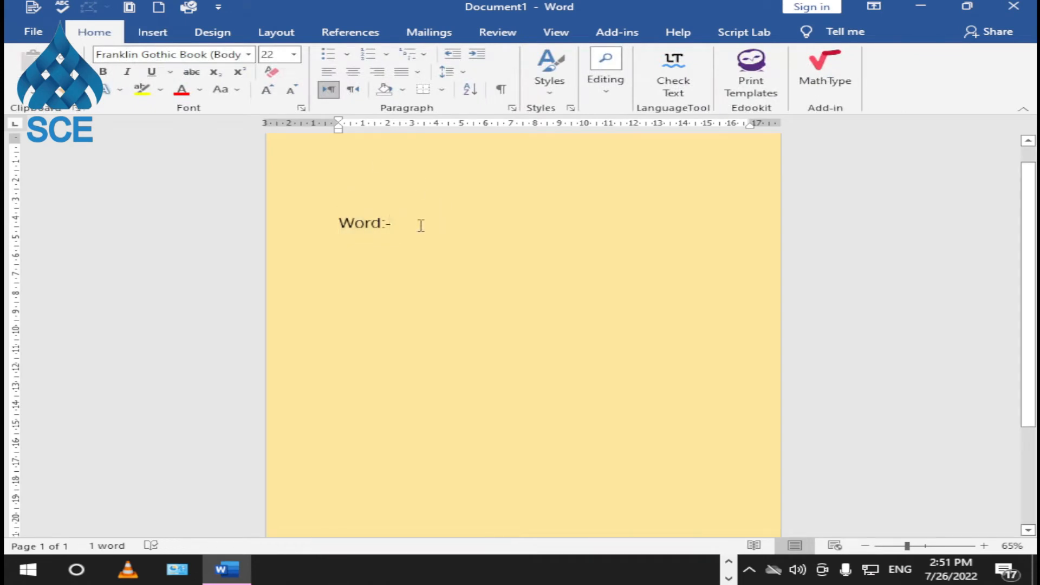
{"action": "key", "text": "Return"}
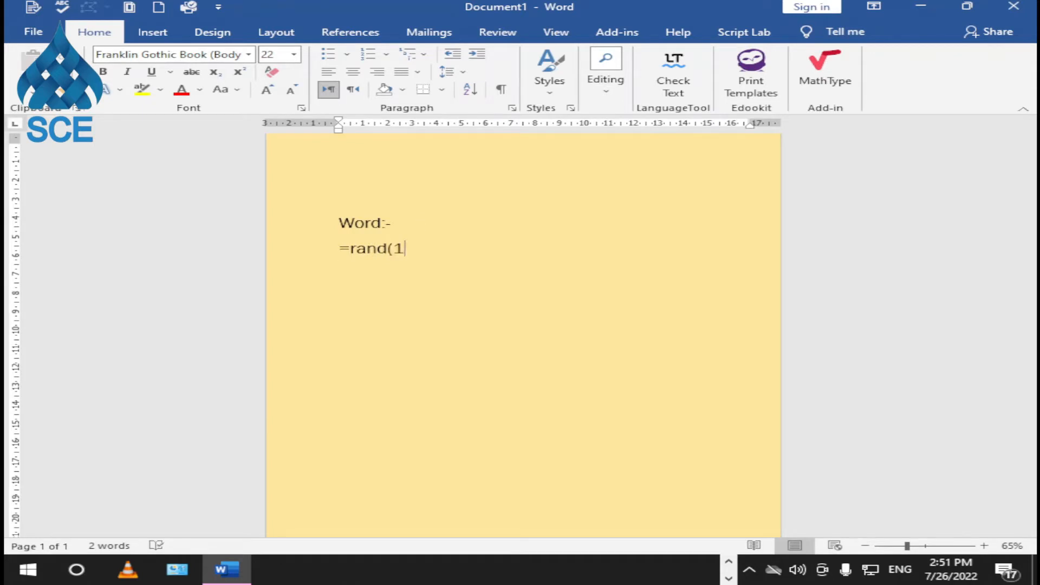
{"action": "type", "text": "=rand(1)"}
{"action": "key", "text": "Return"}
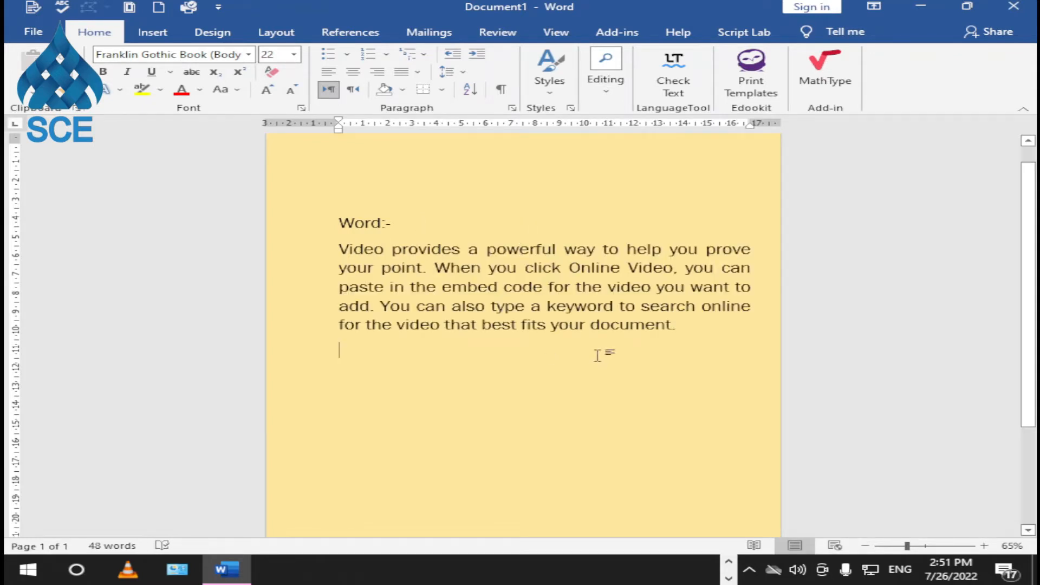
{"action": "left_click_drag", "start_coordinate": [621, 318], "coordinate": [339, 250]}
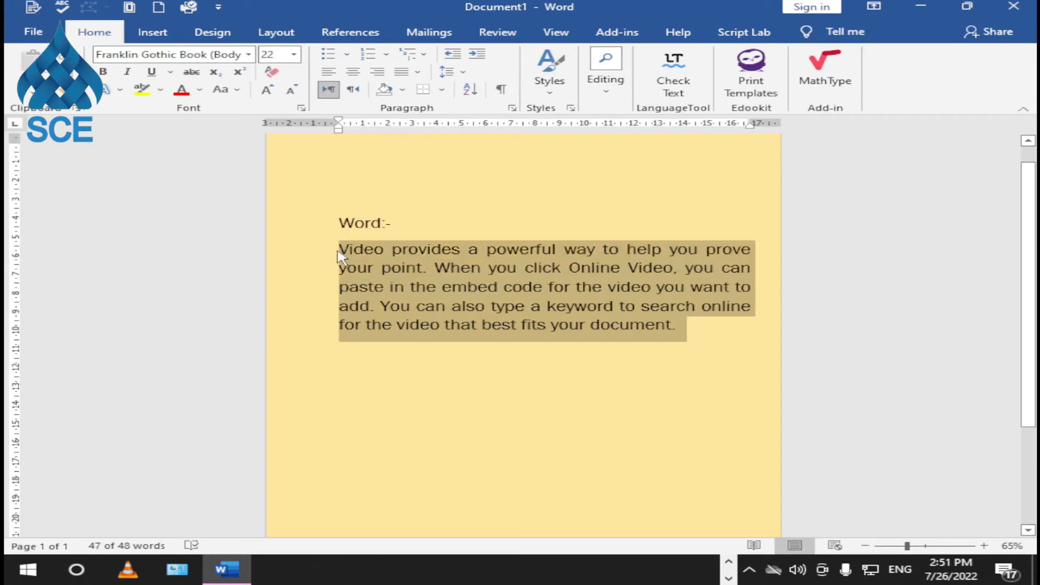
{"action": "key", "text": "ctrl+shift+comma"}
Step: Copy the heading with its paragraph, and extend the original heading to "What is MS Word:-"
{"action": "left_click_drag", "start_coordinate": [534, 360], "coordinate": [332, 226]}
{"action": "key", "text": "ctrl+c"}
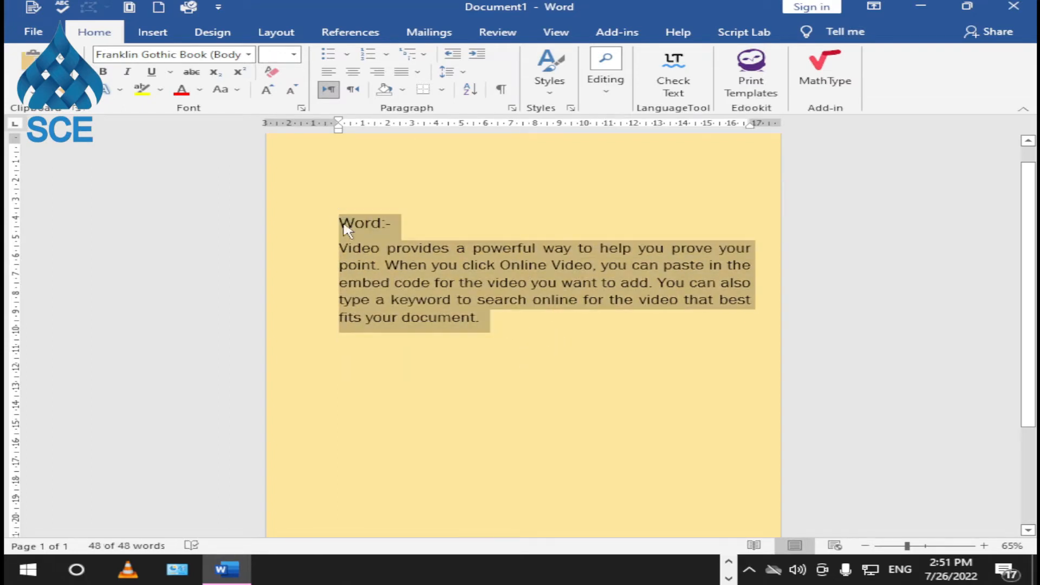
{"action": "left_click", "coordinate": [345, 230]}
{"action": "type", "text": "Wha"}
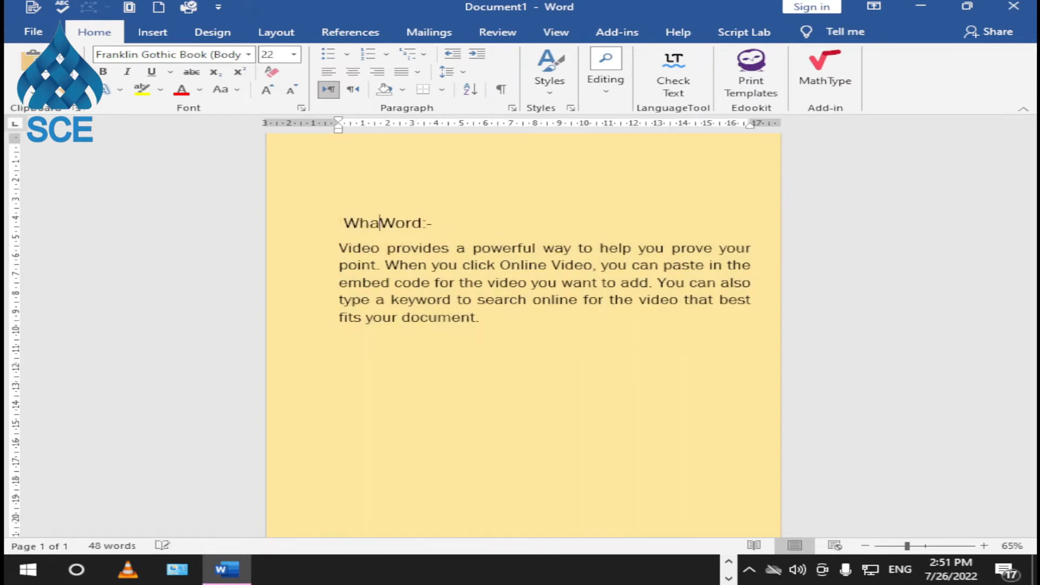
{"action": "type", "text": "t is "}
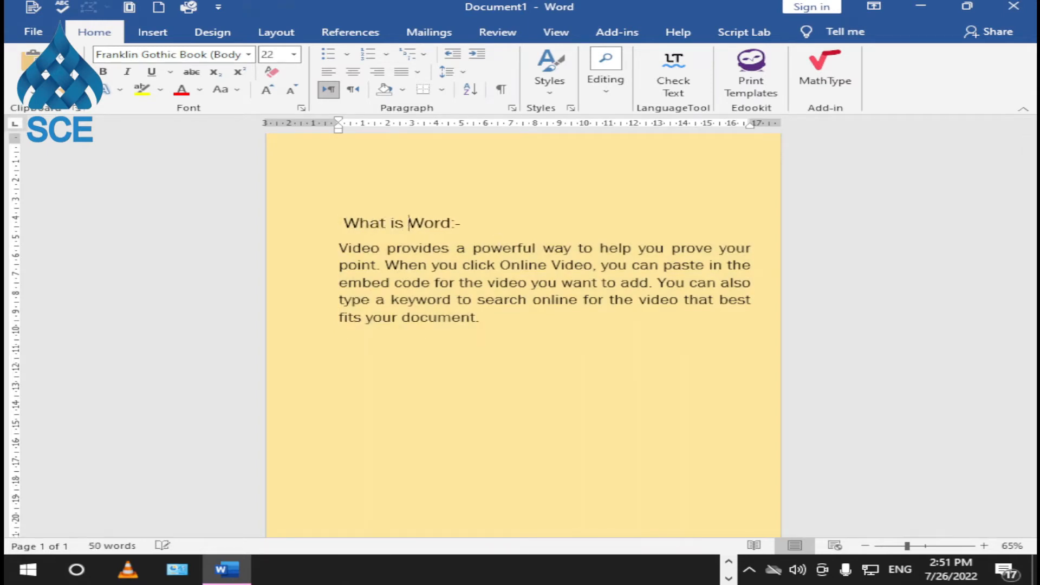
{"action": "type", "text": "MS"}
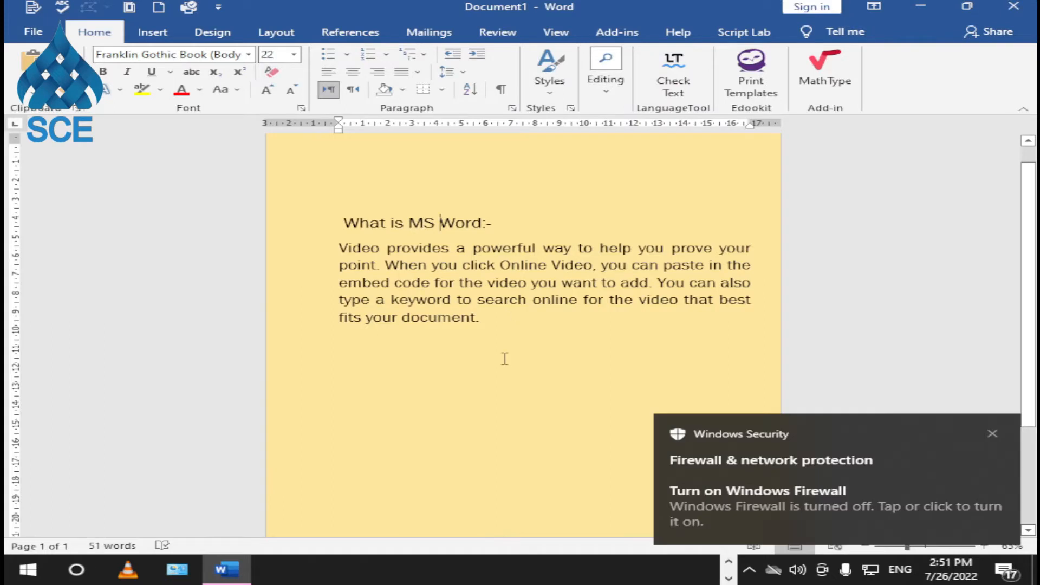
Step: Paste the copied heading and paragraph below the first section and retitle the pasted heading "Use Of Word:-"
{"action": "key", "text": "ctrl+v"}
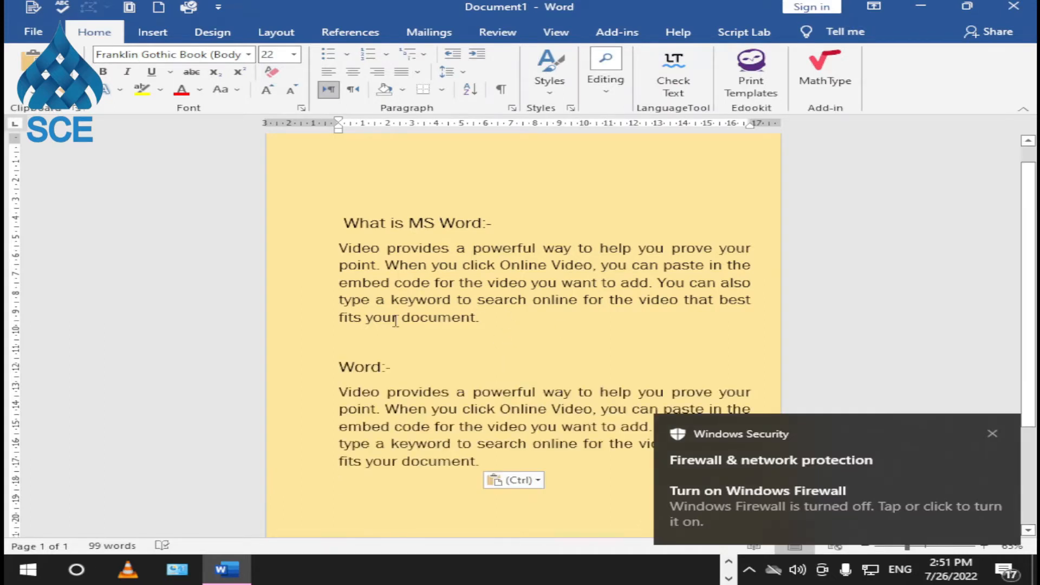
{"action": "type", "text": "Use O"}
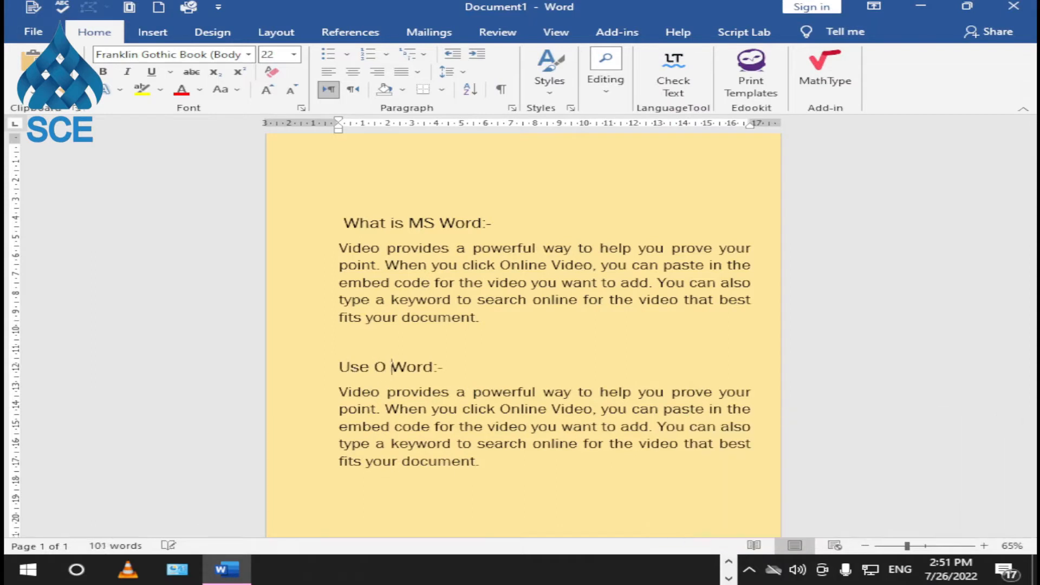
{"action": "key", "text": "BackSpace"}
{"action": "type", "text": "f"}
Step: Paste another copy of the section below "Use Of Word:-", after a blank line, and retitle its heading "Need Of Word:-"
{"action": "scroll", "coordinate": [448, 412], "scroll_direction": "down", "scroll_amount": 1}
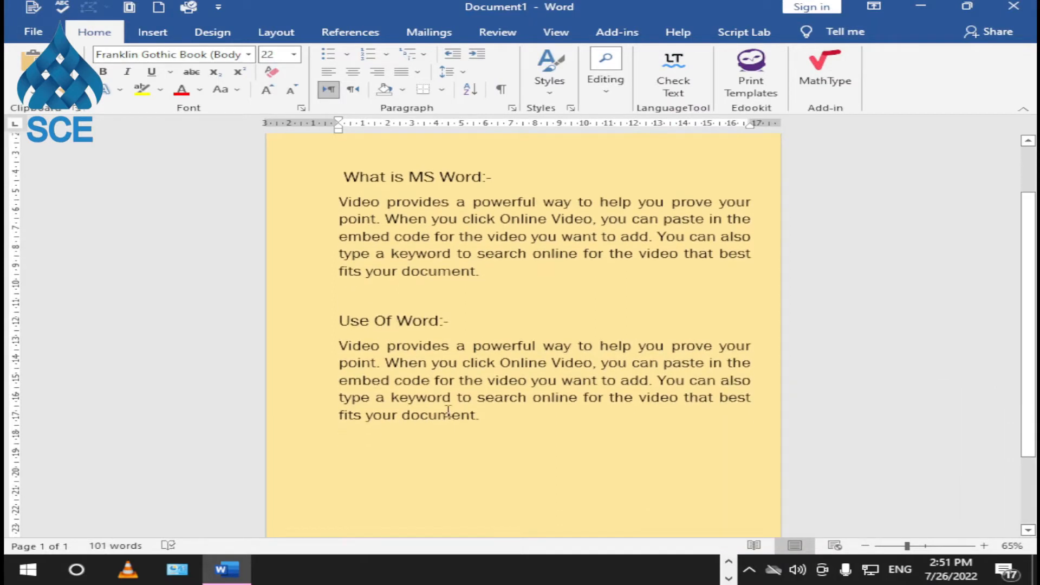
{"action": "scroll", "coordinate": [510, 439], "scroll_direction": "down", "scroll_amount": 1}
{"action": "key", "text": "Return"}
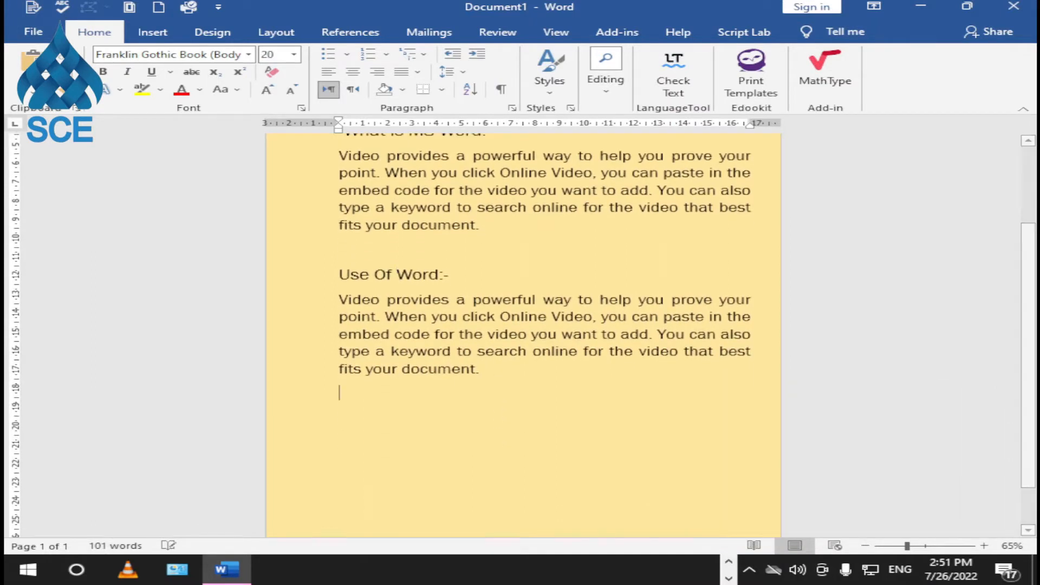
{"action": "key", "text": "Return"}
{"action": "key", "text": "ctrl+v"}
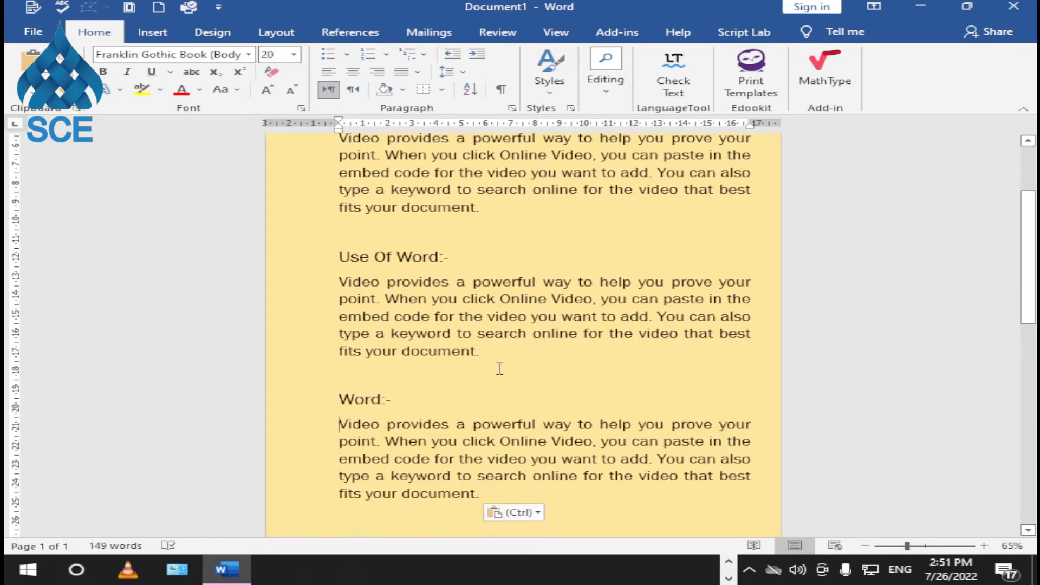
{"action": "type", "text": "Need OF"}
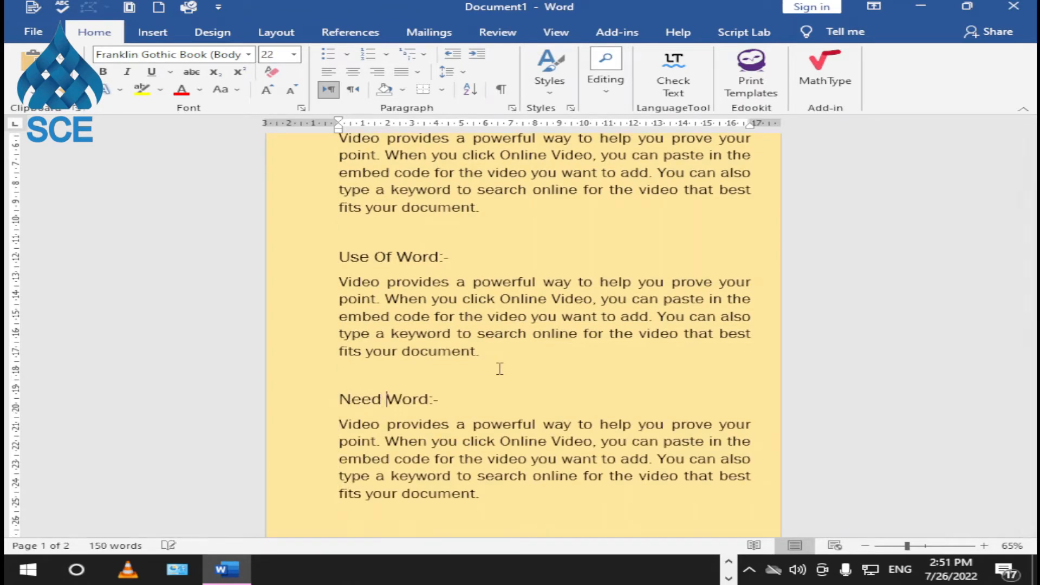
{"action": "key", "text": "BackSpace"}
{"action": "key", "text": "BackSpace"}
{"action": "type", "text": "f"}
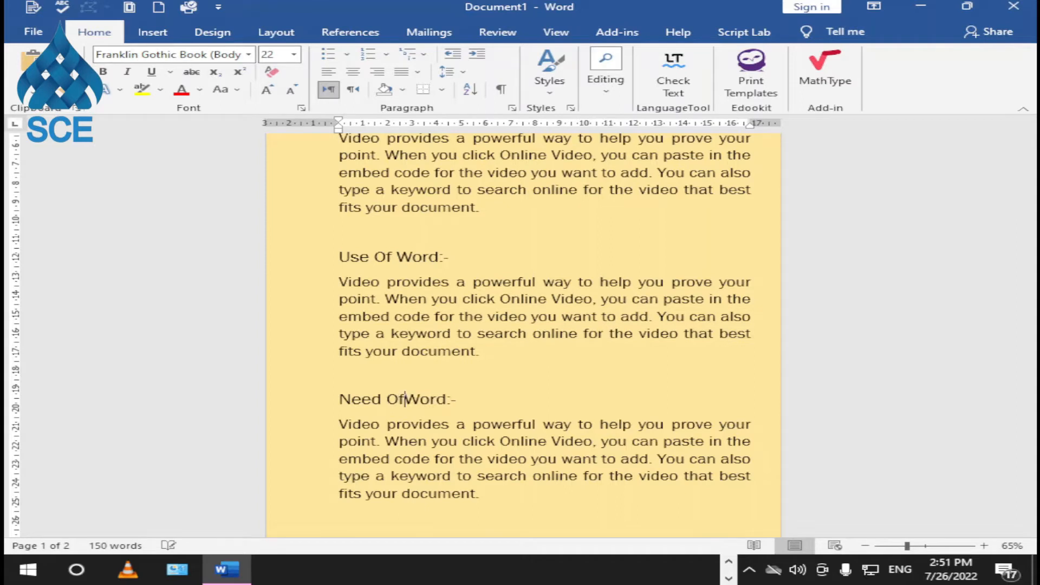
Step: Paste the copied section at the start of the second page and retitle its heading "How to use MS Word:-"
{"action": "scroll", "coordinate": [485, 475], "scroll_direction": "down", "scroll_amount": 4}
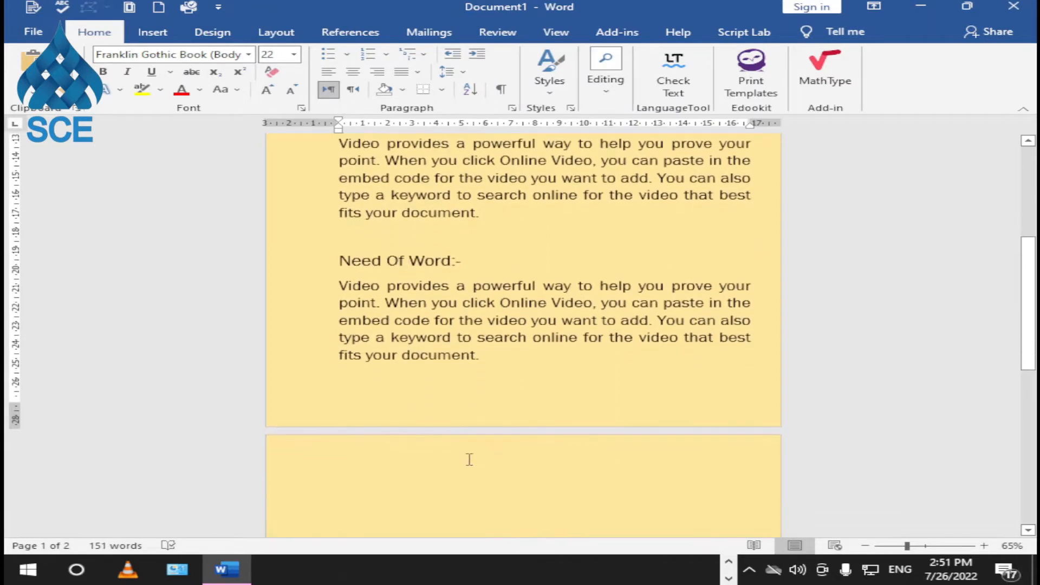
{"action": "left_click", "coordinate": [468, 460]}
{"action": "key", "text": "ctrl+v"}
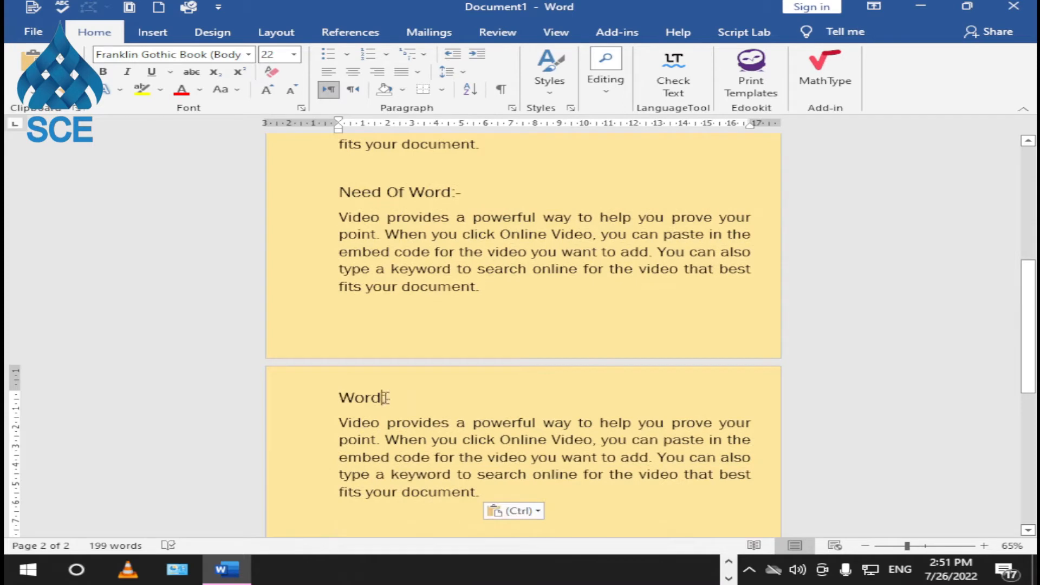
{"action": "type", "text": "How to use"}
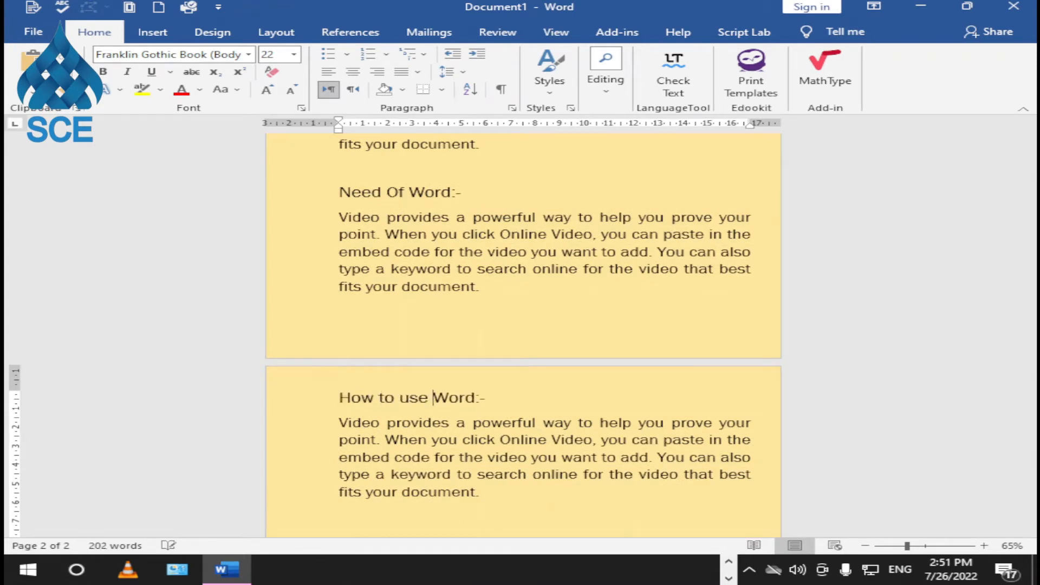
{"action": "type", "text": " MS"}
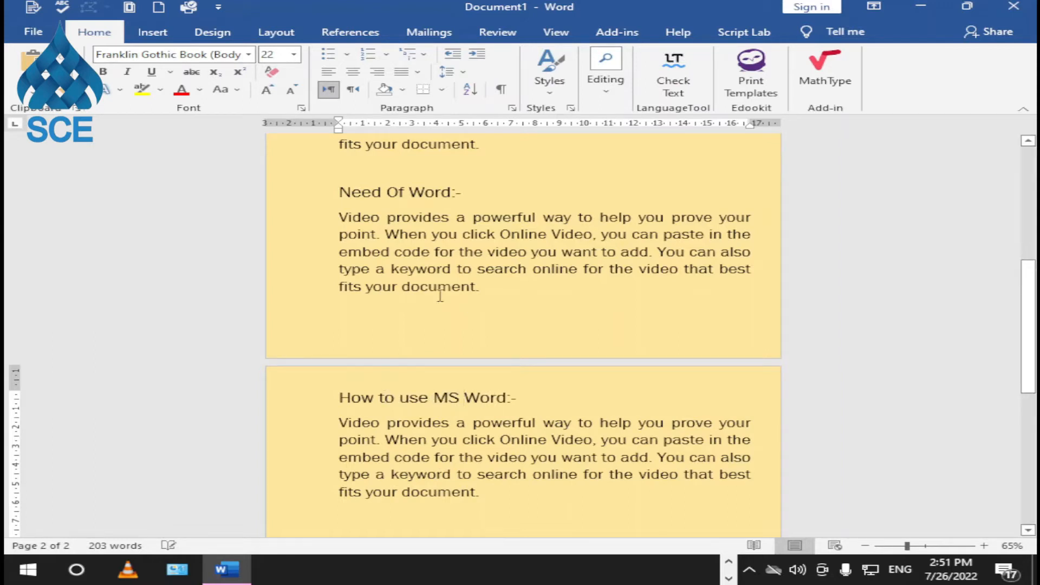
Step: Insert "MS" before "Word" in the "Need Of Word:-" heading so it reads "Need Of MS Word:-"
{"action": "left_click", "coordinate": [410, 193]}
{"action": "type", "text": "MS"}
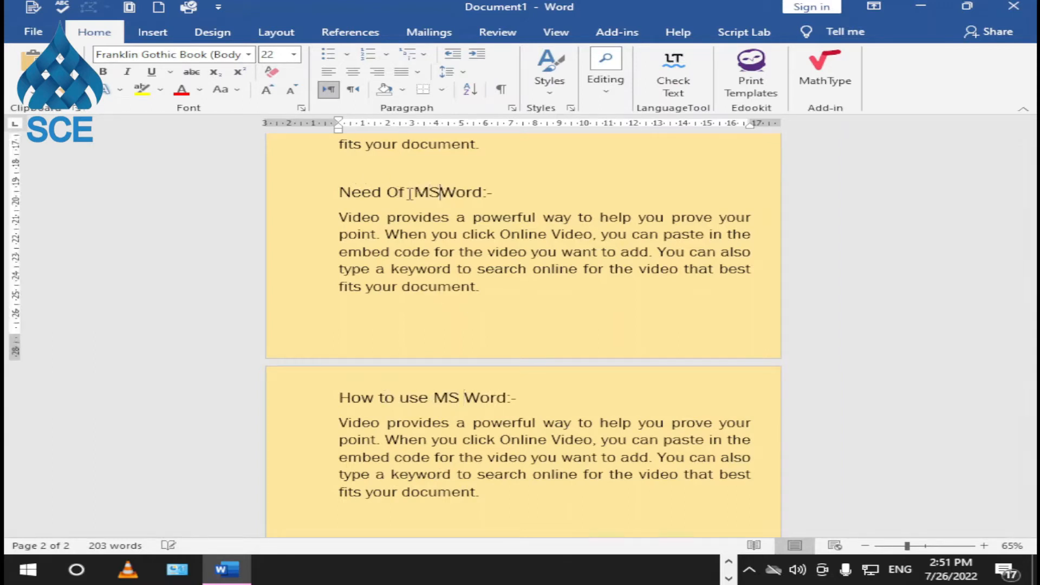
{"action": "key", "text": "F12"}
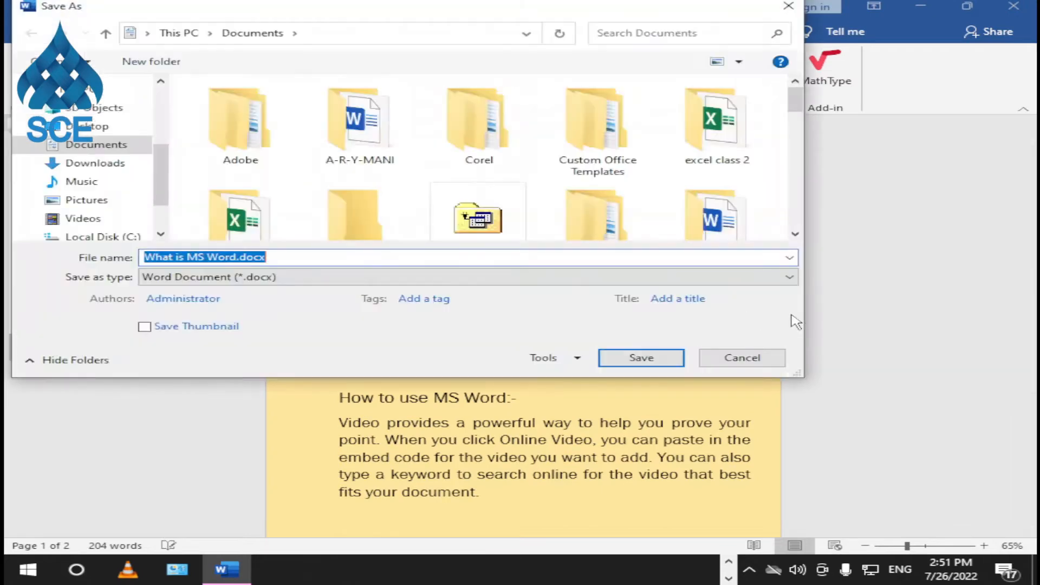
{"action": "left_click", "coordinate": [741, 357]}
Step: Insert "MS" before "Word" in the "Use Of Word:-" heading so it reads "Use Of MSWord:-"
{"action": "scroll", "coordinate": [93, 257], "scroll_direction": "up", "scroll_amount": 5}
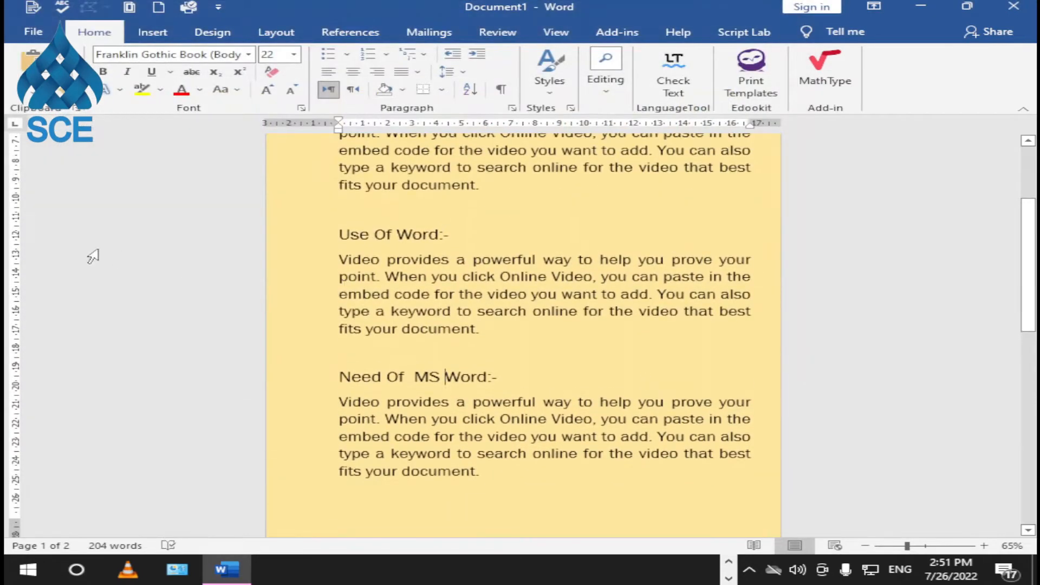
{"action": "left_click", "coordinate": [397, 234]}
{"action": "type", "text": "Ms"}
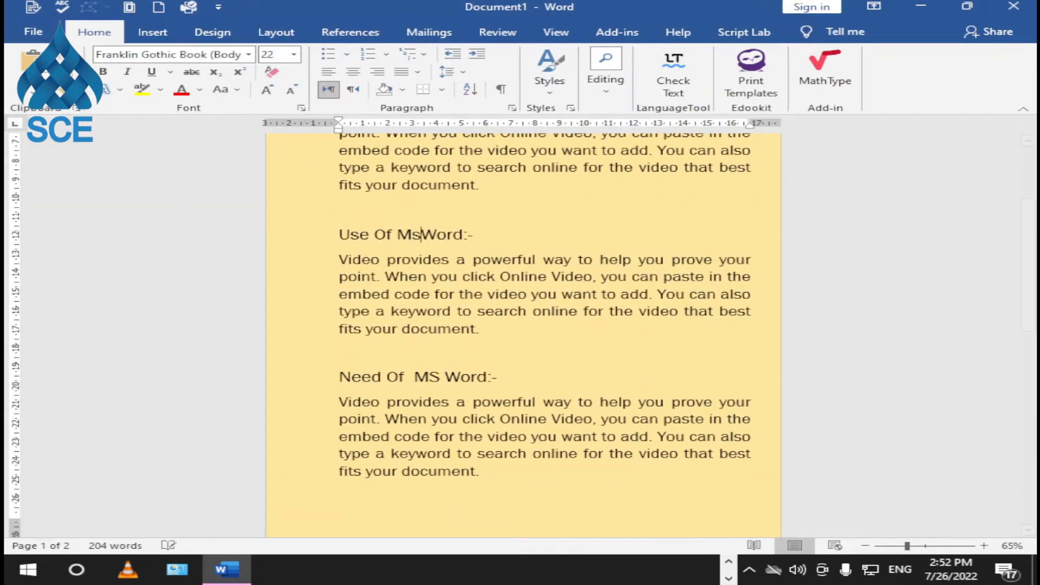
{"action": "key", "text": "BackSpace"}
{"action": "key", "text": "BackSpace"}
{"action": "type", "text": "S"}
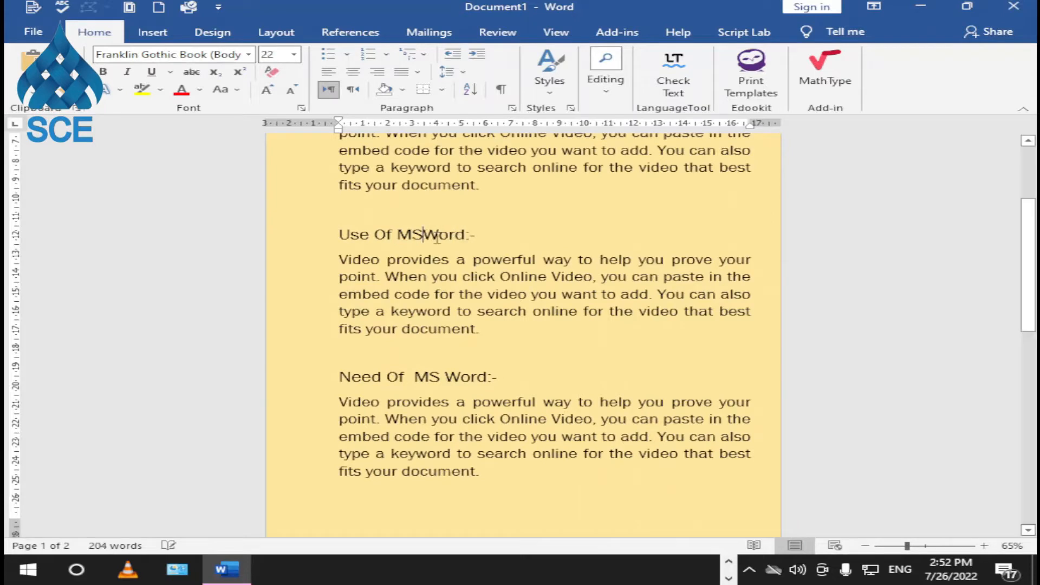
Step: Remove the leading space in front of the "What is MS Word:-" heading on the first page
{"action": "scroll", "coordinate": [671, 190], "scroll_direction": "up", "scroll_amount": 3}
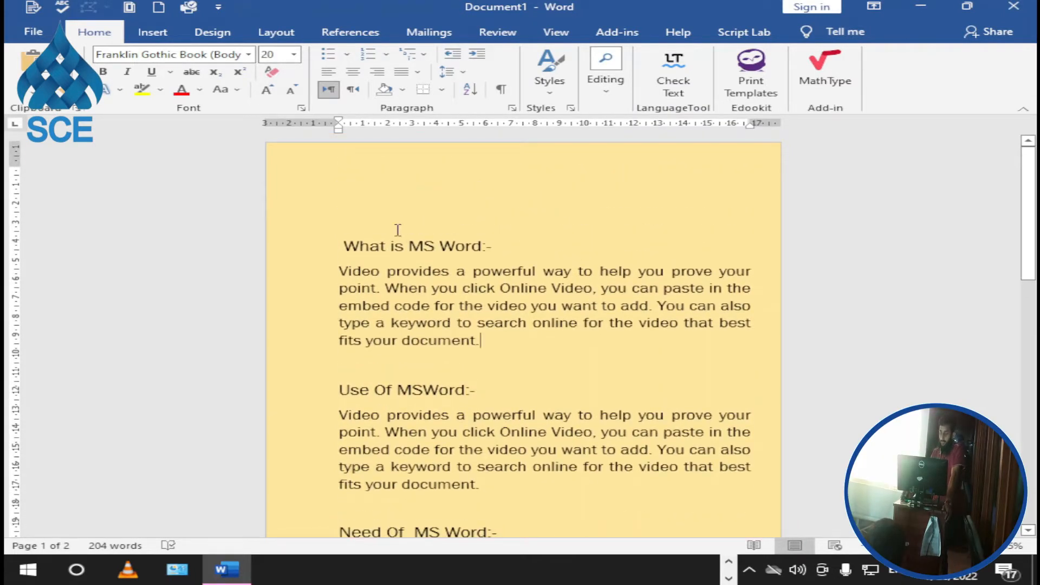
{"action": "left_click", "coordinate": [352, 246]}
{"action": "key", "text": "BackSpace"}
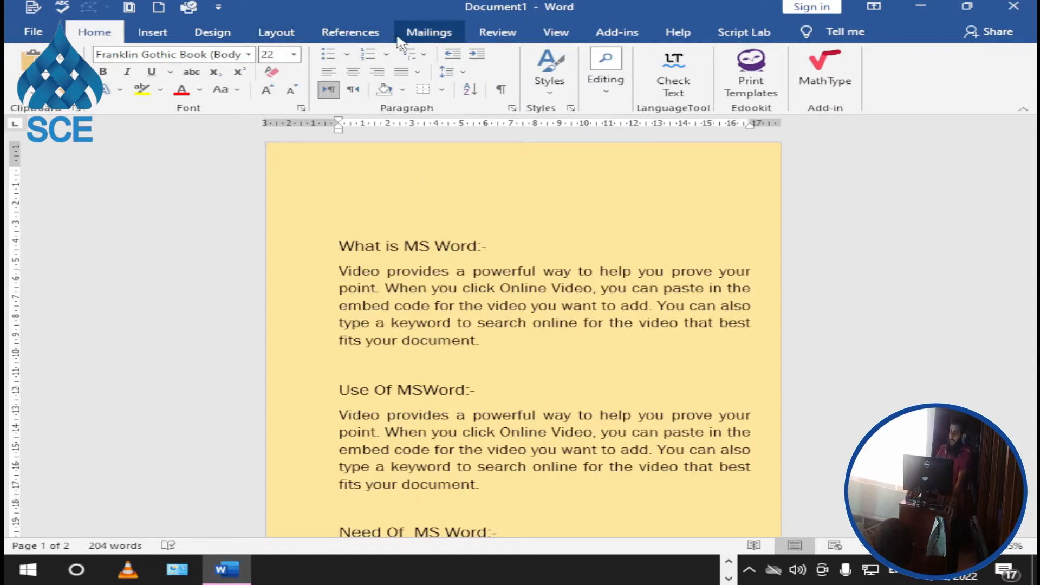
Step: Show the Navigation pane to check the document's headings list
{"action": "left_click", "coordinate": [558, 36]}
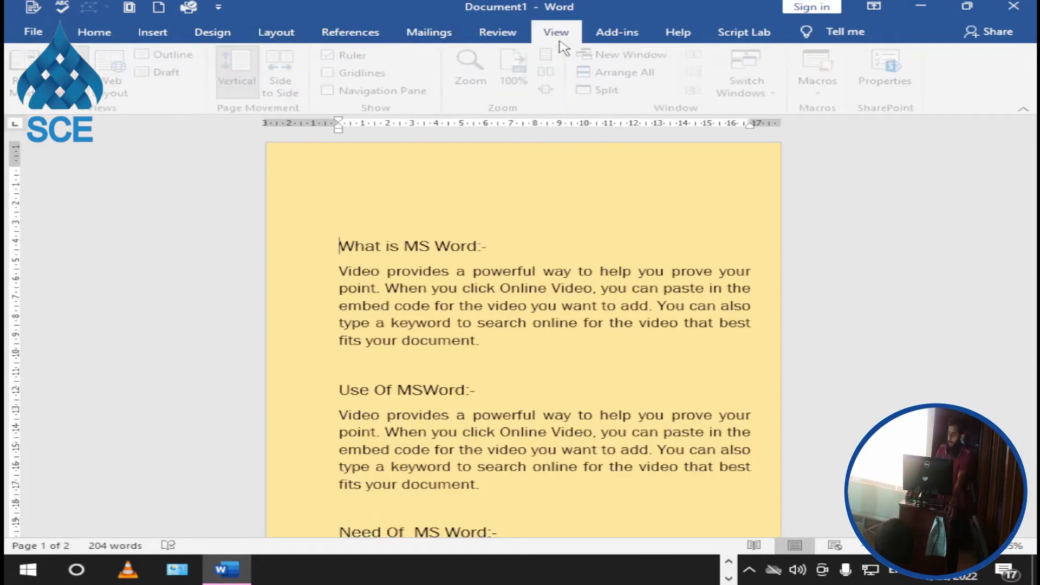
{"action": "left_click", "coordinate": [359, 92]}
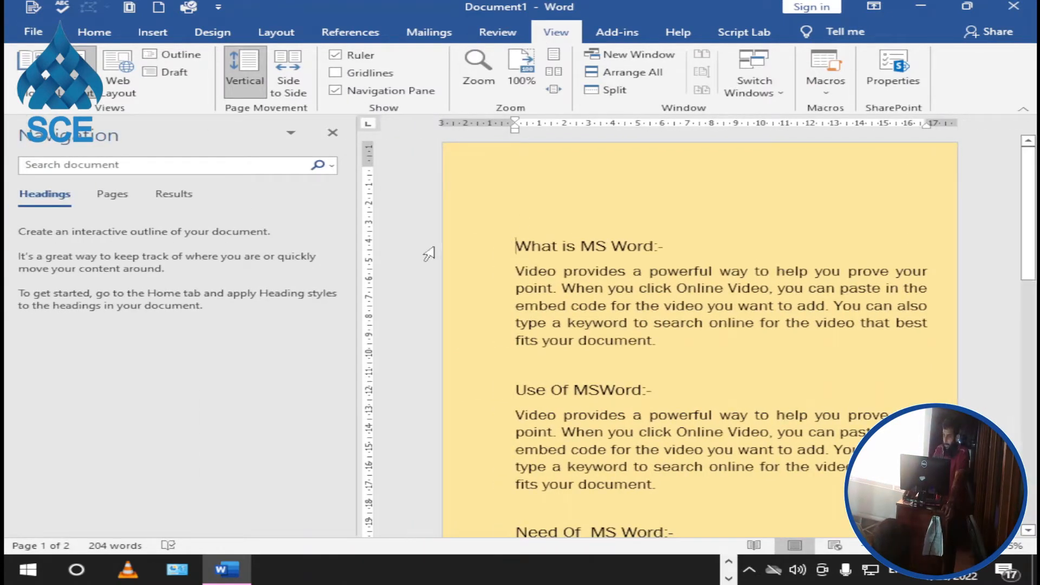
Step: Format the "What is MS Word:-" heading as bold and underlined, without italics, at size 22
{"action": "left_click_drag", "start_coordinate": [691, 253], "coordinate": [529, 247]}
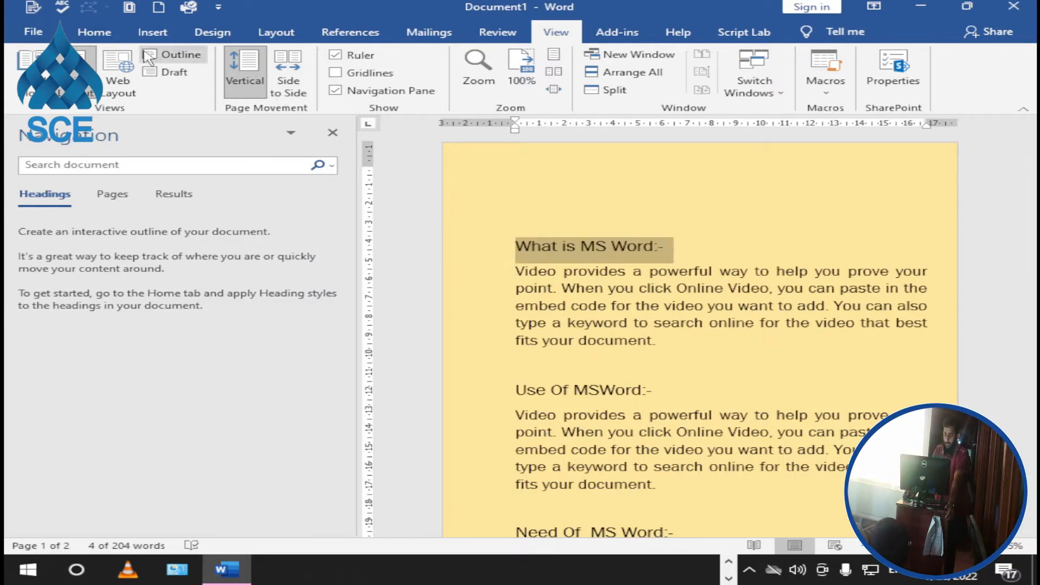
{"action": "left_click", "coordinate": [95, 34]}
{"action": "left_click", "coordinate": [154, 32]}
{"action": "left_click", "coordinate": [94, 33]}
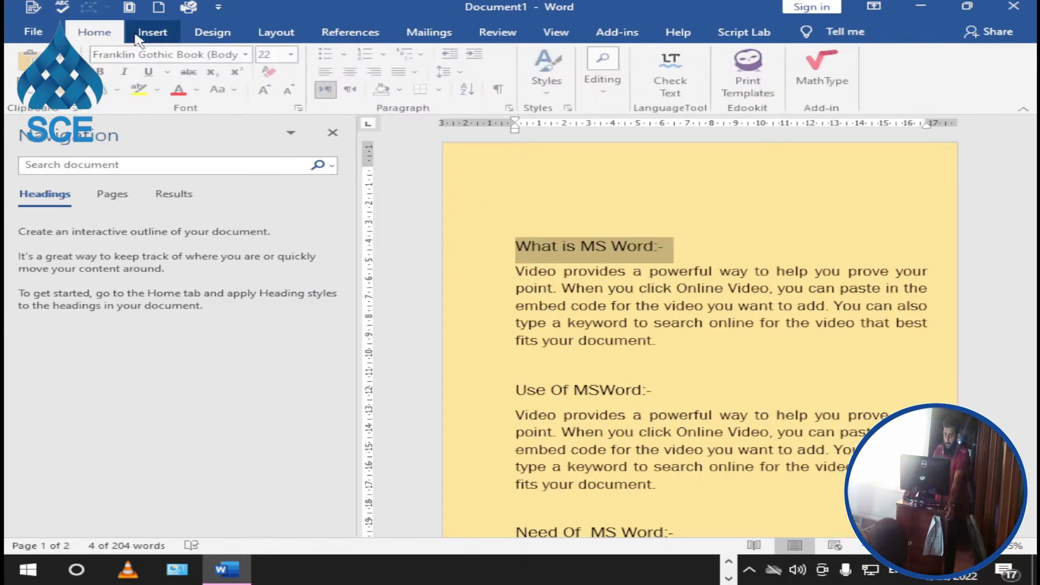
{"action": "left_click", "coordinate": [103, 72]}
{"action": "left_click", "coordinate": [128, 72]}
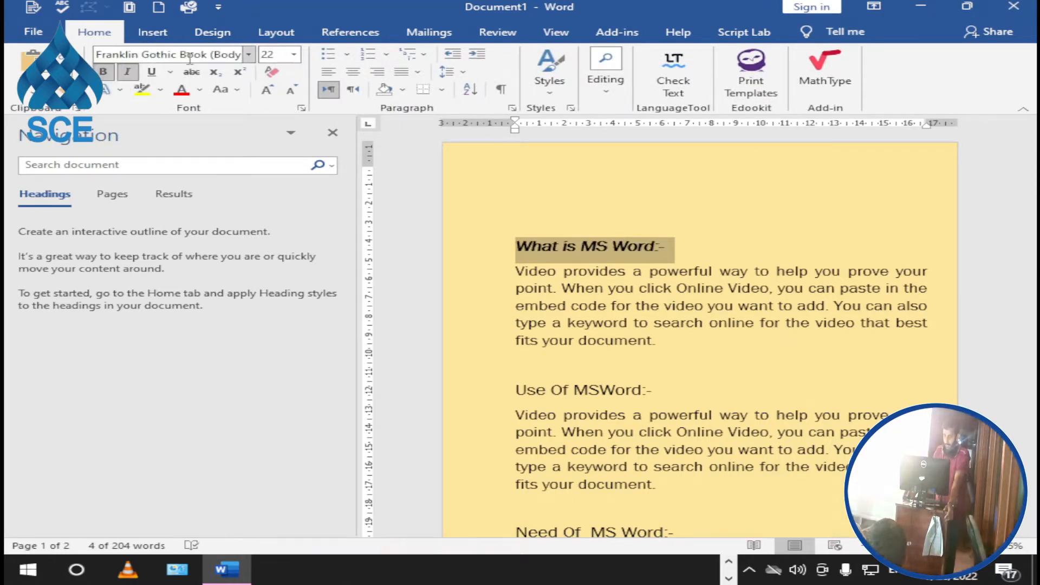
{"action": "left_click", "coordinate": [128, 71]}
{"action": "left_click", "coordinate": [152, 71]}
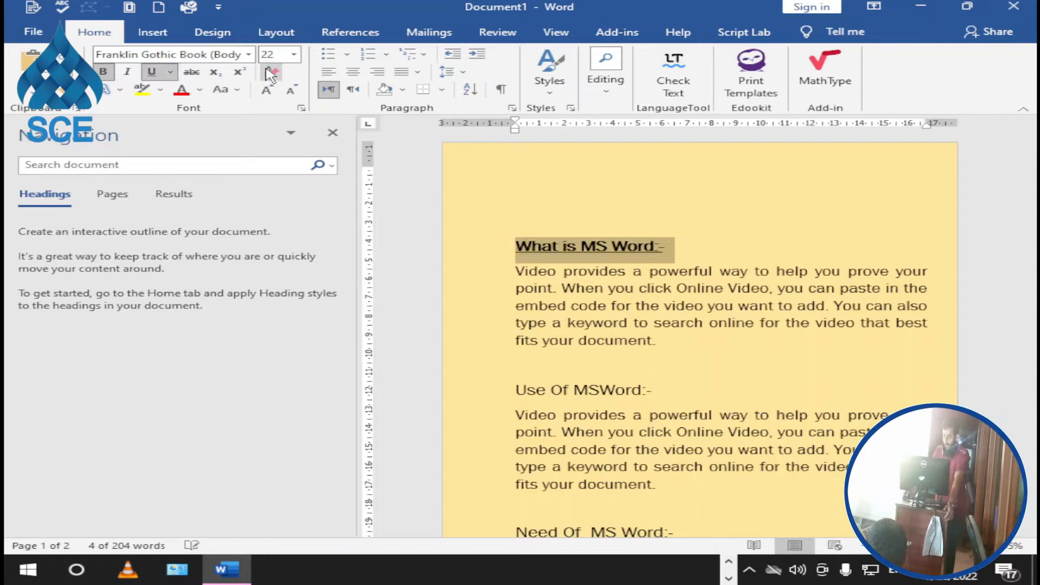
{"action": "left_click", "coordinate": [293, 54]}
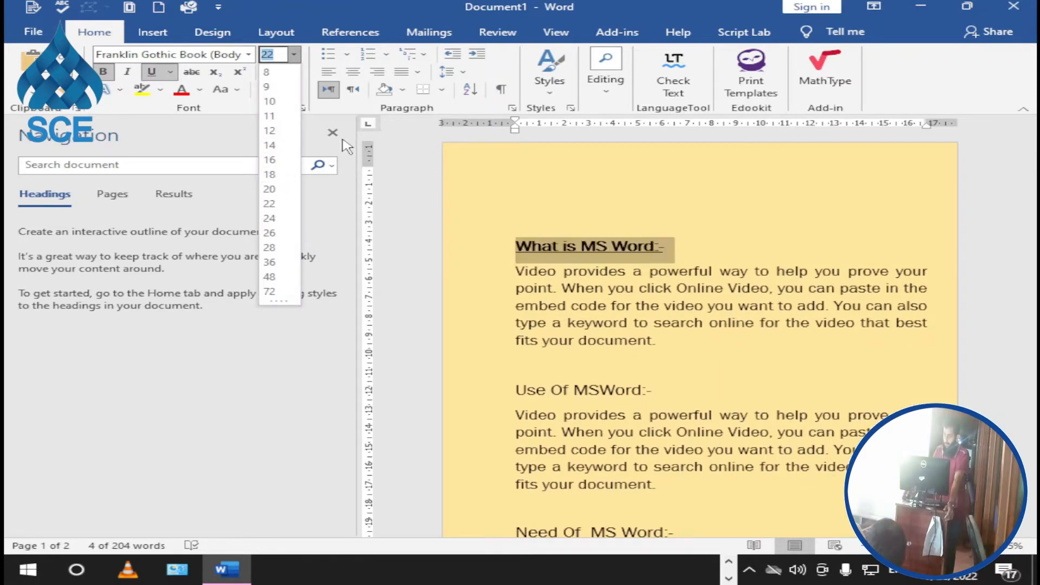
{"action": "left_click", "coordinate": [270, 203]}
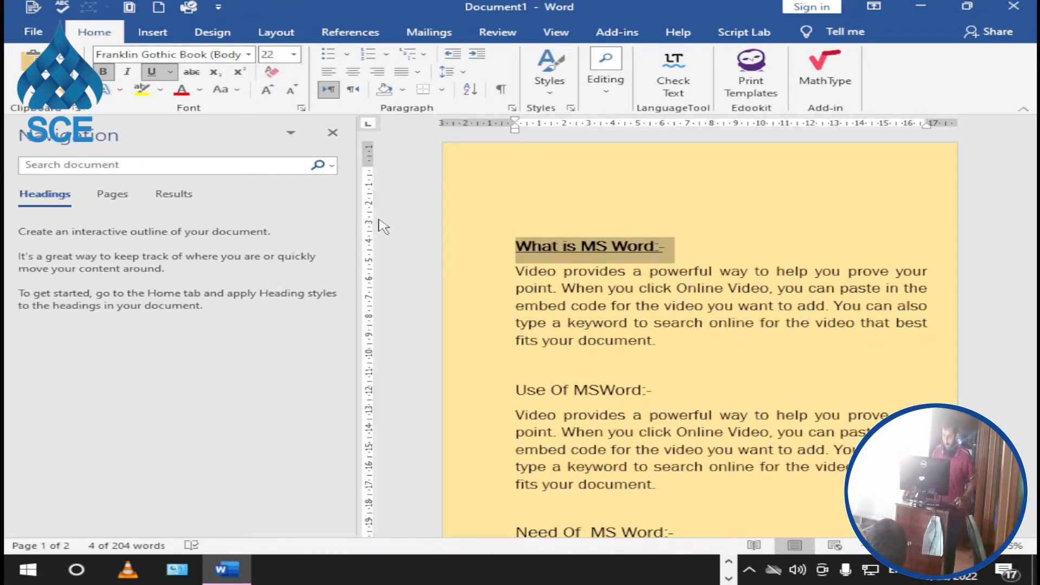
Step: Close the Navigation pane and remove the bold and underline from the "What is MS Word:-" heading
{"action": "left_click", "coordinate": [332, 132]}
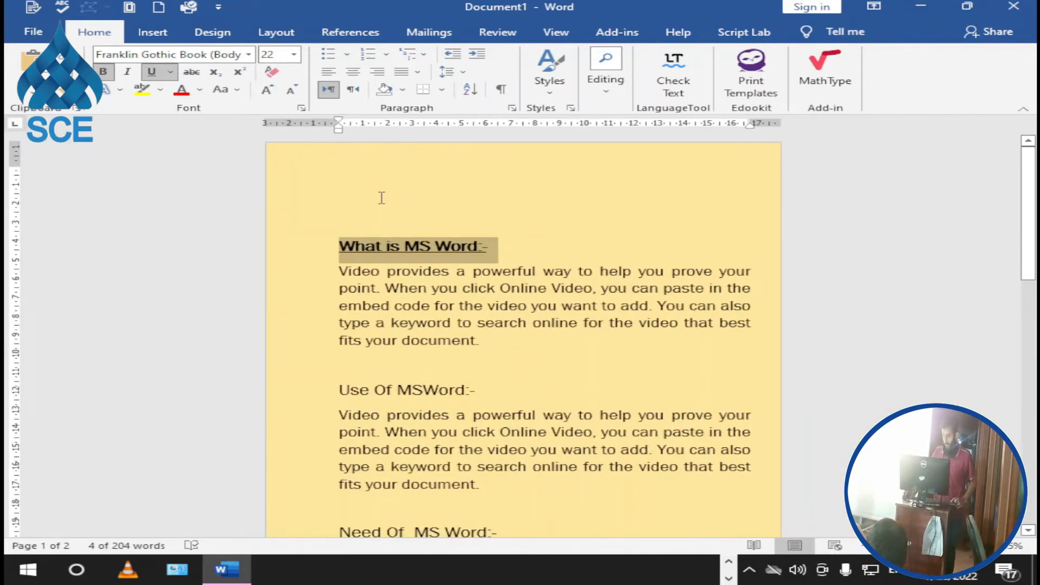
{"action": "key", "text": "ctrl+u"}
{"action": "key", "text": "ctrl+i"}
{"action": "key", "text": "ctrl+i"}
{"action": "key", "text": "ctrl+b"}
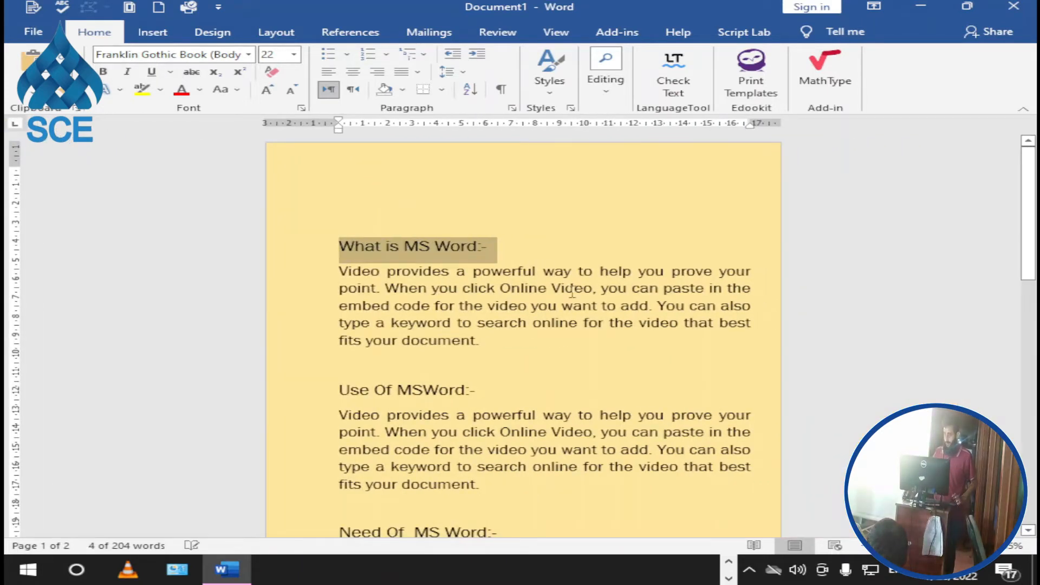
{"action": "left_click", "coordinate": [534, 246]}
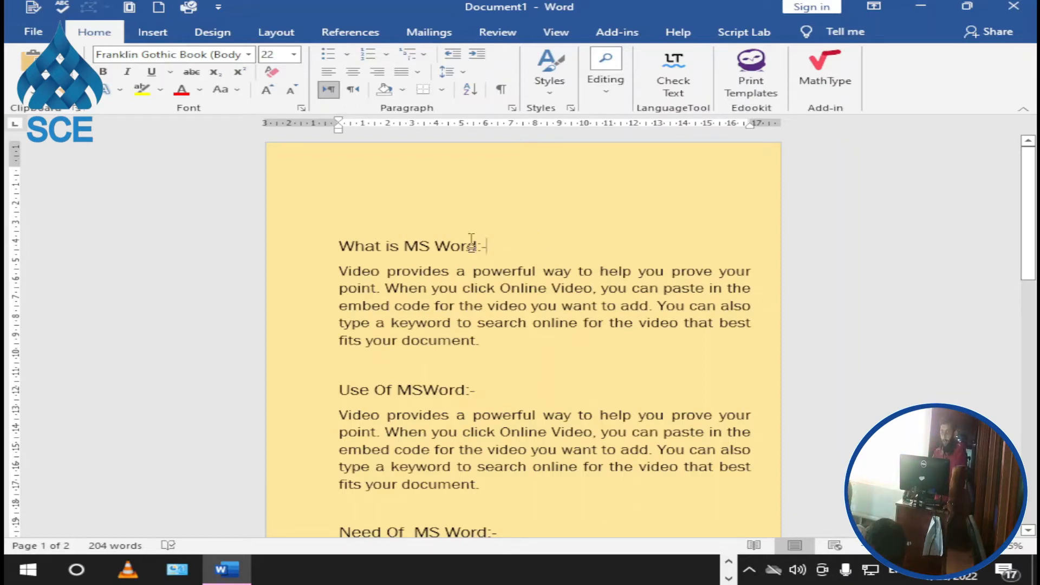
{"action": "left_click_drag", "start_coordinate": [472, 241], "coordinate": [318, 241]}
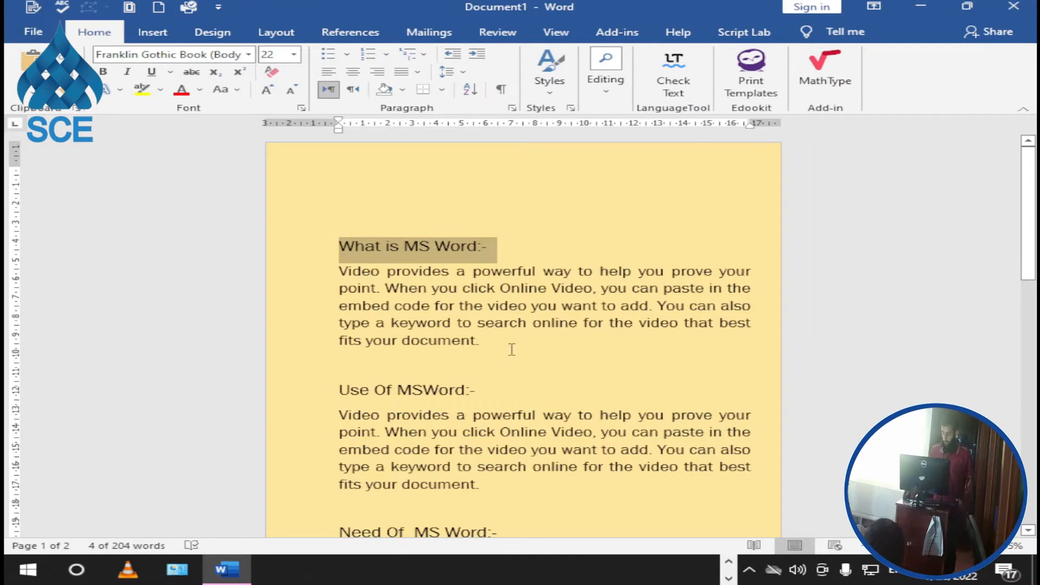
{"action": "left_click_drag", "start_coordinate": [478, 390], "coordinate": [332, 390], "text": "ctrl"}
{"action": "scroll", "coordinate": [505, 453], "scroll_direction": "down", "scroll_amount": 2}
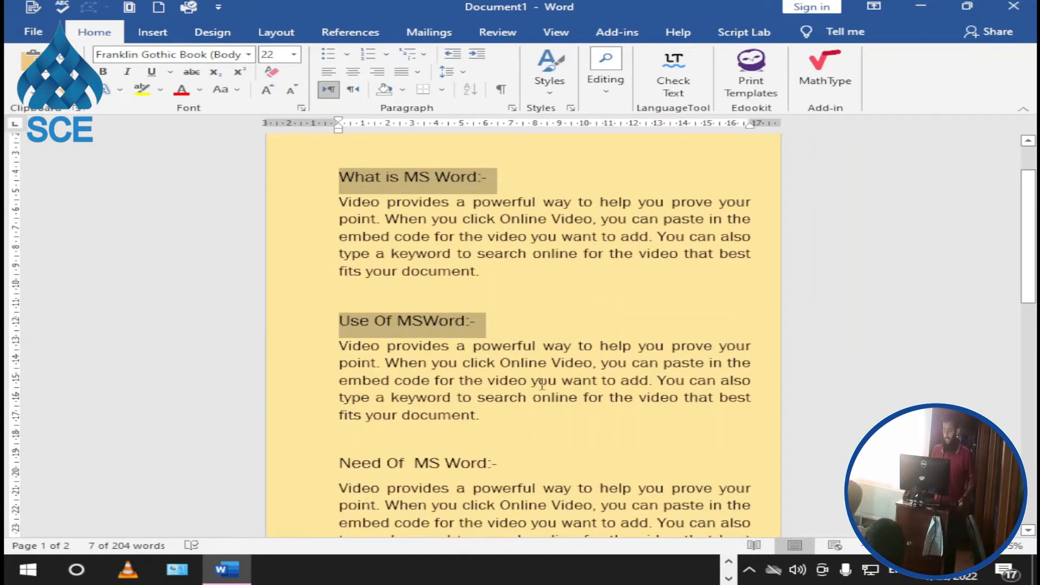
{"action": "left_click_drag", "start_coordinate": [529, 177], "coordinate": [295, 179]}
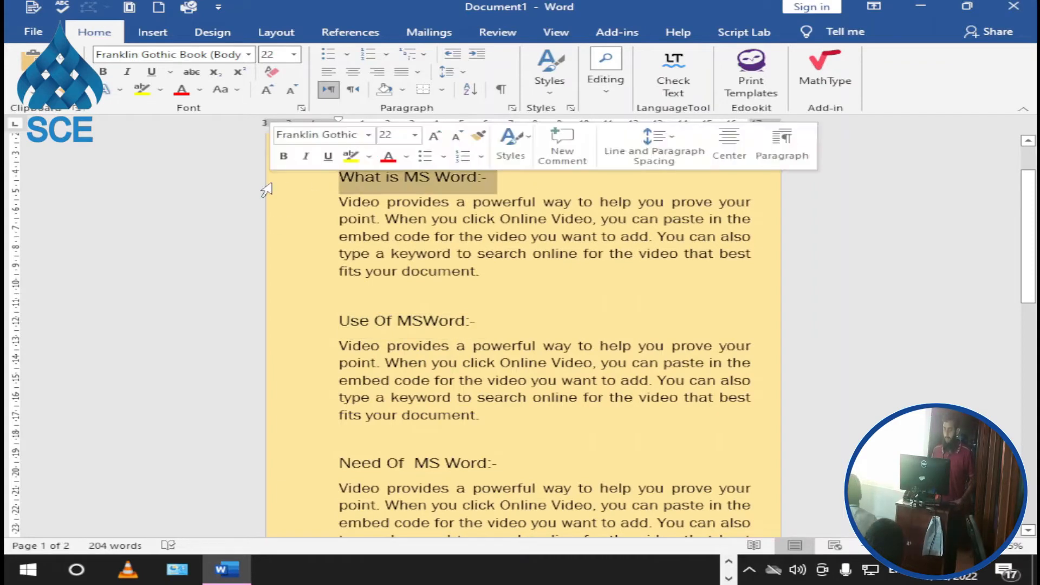
{"action": "left_click_drag", "start_coordinate": [529, 305], "coordinate": [140, 325]}
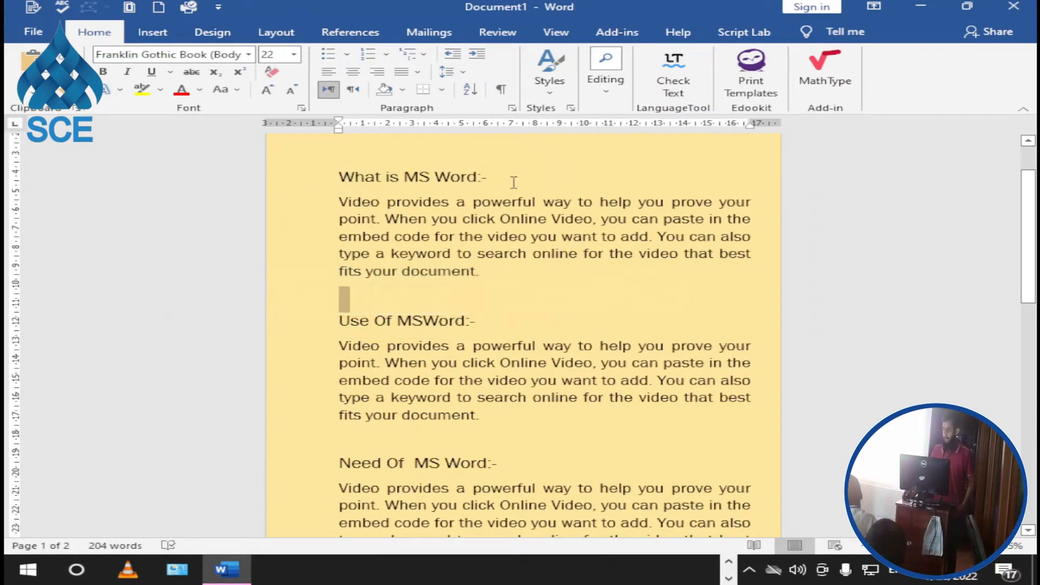
Step: Select all four section headings together, from "What is MS Word:-" to "How to use MS Word:-", and apply the Heading 1 style
{"action": "left_click_drag", "start_coordinate": [513, 182], "coordinate": [332, 190]}
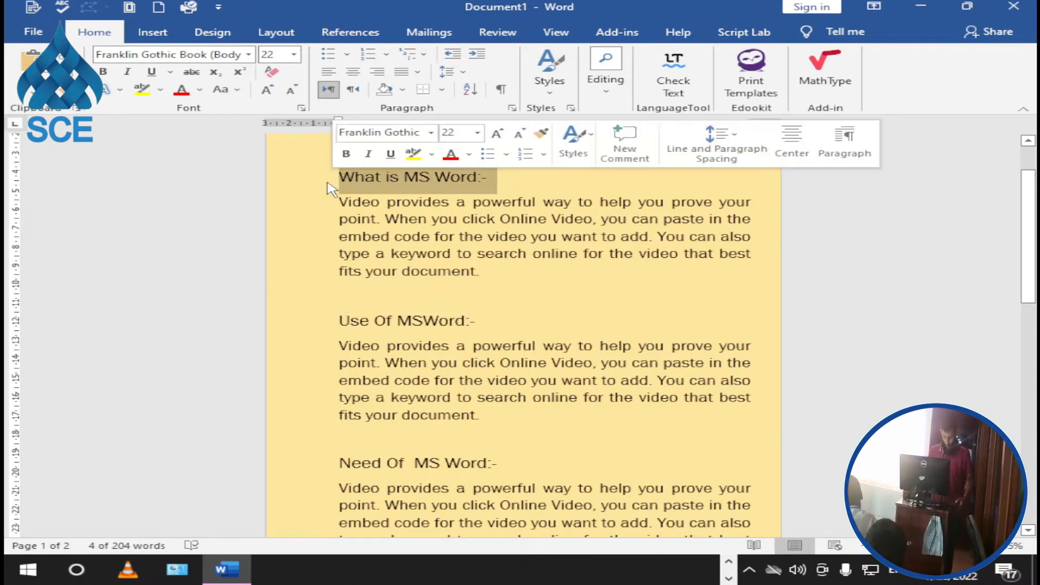
{"action": "left_click_drag", "start_coordinate": [500, 321], "coordinate": [296, 320]}
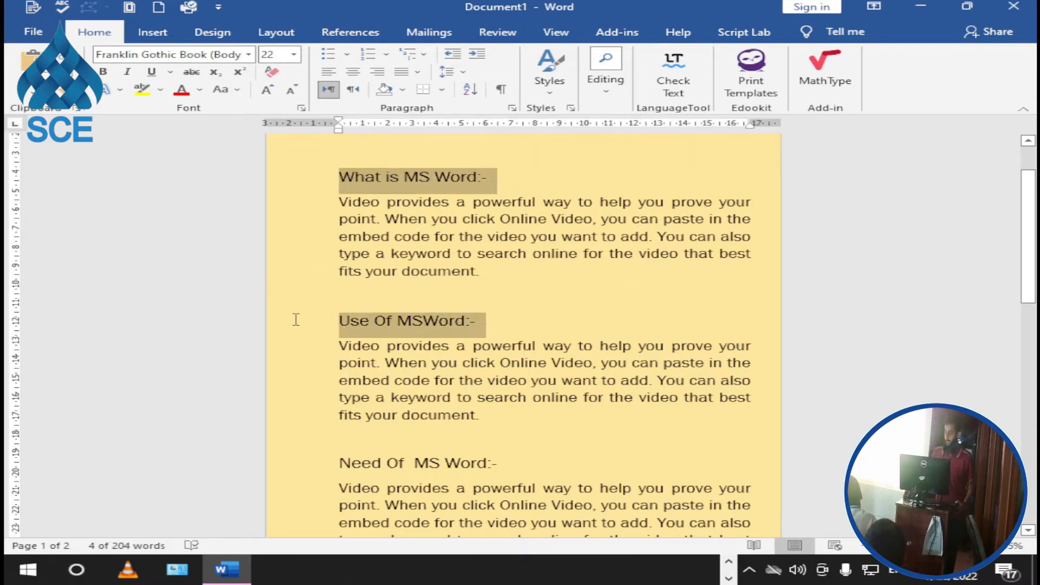
{"action": "scroll", "coordinate": [694, 274], "scroll_direction": "down", "scroll_amount": 1}
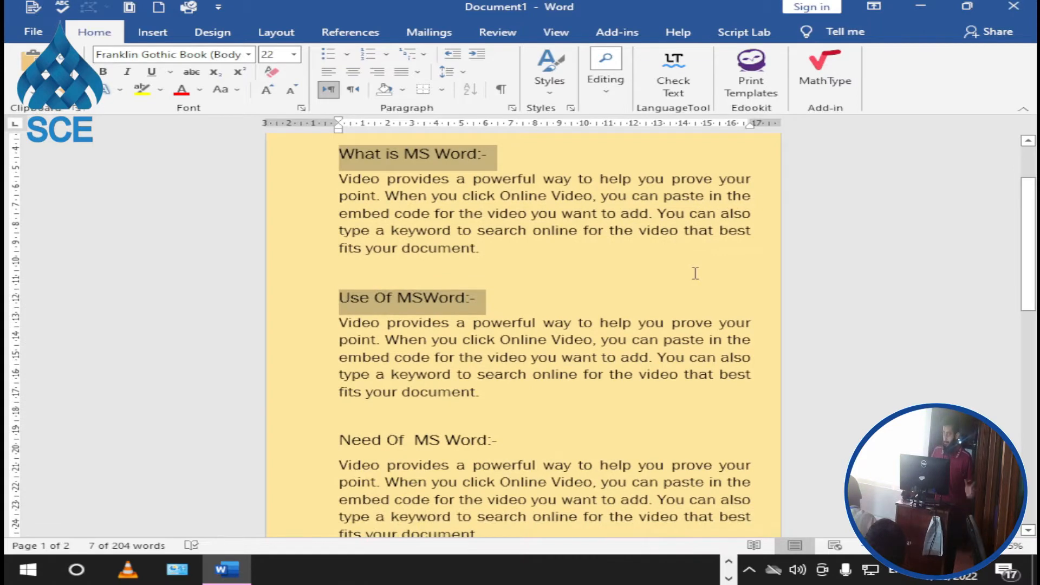
{"action": "scroll", "coordinate": [766, 267], "scroll_direction": "down", "scroll_amount": 2}
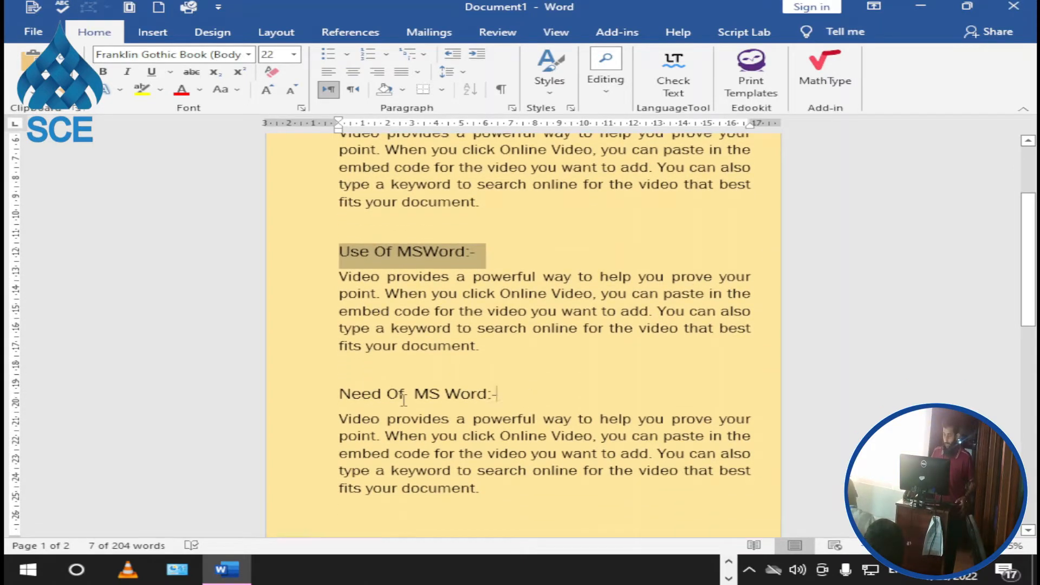
{"action": "left_click_drag", "start_coordinate": [403, 399], "coordinate": [336, 402]}
{"action": "scroll", "coordinate": [489, 343], "scroll_direction": "down", "scroll_amount": 8}
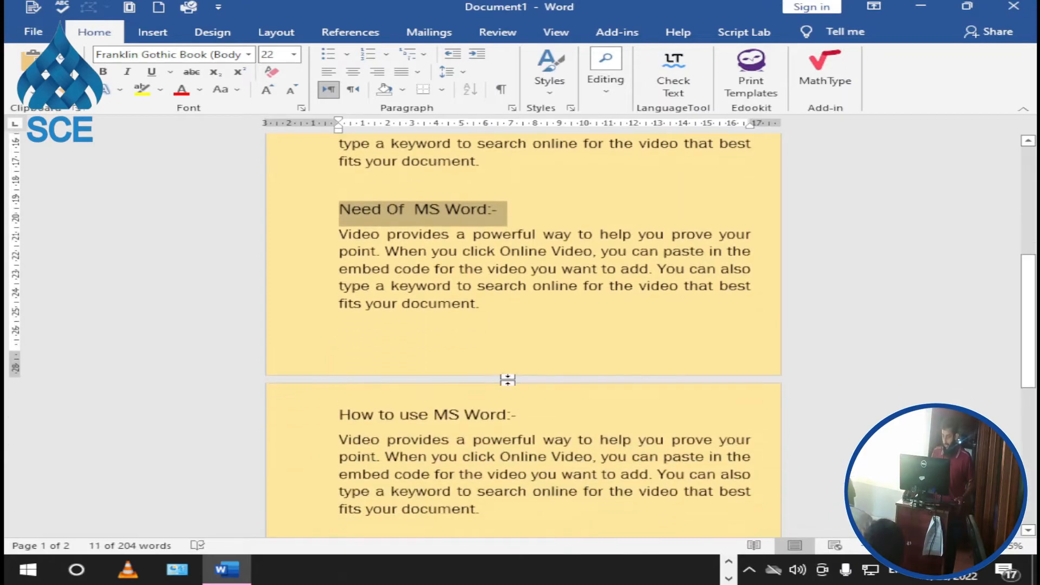
{"action": "left_click_drag", "start_coordinate": [561, 416], "coordinate": [316, 418]}
{"action": "scroll", "coordinate": [474, 409], "scroll_direction": "up", "scroll_amount": 4}
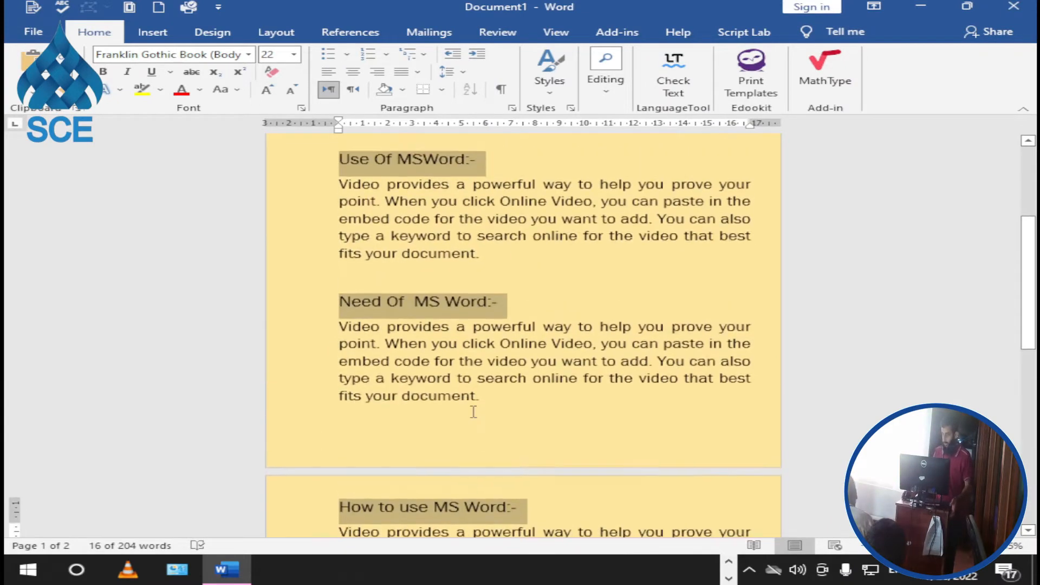
{"action": "scroll", "coordinate": [466, 404], "scroll_direction": "down", "scroll_amount": 8}
{"action": "scroll", "coordinate": [466, 404], "scroll_direction": "up", "scroll_amount": 15}
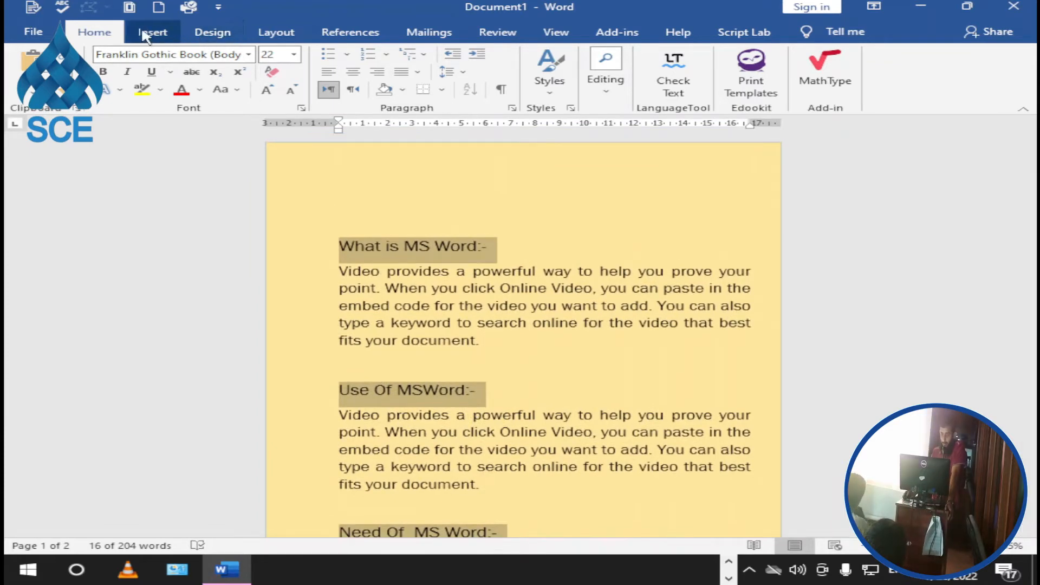
{"action": "left_click", "coordinate": [551, 97]}
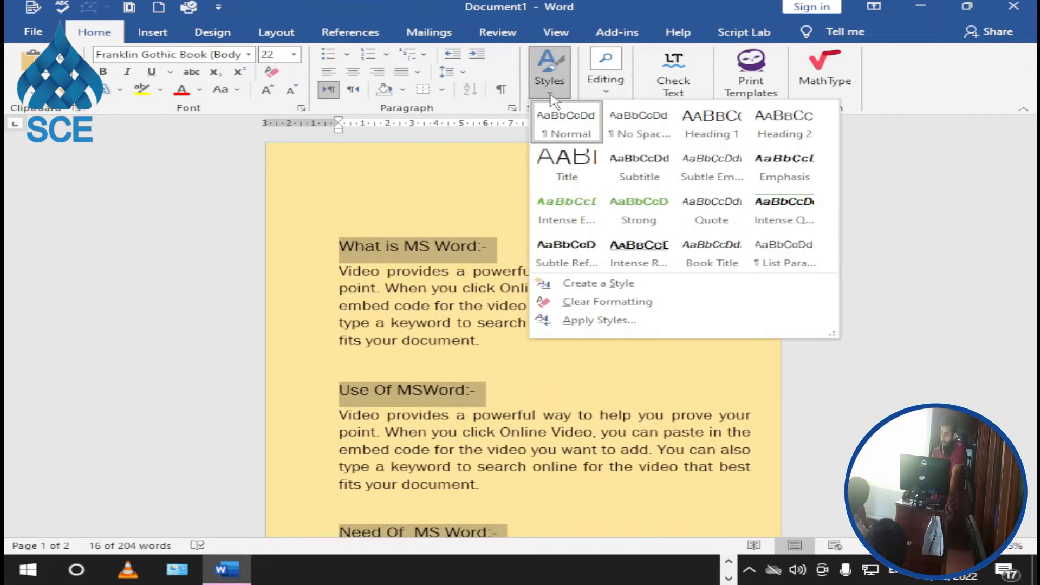
{"action": "left_click", "coordinate": [732, 140]}
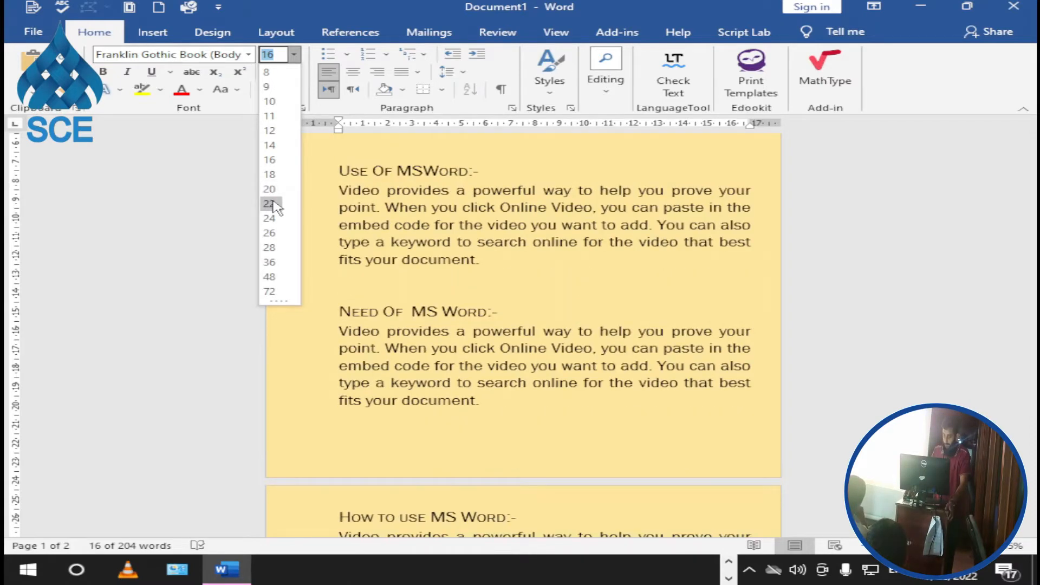
Step: Set the four selected section headings to font size 20 and make them bold
{"action": "left_click", "coordinate": [269, 188]}
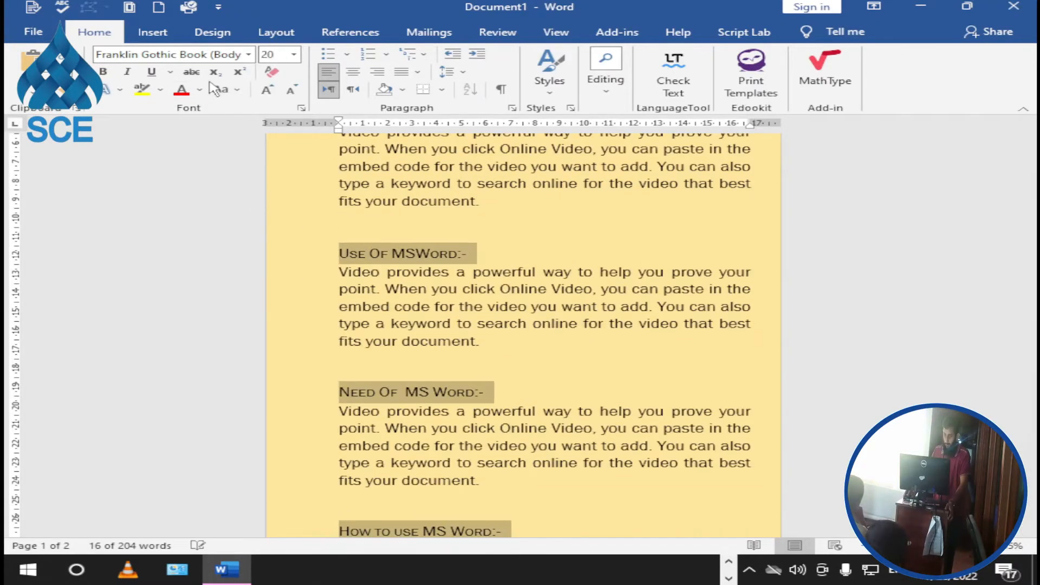
{"action": "left_click", "coordinate": [103, 71]}
{"action": "left_click", "coordinate": [671, 228]}
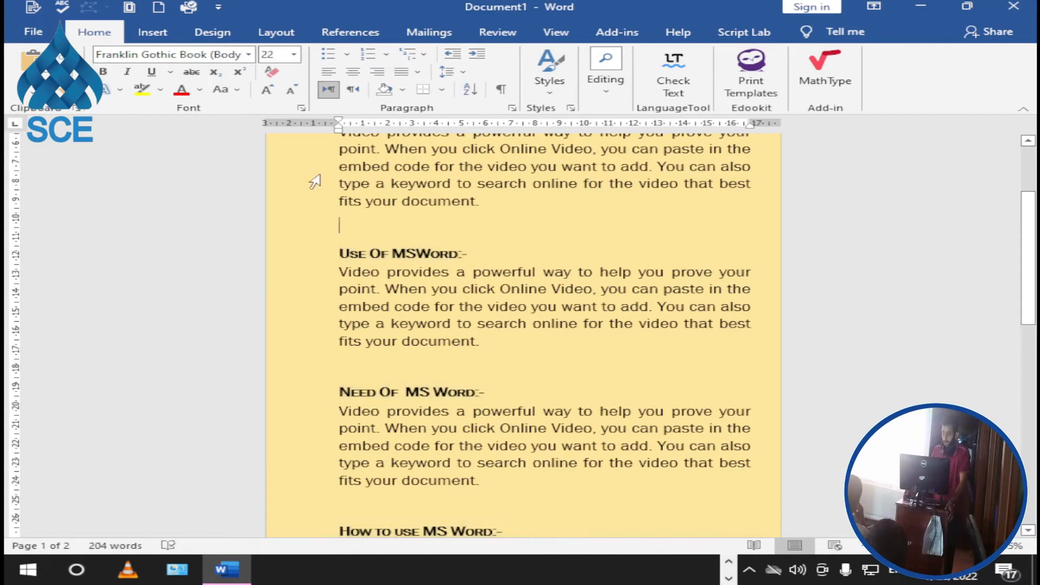
Step: Display the Navigation pane listing the document's styled section headings
{"action": "left_click", "coordinate": [556, 32]}
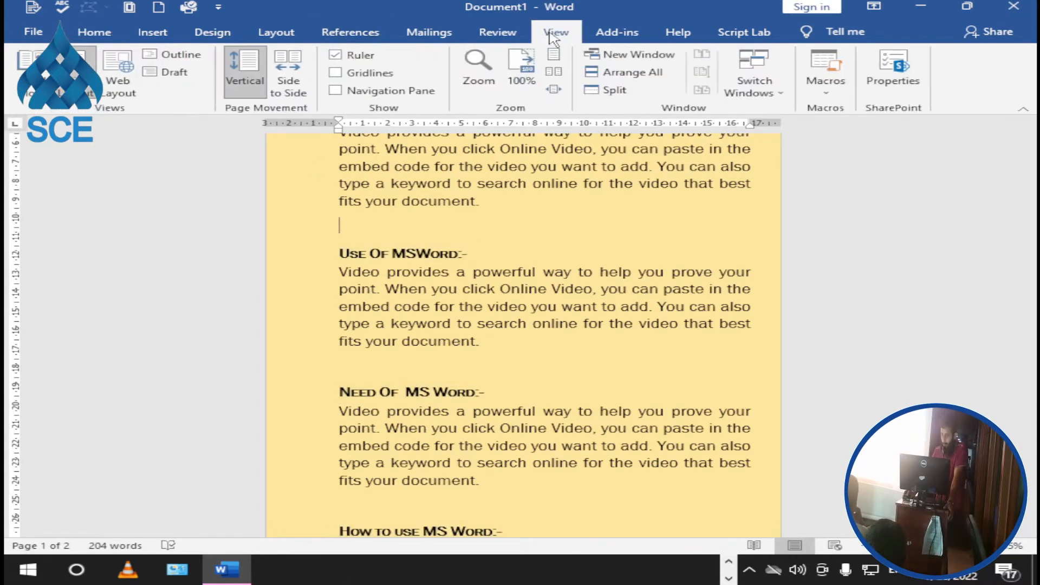
{"action": "left_click", "coordinate": [376, 93]}
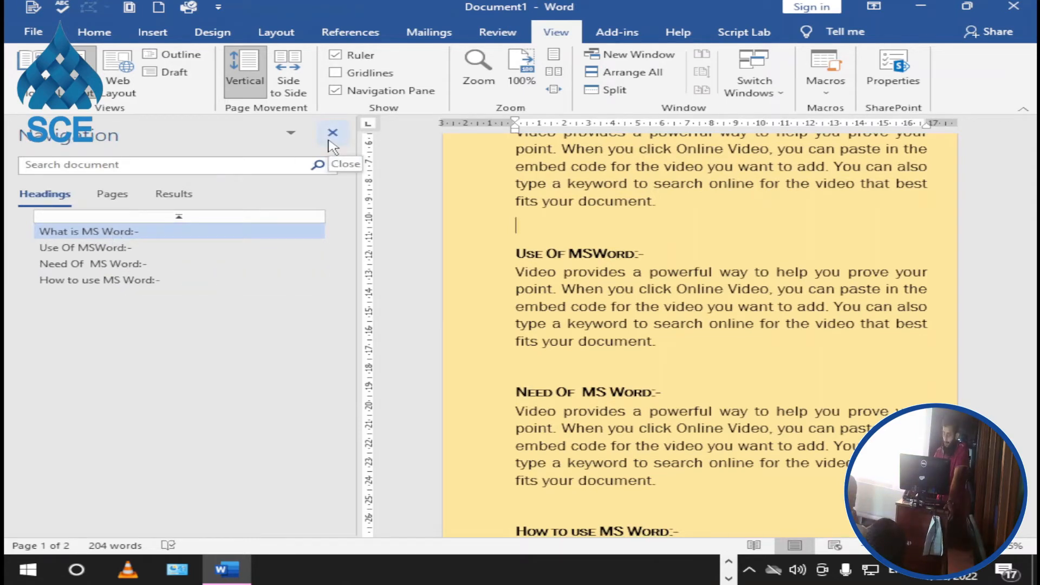
Step: Switch the Navigation pane to the page thumbnails and close the pane
{"action": "left_click", "coordinate": [111, 196]}
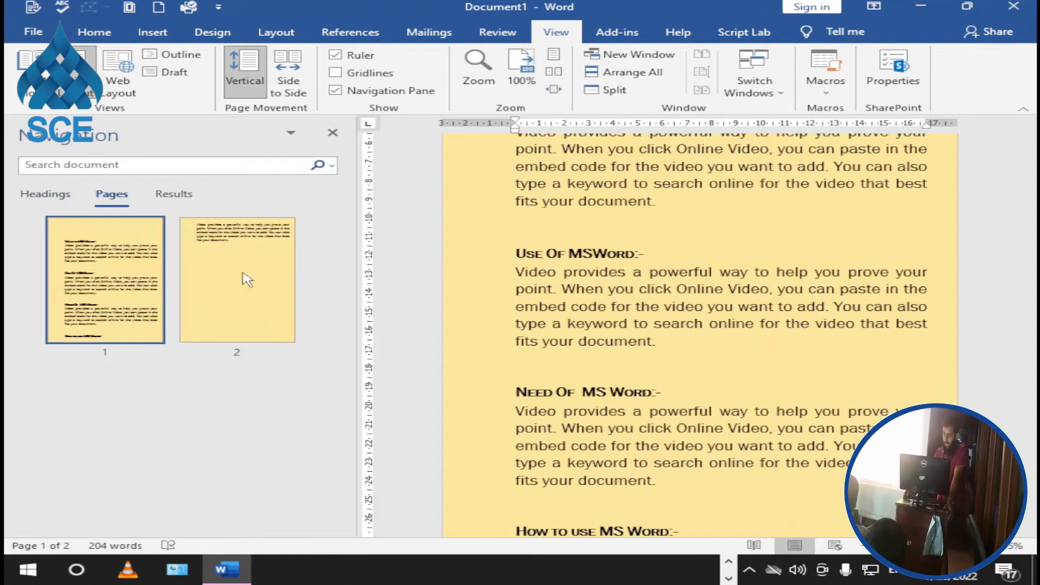
{"action": "left_click", "coordinate": [332, 133]}
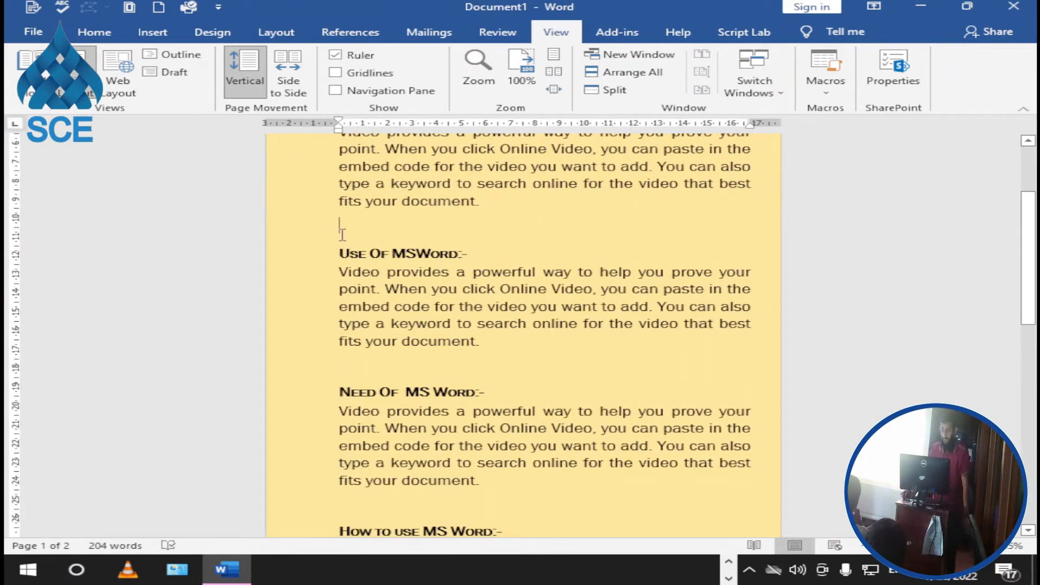
Step: Insert an Automatic Table 1 table of contents at the top of the document, above the first section heading
{"action": "scroll", "coordinate": [347, 233], "scroll_direction": "up", "scroll_amount": 3}
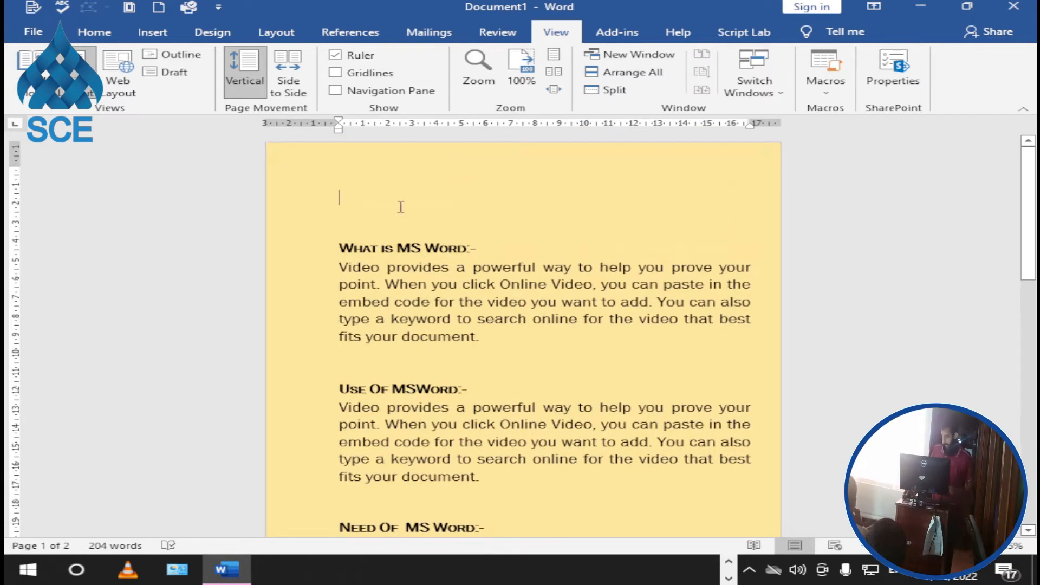
{"action": "left_click", "coordinate": [350, 34]}
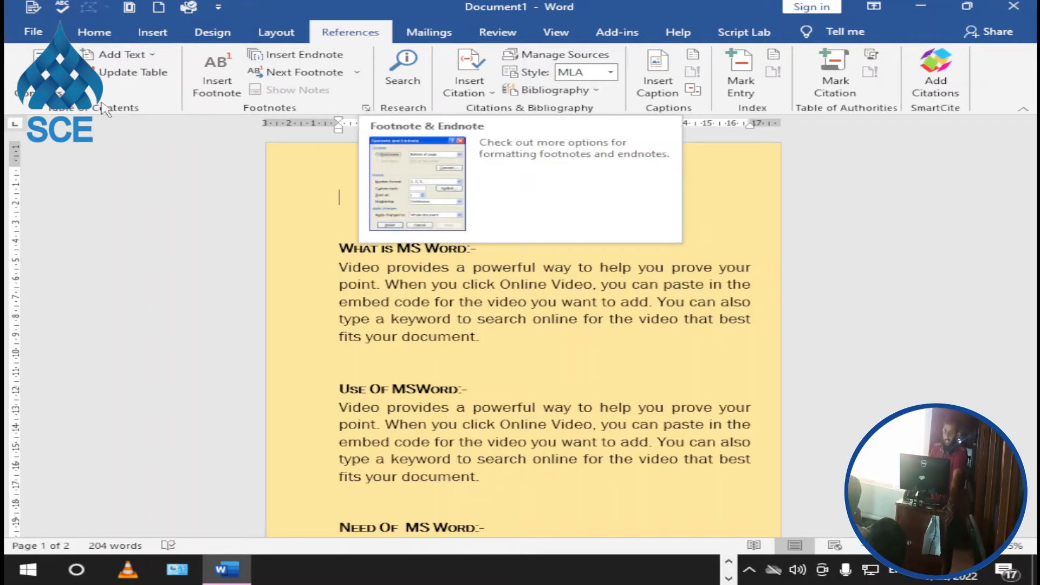
{"action": "left_click", "coordinate": [25, 81]}
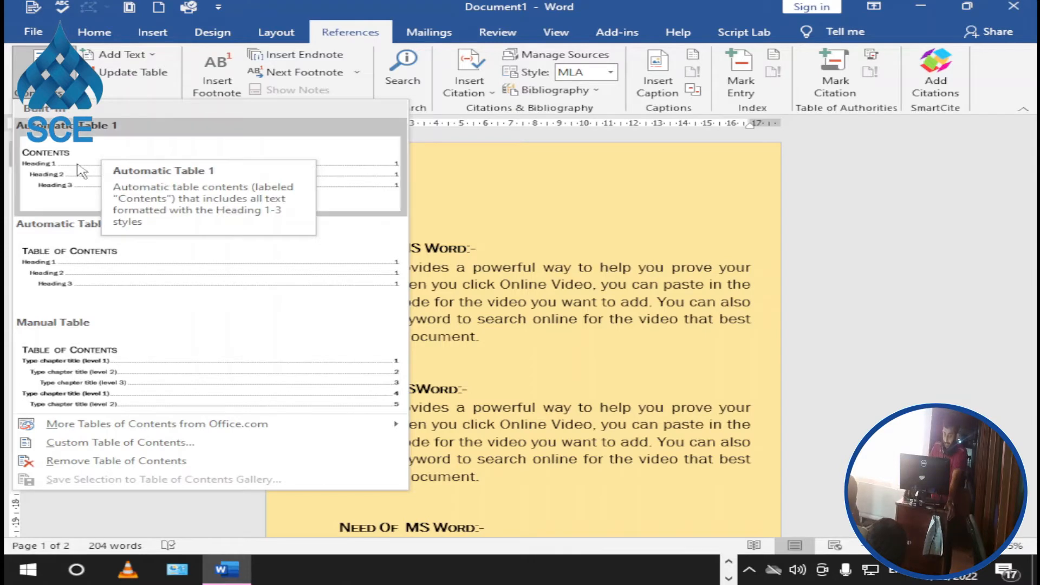
{"action": "left_click", "coordinate": [38, 158]}
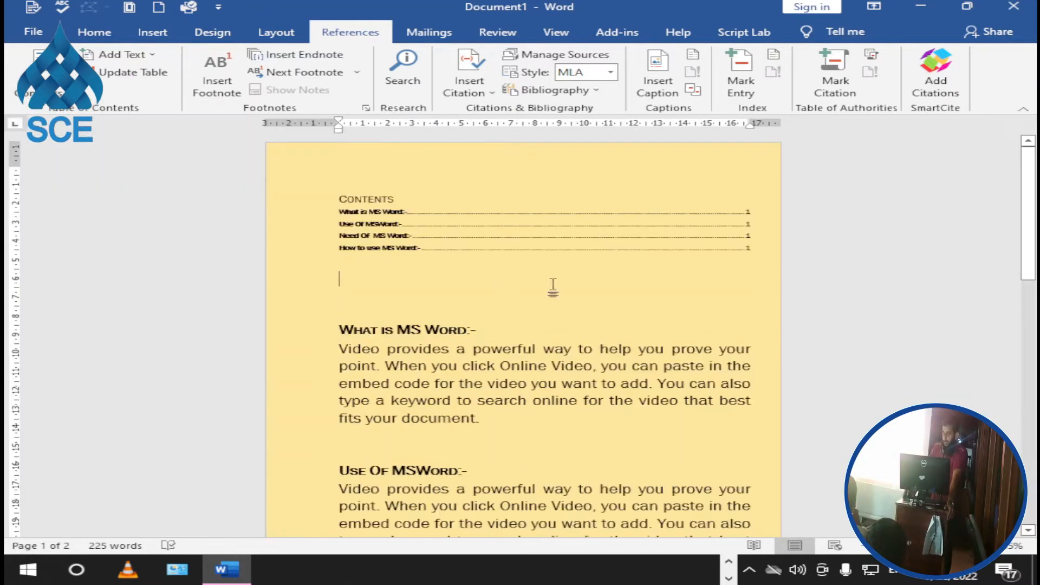
Step: Select the whole table of contents and enlarge its title and entries by several font size steps
{"action": "left_click_drag", "start_coordinate": [514, 282], "coordinate": [193, 221]}
{"action": "key", "text": "ctrl+shift+period"}
{"action": "key", "text": "ctrl+shift+period"}
{"action": "key", "text": "ctrl+shift+period"}
{"action": "key", "text": "ctrl+shift+period"}
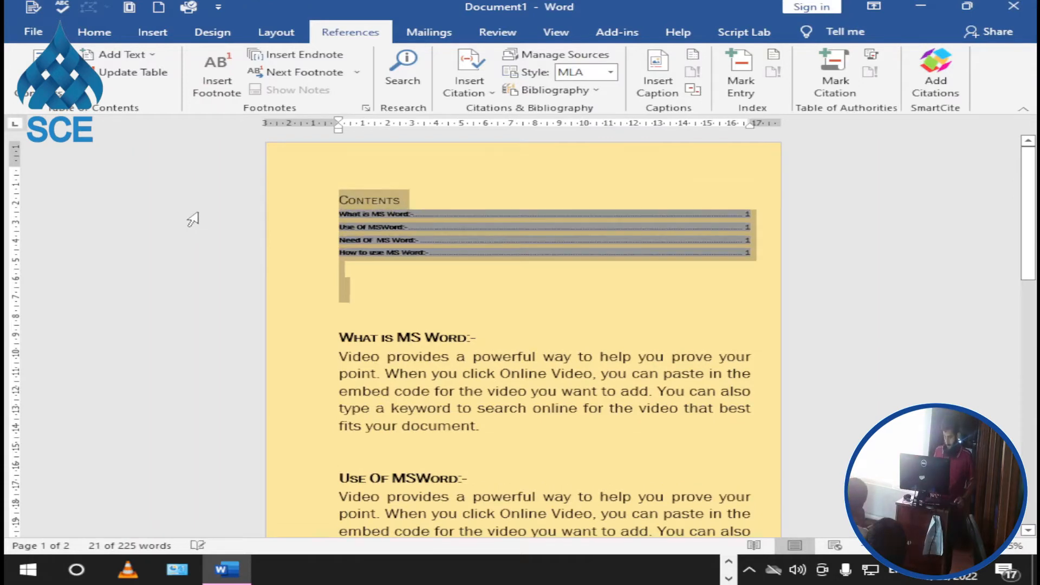
{"action": "left_click", "coordinate": [927, 344]}
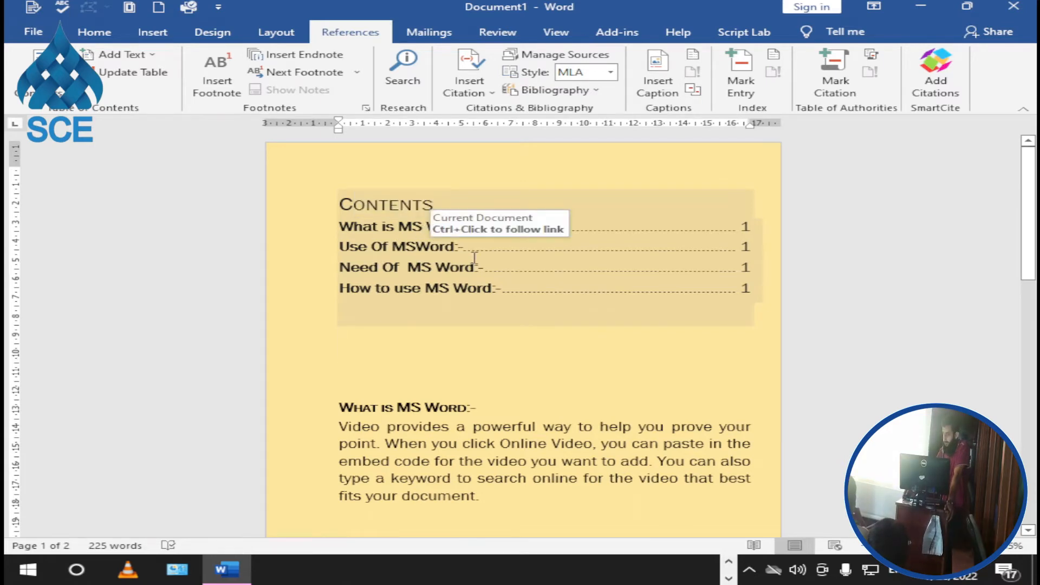
Step: Place the cursor inside the contents table and open the custom table of contents settings
{"action": "scroll", "coordinate": [475, 259], "scroll_direction": "down", "scroll_amount": 2}
{"action": "scroll", "coordinate": [477, 250], "scroll_direction": "up", "scroll_amount": 1}
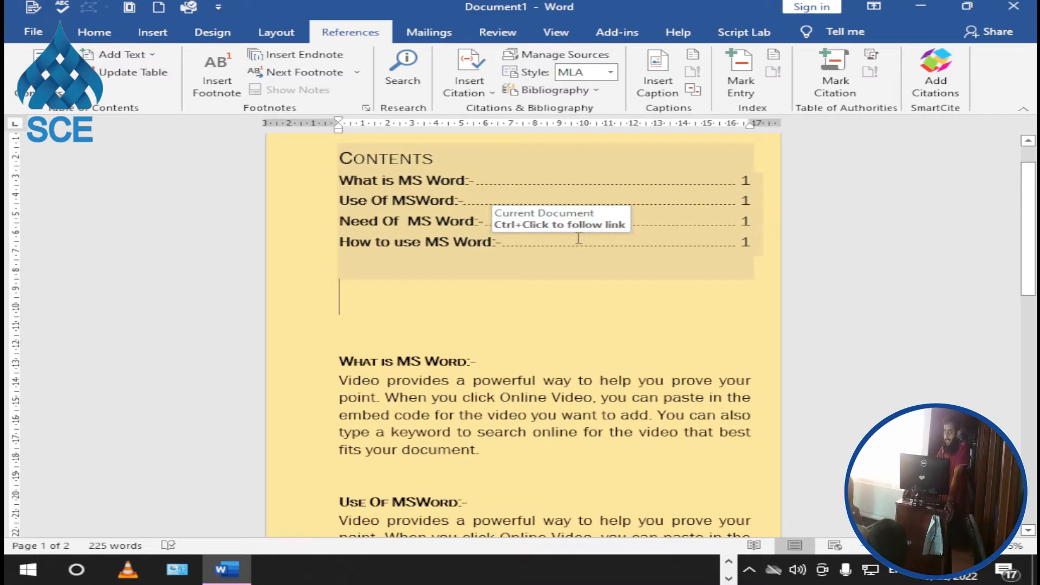
{"action": "left_click", "coordinate": [542, 258]}
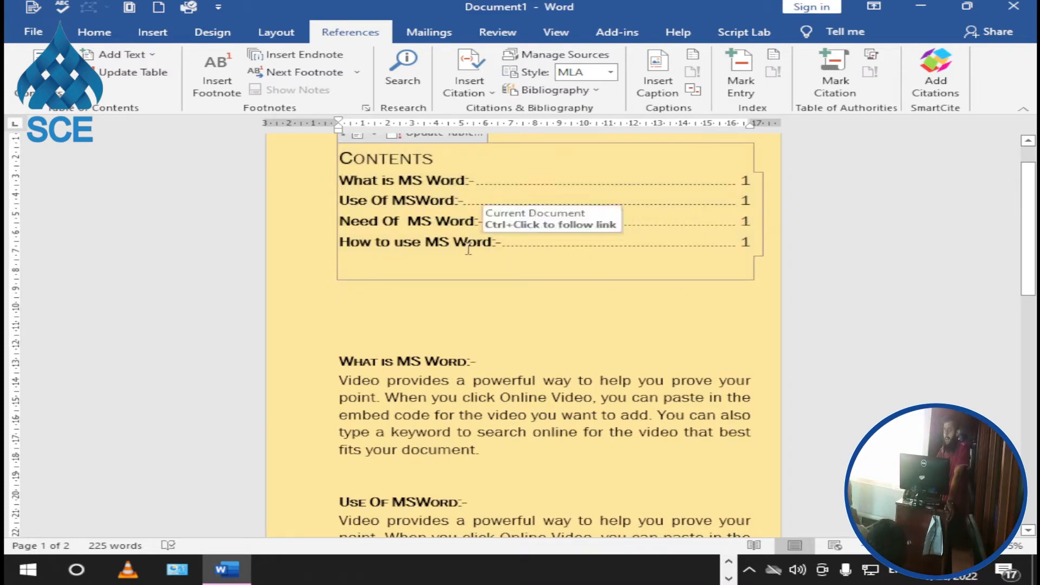
{"action": "scroll", "coordinate": [471, 249], "scroll_direction": "down", "scroll_amount": 3}
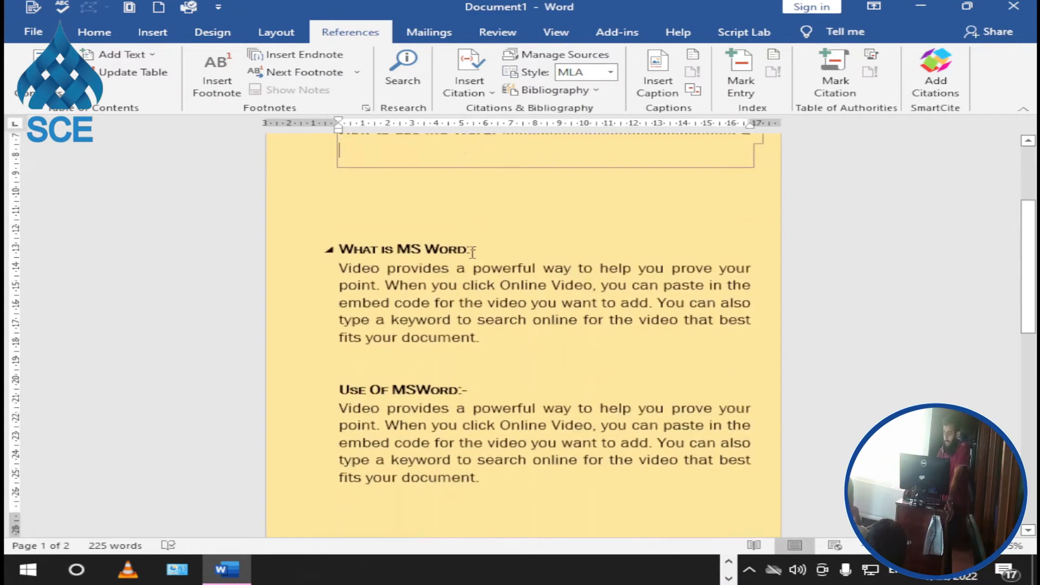
{"action": "scroll", "coordinate": [472, 256], "scroll_direction": "up", "scroll_amount": 3}
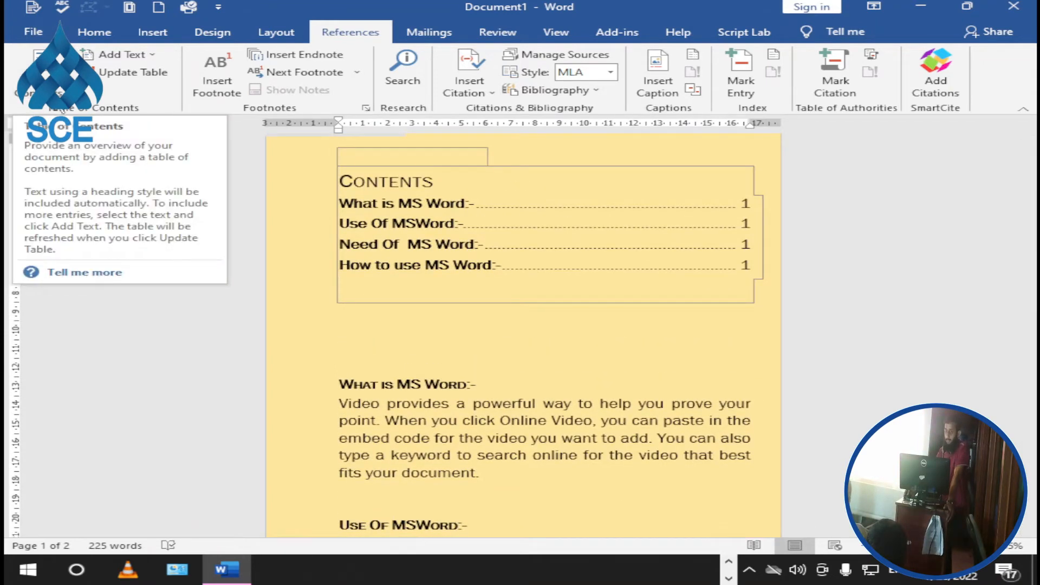
{"action": "left_click", "coordinate": [33, 75]}
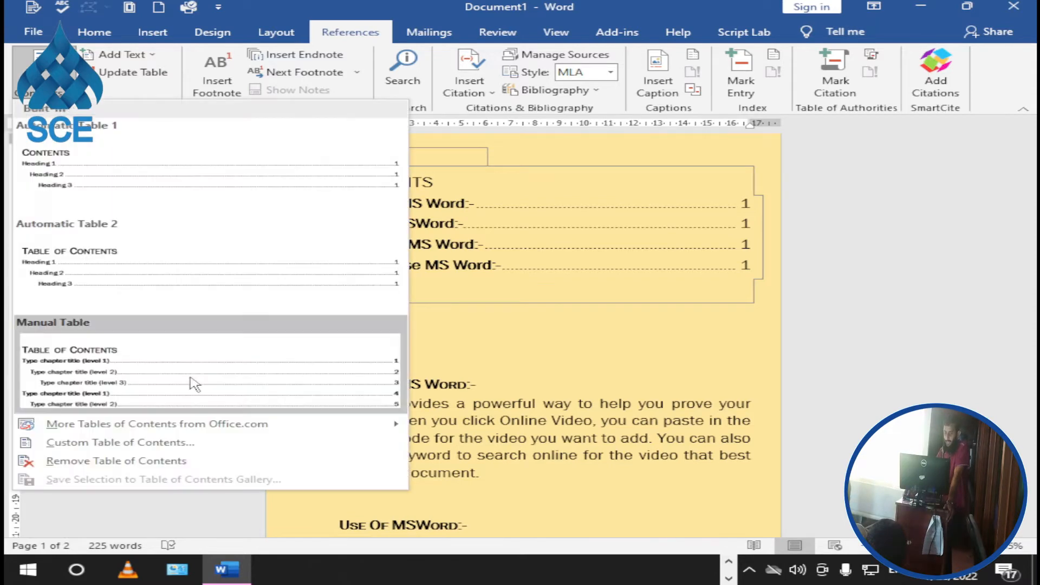
{"action": "left_click", "coordinate": [104, 442]}
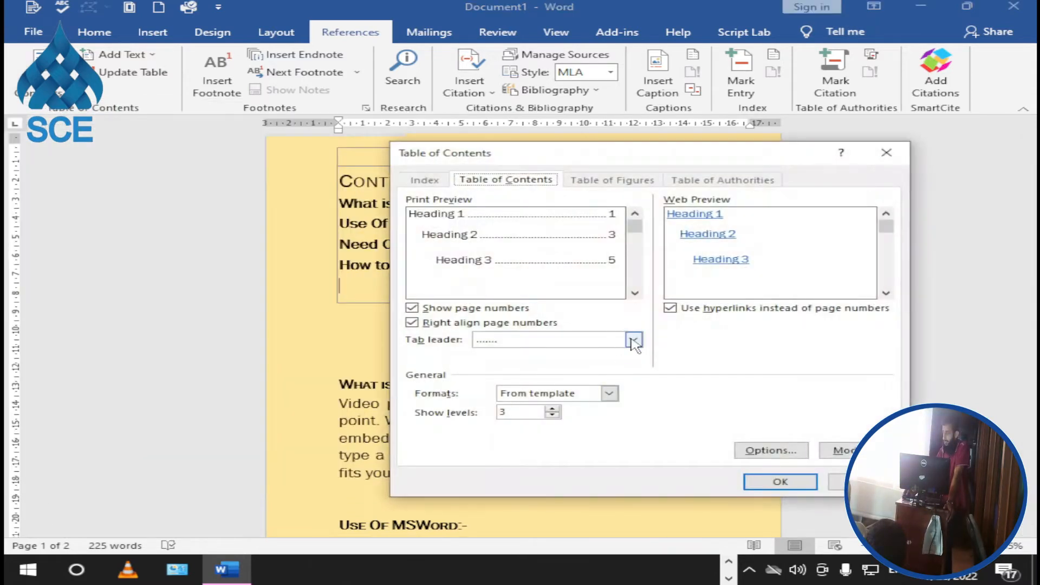
Step: Try the dashed, underline and (none) tab leaders for the table of contents
{"action": "left_click", "coordinate": [633, 340]}
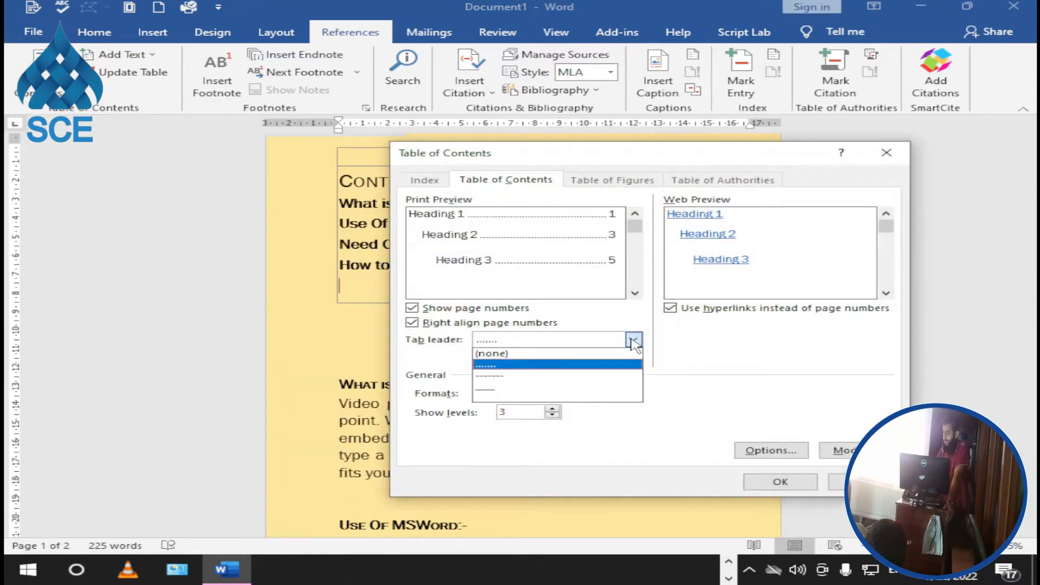
{"action": "left_click", "coordinate": [491, 385]}
{"action": "left_click", "coordinate": [633, 340]}
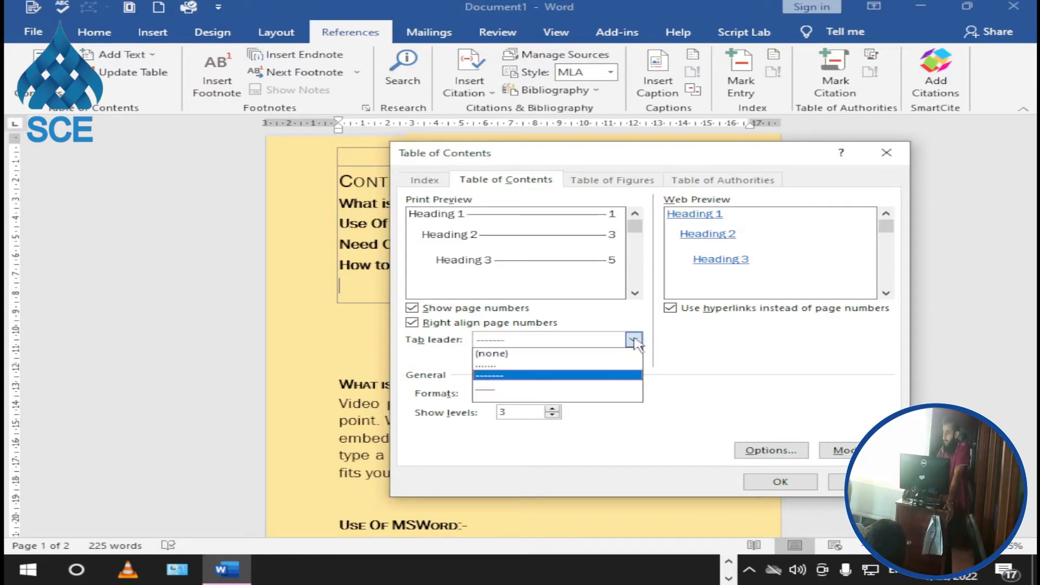
{"action": "left_click", "coordinate": [493, 389]}
{"action": "left_click", "coordinate": [633, 340]}
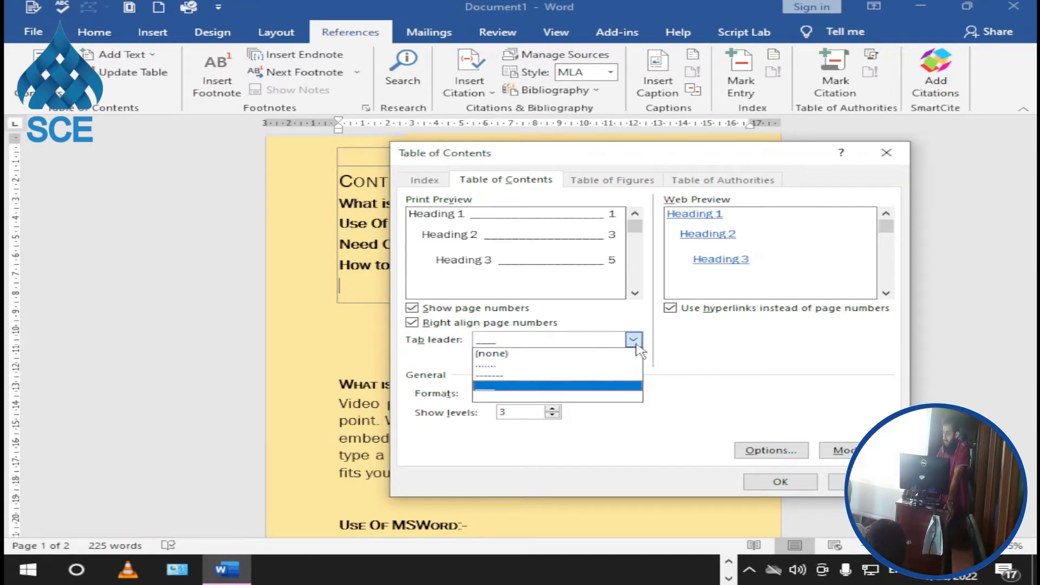
{"action": "left_click", "coordinate": [526, 353]}
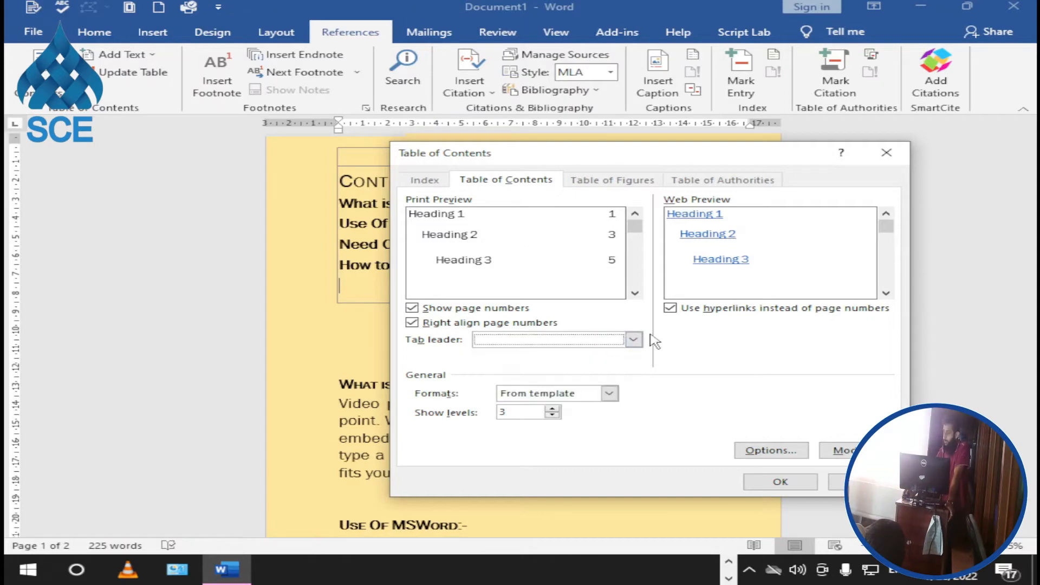
Step: Set the tab leader to the solid underline and replace the existing table of contents with the custom one
{"action": "left_click", "coordinate": [634, 340]}
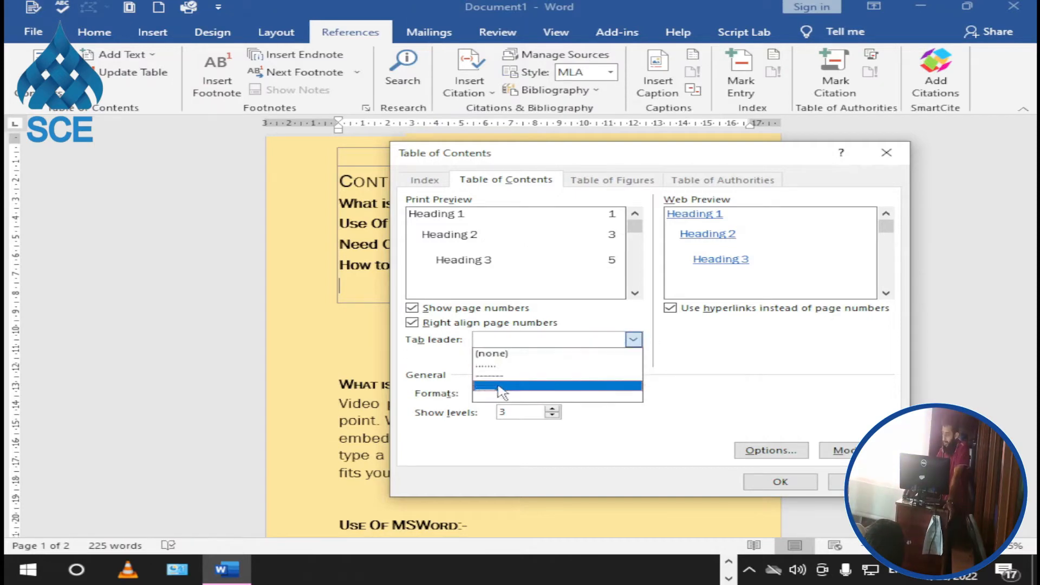
{"action": "left_click", "coordinate": [499, 387]}
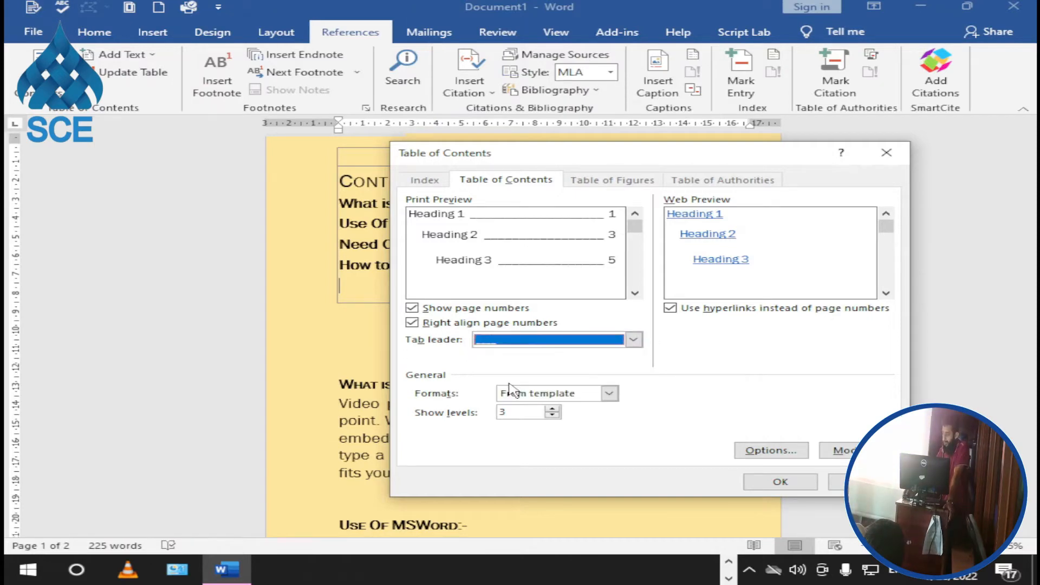
{"action": "left_click", "coordinate": [777, 490]}
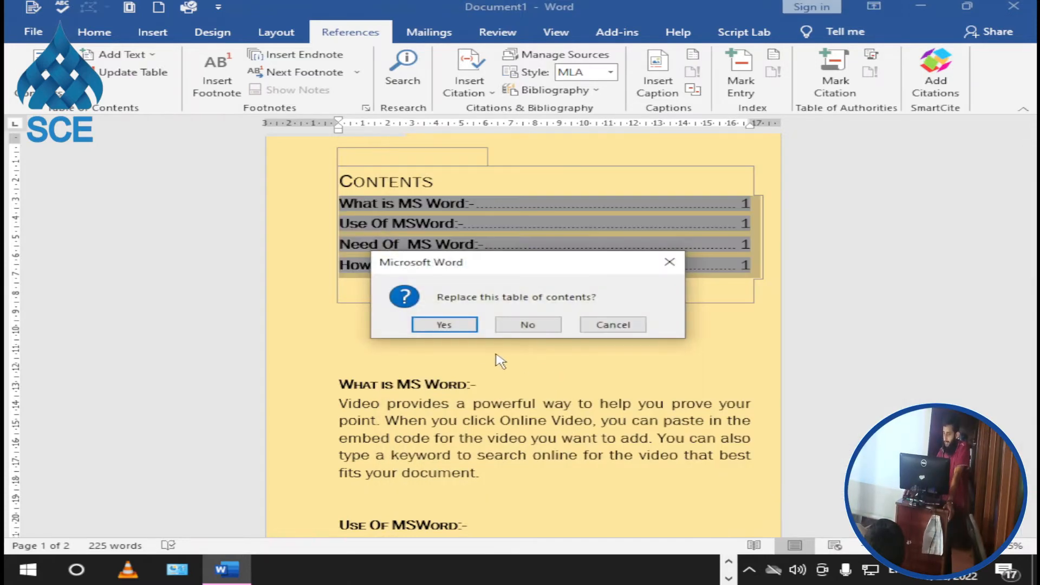
{"action": "left_click", "coordinate": [471, 326]}
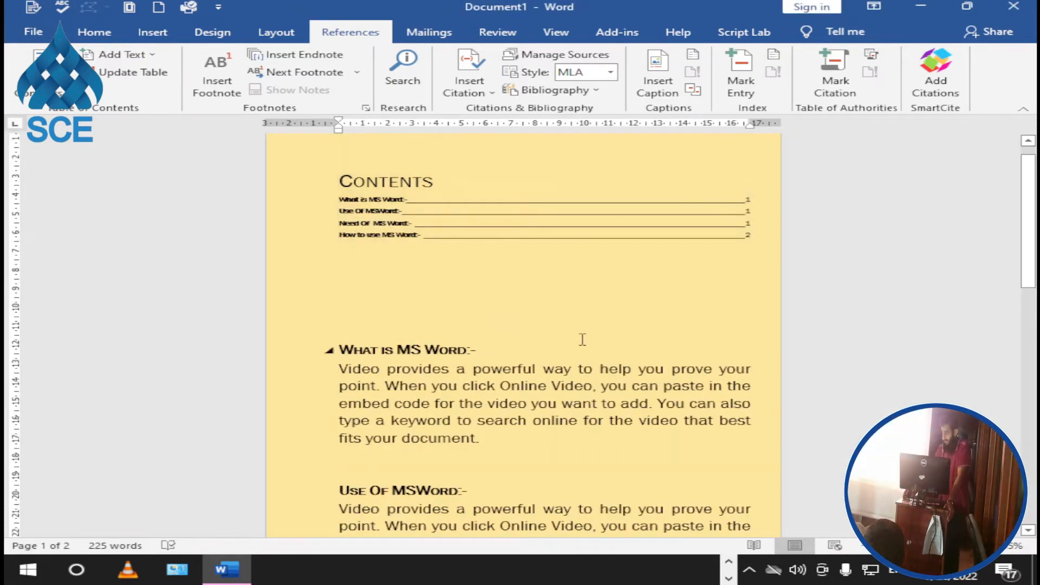
Step: Select the Contents title together with the four replaced entries and increase their font size by several steps
{"action": "scroll", "coordinate": [585, 342], "scroll_direction": "down", "scroll_amount": 1}
{"action": "scroll", "coordinate": [590, 347], "scroll_direction": "up", "scroll_amount": 1}
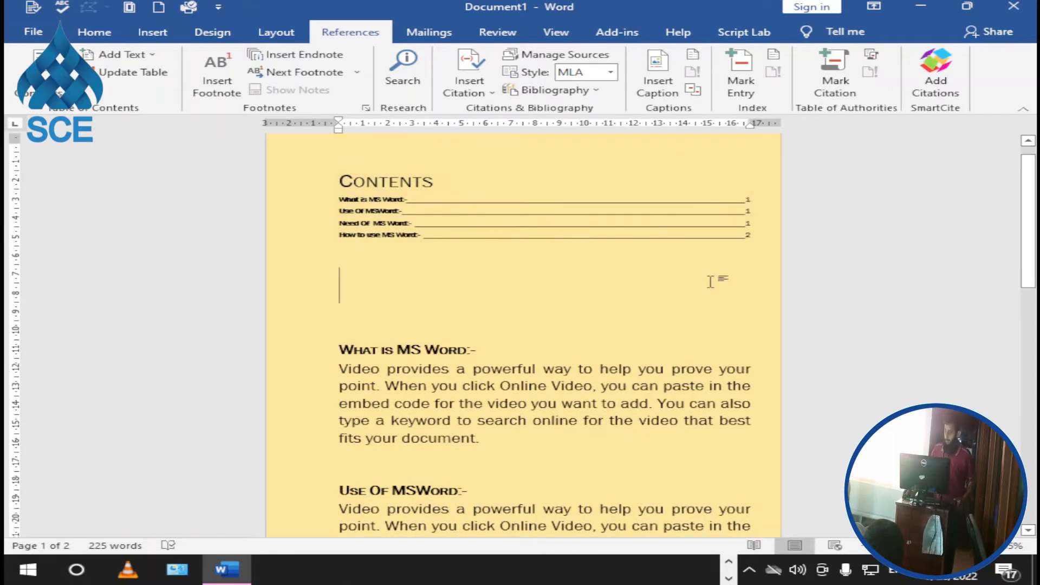
{"action": "left_click_drag", "start_coordinate": [750, 243], "coordinate": [347, 187]}
{"action": "key", "text": "ctrl+shift+period"}
{"action": "key", "text": "ctrl+shift+period"}
{"action": "key", "text": "ctrl+shift+period"}
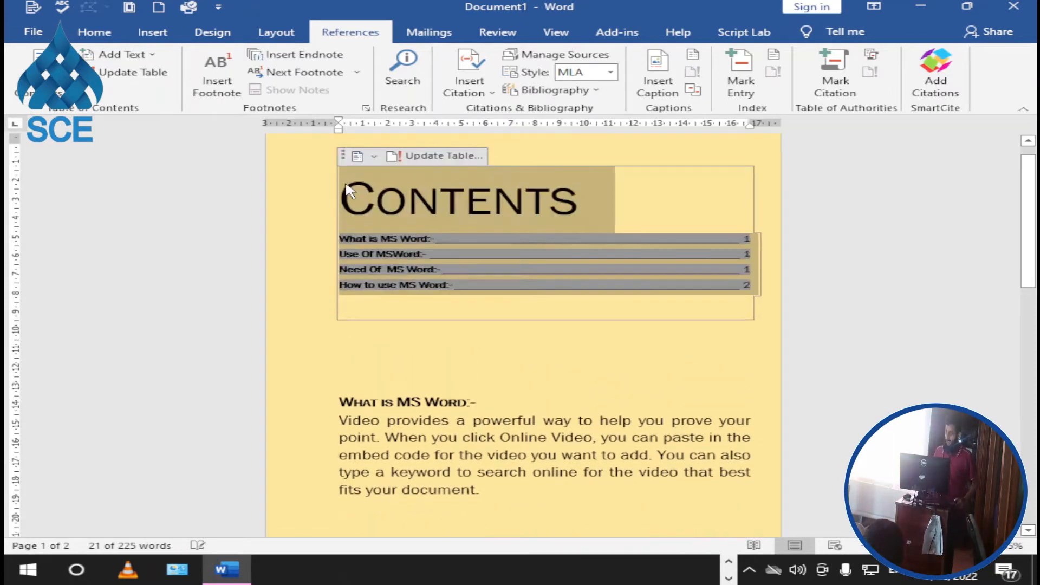
{"action": "left_click", "coordinate": [843, 290]}
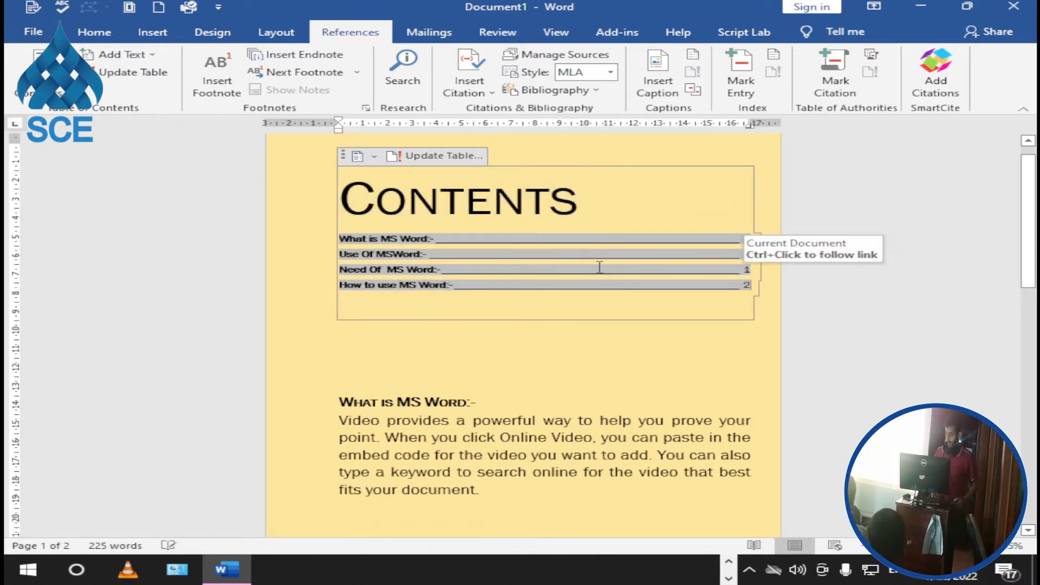
Step: Reselect the Contents title and its entries and reduce their font size by one step
{"action": "key", "text": "ctrl+a"}
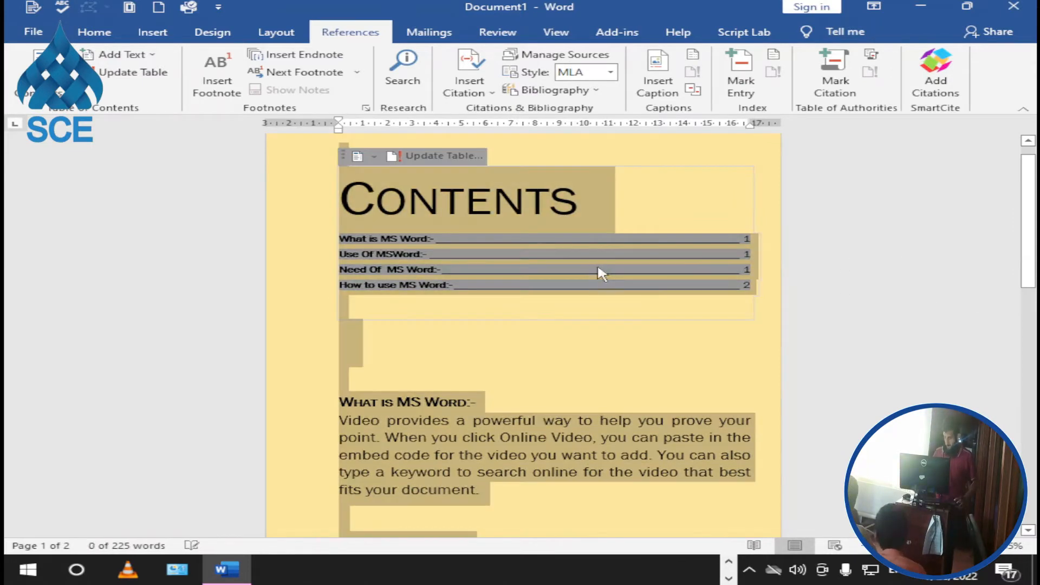
{"action": "left_click", "coordinate": [602, 273]}
{"action": "left_click_drag", "start_coordinate": [611, 314], "coordinate": [343, 187]}
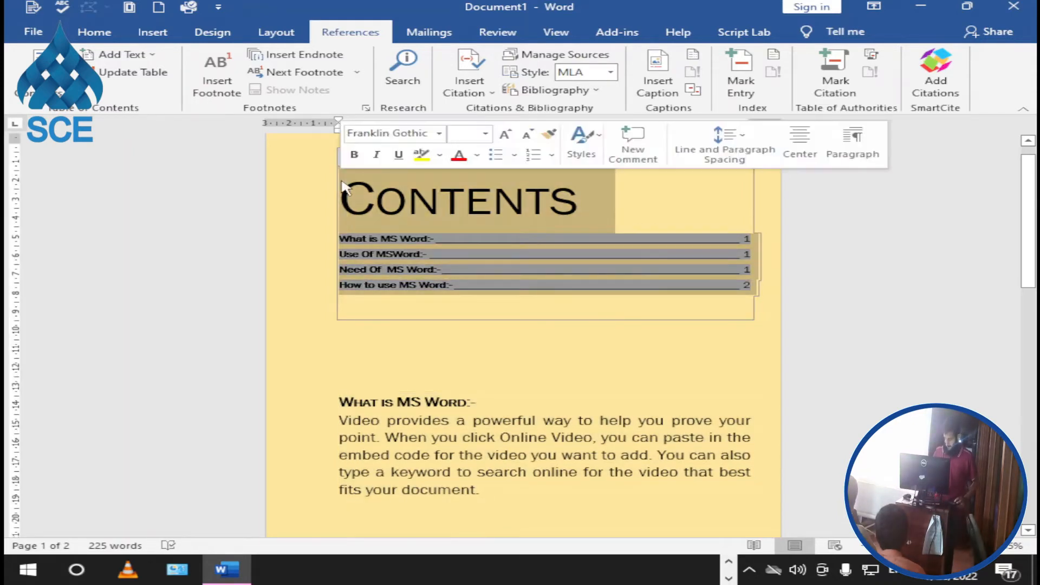
{"action": "key", "text": "ctrl+shift+comma"}
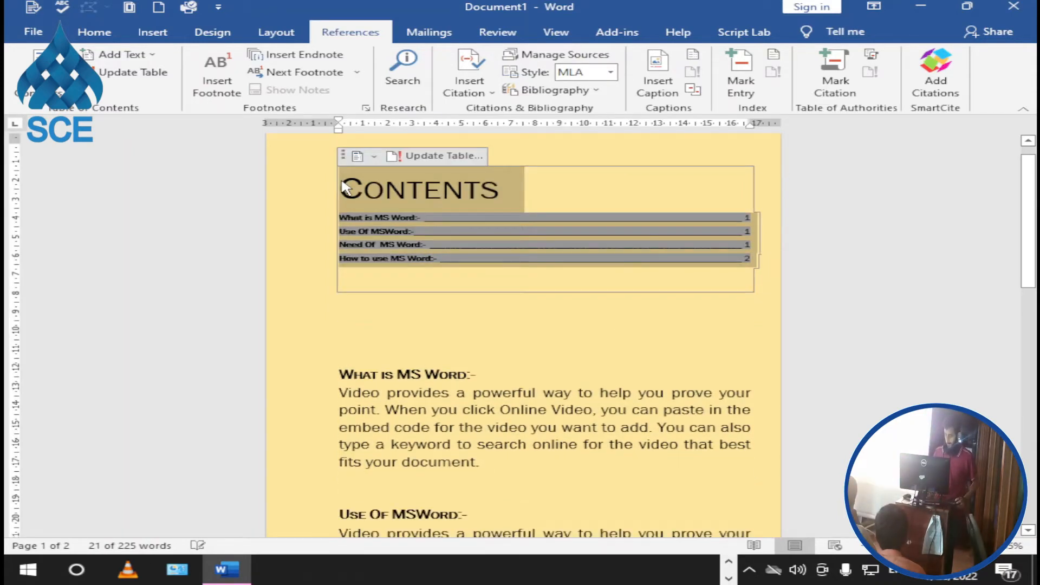
{"action": "left_click", "coordinate": [946, 390]}
{"action": "scroll", "coordinate": [806, 336], "scroll_direction": "up", "scroll_amount": 1}
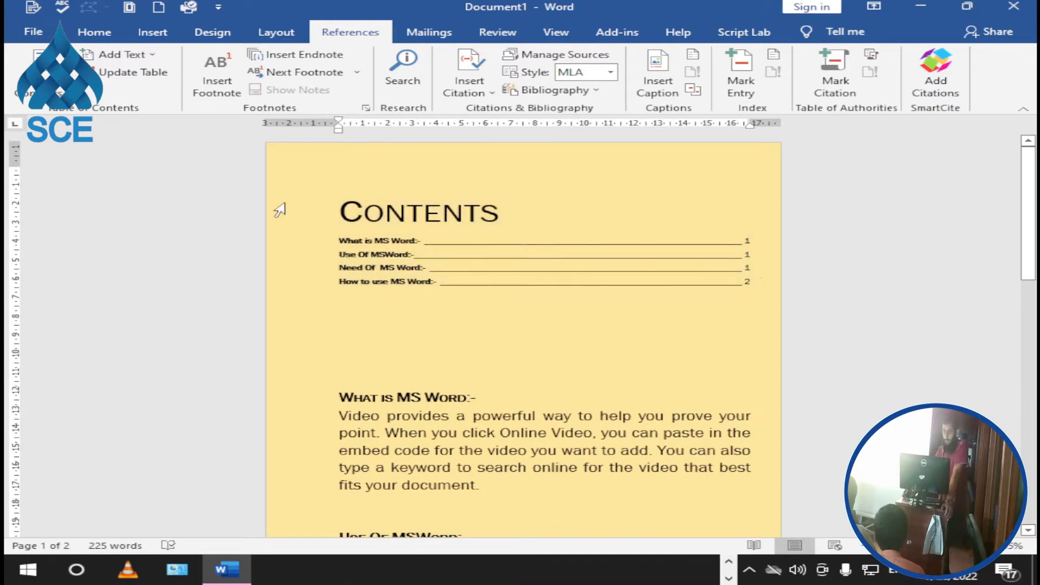
Step: Copy the "How to use MS Word:-" heading with its paragraph and paste the copy below it at the document's end
{"action": "scroll", "coordinate": [453, 313], "scroll_direction": "down", "scroll_amount": 5}
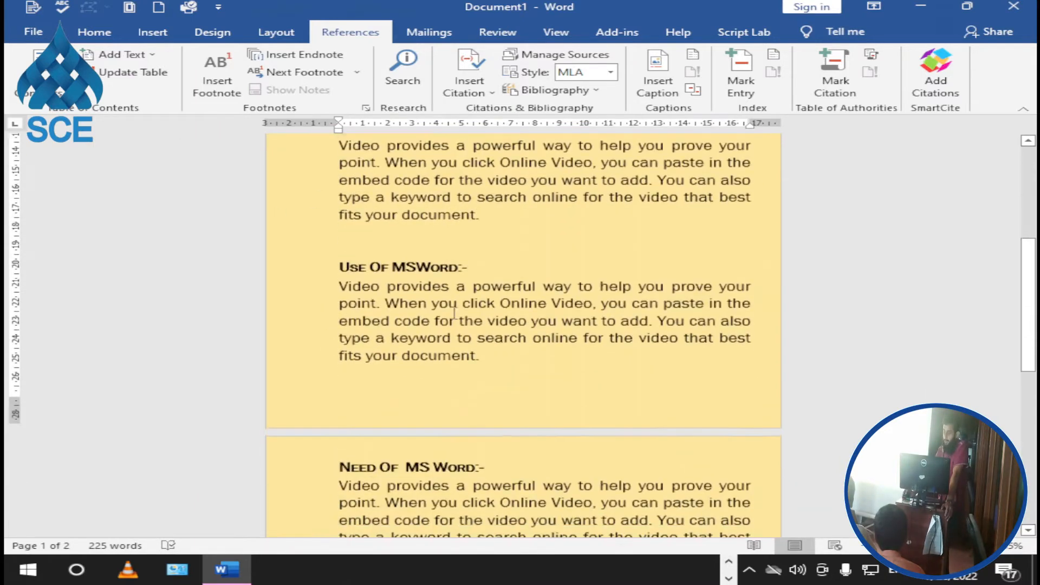
{"action": "scroll", "coordinate": [454, 313], "scroll_direction": "down", "scroll_amount": 6}
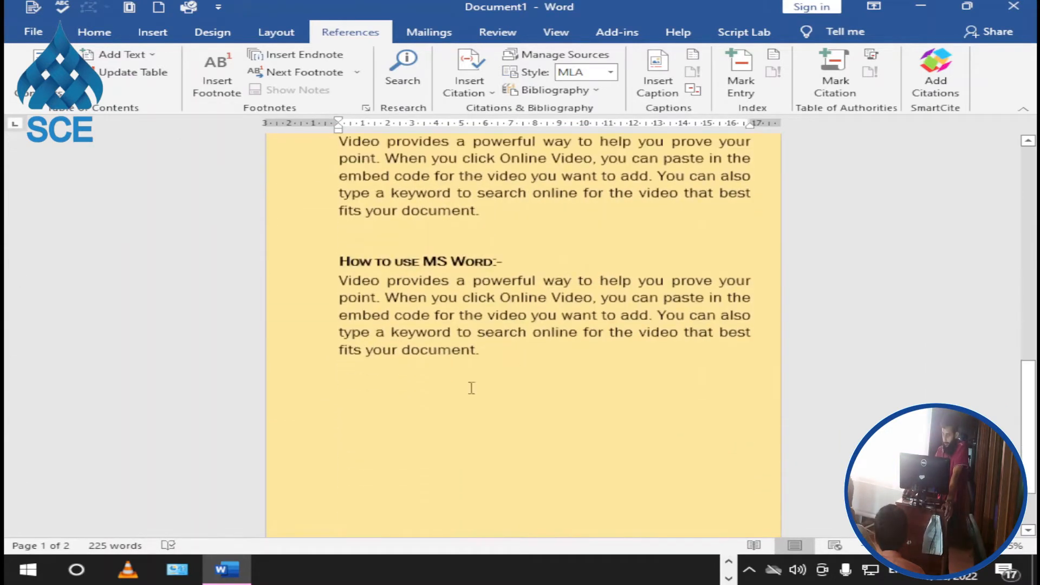
{"action": "scroll", "coordinate": [471, 388], "scroll_direction": "down", "scroll_amount": 1}
{"action": "left_click", "coordinate": [525, 327]}
{"action": "key", "text": "Return"}
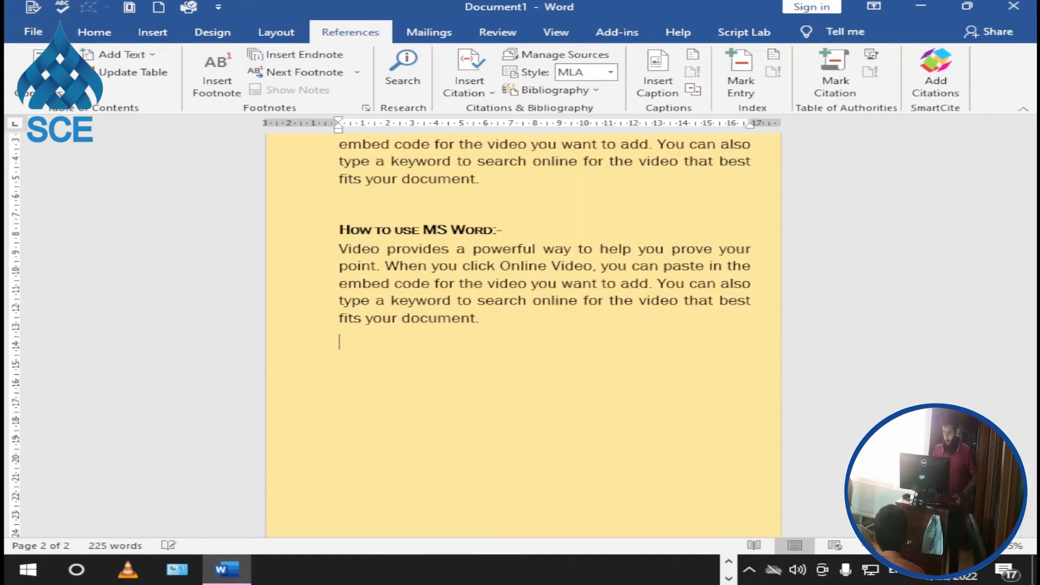
{"action": "double_click", "coordinate": [476, 231]}
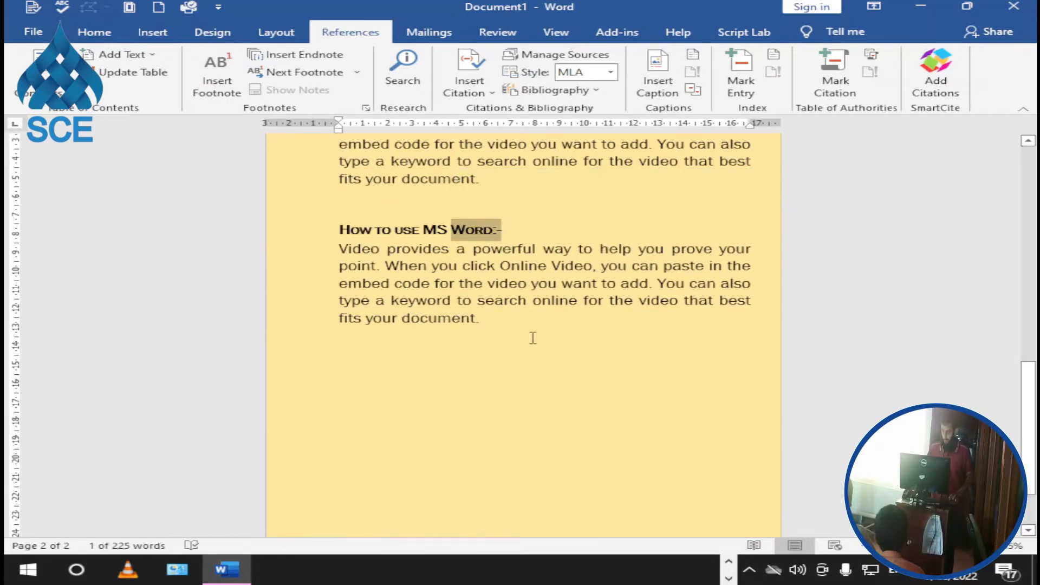
{"action": "left_click_drag", "start_coordinate": [535, 337], "coordinate": [280, 228]}
{"action": "key", "text": "ctrl+c"}
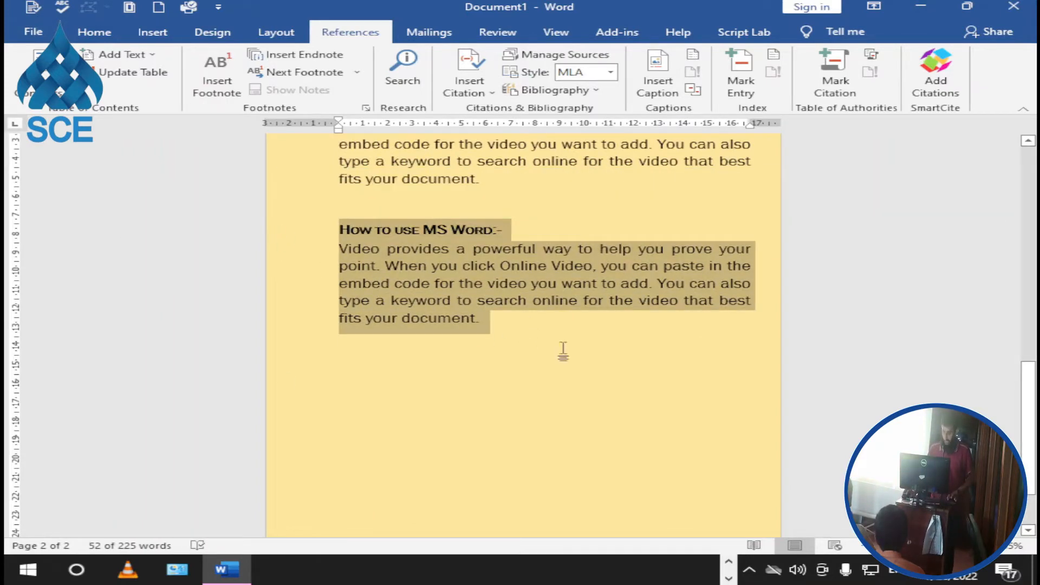
{"action": "left_click", "coordinate": [592, 351]}
{"action": "key", "text": "ctrl+v"}
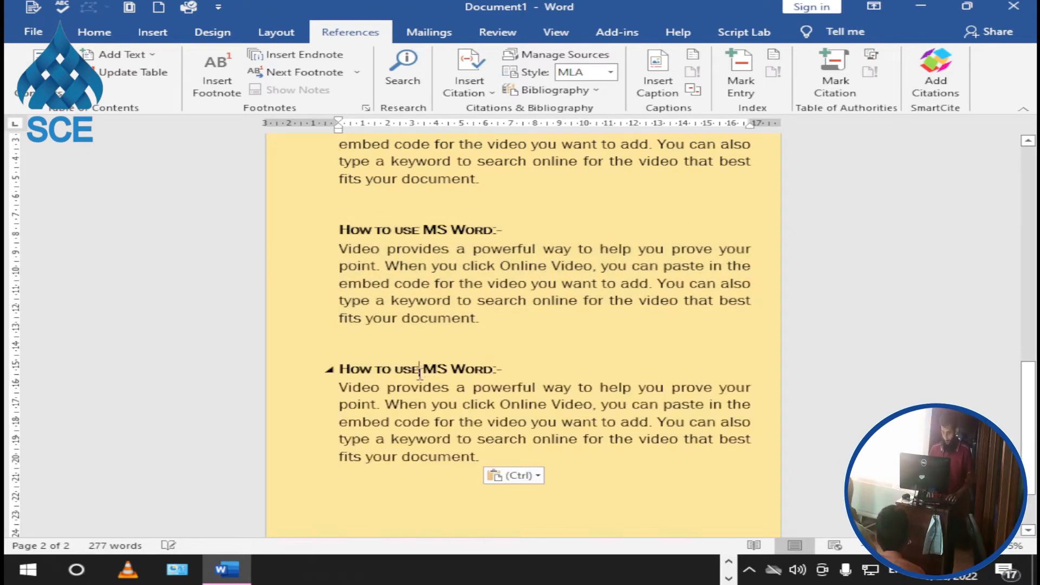
Step: Reword the heading of the last pasted section to "Why we use MS Word:-"
{"action": "key", "text": "BackSpace"}
{"action": "key", "text": "BackSpace"}
{"action": "key", "text": "BackSpace"}
{"action": "key", "text": "BackSpace"}
{"action": "key", "text": "BackSpace"}
{"action": "key", "text": "BackSpace"}
{"action": "key", "text": "BackSpace"}
{"action": "key", "text": "BackSpace"}
{"action": "key", "text": "BackSpace"}
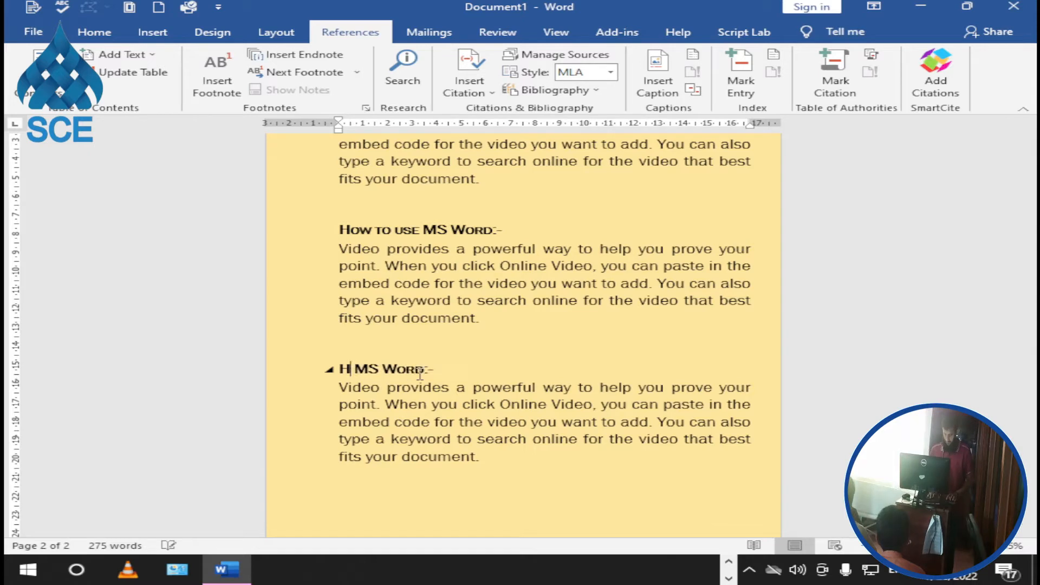
{"action": "key", "text": "BackSpace"}
{"action": "type", "text": "Why wer"}
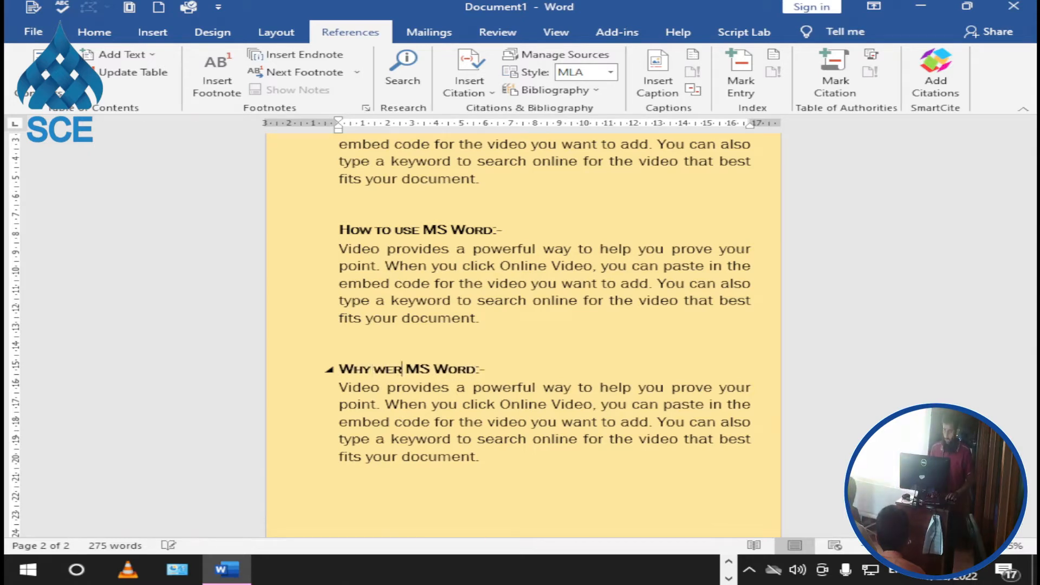
{"action": "key", "text": "BackSpace"}
{"action": "type", "text": "use"}
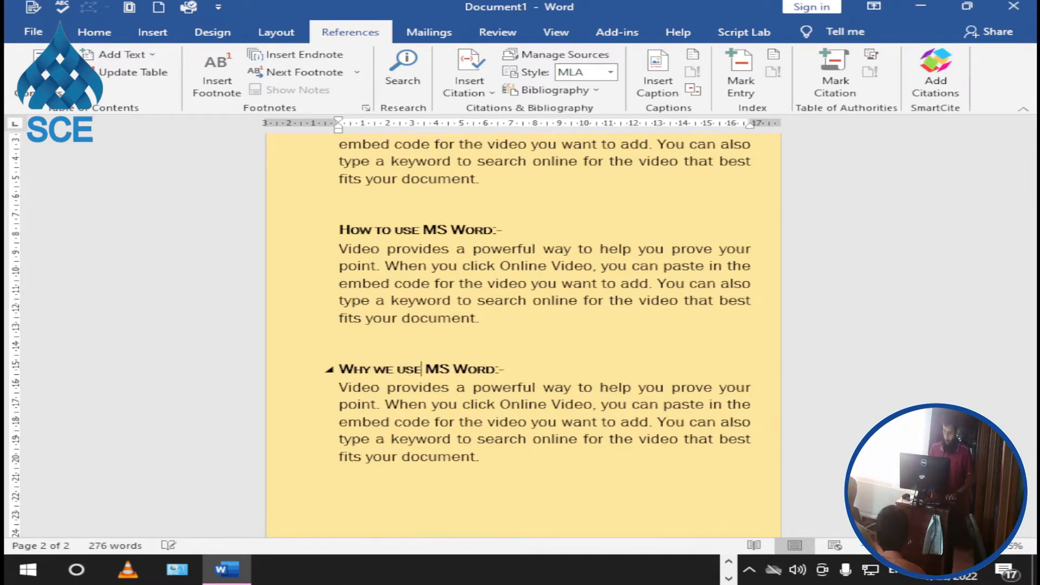
{"action": "key", "text": "ctrl+s"}
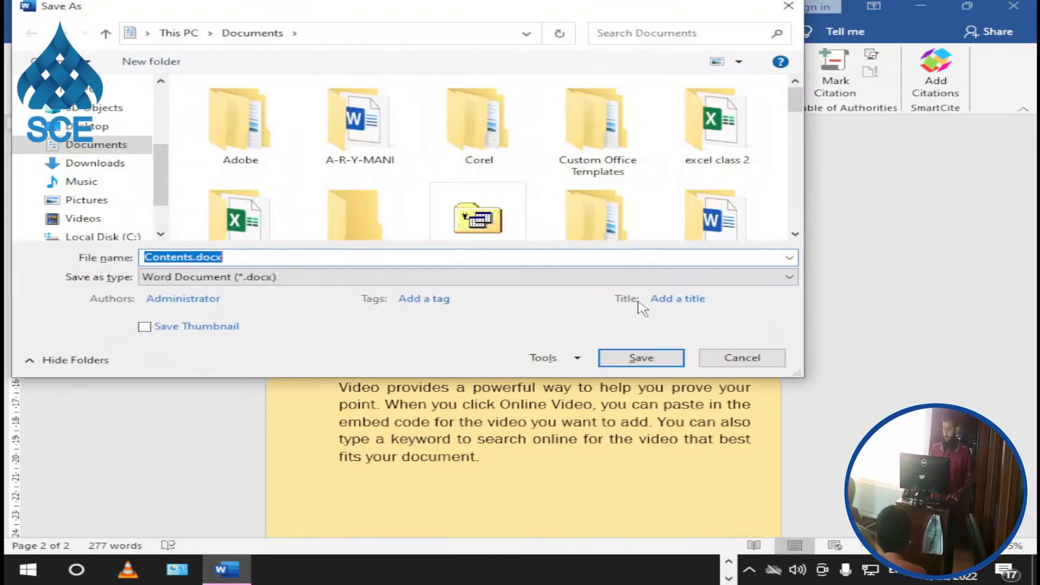
{"action": "left_click", "coordinate": [724, 355]}
Step: Update the entire table of contents to include the "Why we use MS Word:-" section
{"action": "scroll", "coordinate": [724, 355], "scroll_direction": "up", "scroll_amount": 15}
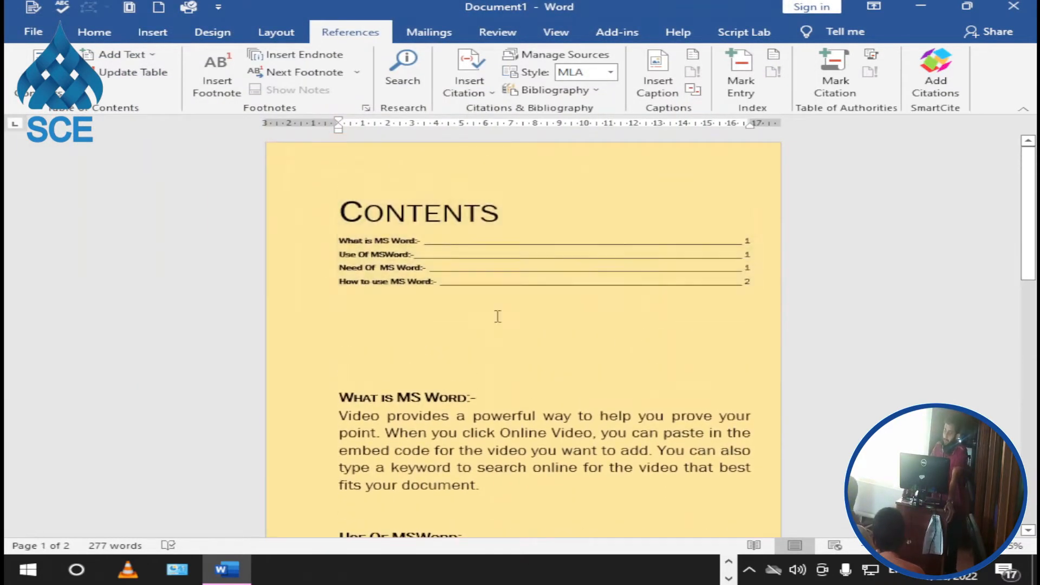
{"action": "left_click", "coordinate": [438, 328]}
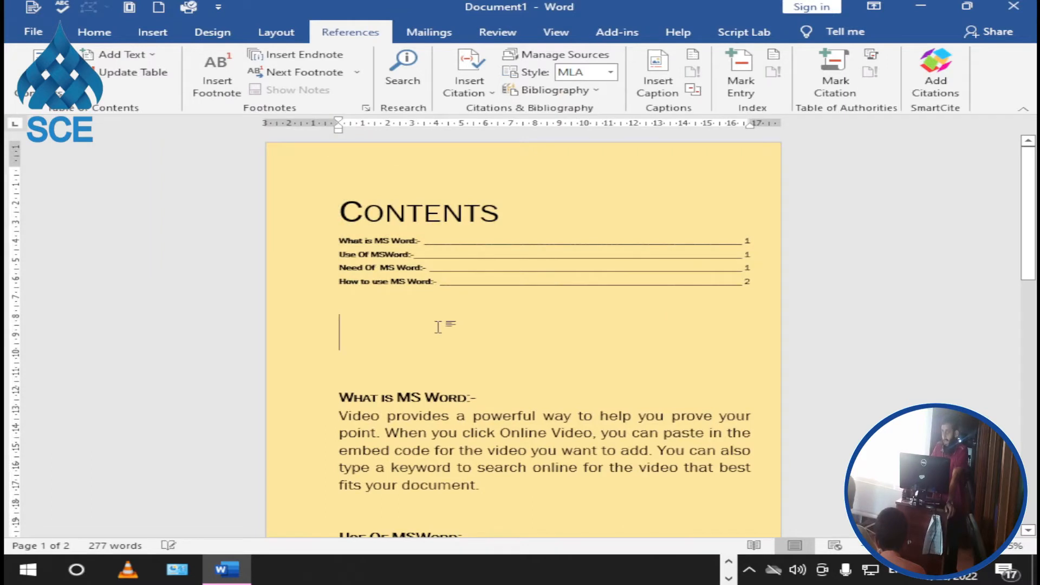
{"action": "left_click", "coordinate": [138, 77]}
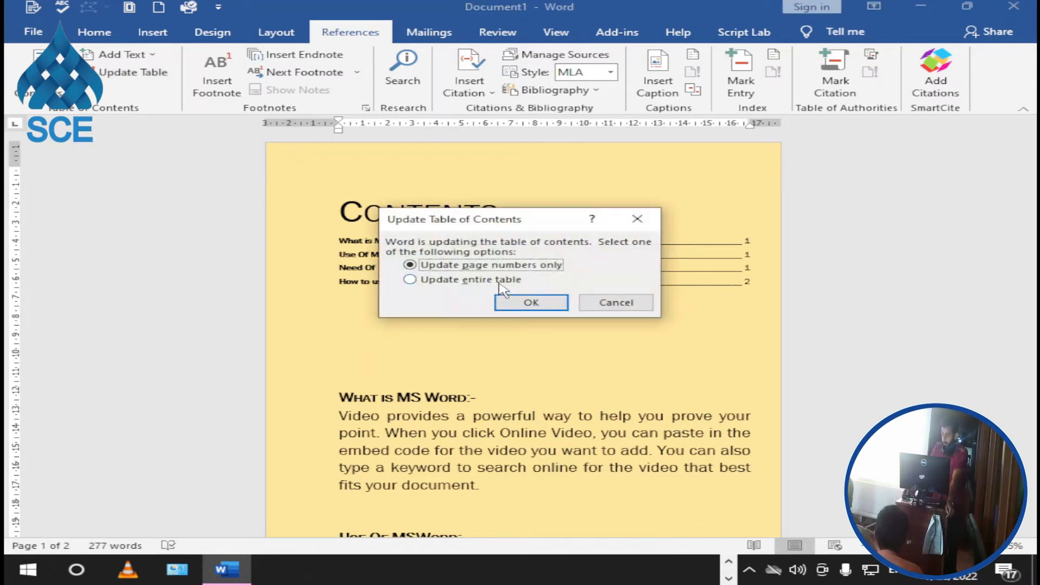
{"action": "left_click", "coordinate": [500, 281]}
{"action": "left_click", "coordinate": [509, 303]}
{"action": "left_click", "coordinate": [368, 313]}
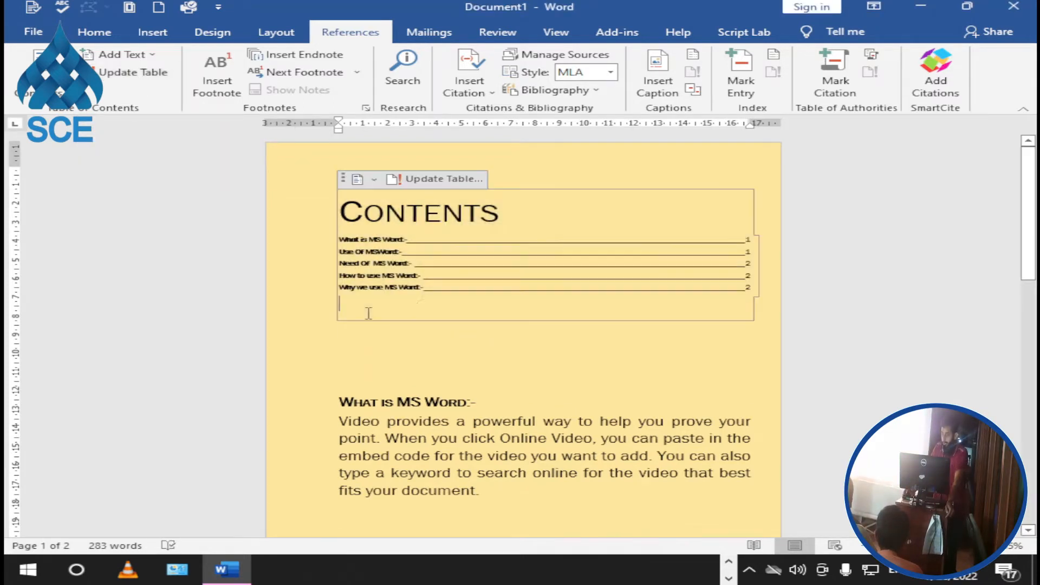
Step: Try adding the last line of the "Use Of MSWord" paragraph to the table of contents as Level 1, and undo it
{"action": "scroll", "coordinate": [466, 310], "scroll_direction": "up", "scroll_amount": 2}
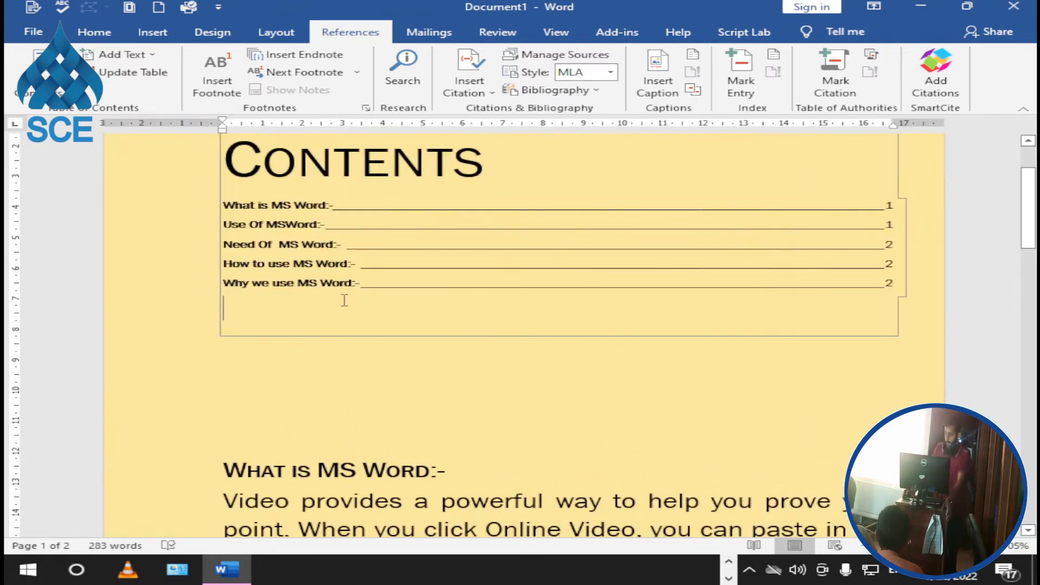
{"action": "scroll", "coordinate": [425, 322], "scroll_direction": "down", "scroll_amount": 3}
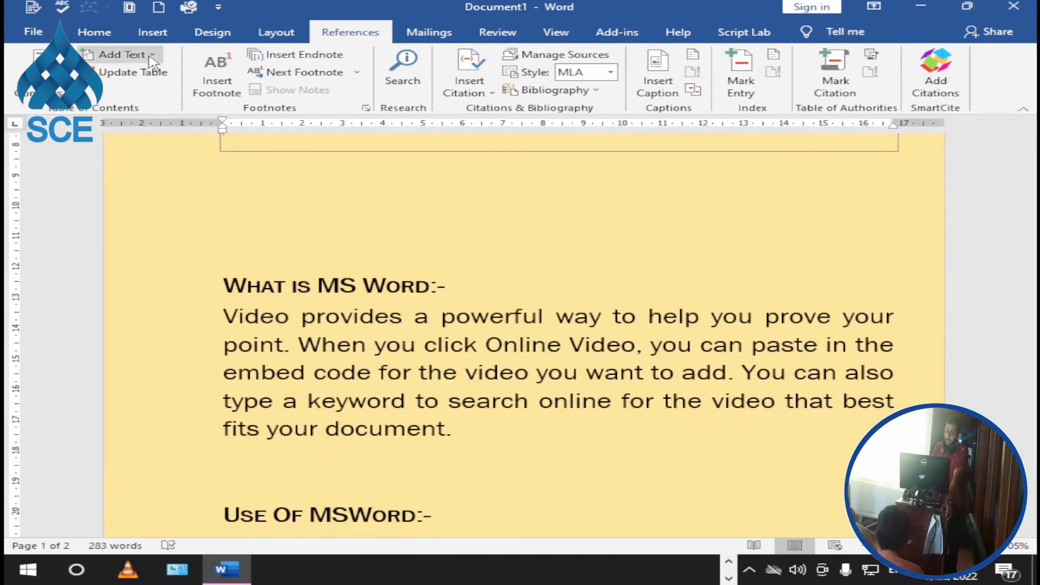
{"action": "scroll", "coordinate": [283, 290], "scroll_direction": "down", "scroll_amount": 3}
{"action": "scroll", "coordinate": [278, 252], "scroll_direction": "up", "scroll_amount": 2}
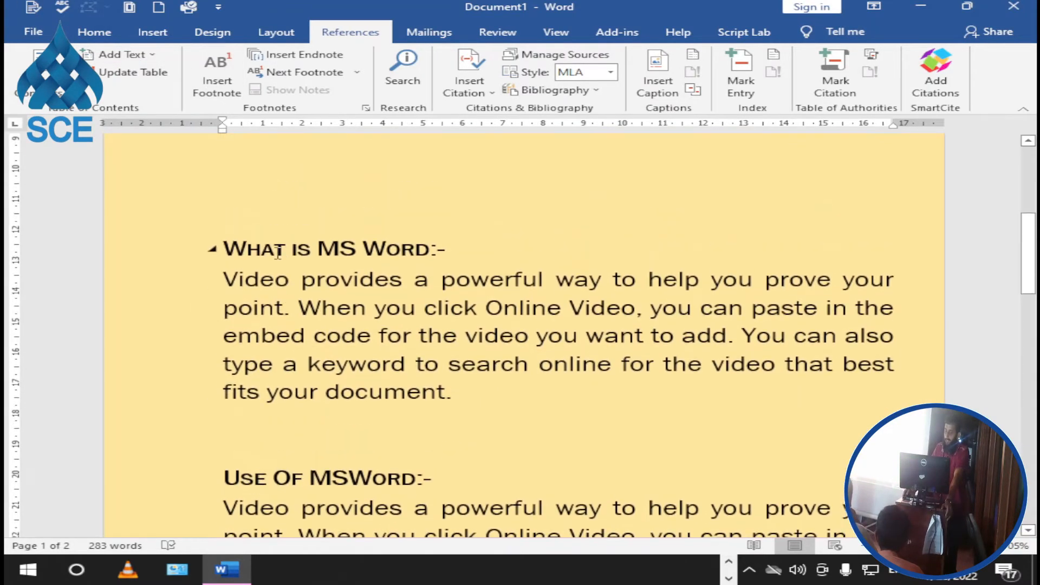
{"action": "scroll", "coordinate": [417, 327], "scroll_direction": "down", "scroll_amount": 4}
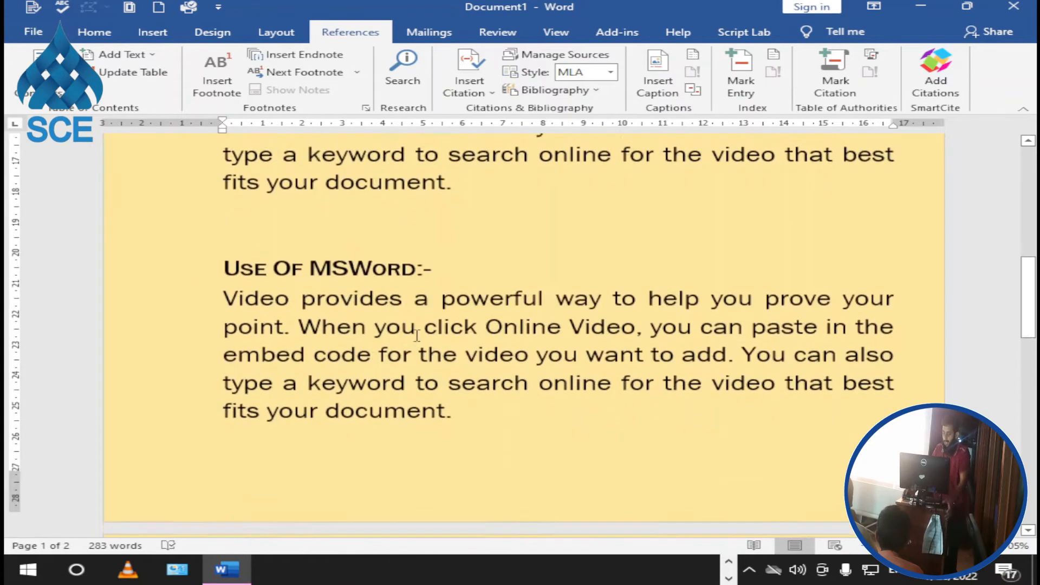
{"action": "scroll", "coordinate": [418, 339], "scroll_direction": "down", "scroll_amount": 2, "text": "ctrl"}
{"action": "scroll", "coordinate": [421, 341], "scroll_direction": "down", "scroll_amount": 1, "text": "ctrl"}
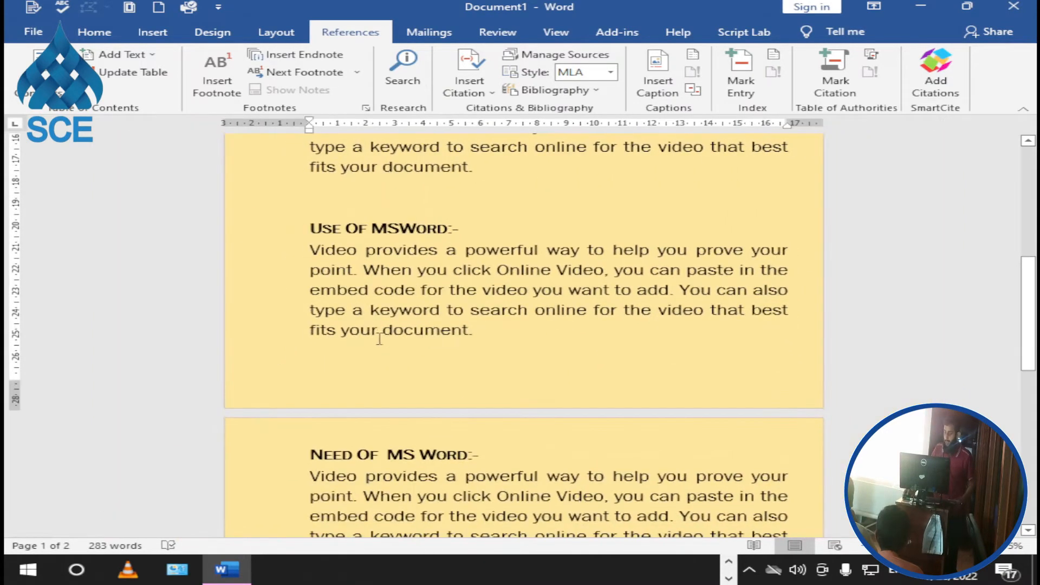
{"action": "left_click", "coordinate": [343, 331]}
{"action": "left_click_drag", "start_coordinate": [339, 325], "coordinate": [486, 333]}
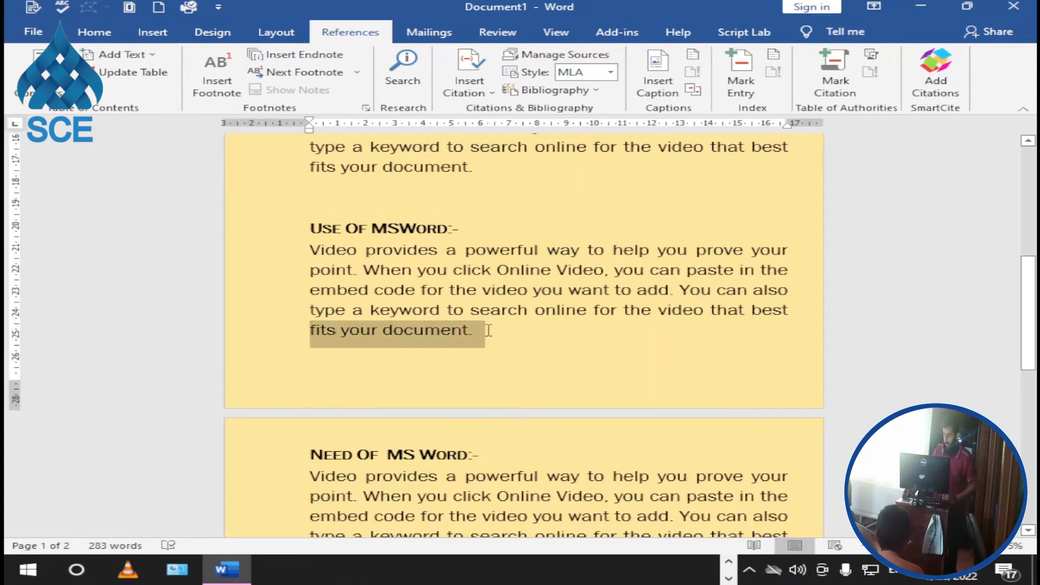
{"action": "left_click", "coordinate": [126, 54]}
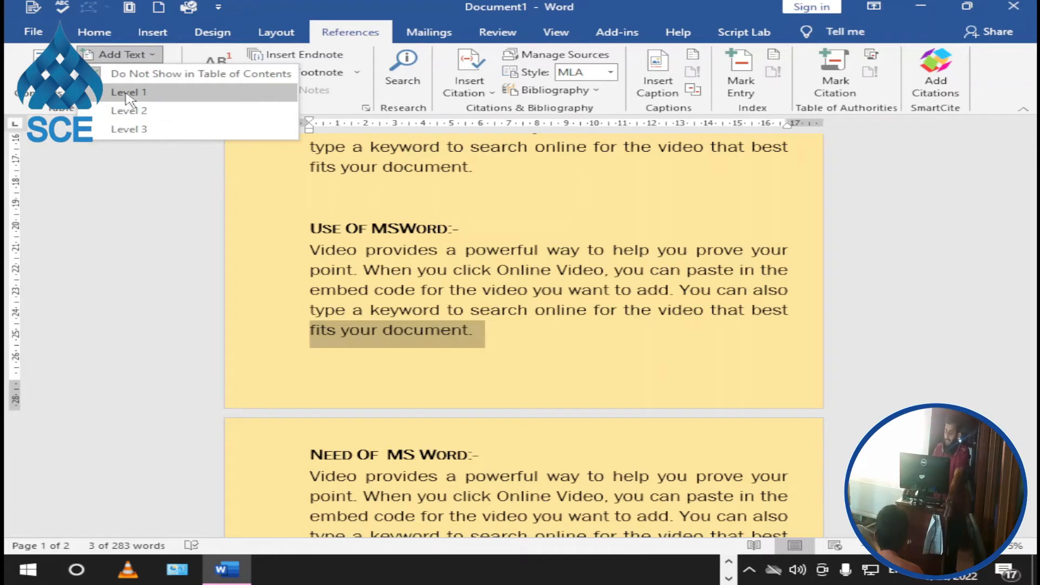
{"action": "left_click", "coordinate": [127, 93]}
{"action": "left_click", "coordinate": [479, 195]}
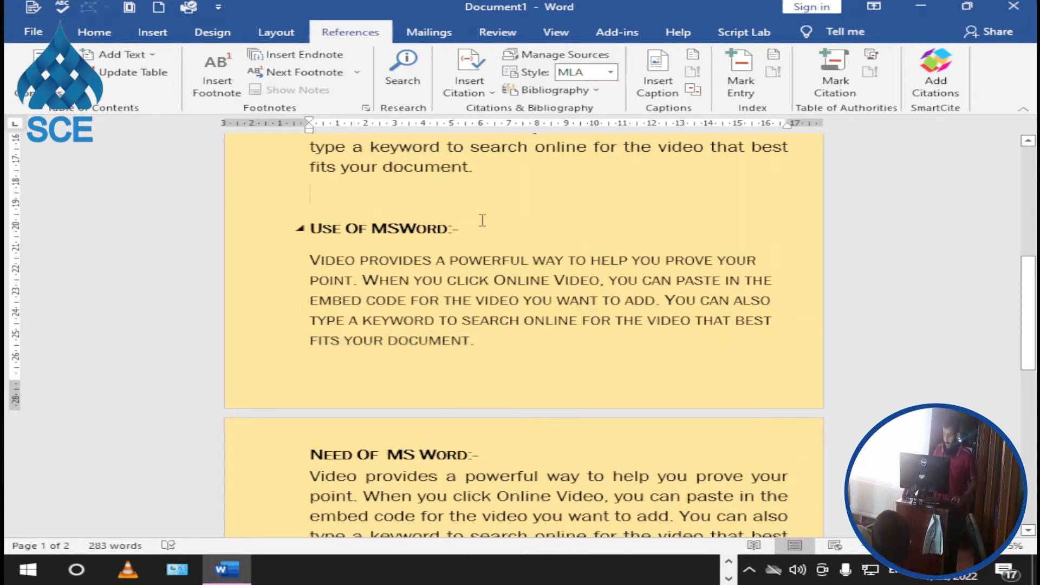
{"action": "key", "text": "ctrl+z"}
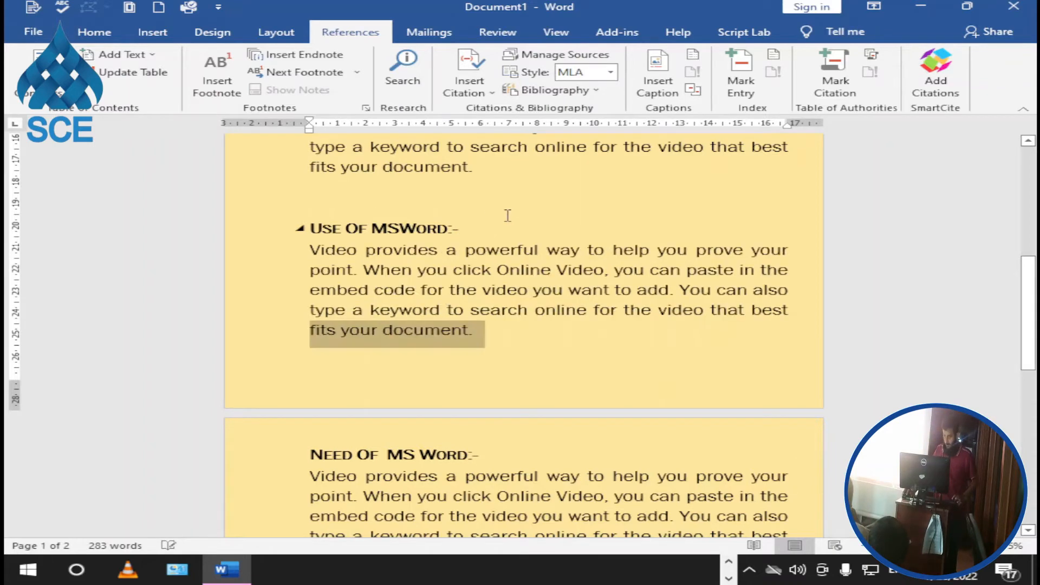
Step: Split "your document." into its own paragraph at the end of the "Use Of MSWord" section and mark it as Level 1 contents text
{"action": "left_click", "coordinate": [494, 328]}
{"action": "left_click_drag", "start_coordinate": [494, 328], "coordinate": [368, 332]}
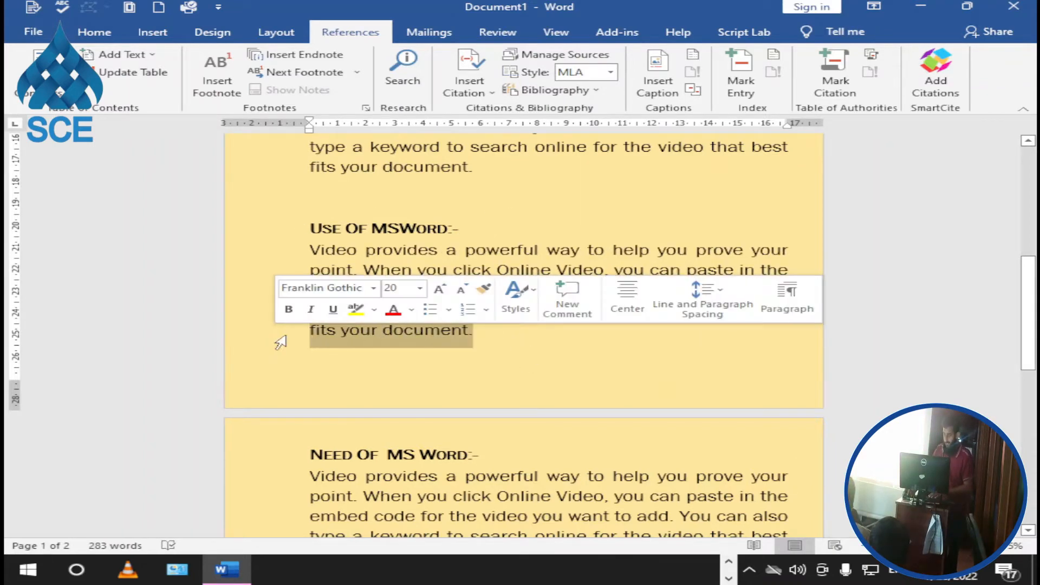
{"action": "left_click", "coordinate": [339, 332]}
{"action": "key", "text": "Return"}
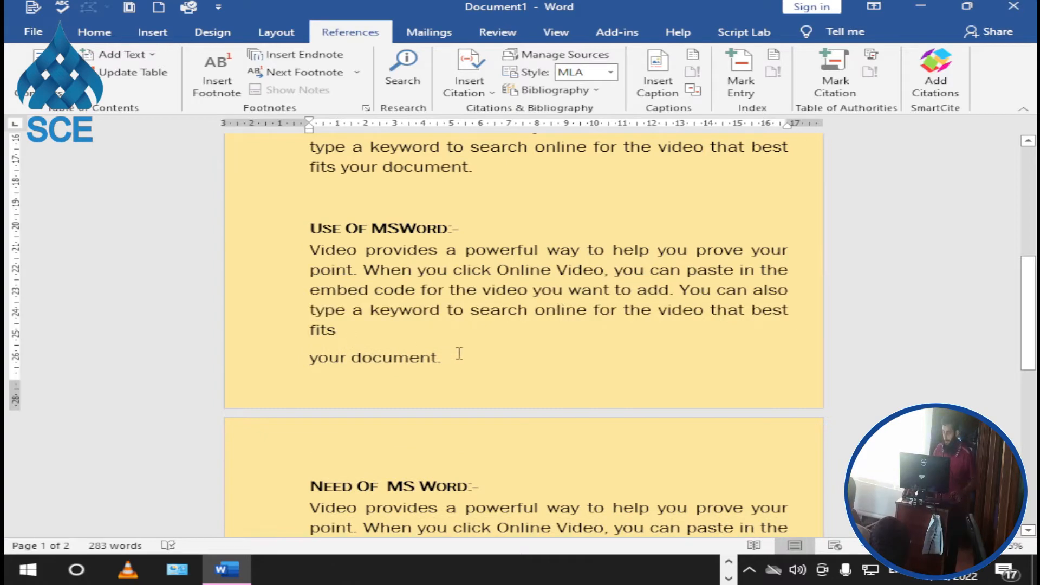
{"action": "left_click_drag", "start_coordinate": [459, 354], "coordinate": [209, 359]}
{"action": "left_click", "coordinate": [142, 55]}
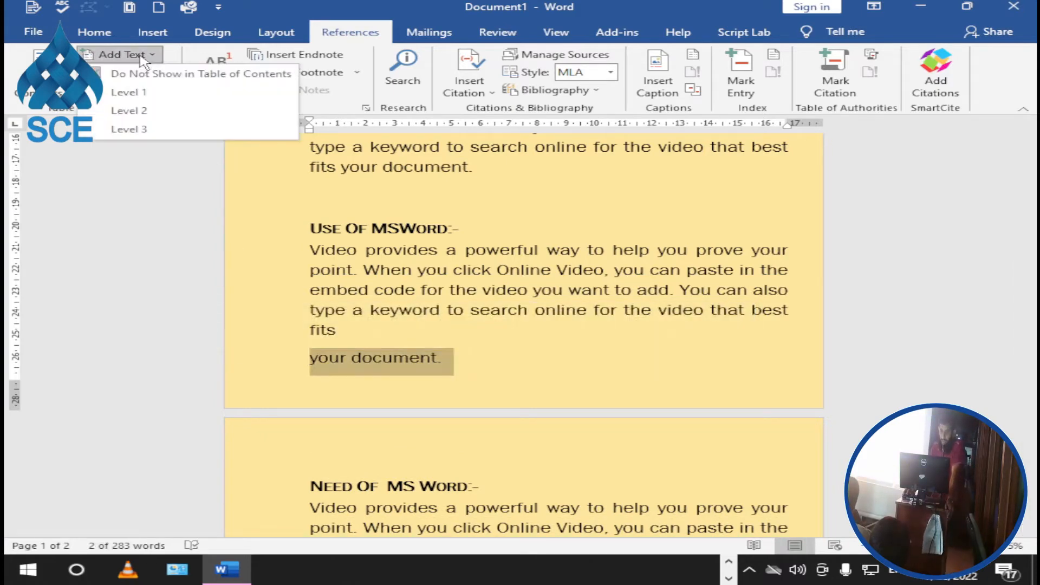
{"action": "left_click", "coordinate": [130, 92]}
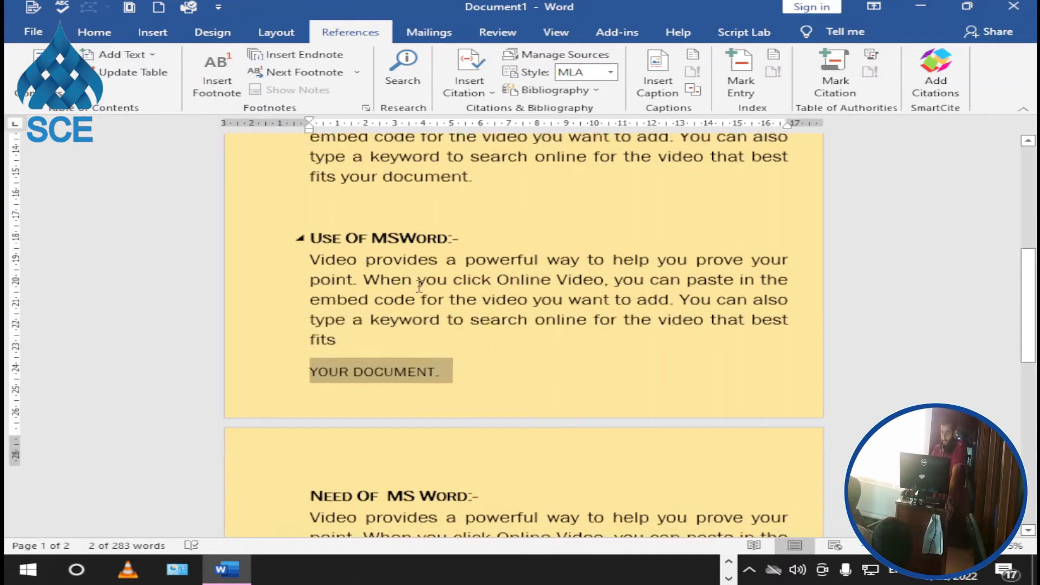
Step: Update the entire table of contents to include the "your document." line
{"action": "scroll", "coordinate": [419, 286], "scroll_direction": "up", "scroll_amount": 6}
{"action": "left_click", "coordinate": [352, 298]}
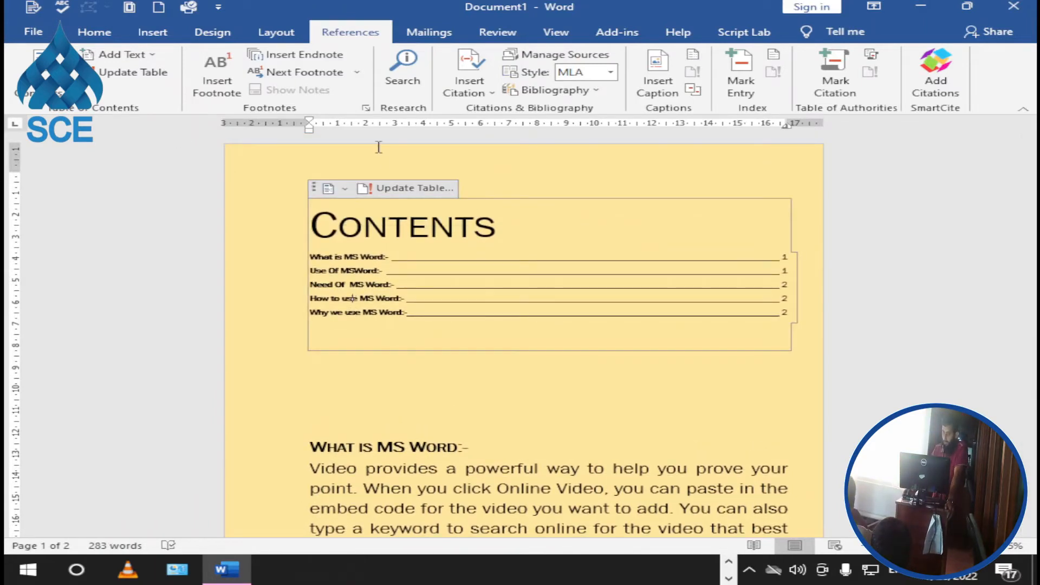
{"action": "left_click", "coordinate": [412, 188]}
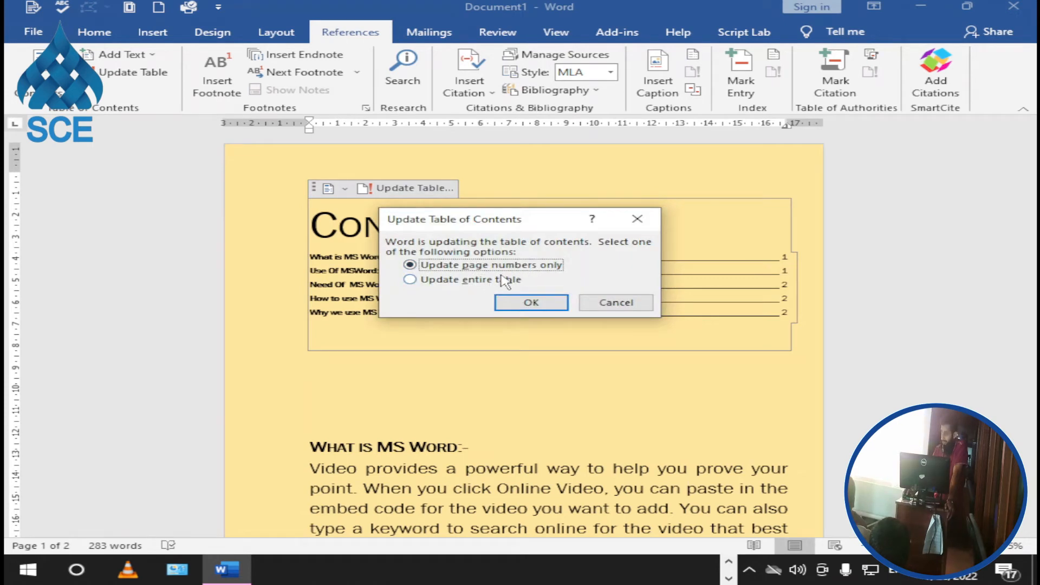
{"action": "left_click", "coordinate": [480, 280]}
{"action": "left_click", "coordinate": [534, 303]}
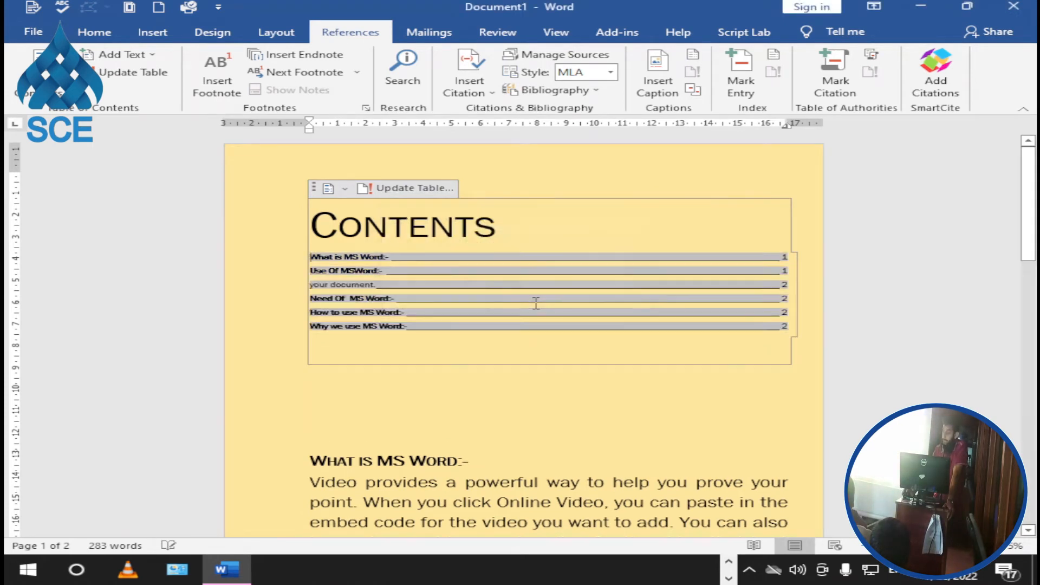
{"action": "left_click", "coordinate": [371, 378]}
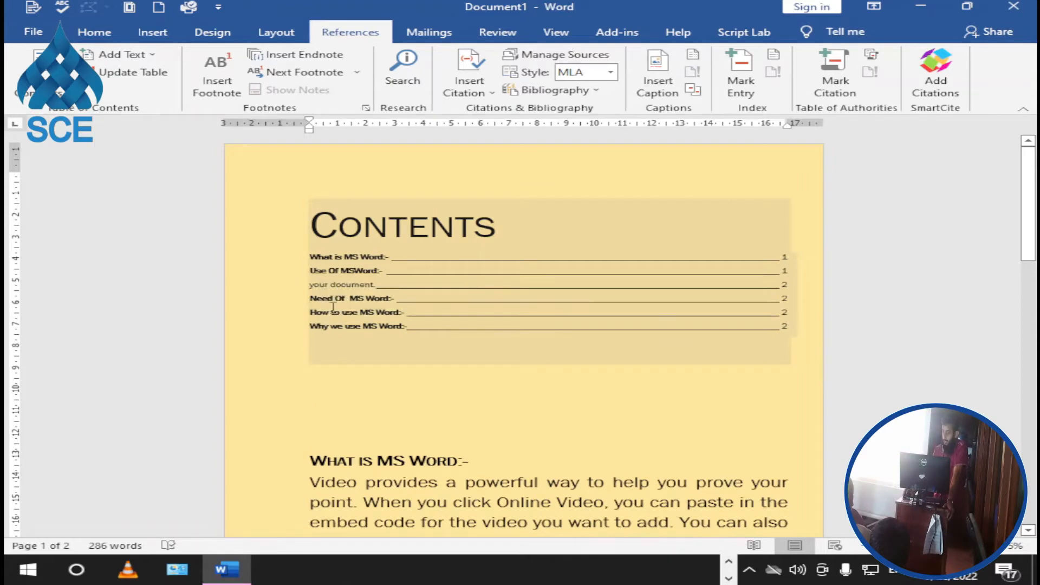
Step: Examine the "your document." entry and its neighbouring entries in the table of contents
{"action": "scroll", "coordinate": [273, 281], "scroll_direction": "up", "scroll_amount": 1}
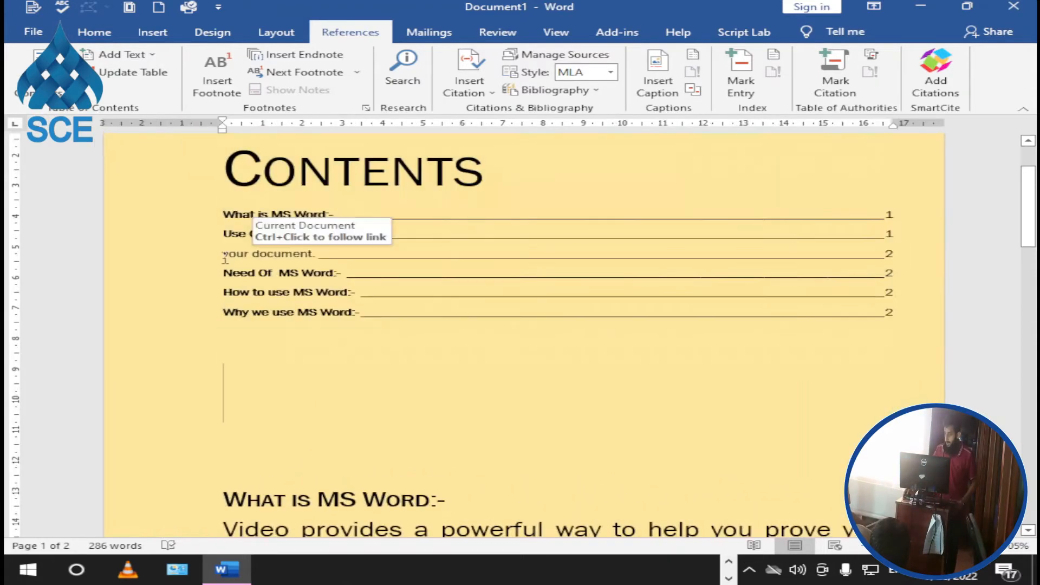
{"action": "scroll", "coordinate": [274, 280], "scroll_direction": "up", "scroll_amount": 2}
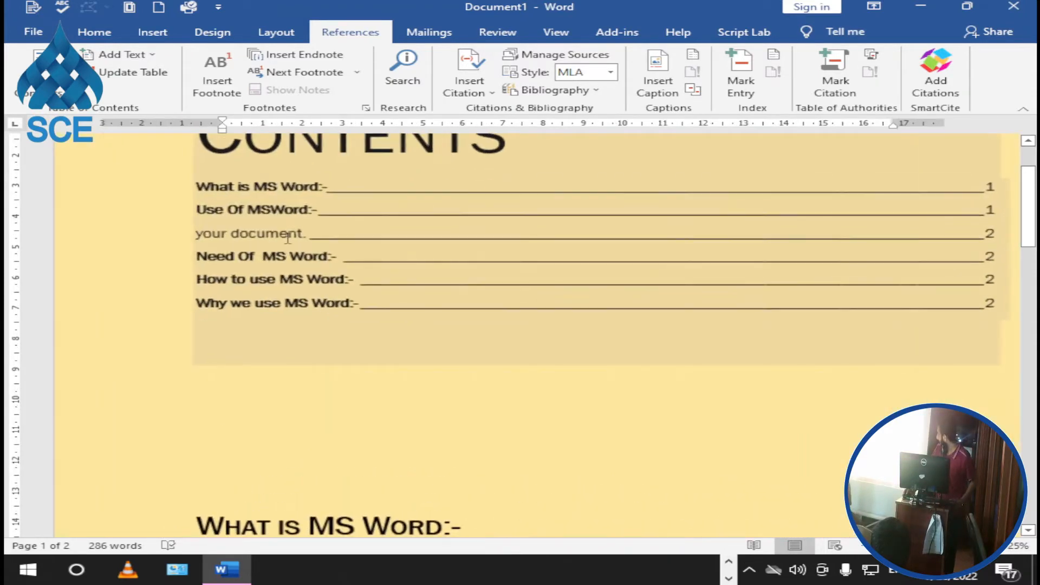
{"action": "scroll", "coordinate": [264, 245], "scroll_direction": "up", "scroll_amount": 2}
{"action": "left_click", "coordinate": [264, 245]}
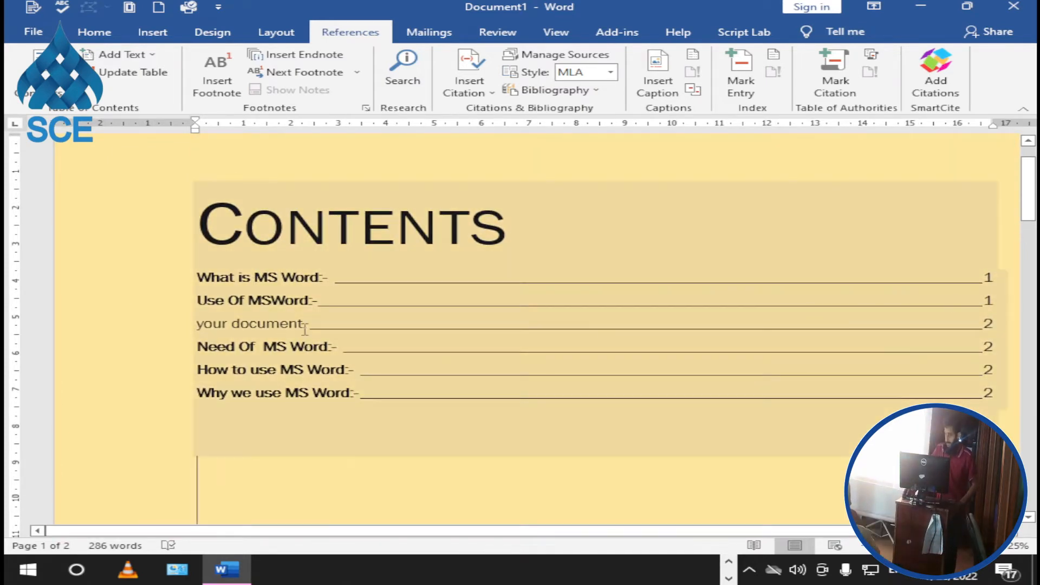
{"action": "scroll", "coordinate": [395, 325], "scroll_direction": "down", "scroll_amount": 1}
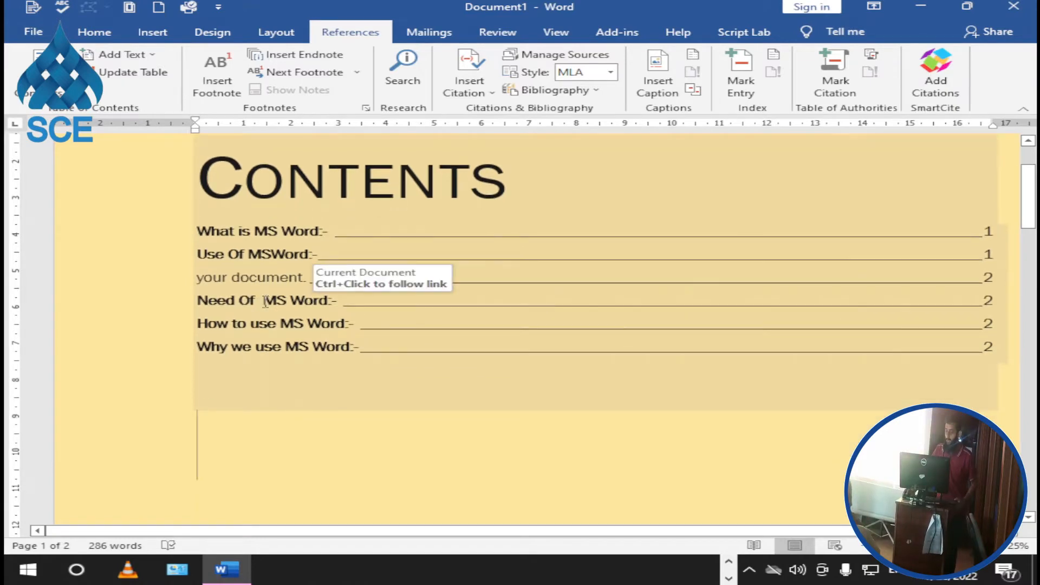
{"action": "triple_click", "coordinate": [272, 306]}
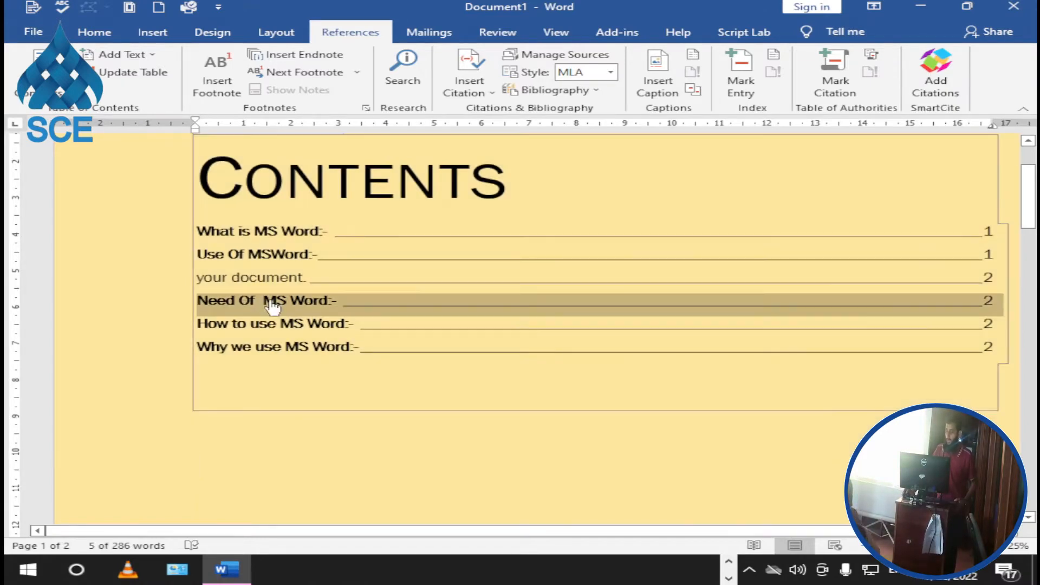
{"action": "scroll", "coordinate": [174, 368], "scroll_direction": "down", "scroll_amount": 3}
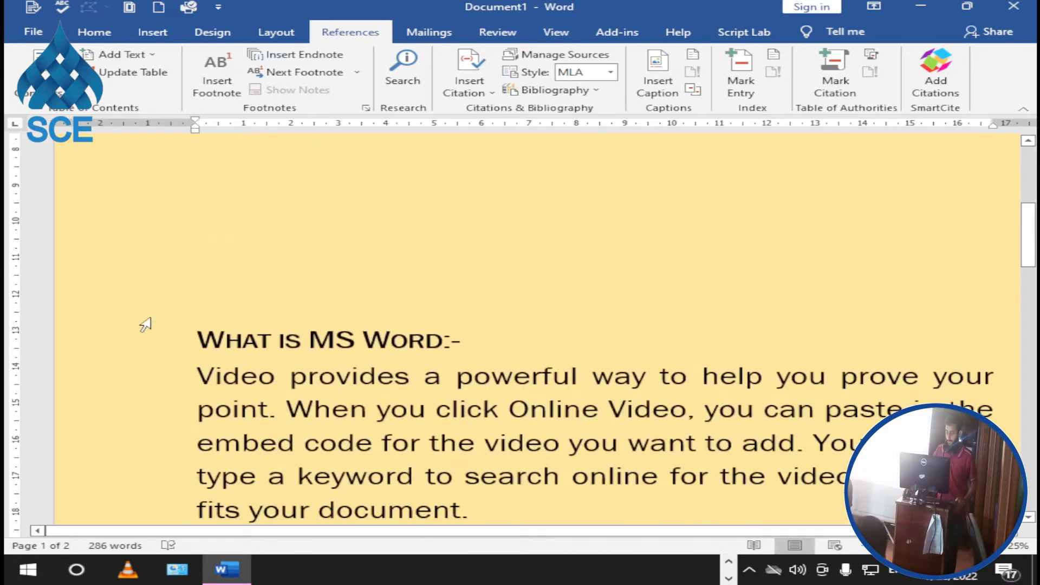
{"action": "scroll", "coordinate": [197, 300], "scroll_direction": "down", "scroll_amount": 2}
{"action": "scroll", "coordinate": [196, 301], "scroll_direction": "up", "scroll_amount": 3}
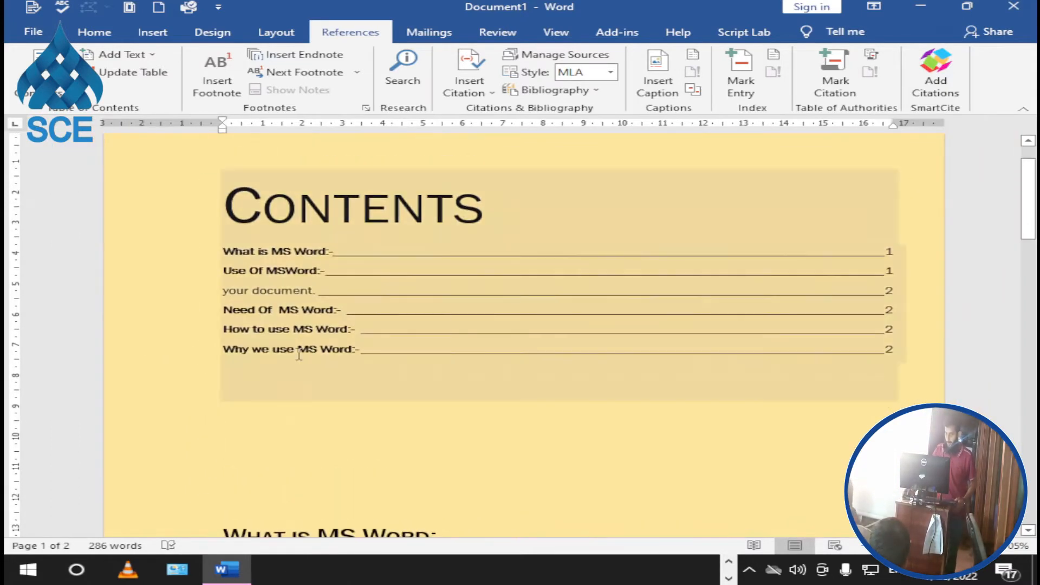
{"action": "left_click", "coordinate": [179, 295]}
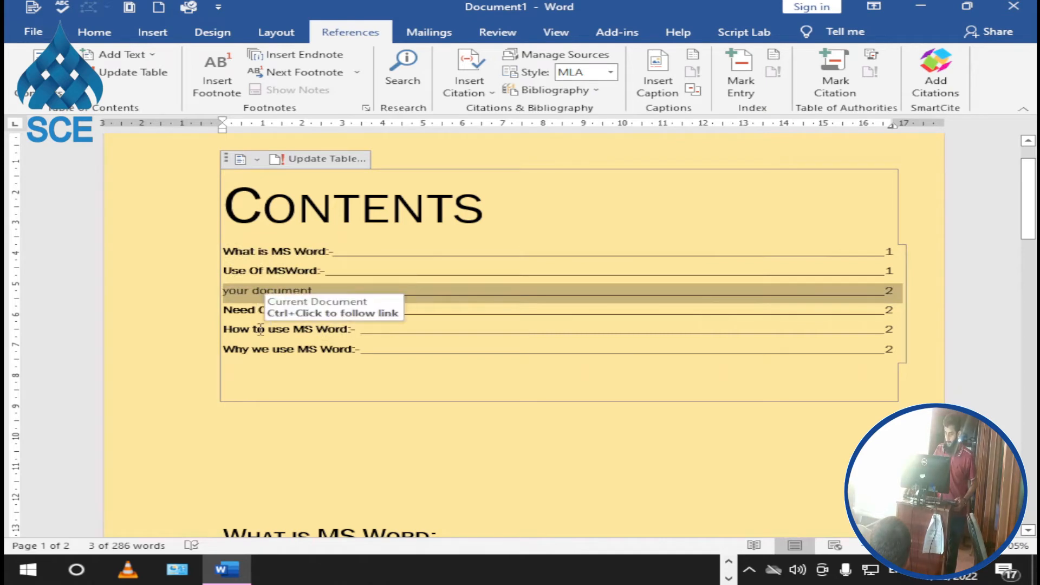
Step: Refresh the table of contents again with the option to update the entire table
{"action": "left_click", "coordinate": [543, 430]}
{"action": "scroll", "coordinate": [446, 357], "scroll_direction": "down", "scroll_amount": 2}
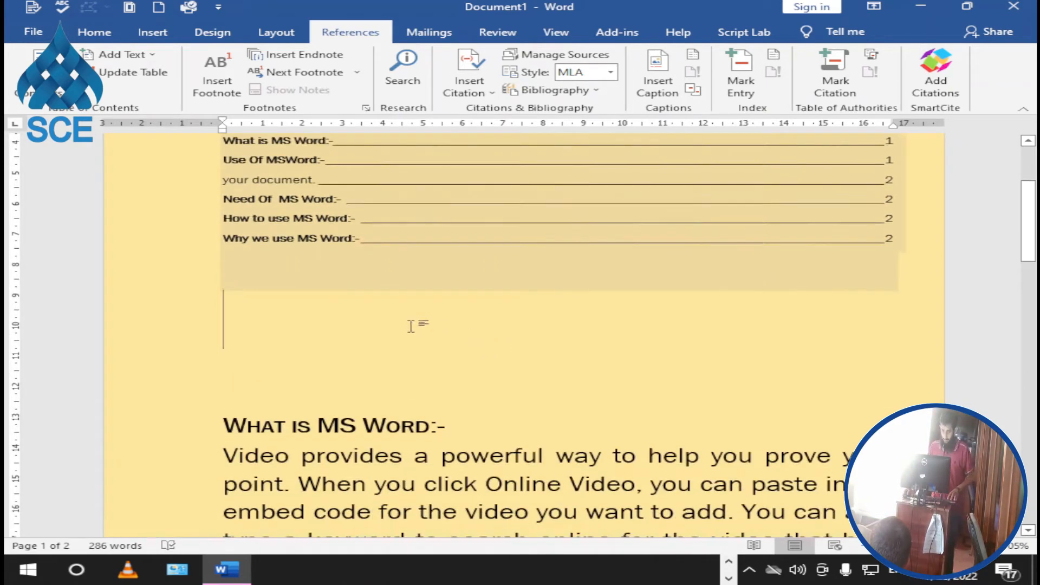
{"action": "scroll", "coordinate": [260, 199], "scroll_direction": "up", "scroll_amount": 2}
{"action": "left_click", "coordinate": [132, 72]}
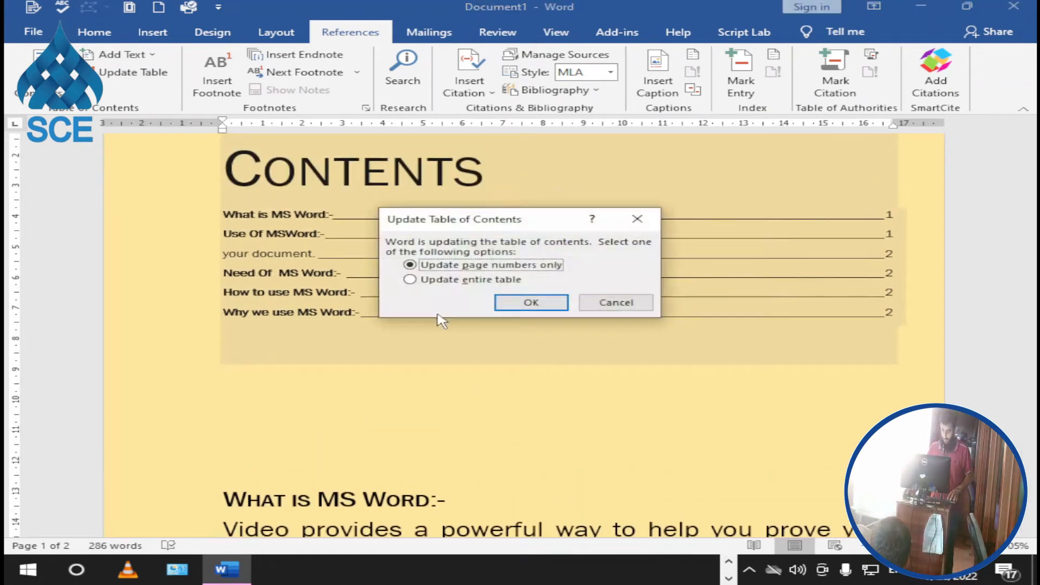
{"action": "left_click", "coordinate": [477, 280]}
{"action": "left_click", "coordinate": [531, 302]}
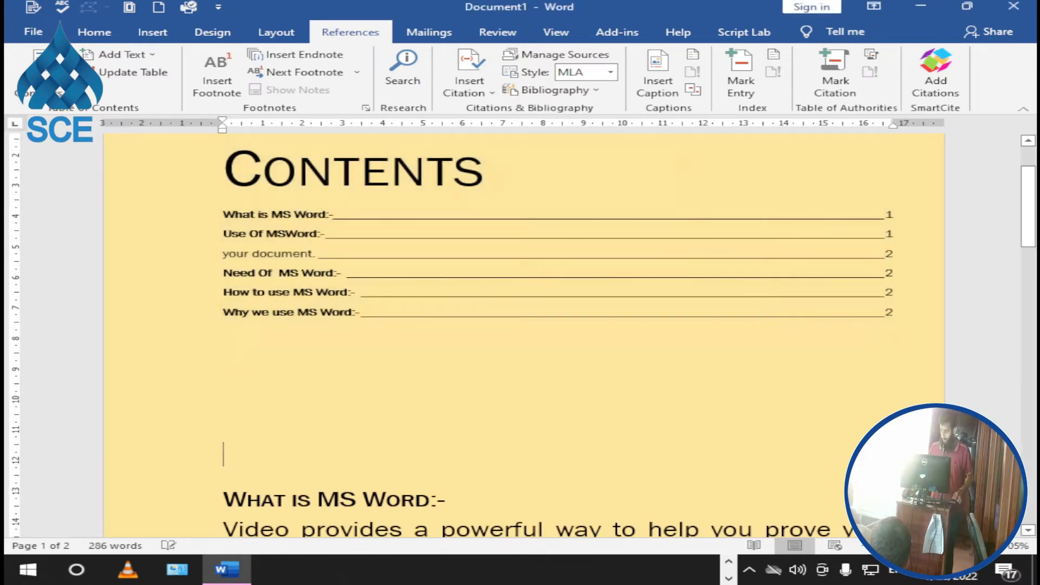
Step: Follow the "Need Of MS Word" contents entry to its section and return to the table of contents
{"action": "scroll", "coordinate": [662, 379], "scroll_direction": "down", "scroll_amount": 1}
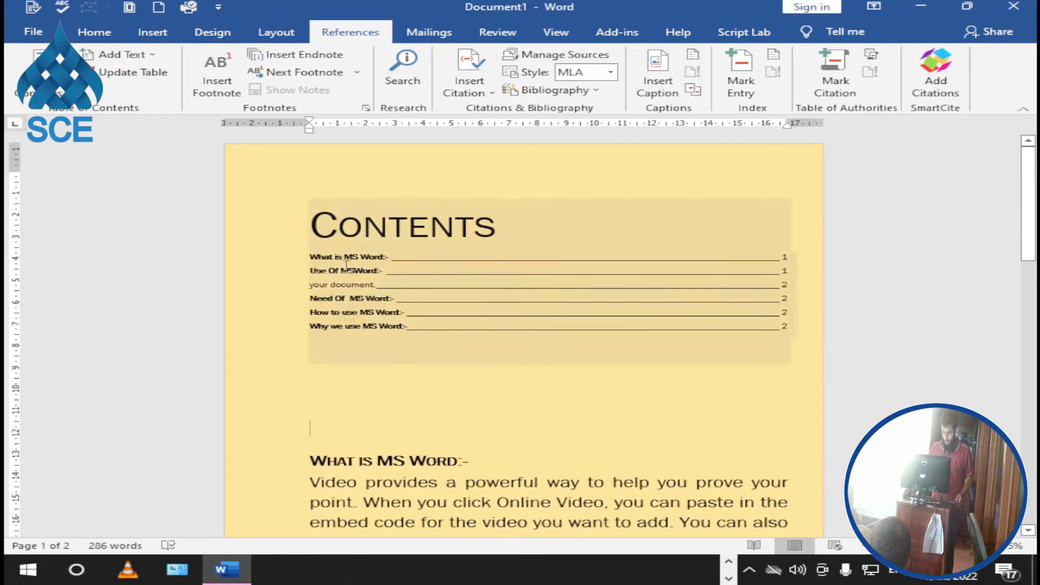
{"action": "scroll", "coordinate": [357, 279], "scroll_direction": "up", "scroll_amount": 2}
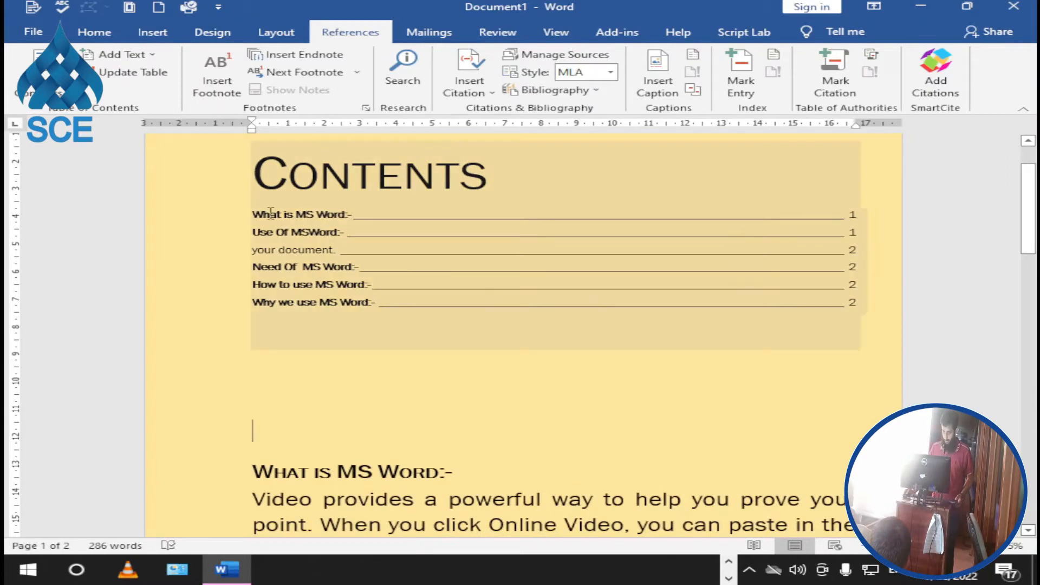
{"action": "left_click", "coordinate": [282, 266]}
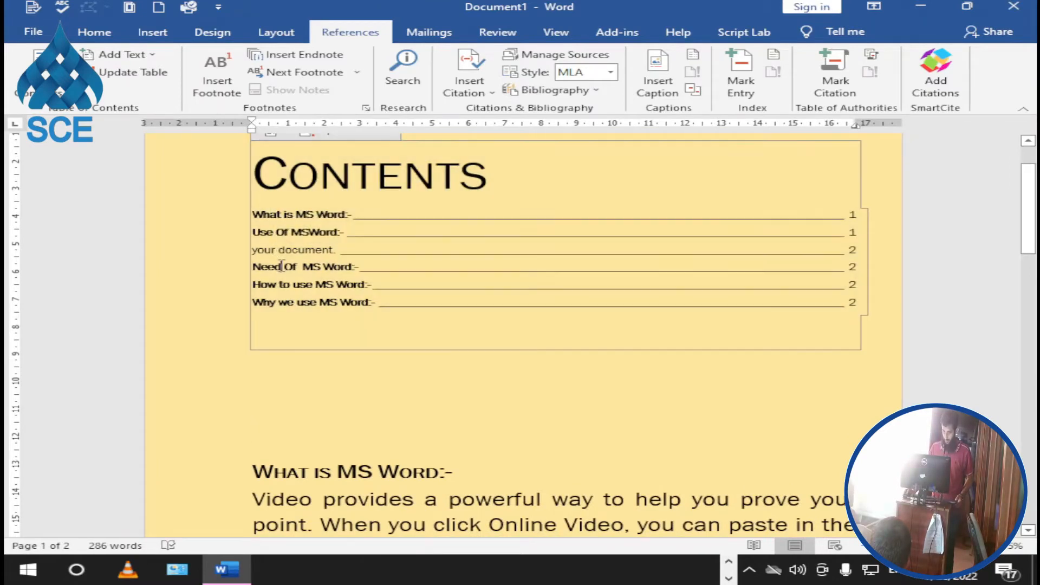
{"action": "left_click", "coordinate": [297, 217]}
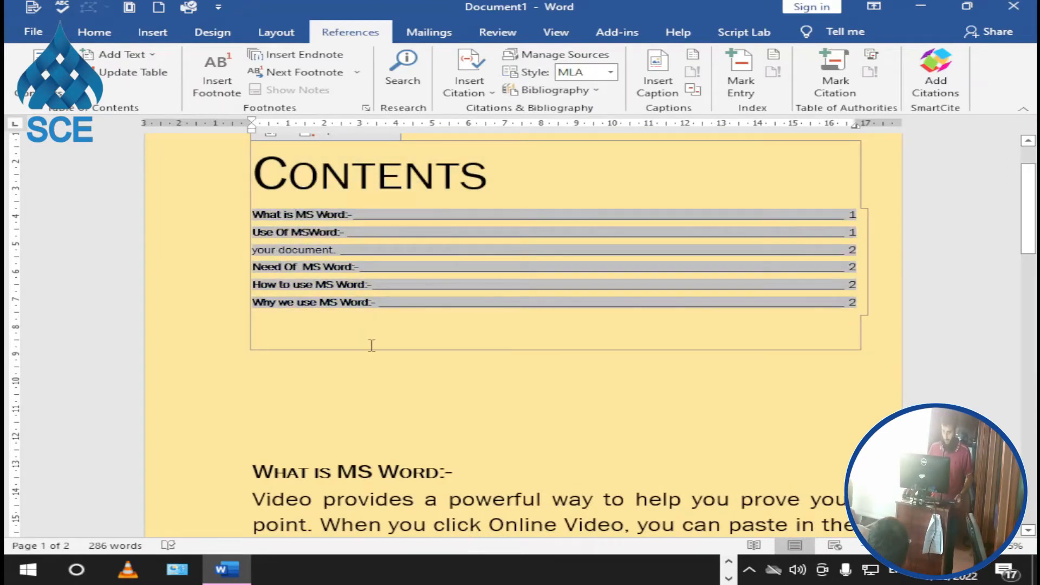
{"action": "triple_click", "coordinate": [324, 217]}
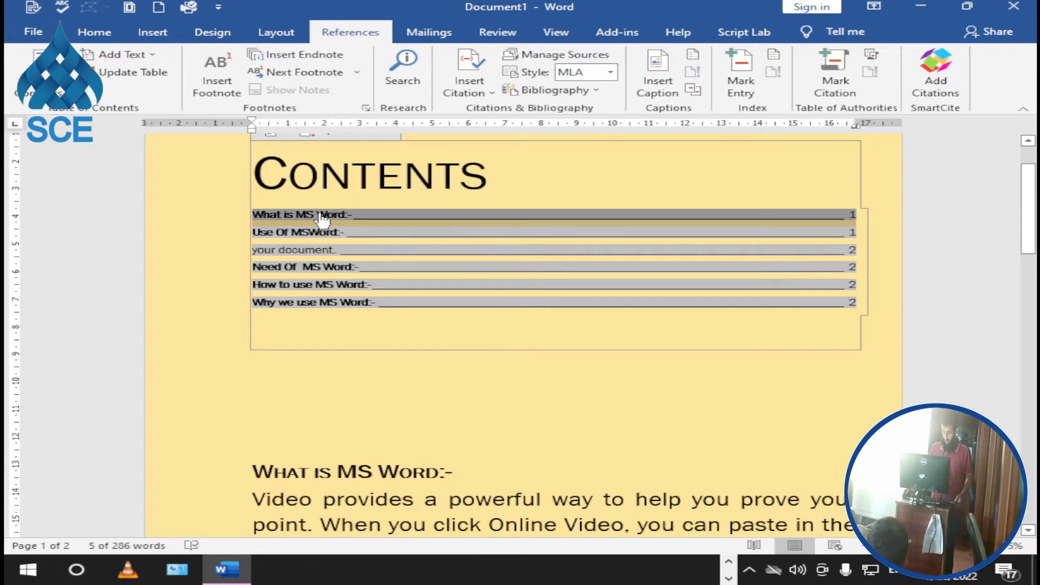
{"action": "left_click", "coordinate": [306, 267], "text": "ctrl"}
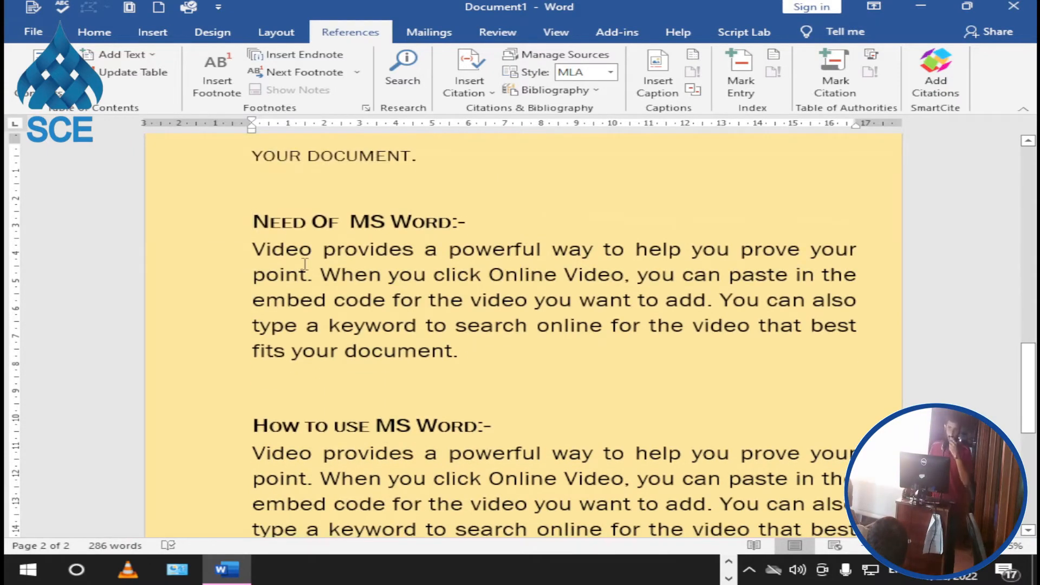
{"action": "scroll", "coordinate": [305, 264], "scroll_direction": "up", "scroll_amount": 7}
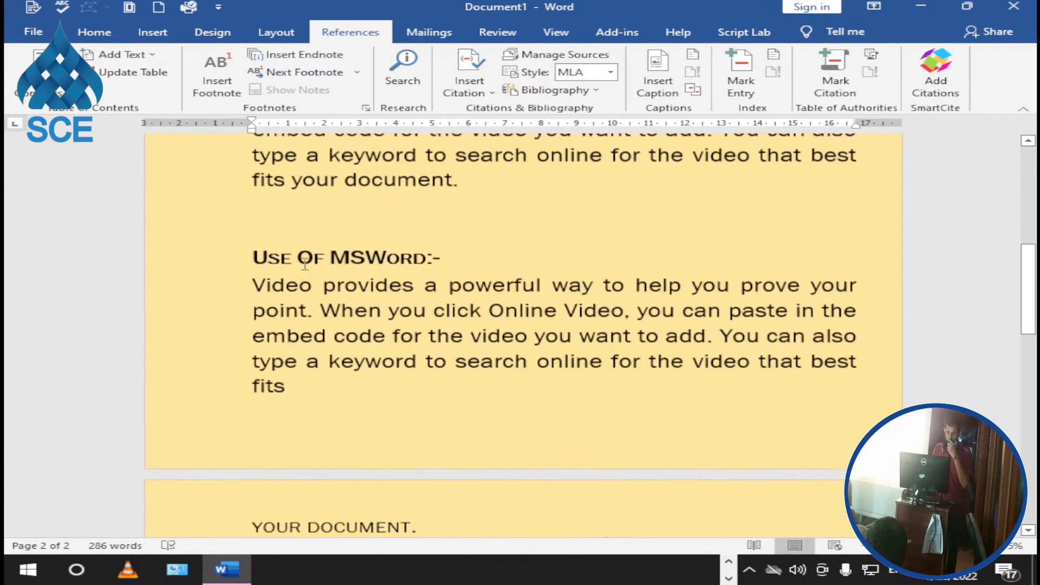
{"action": "scroll", "coordinate": [305, 264], "scroll_direction": "up", "scroll_amount": 5}
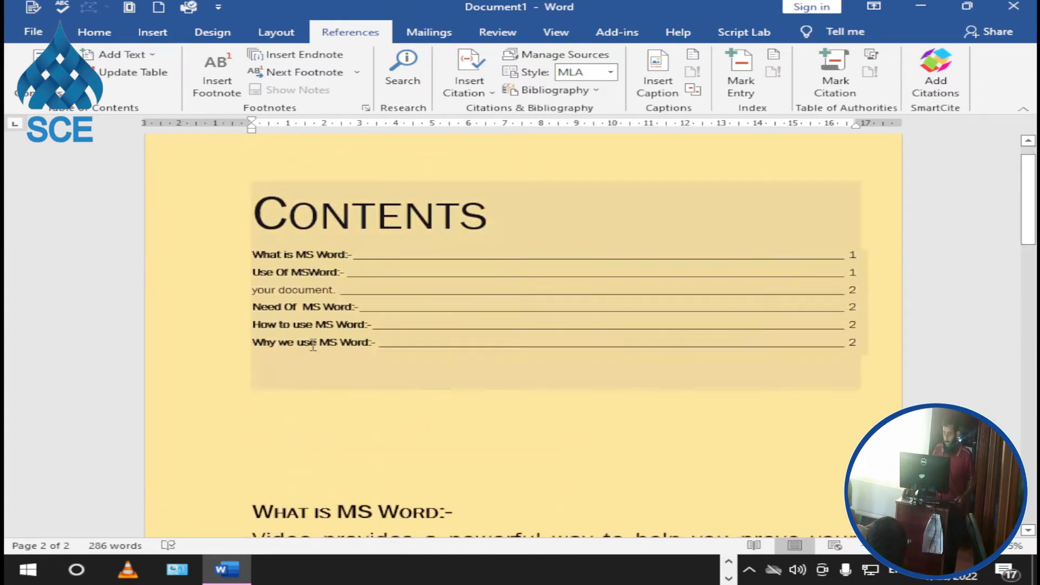
Step: Follow the "Why we use MS Word" contents entry to its section and return to the table of contents
{"action": "left_click", "coordinate": [310, 342], "text": "ctrl"}
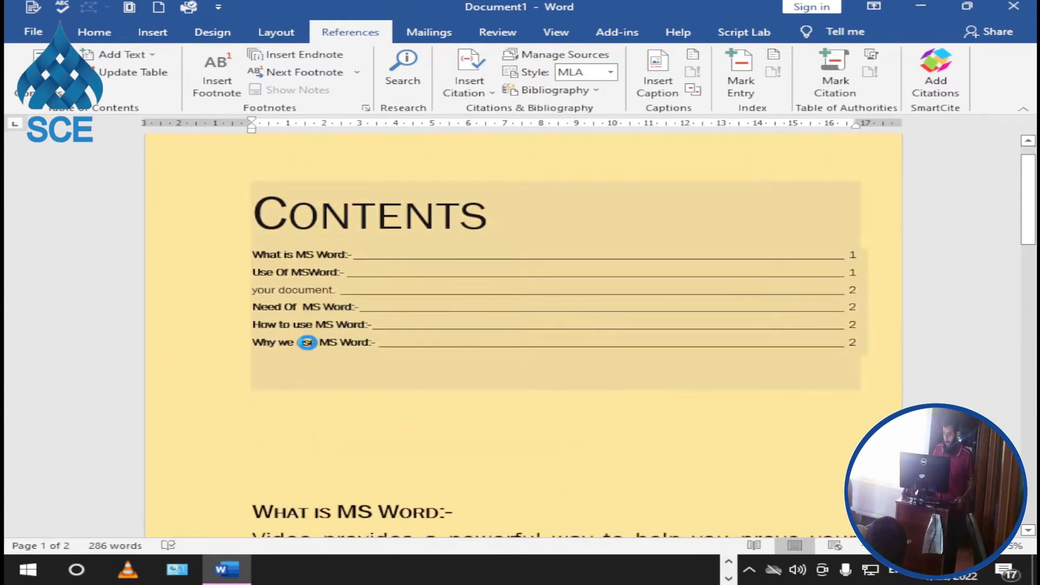
{"action": "scroll", "coordinate": [310, 343], "scroll_direction": "up", "scroll_amount": 12}
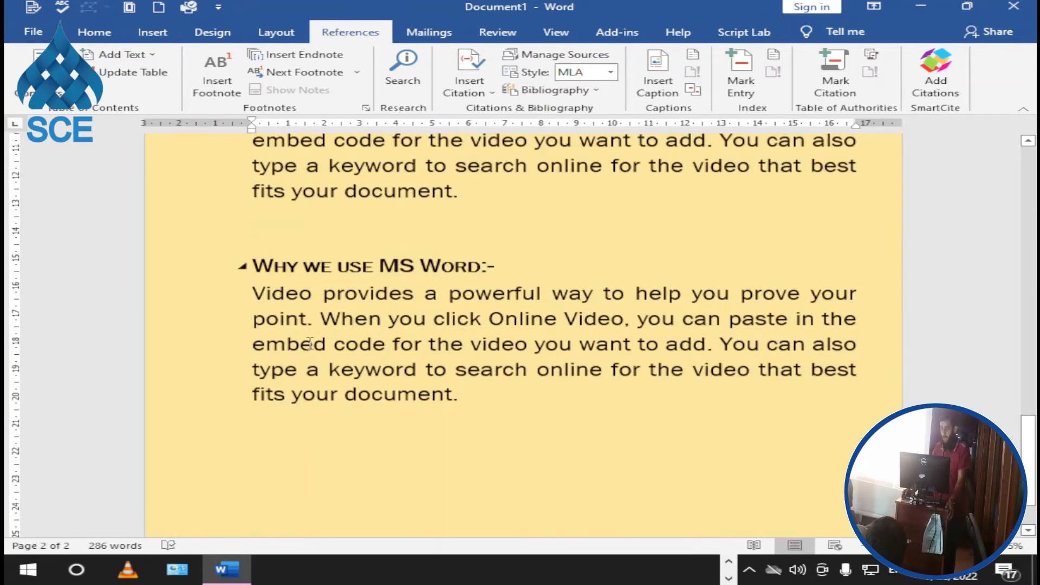
{"action": "scroll", "coordinate": [310, 343], "scroll_direction": "up", "scroll_amount": 4}
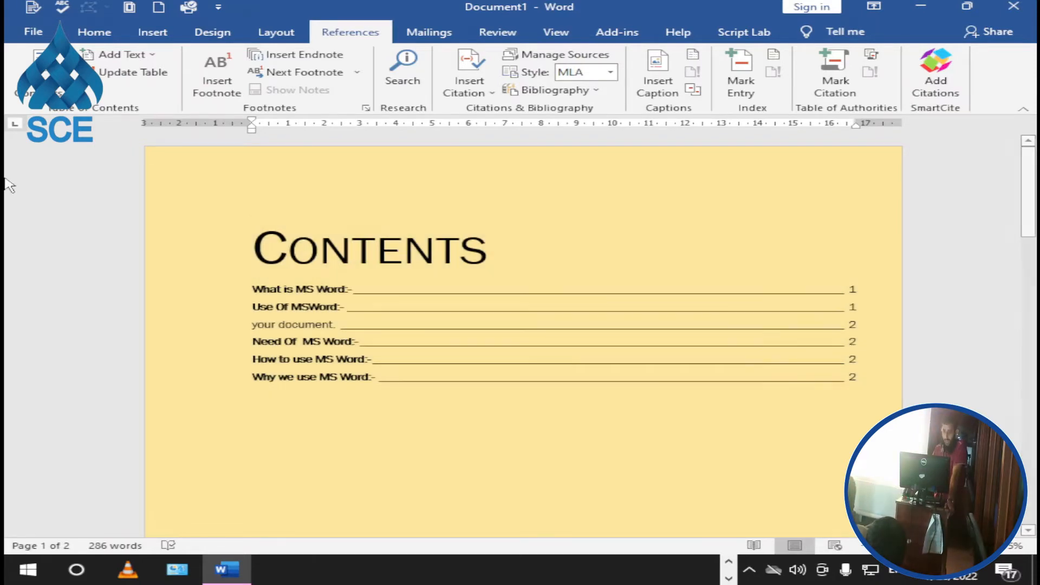
Step: Highlight the word "provides" in the first line of the "What is MS Word" paragraph
{"action": "scroll", "coordinate": [302, 179], "scroll_direction": "down", "scroll_amount": 2}
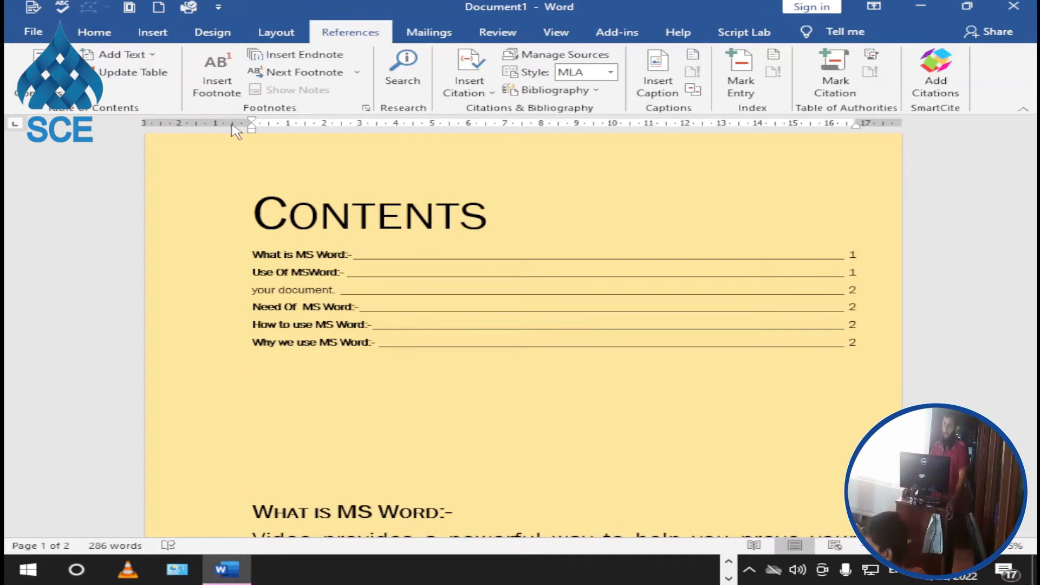
{"action": "scroll", "coordinate": [378, 358], "scroll_direction": "down", "scroll_amount": 4}
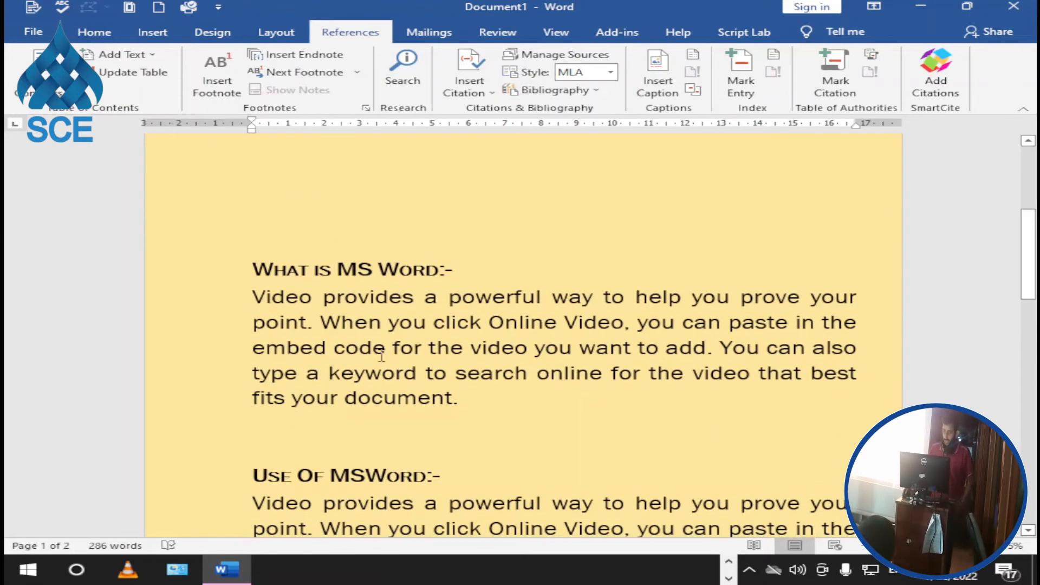
{"action": "scroll", "coordinate": [377, 358], "scroll_direction": "down", "scroll_amount": 1}
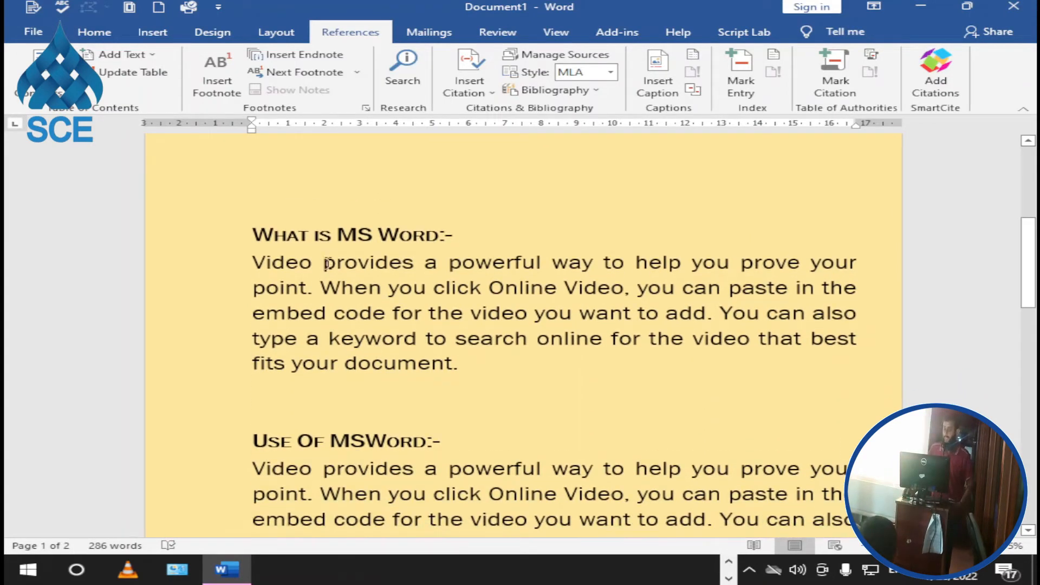
{"action": "left_click_drag", "start_coordinate": [328, 264], "coordinate": [421, 266]}
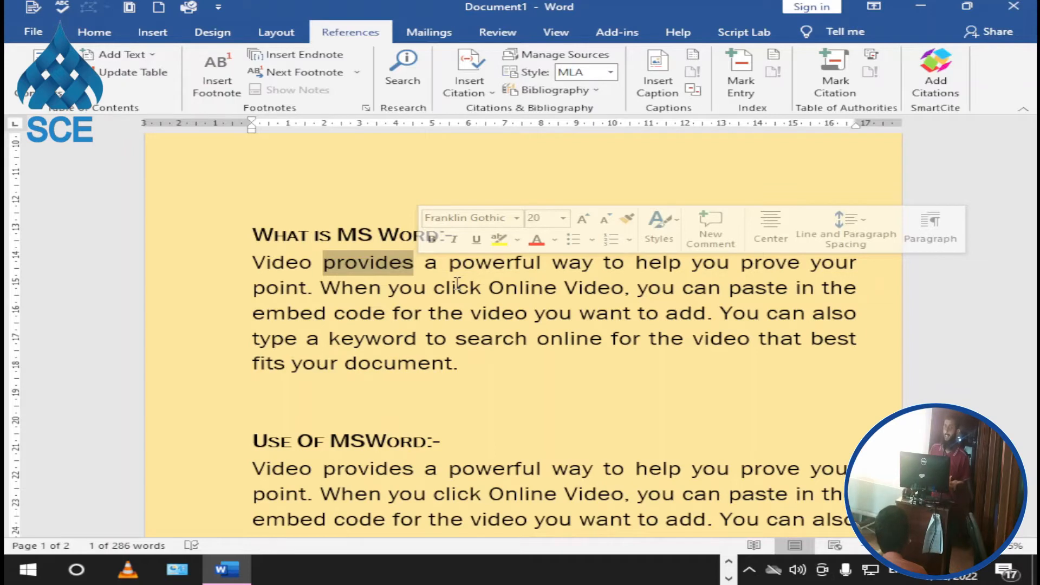
{"action": "left_click", "coordinate": [481, 340]}
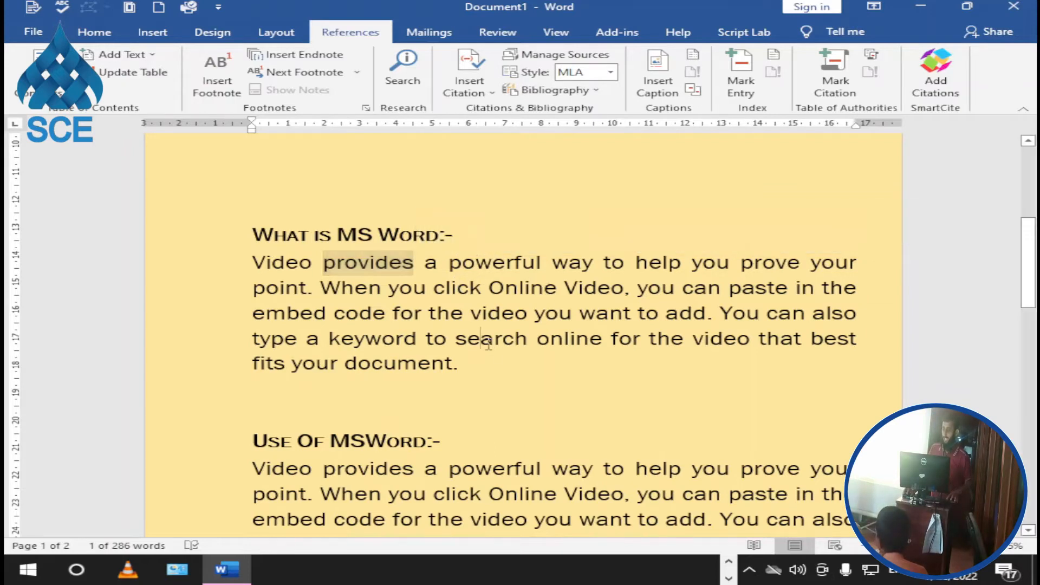
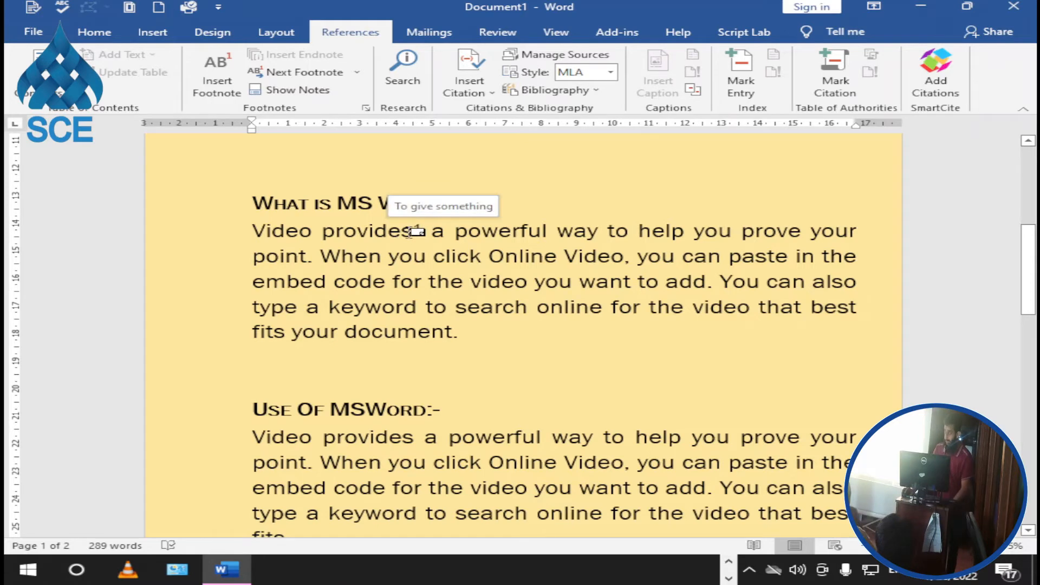
Step: Follow the footnote mark after "provides" to its note at the foot of page 1 and return to the paragraph
{"action": "double_click", "coordinate": [409, 232]}
{"action": "scroll", "coordinate": [337, 235], "scroll_direction": "down", "scroll_amount": 3}
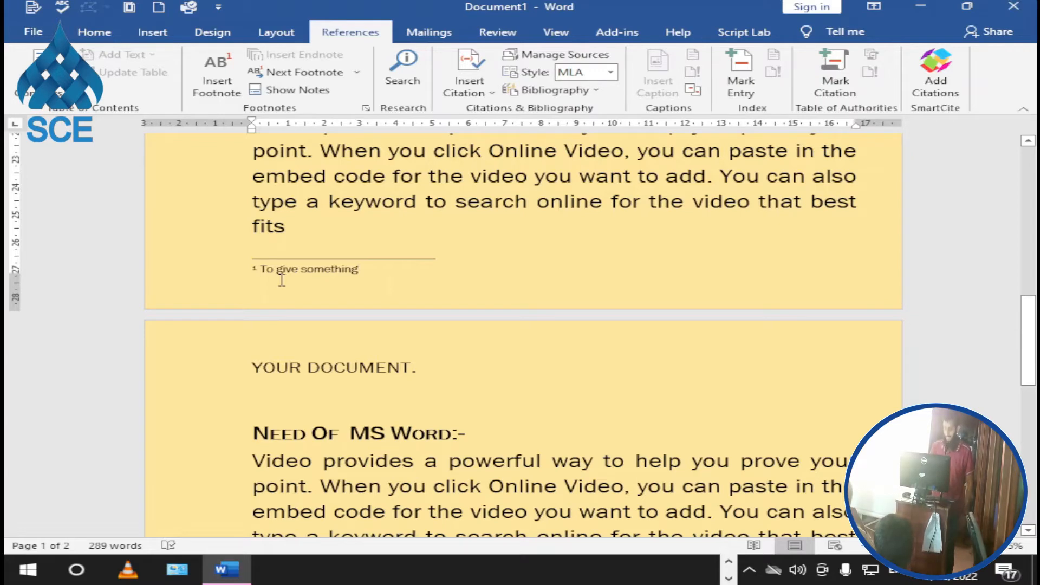
{"action": "scroll", "coordinate": [390, 341], "scroll_direction": "up", "scroll_amount": 8}
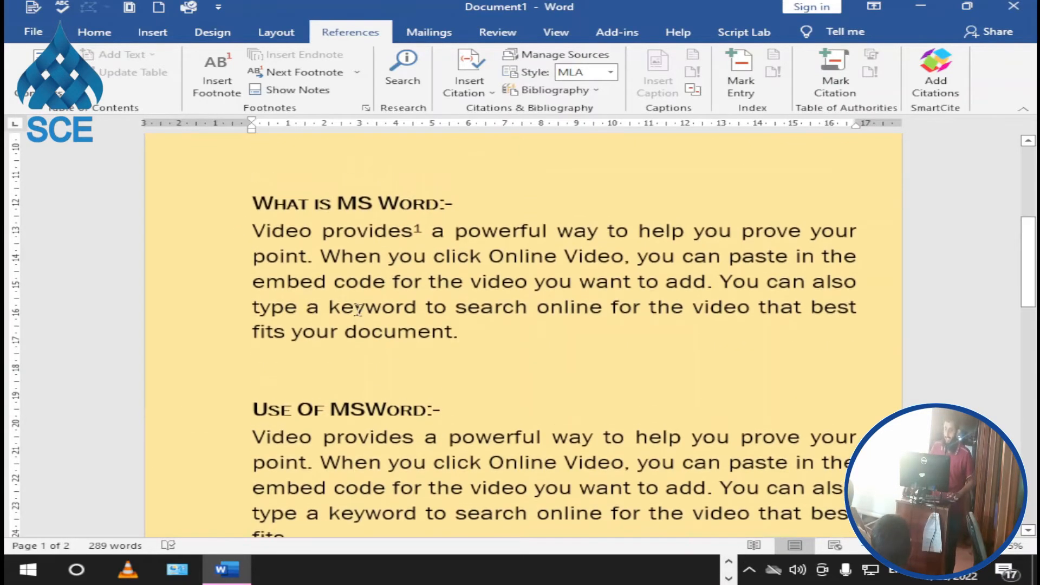
Step: Insert a footnote on the word "search" in the "What is MS Word" paragraph with the text "To find something"
{"action": "scroll", "coordinate": [390, 341], "scroll_direction": "down", "scroll_amount": 2}
{"action": "scroll", "coordinate": [569, 309], "scroll_direction": "down", "scroll_amount": 3}
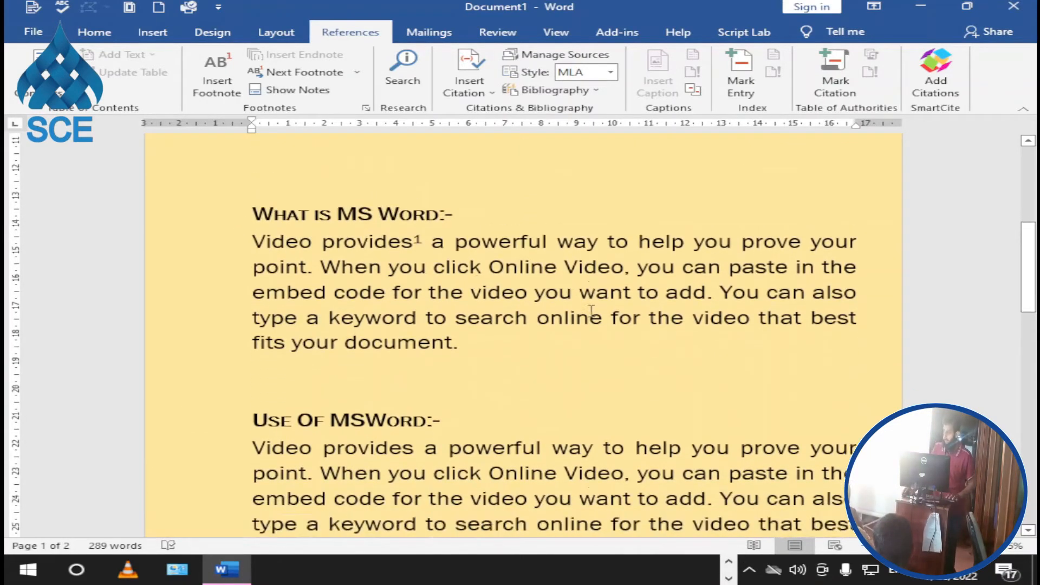
{"action": "left_click_drag", "start_coordinate": [457, 272], "coordinate": [528, 278]}
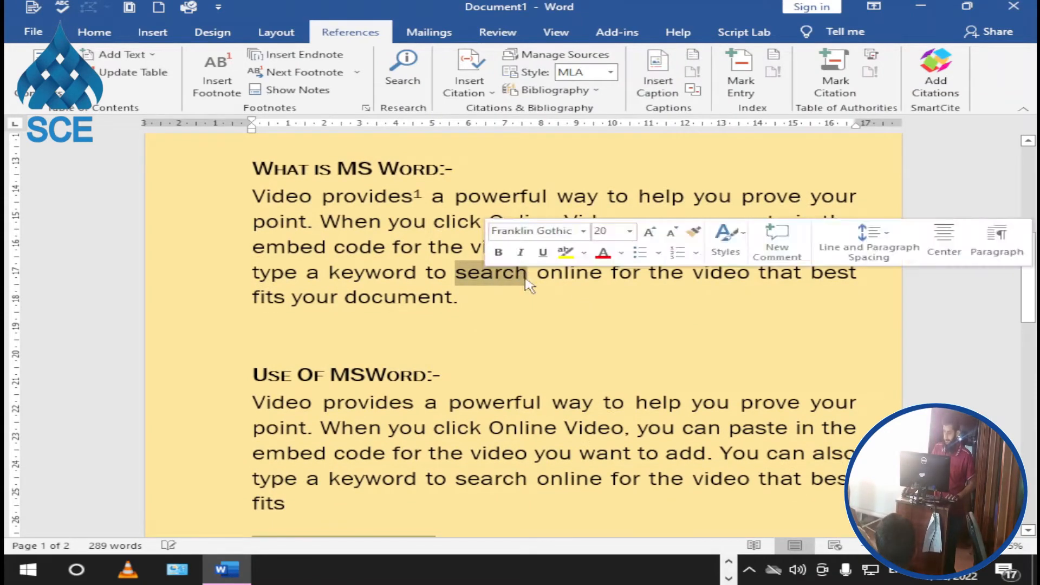
{"action": "left_click", "coordinate": [216, 100]}
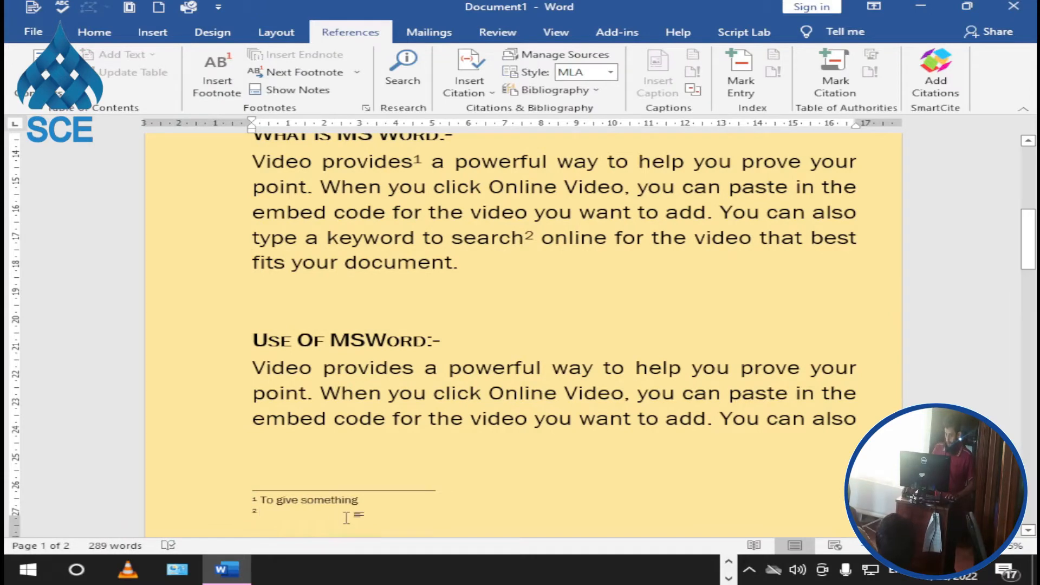
{"action": "type", "text": "To "}
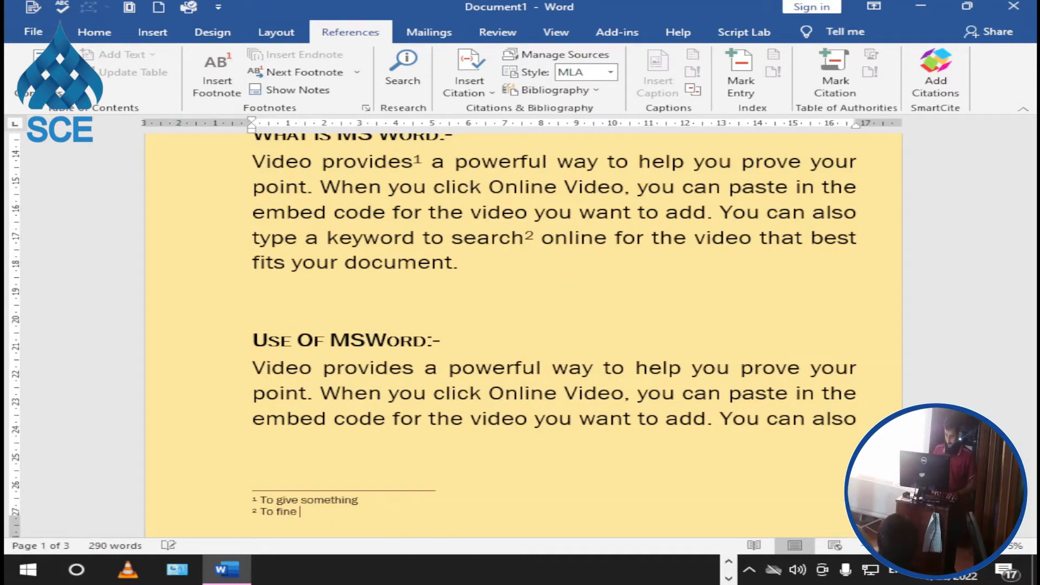
{"action": "type", "text": "find something"}
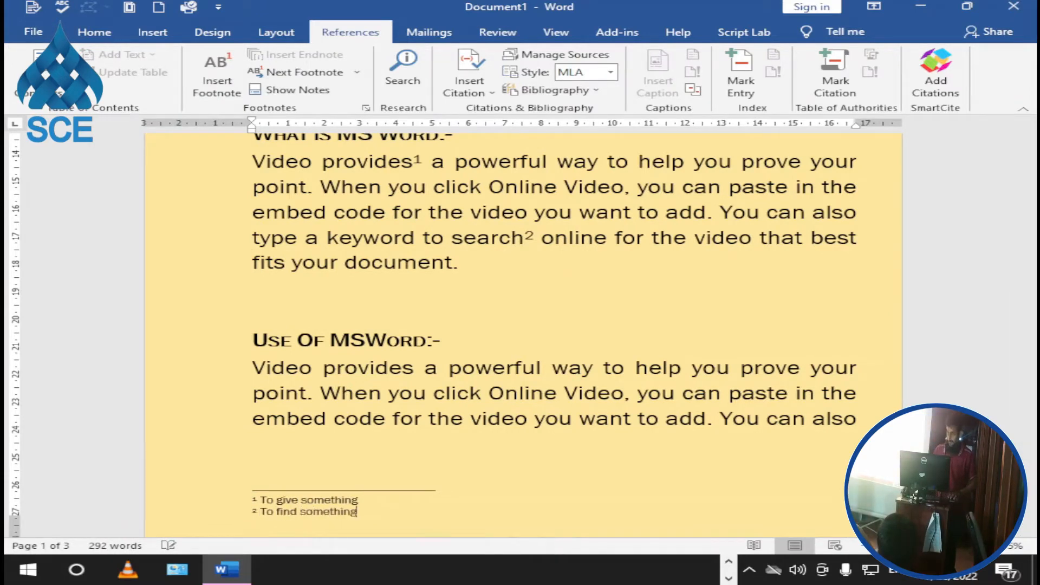
{"action": "left_click", "coordinate": [630, 468]}
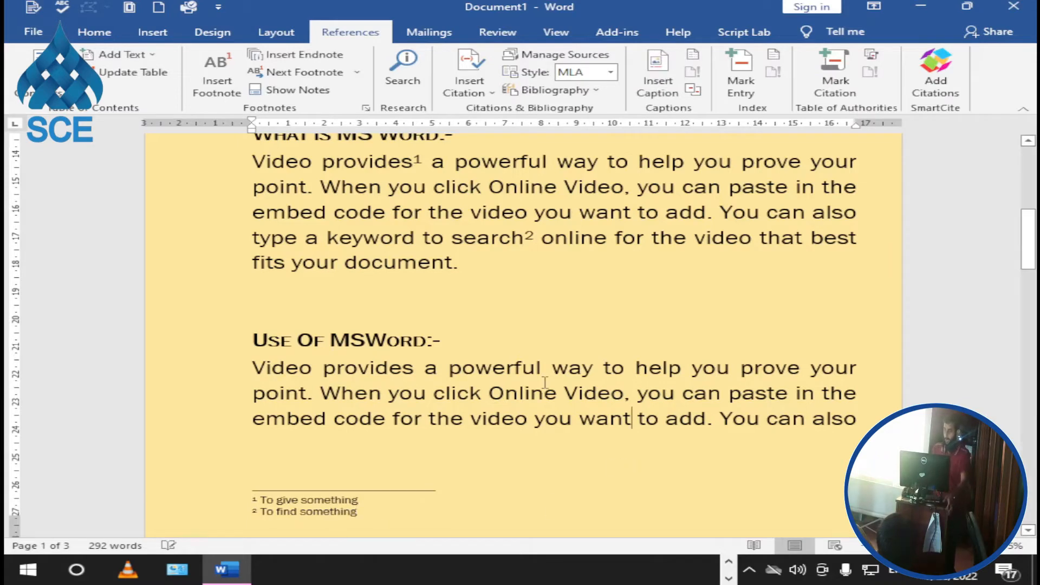
Step: Review the pop-up note on the "search" footnote mark and the two footnotes at the foot of page 1
{"action": "mouse_move", "coordinate": [533, 238]}
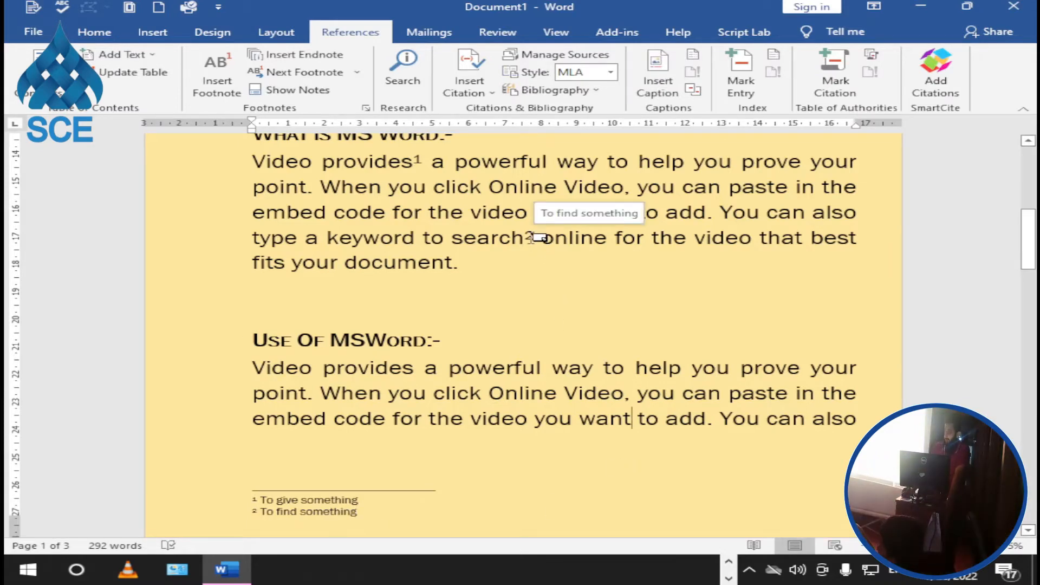
{"action": "scroll", "coordinate": [303, 466], "scroll_direction": "down", "scroll_amount": 1}
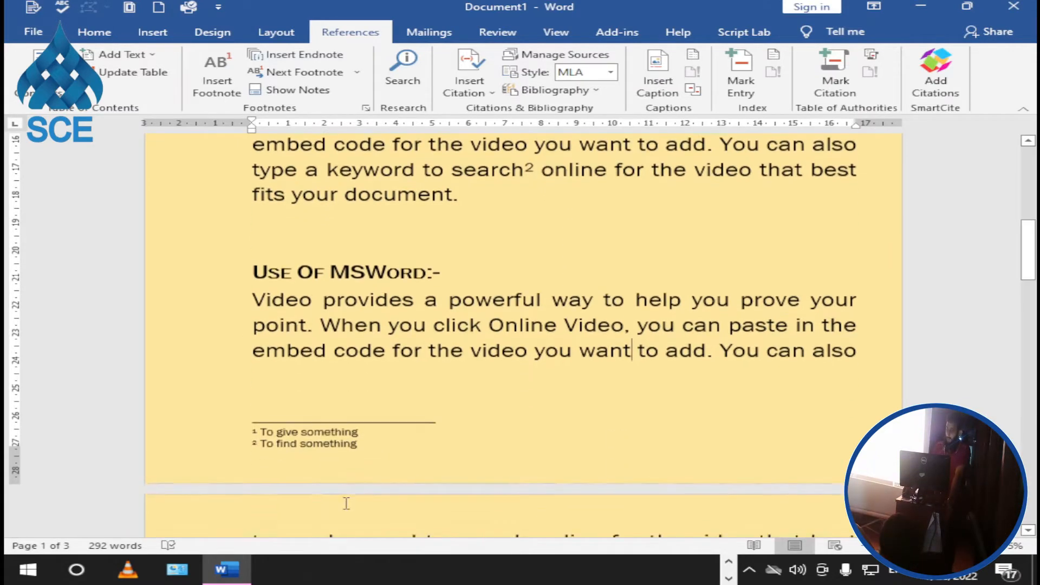
{"action": "scroll", "coordinate": [426, 450], "scroll_direction": "down", "scroll_amount": 2}
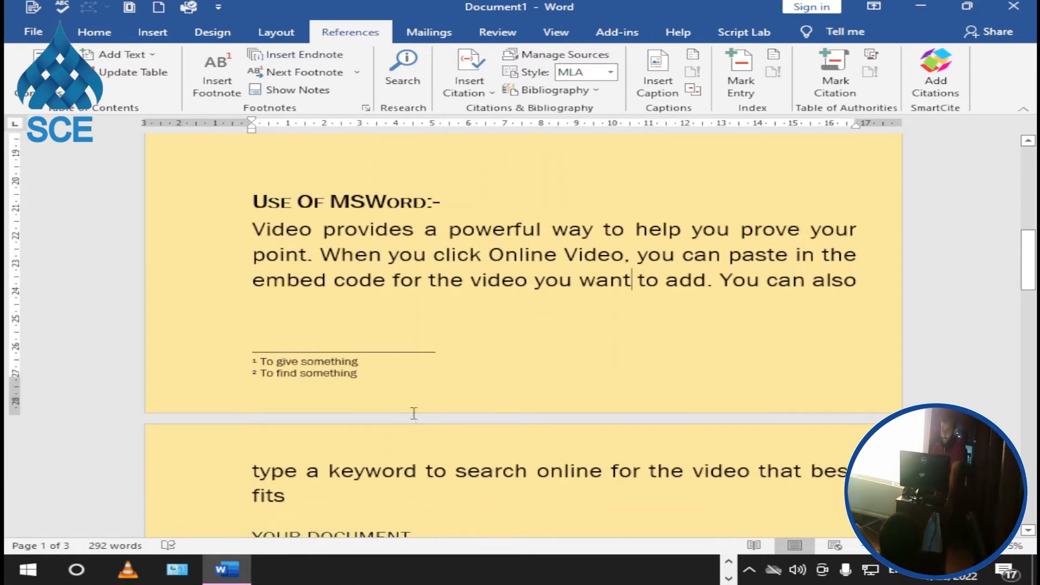
{"action": "scroll", "coordinate": [386, 394], "scroll_direction": "down", "scroll_amount": 1}
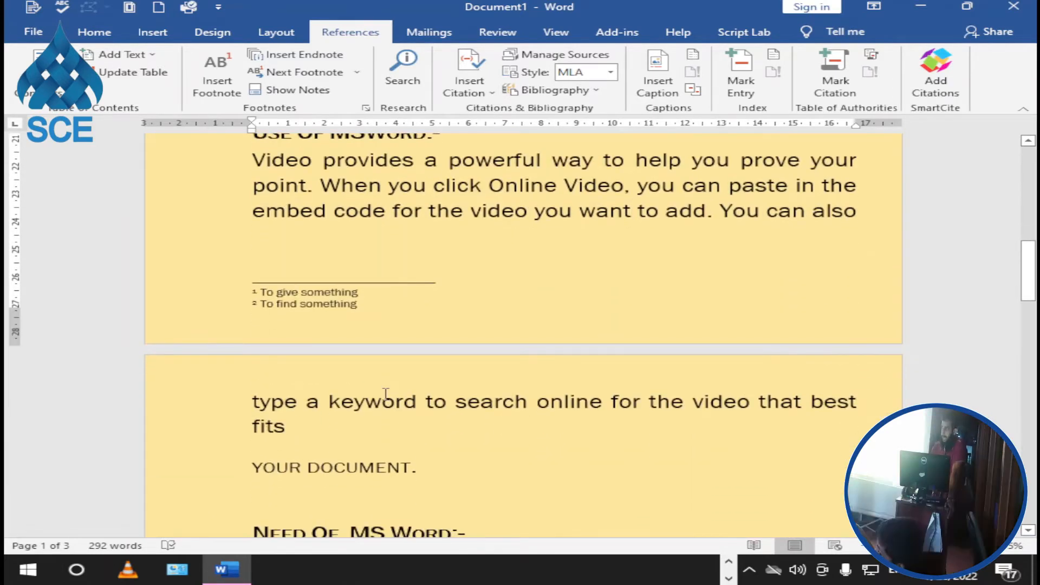
Step: Insert an endnote, with its text left blank, on the word "When" in the second line of the "What is MS Word" paragraph
{"action": "scroll", "coordinate": [386, 394], "scroll_direction": "up", "scroll_amount": 5}
{"action": "scroll", "coordinate": [386, 394], "scroll_direction": "up", "scroll_amount": 4}
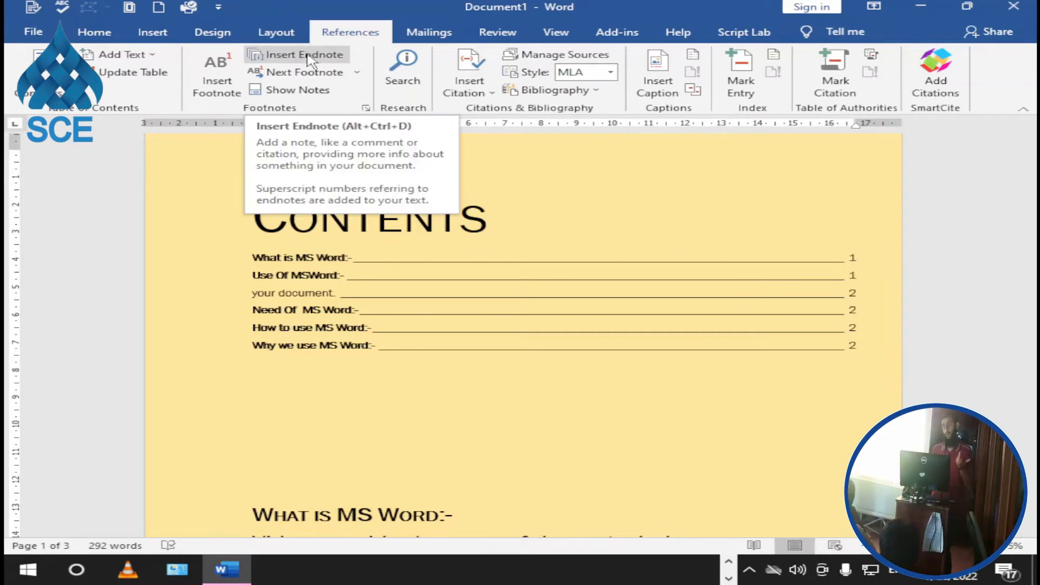
{"action": "scroll", "coordinate": [466, 290], "scroll_direction": "down", "scroll_amount": 5}
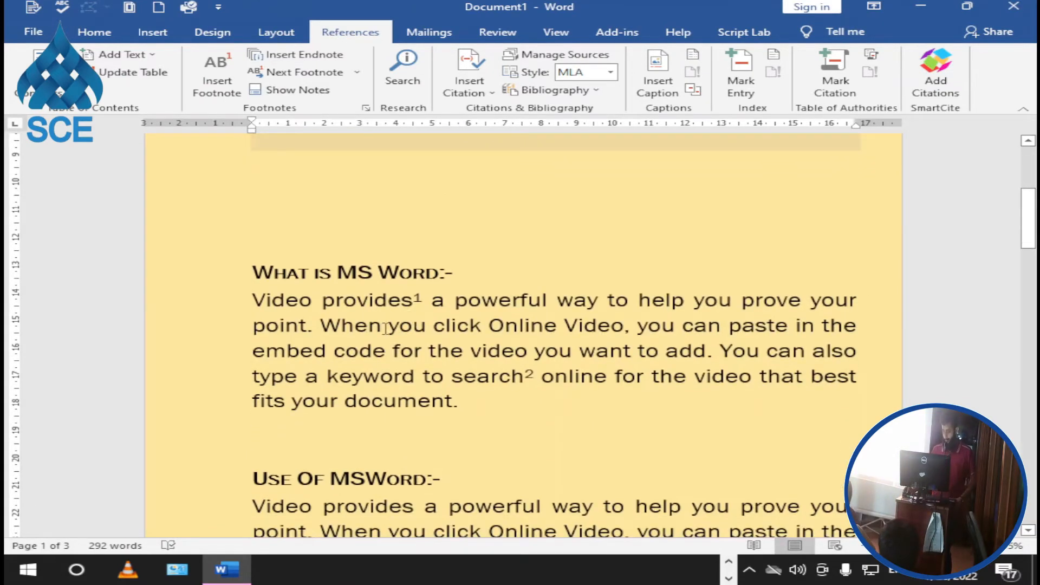
{"action": "left_click_drag", "start_coordinate": [381, 326], "coordinate": [320, 325]}
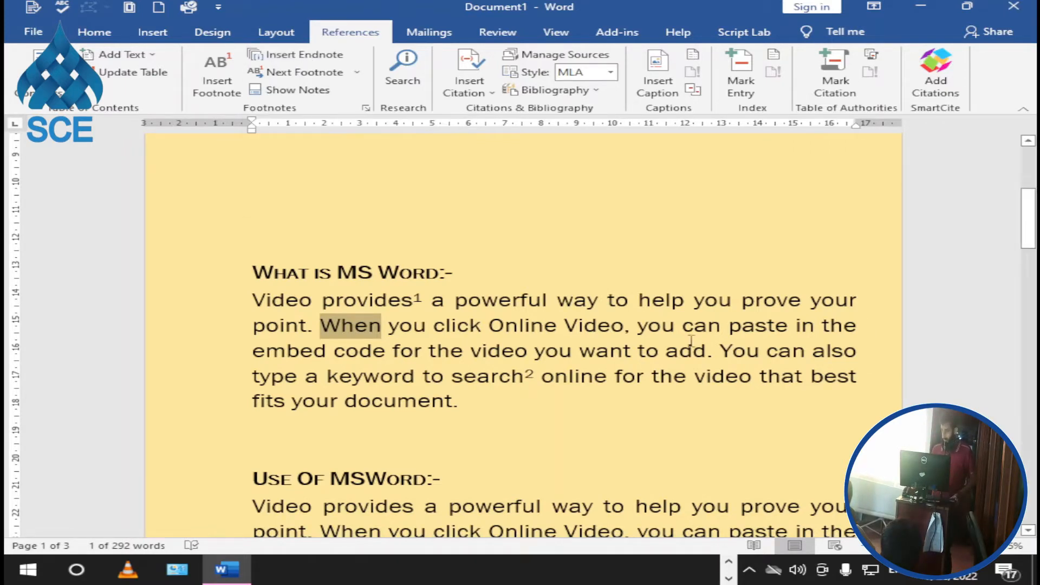
{"action": "left_click", "coordinate": [321, 57]}
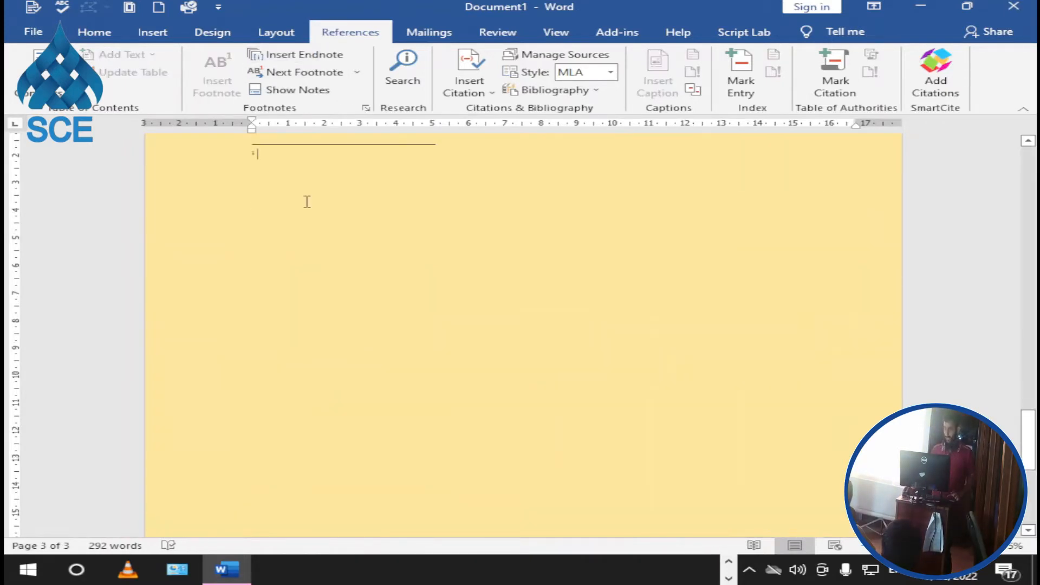
Step: Compare the endnote area on page 3 with the footnotes on page 1 and the note marks in the "What is MS Word" paragraph
{"action": "scroll", "coordinate": [297, 200], "scroll_direction": "up", "scroll_amount": 10}
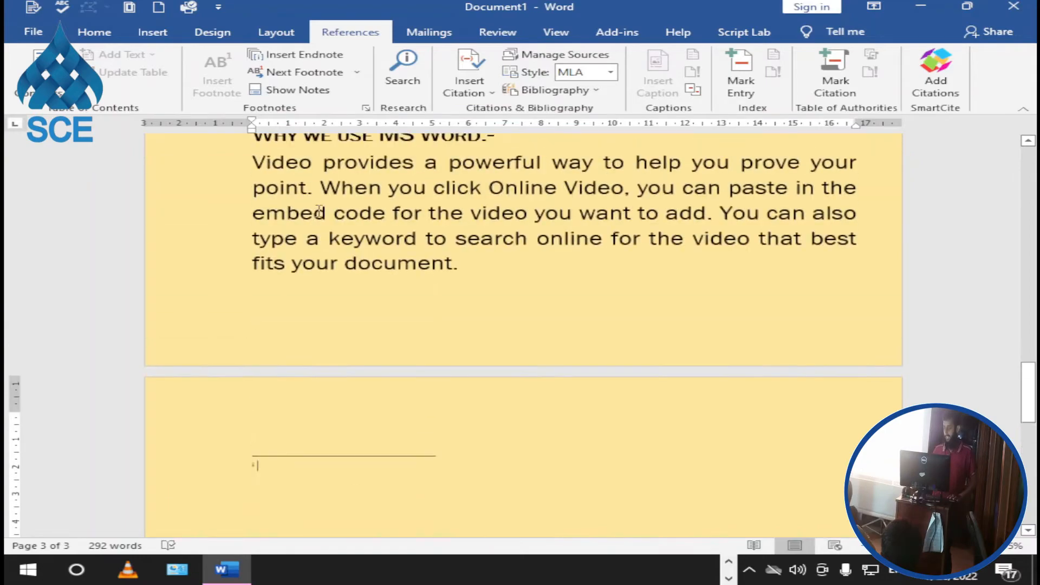
{"action": "scroll", "coordinate": [323, 210], "scroll_direction": "up", "scroll_amount": 7}
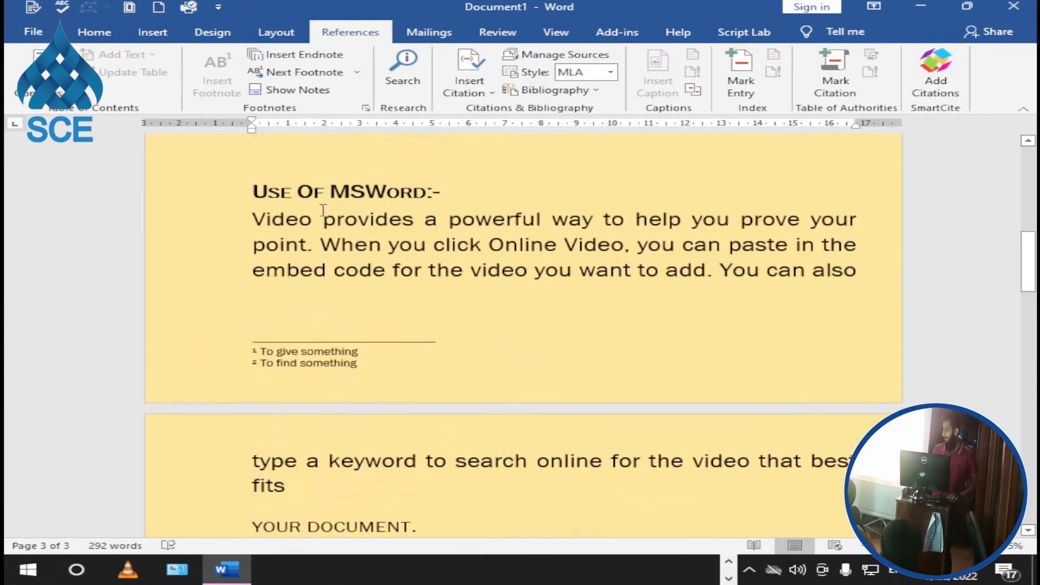
{"action": "scroll", "coordinate": [314, 221], "scroll_direction": "down", "scroll_amount": 5}
{"action": "scroll", "coordinate": [314, 222], "scroll_direction": "down", "scroll_amount": 10}
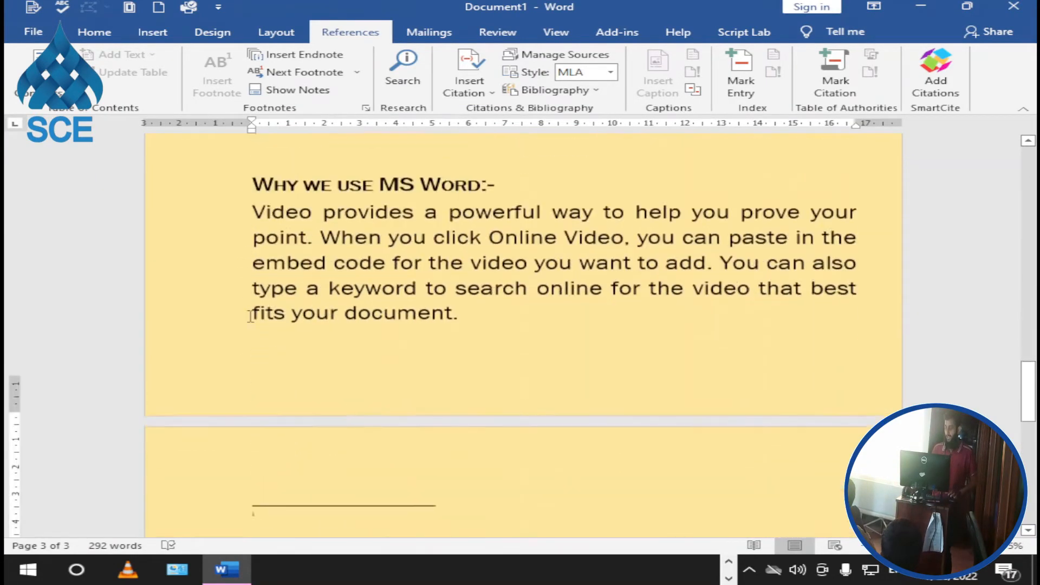
{"action": "scroll", "coordinate": [305, 388], "scroll_direction": "up", "scroll_amount": 8}
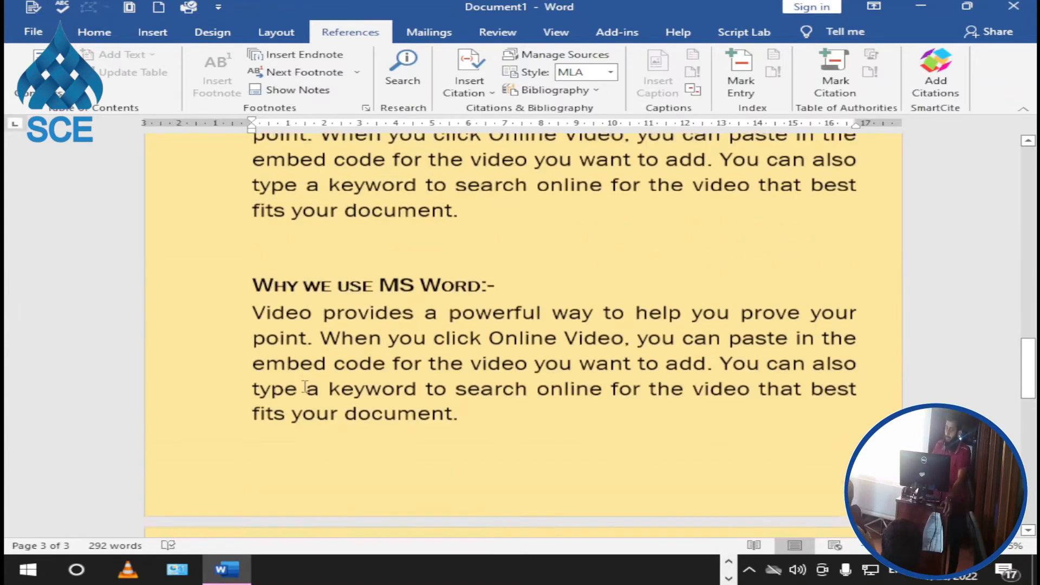
{"action": "scroll", "coordinate": [364, 337], "scroll_direction": "down", "scroll_amount": 2}
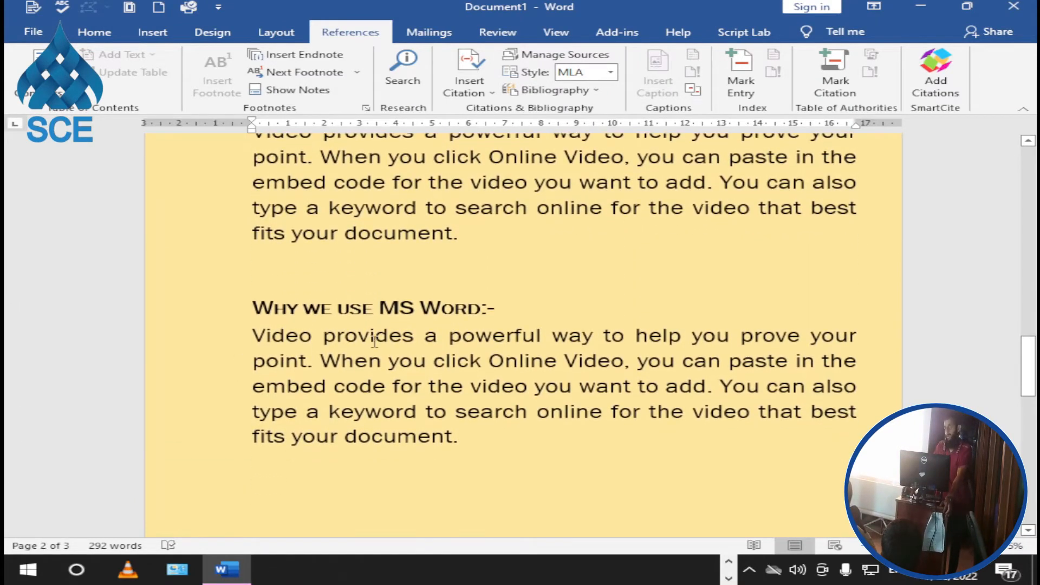
{"action": "scroll", "coordinate": [375, 344], "scroll_direction": "up", "scroll_amount": 20}
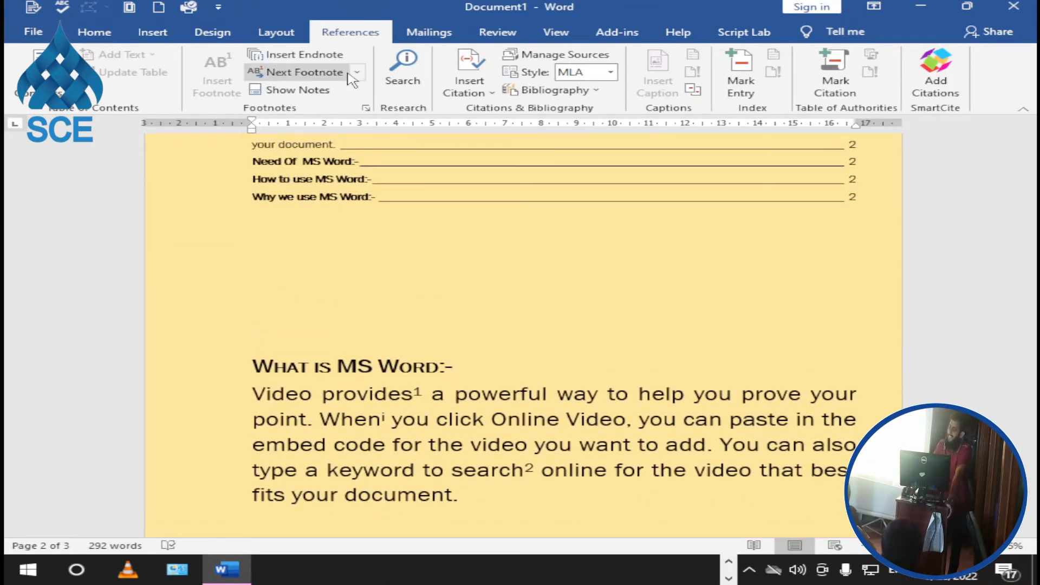
{"action": "scroll", "coordinate": [291, 274], "scroll_direction": "up", "scroll_amount": 5}
{"action": "scroll", "coordinate": [291, 273], "scroll_direction": "down", "scroll_amount": 9}
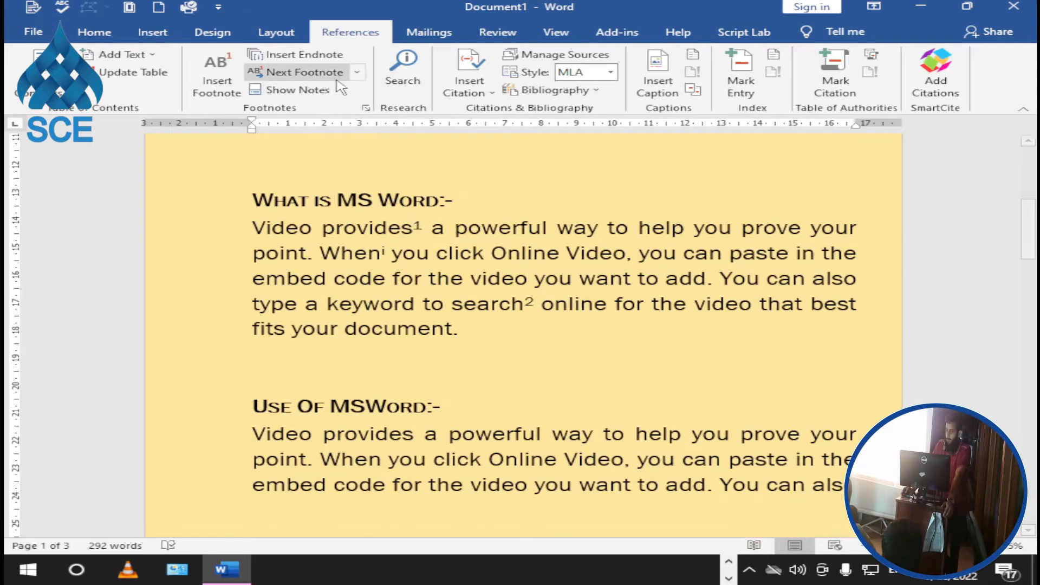
Step: Go to the next footnote mark in the text and show the document's footnote area
{"action": "left_click", "coordinate": [299, 72]}
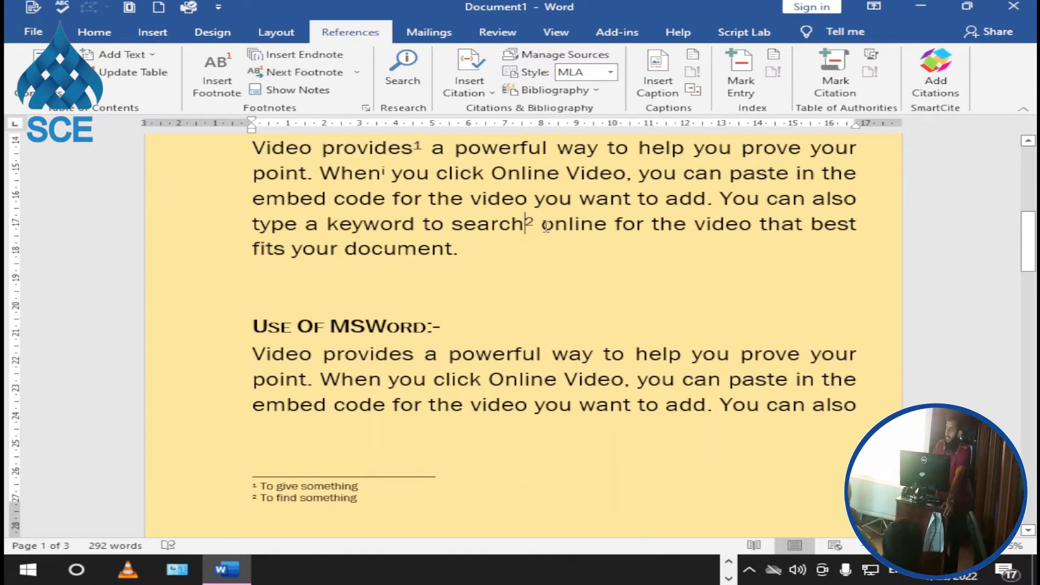
{"action": "left_click", "coordinate": [357, 72]}
{"action": "left_click", "coordinate": [203, 186]}
{"action": "left_click", "coordinate": [293, 90]}
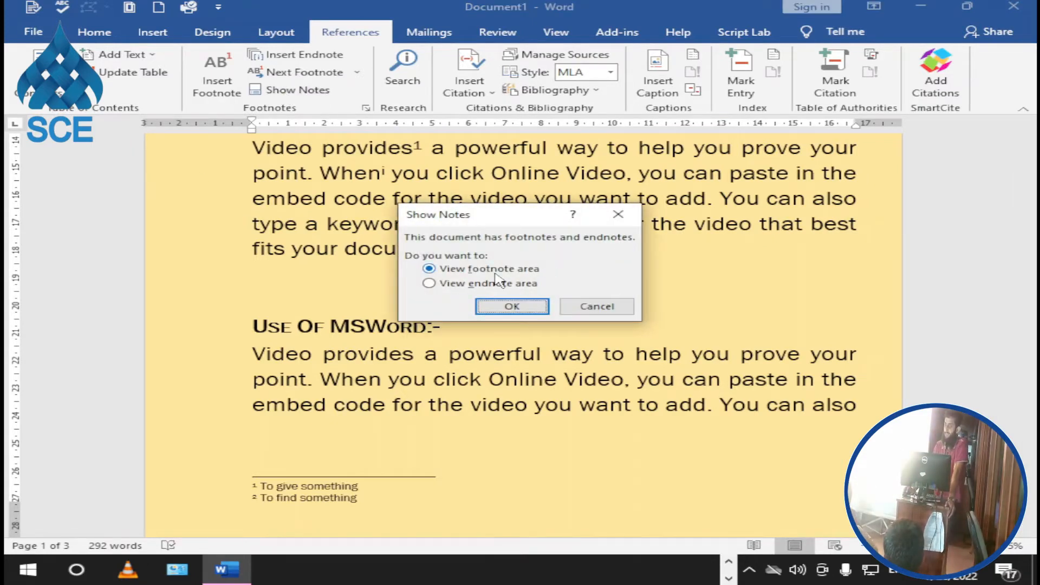
{"action": "left_click", "coordinate": [510, 306]}
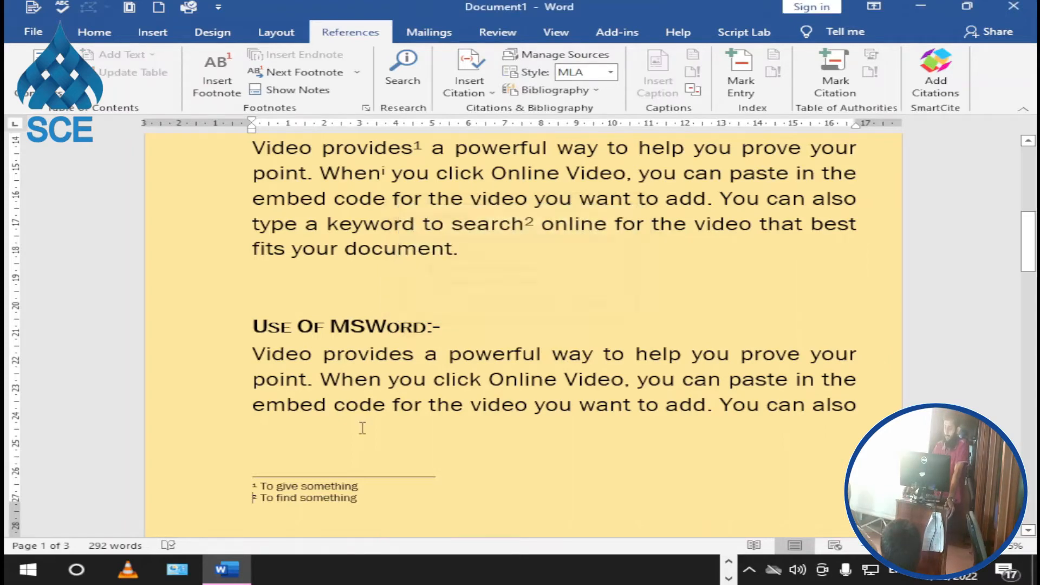
Step: Check the options for moving between notes and show the document's endnote area
{"action": "left_click", "coordinate": [315, 72]}
{"action": "left_click", "coordinate": [357, 73]}
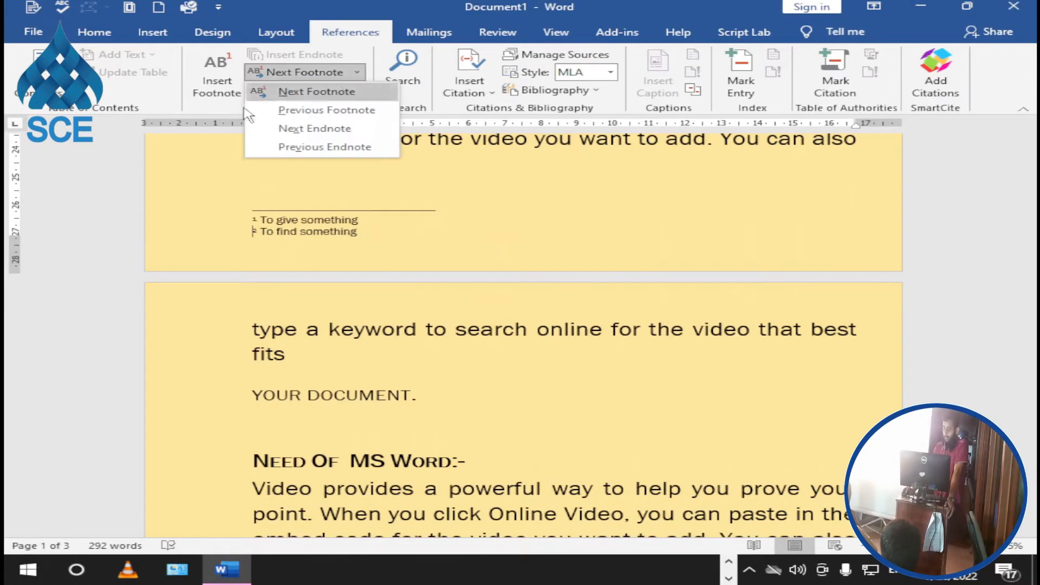
{"action": "left_click", "coordinate": [212, 145]}
{"action": "left_click", "coordinate": [282, 92]}
{"action": "left_click", "coordinate": [282, 92]}
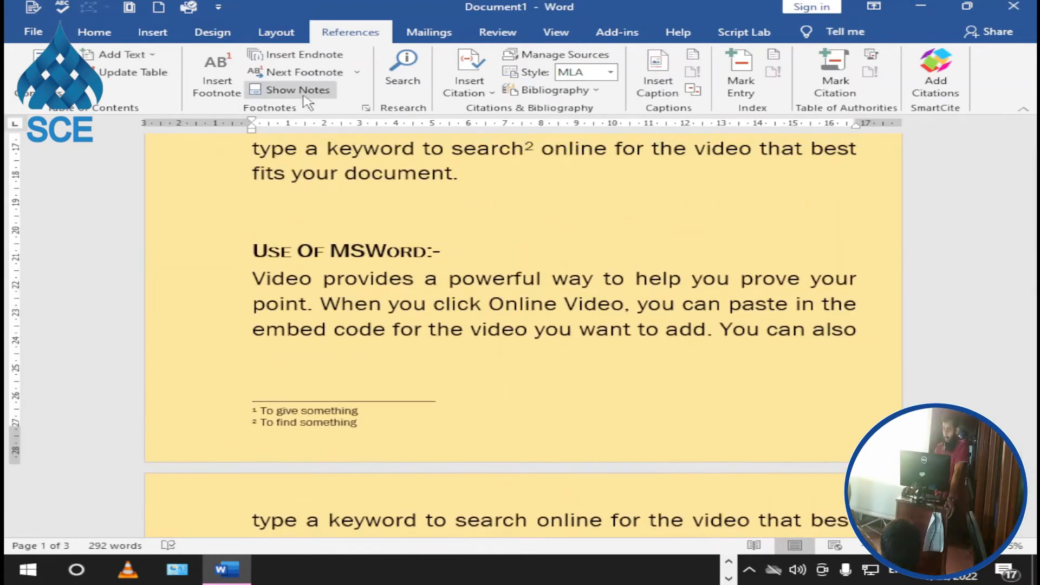
{"action": "left_click", "coordinate": [484, 284]}
{"action": "left_click", "coordinate": [504, 305]}
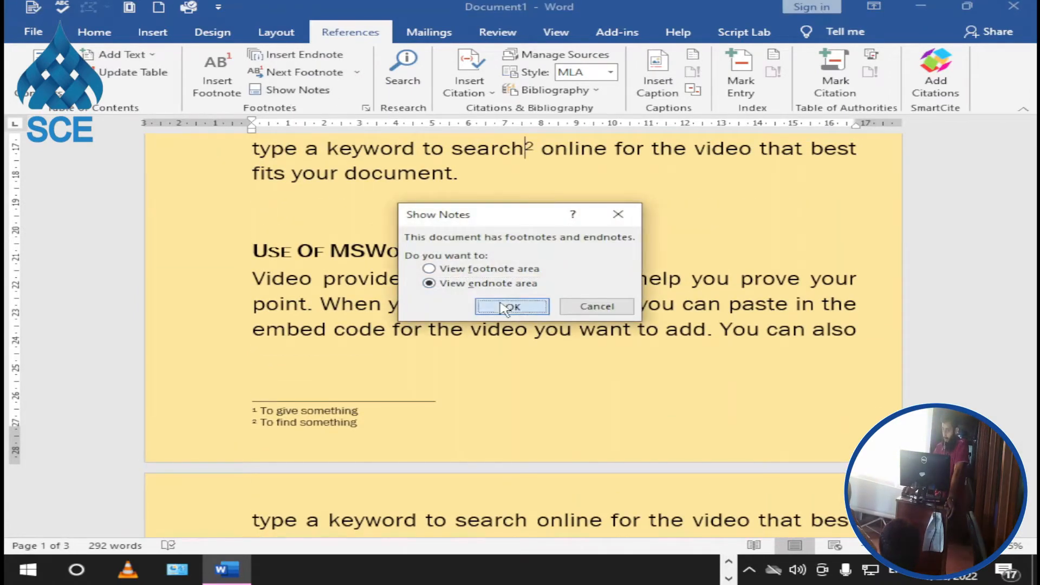
{"action": "scroll", "coordinate": [358, 289], "scroll_direction": "up", "scroll_amount": 2}
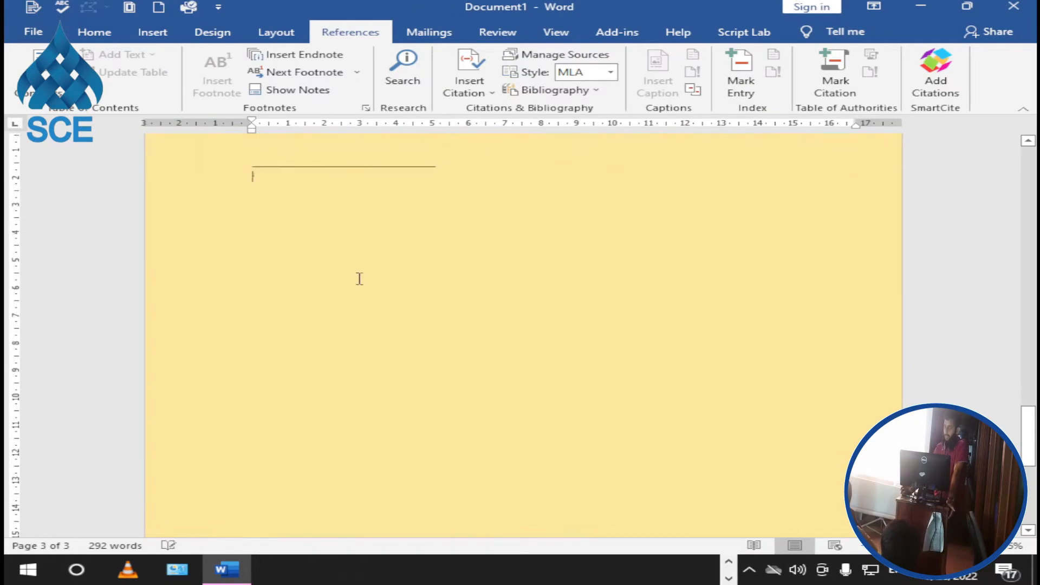
{"action": "scroll", "coordinate": [360, 279], "scroll_direction": "up", "scroll_amount": 15}
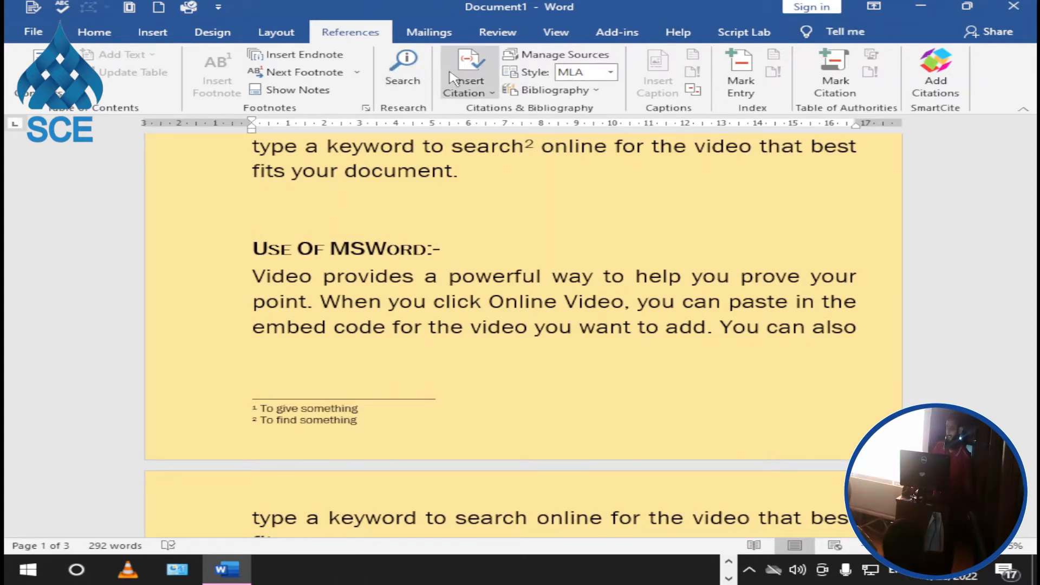
{"action": "scroll", "coordinate": [474, 139], "scroll_direction": "up", "scroll_amount": 5}
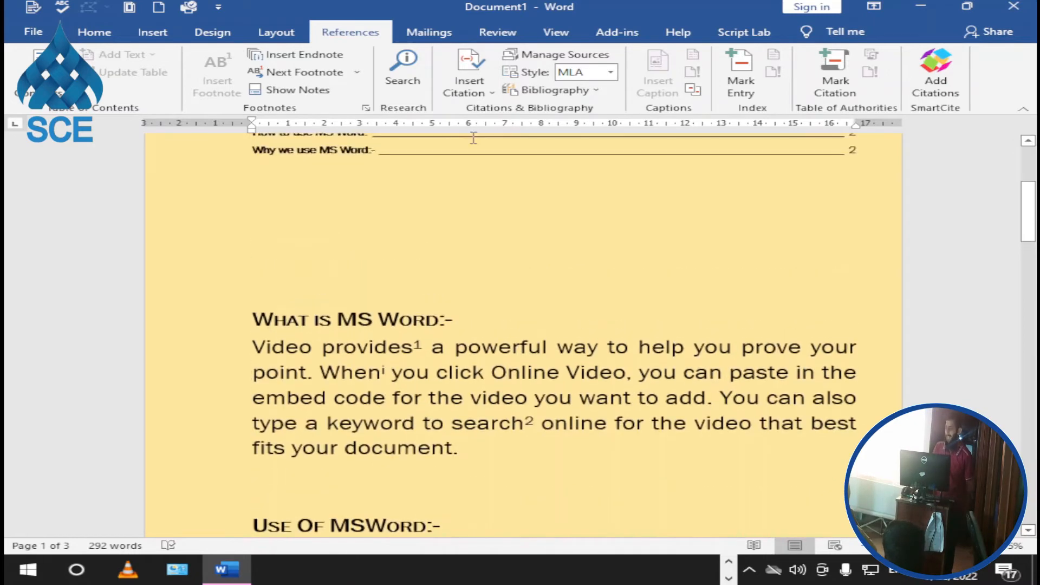
{"action": "left_click", "coordinate": [454, 157]}
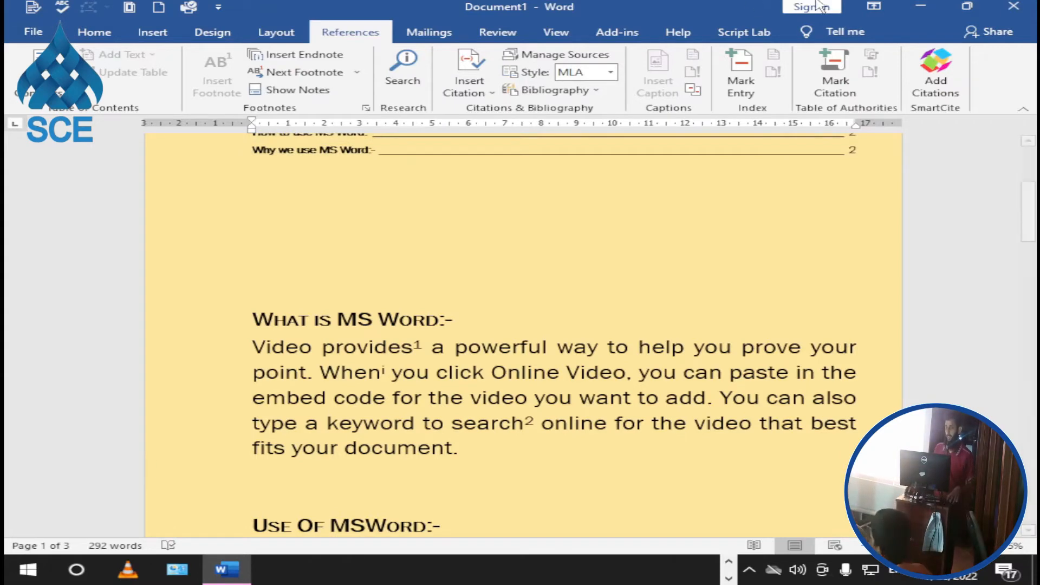
{"action": "scroll", "coordinate": [490, 267], "scroll_direction": "up", "scroll_amount": 2}
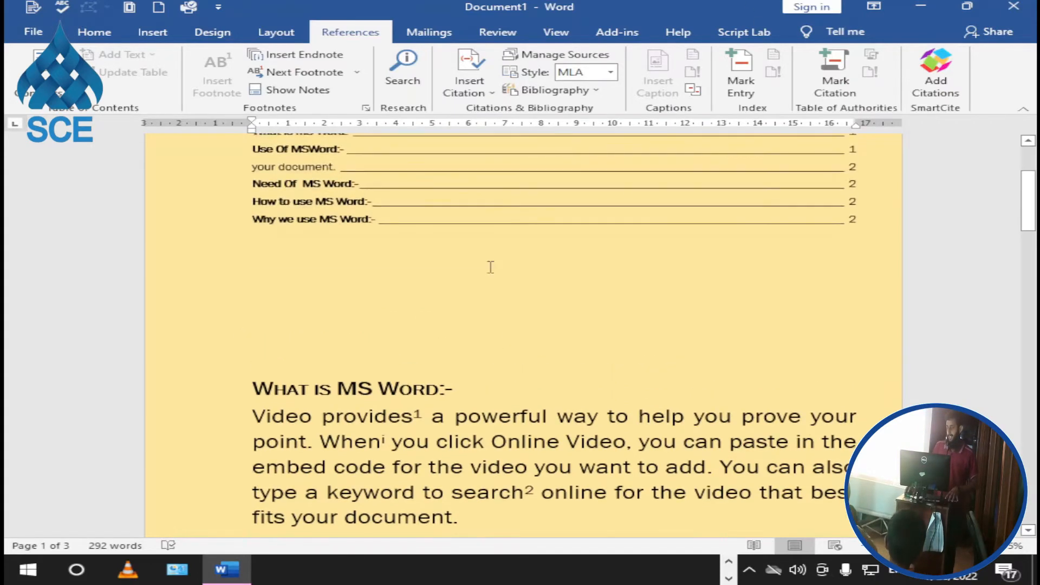
{"action": "left_click", "coordinate": [485, 95]}
{"action": "left_click", "coordinate": [493, 111]}
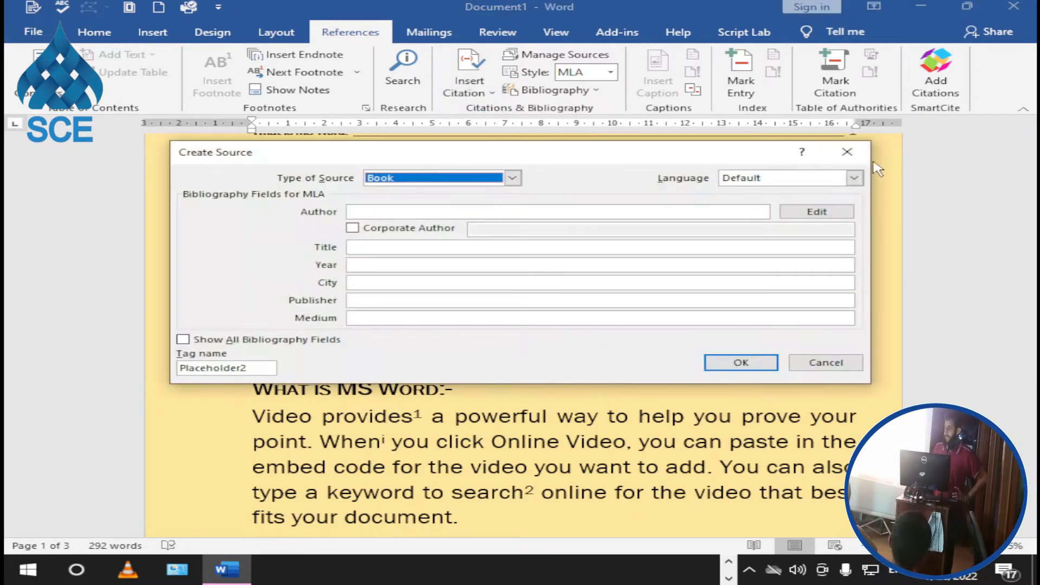
{"action": "left_click", "coordinate": [861, 156]}
Step: Start a new citation source on the blank line below the "Why we use MS Word" paragraph at the end of page 2
{"action": "scroll", "coordinate": [401, 319], "scroll_direction": "down", "scroll_amount": 8}
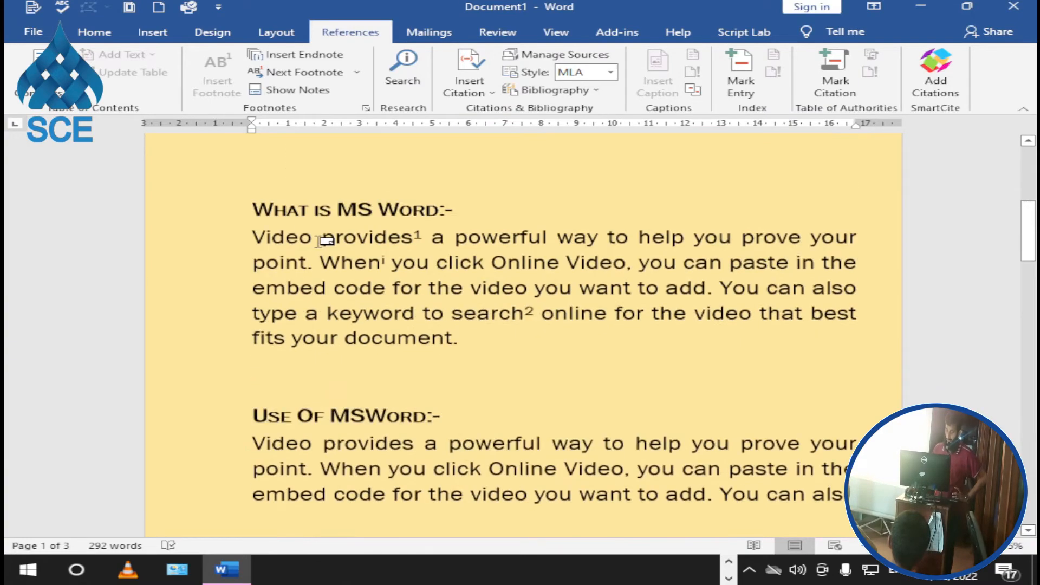
{"action": "scroll", "coordinate": [333, 247], "scroll_direction": "down", "scroll_amount": 10}
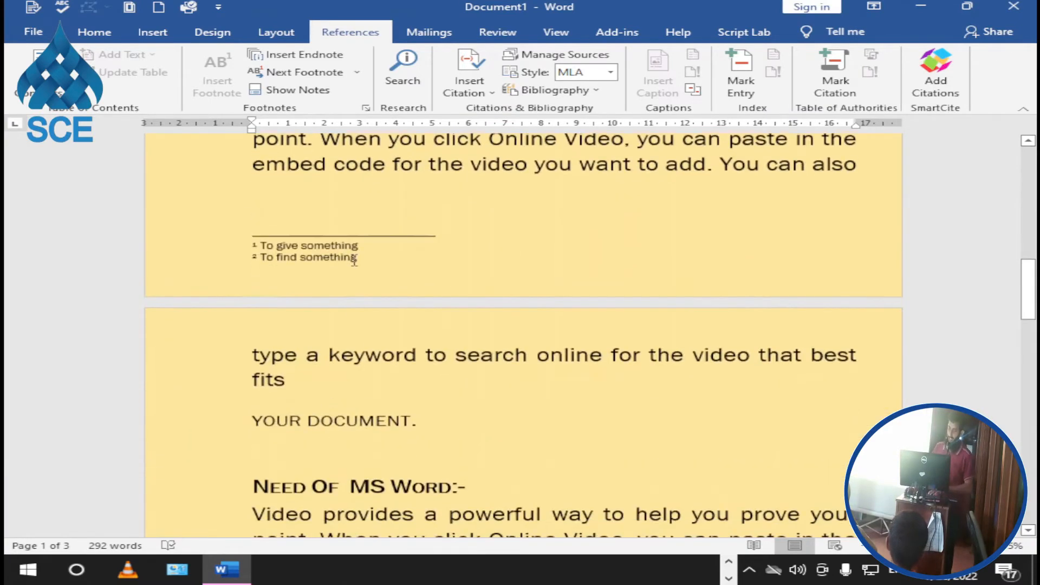
{"action": "scroll", "coordinate": [359, 262], "scroll_direction": "down", "scroll_amount": 6}
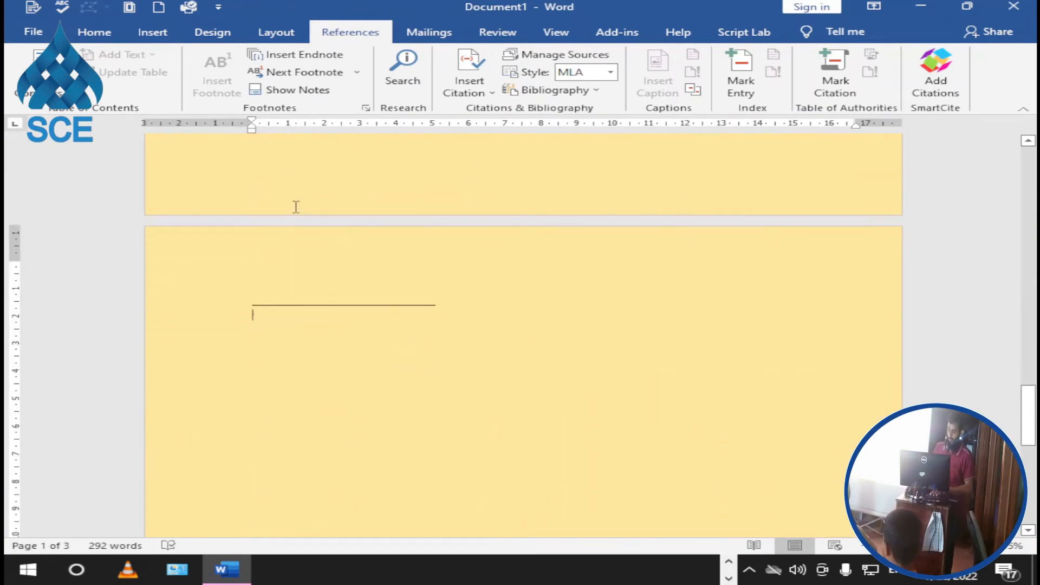
{"action": "scroll", "coordinate": [296, 274], "scroll_direction": "up", "scroll_amount": 2}
{"action": "left_click", "coordinate": [475, 264]}
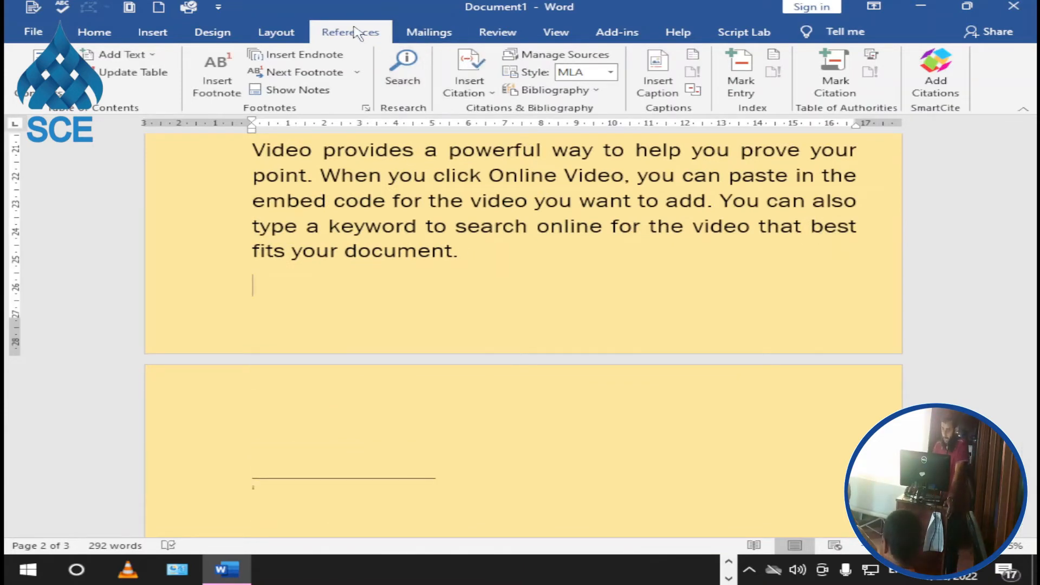
{"action": "left_click", "coordinate": [474, 101]}
{"action": "left_click", "coordinate": [488, 110]}
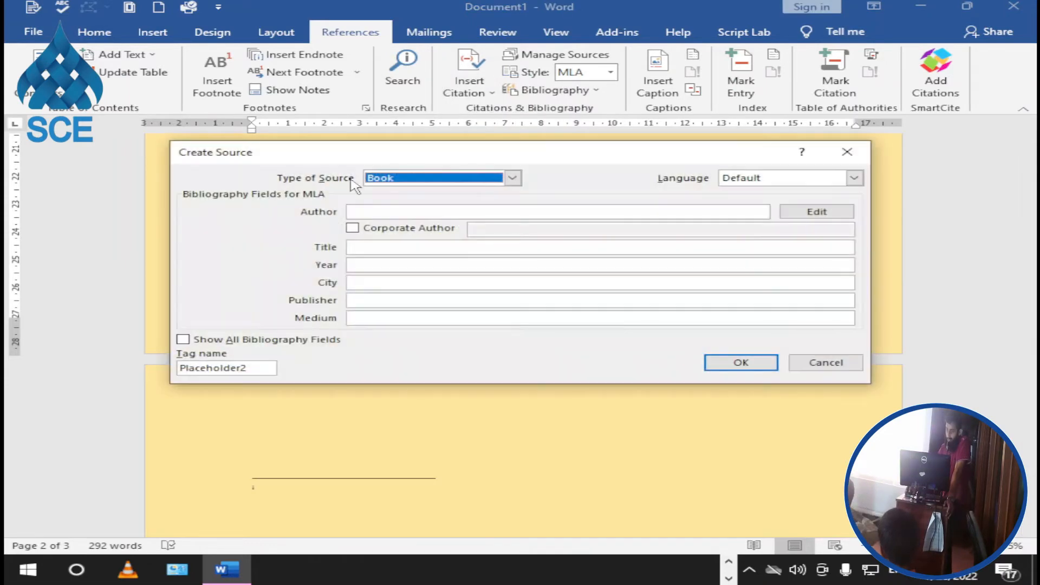
Step: Fill in the book source's author name, the title "The MS WORD" and the year 2022
{"action": "left_click", "coordinate": [391, 212]}
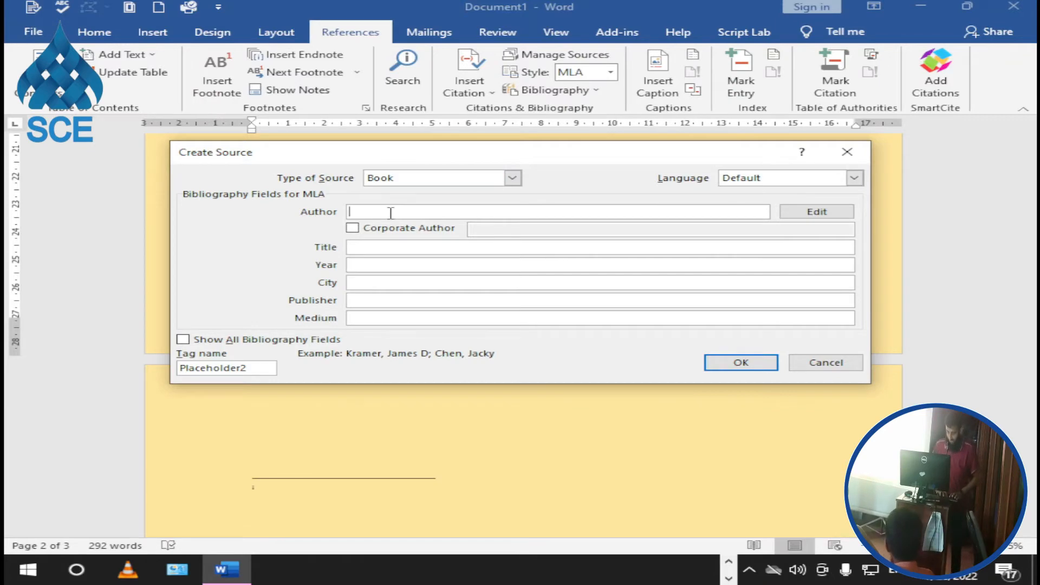
{"action": "type", "text": "Bilal"}
{"action": "left_click", "coordinate": [370, 248]}
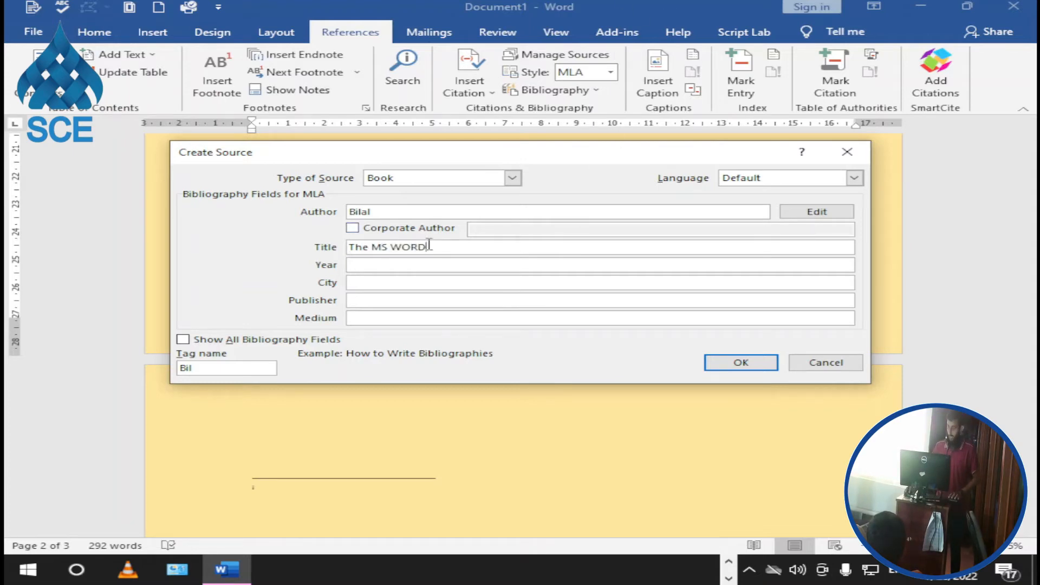
{"action": "left_click", "coordinate": [405, 268]}
{"action": "type", "text": "2022"}
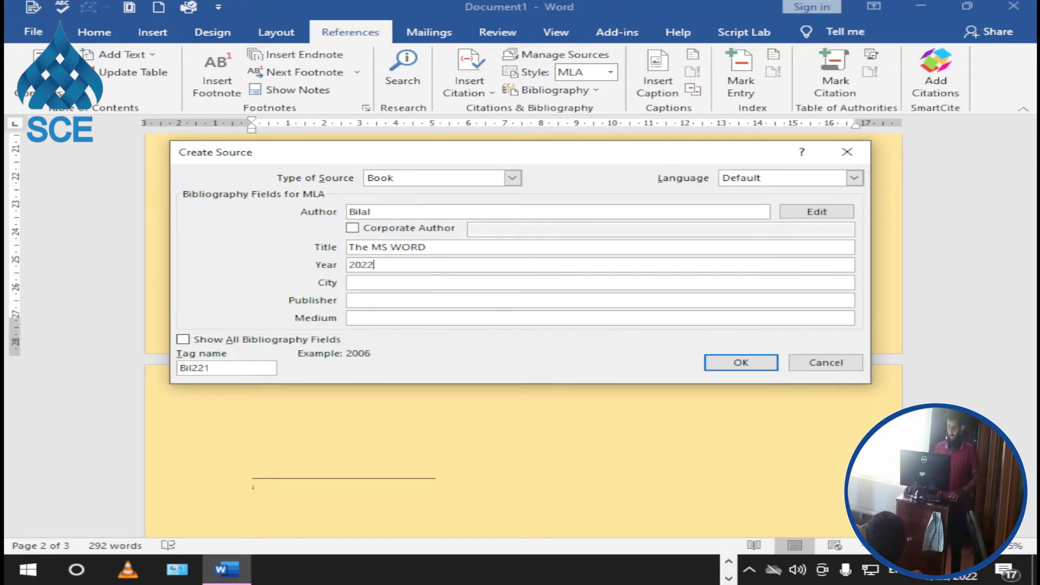
Step: Set the book source's city to Karachi and its medium to English, leaving the publisher empty
{"action": "left_click", "coordinate": [397, 279]}
{"action": "type", "text": "Kar"}
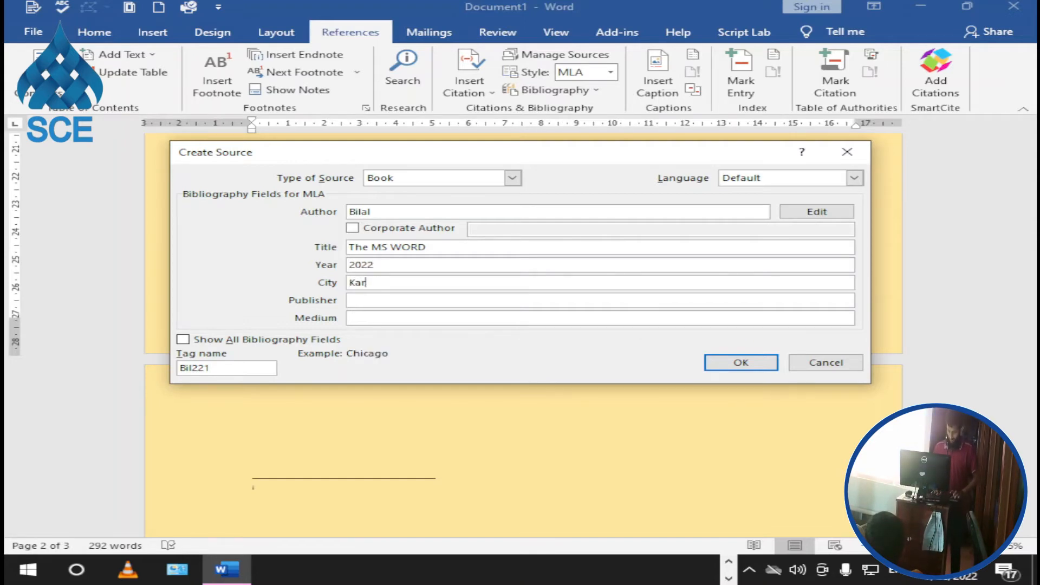
{"action": "type", "text": "dachi"}
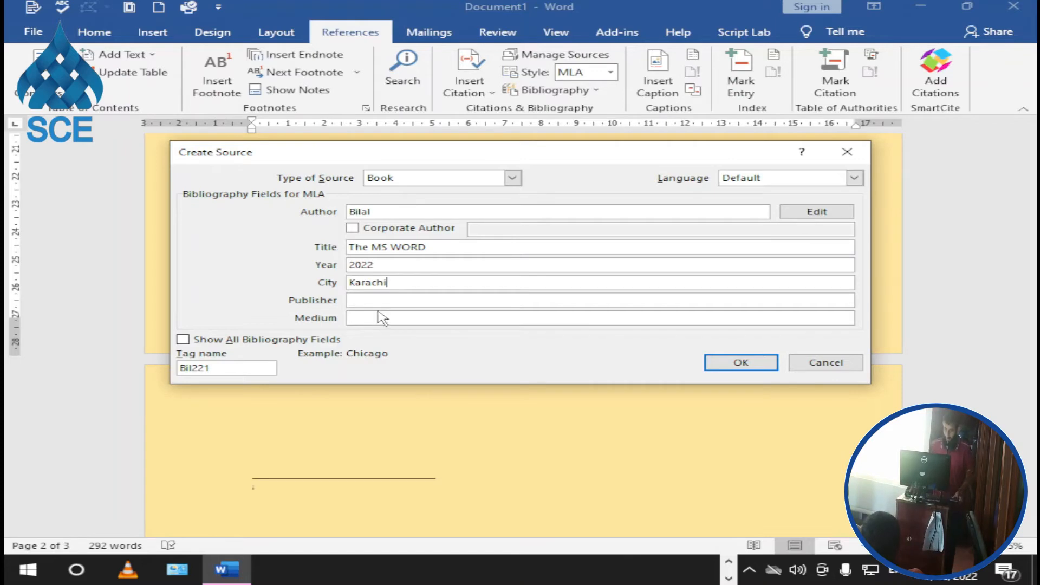
{"action": "left_click", "coordinate": [374, 301]}
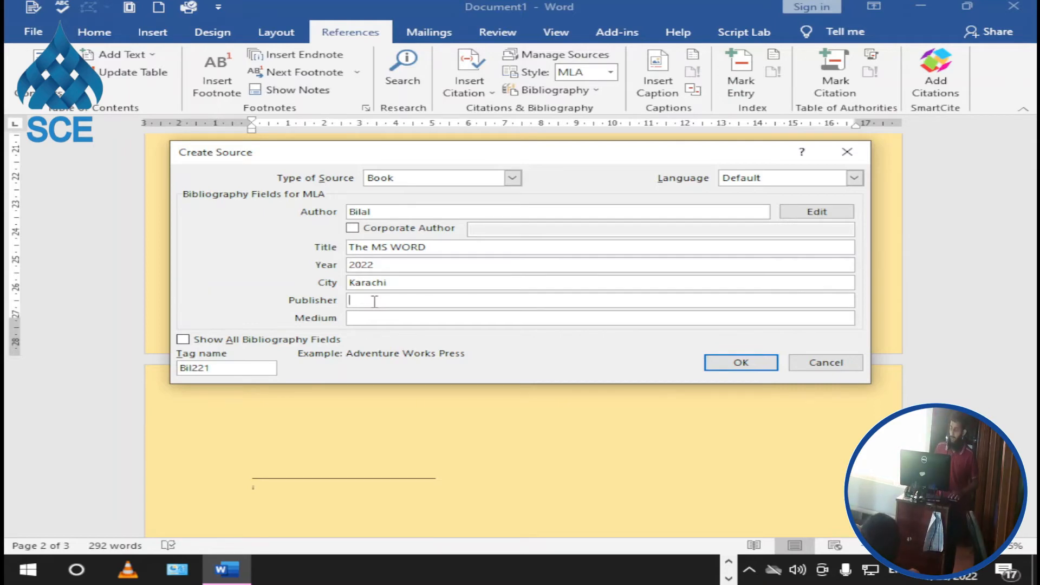
{"action": "left_click", "coordinate": [361, 320]}
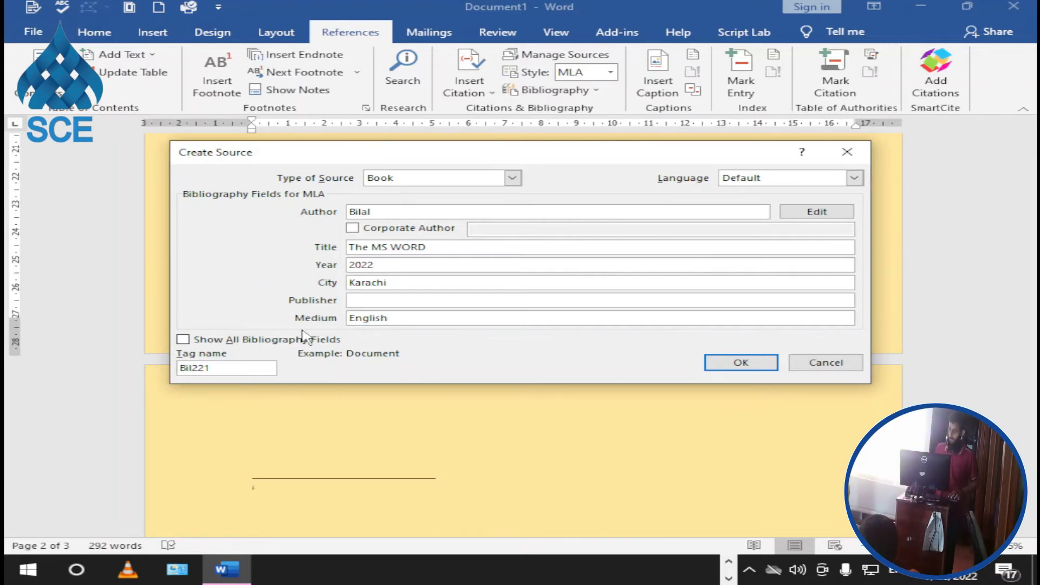
Step: Set the book source's publisher to World Developer Tech and insert its citation
{"action": "left_click", "coordinate": [379, 300]}
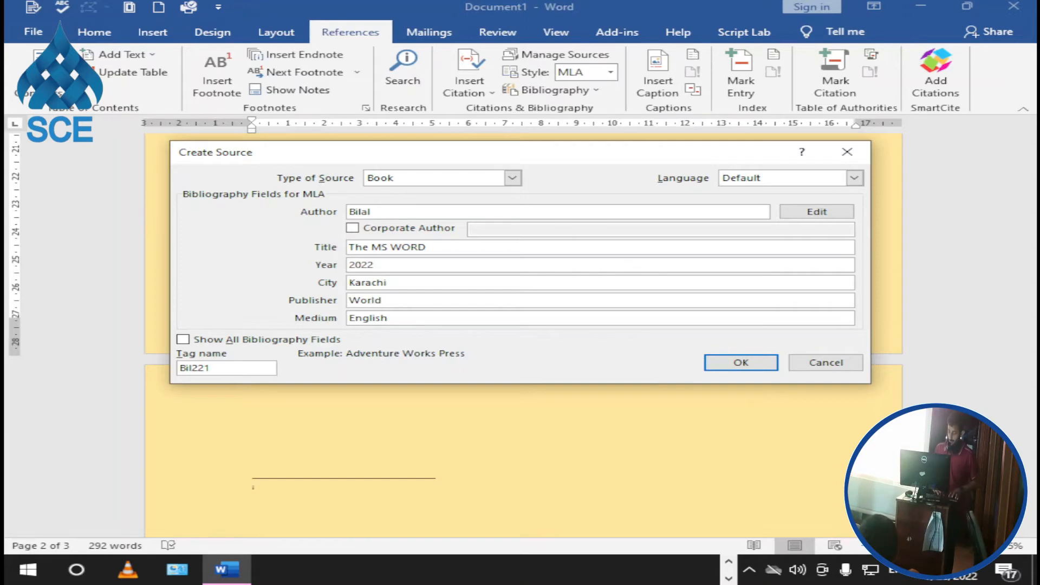
{"action": "type", "text": "oper Tech"}
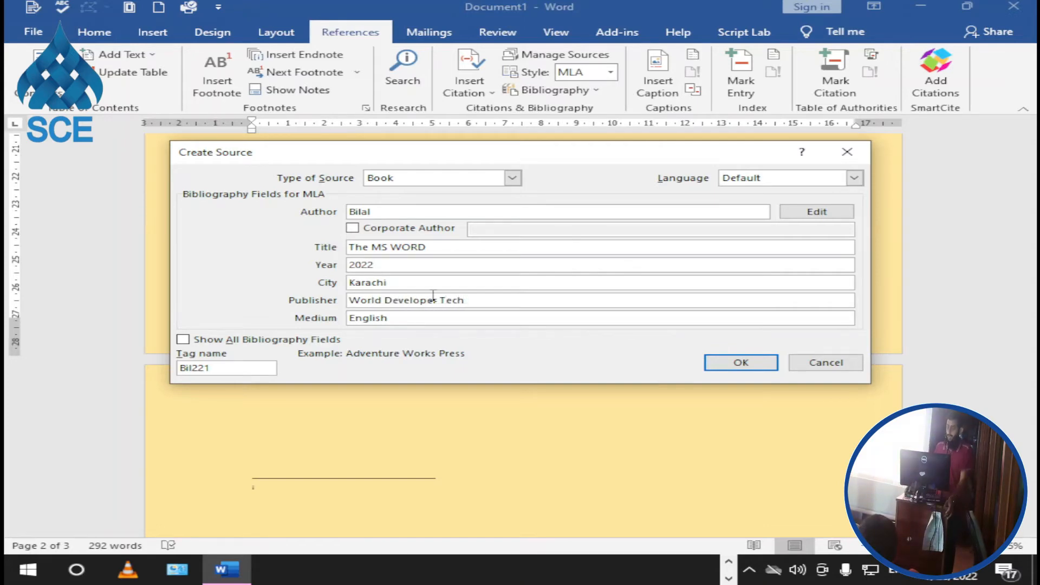
{"action": "left_click", "coordinate": [743, 365]}
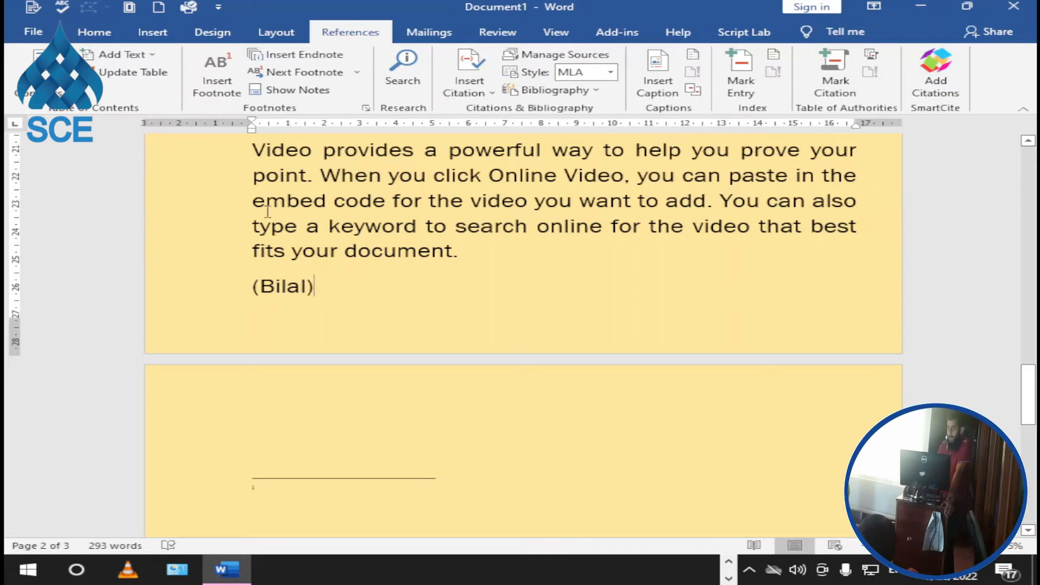
Step: Check the editing options available for the inserted citation
{"action": "left_click", "coordinate": [312, 286]}
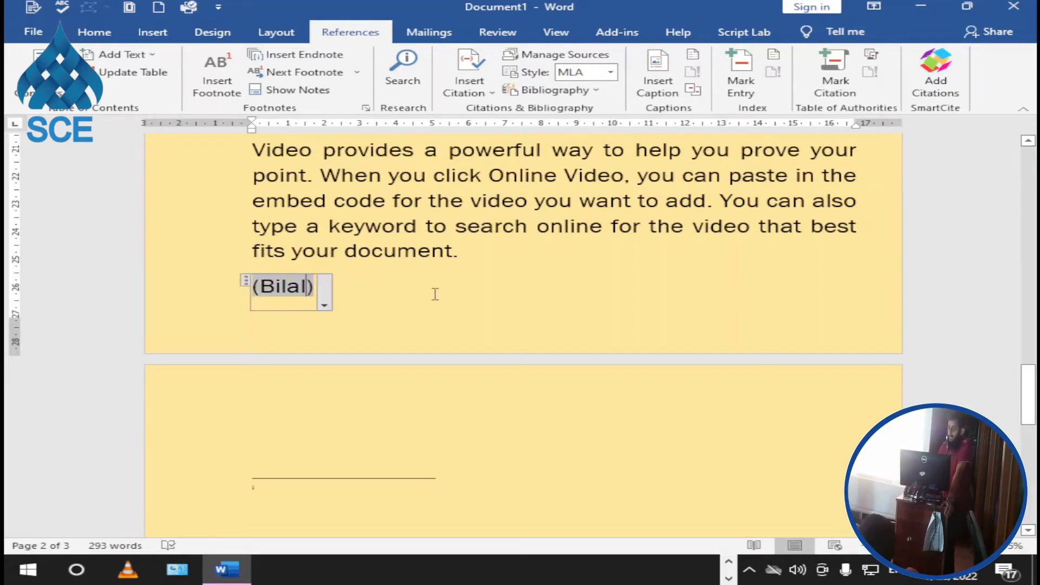
{"action": "left_click", "coordinate": [324, 305]}
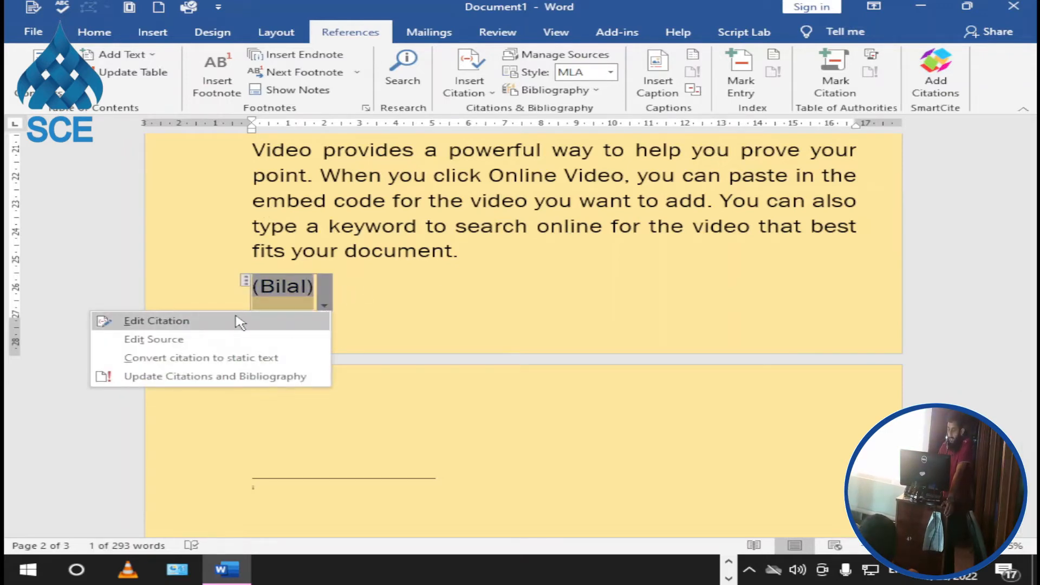
{"action": "left_click", "coordinate": [447, 299]}
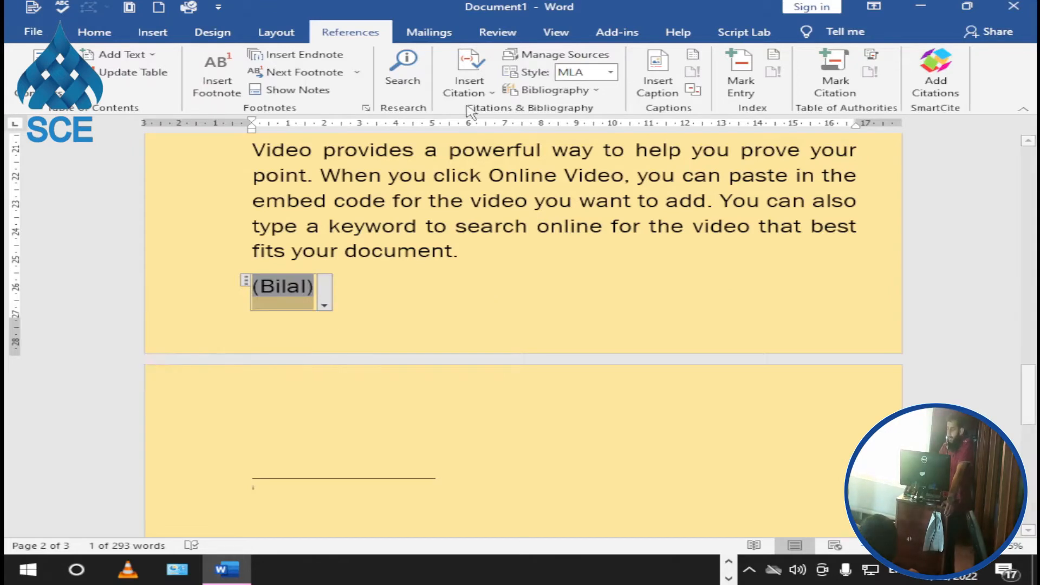
Step: Insert the built-in Bibliography after the citation at the end of page 2 and review its entry
{"action": "left_click", "coordinate": [595, 92]}
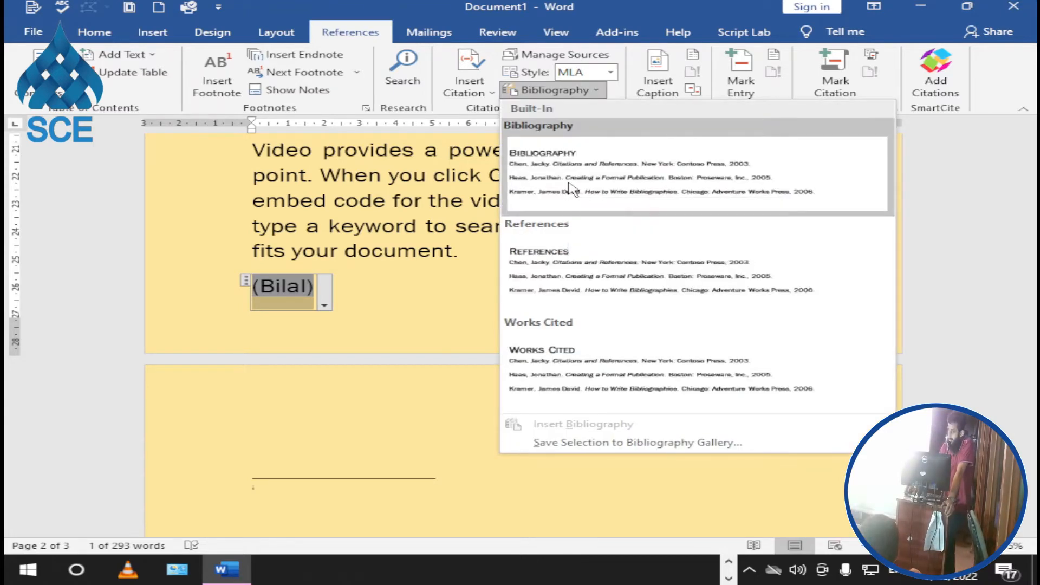
{"action": "left_click", "coordinate": [569, 187]}
{"action": "left_click", "coordinate": [381, 281]}
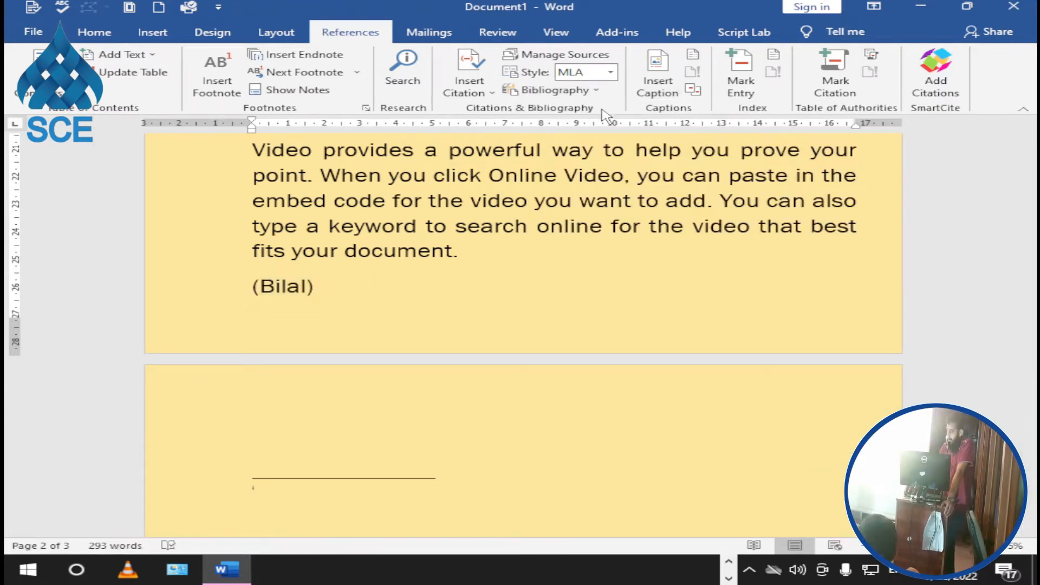
{"action": "left_click", "coordinate": [594, 91]}
{"action": "left_click", "coordinate": [561, 174]}
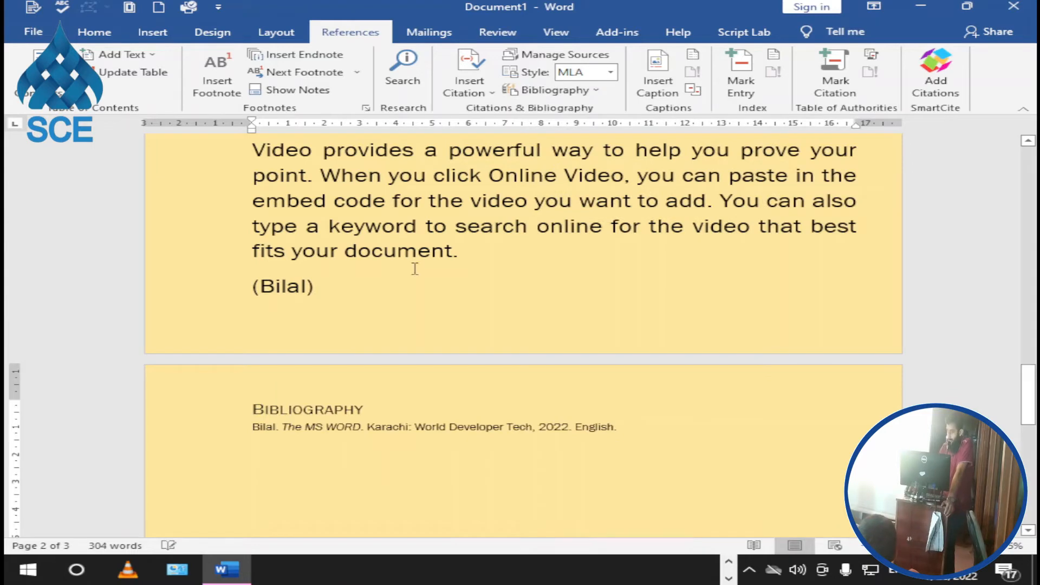
{"action": "scroll", "coordinate": [415, 269], "scroll_direction": "down", "scroll_amount": 3}
{"action": "left_click_drag", "start_coordinate": [657, 293], "coordinate": [160, 271]}
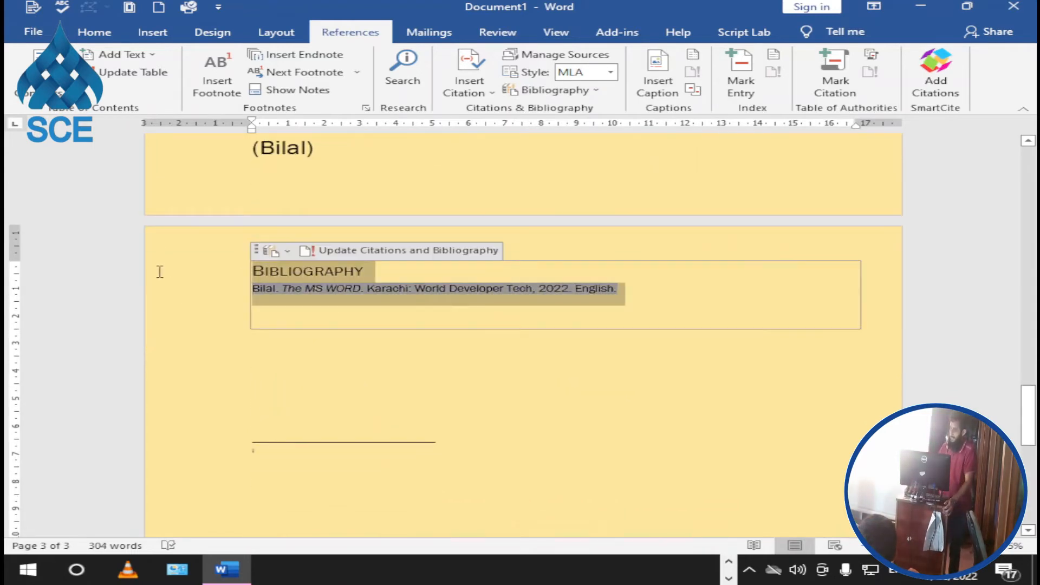
{"action": "left_click", "coordinate": [564, 420]}
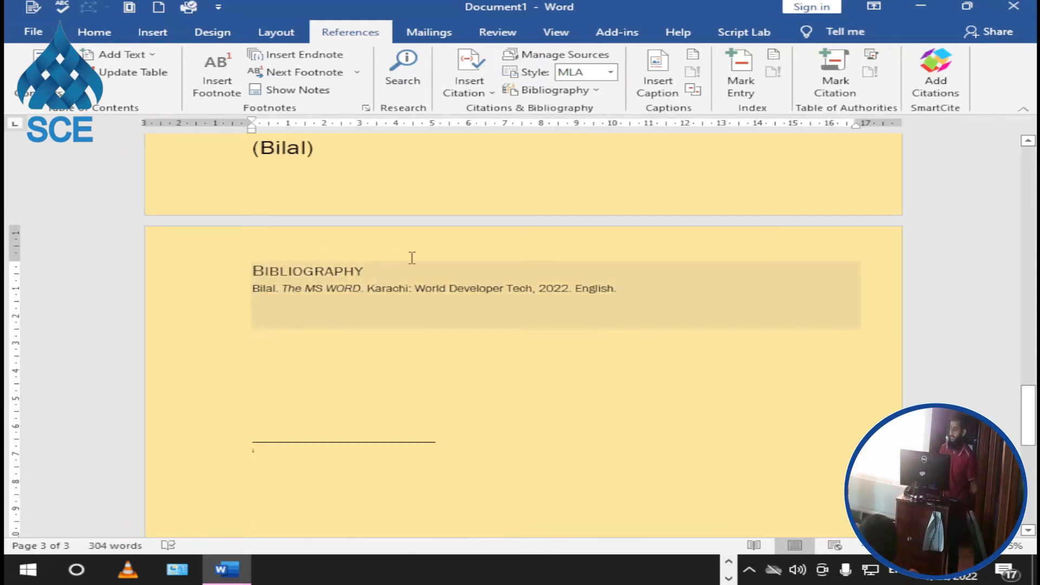
Step: Try the APA, ISO 690 - First Element and Date, SIST02 and GB7714 citation styles on the citation and bibliography
{"action": "left_click", "coordinate": [611, 72]}
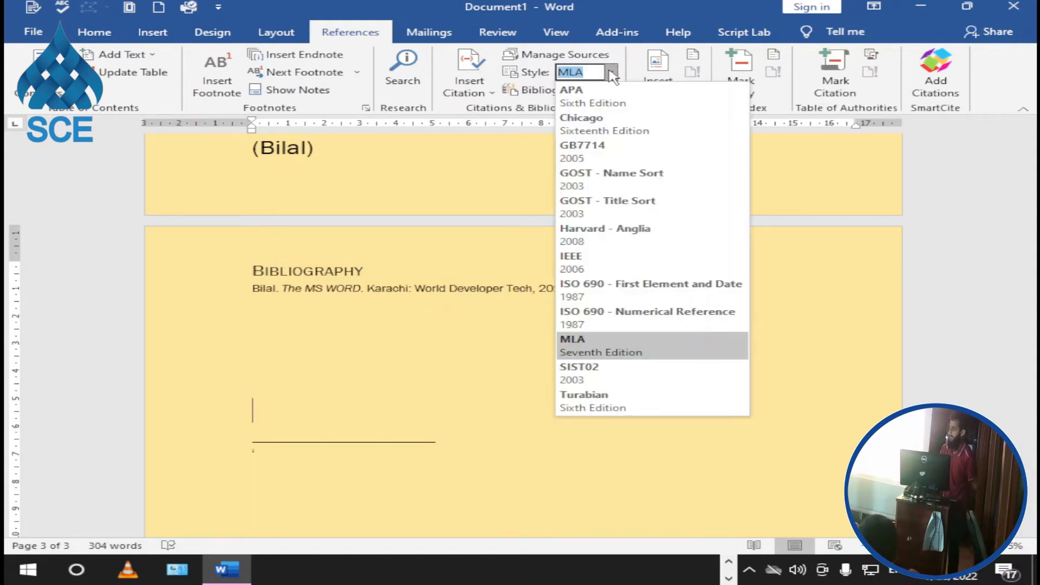
{"action": "left_click", "coordinate": [592, 101]}
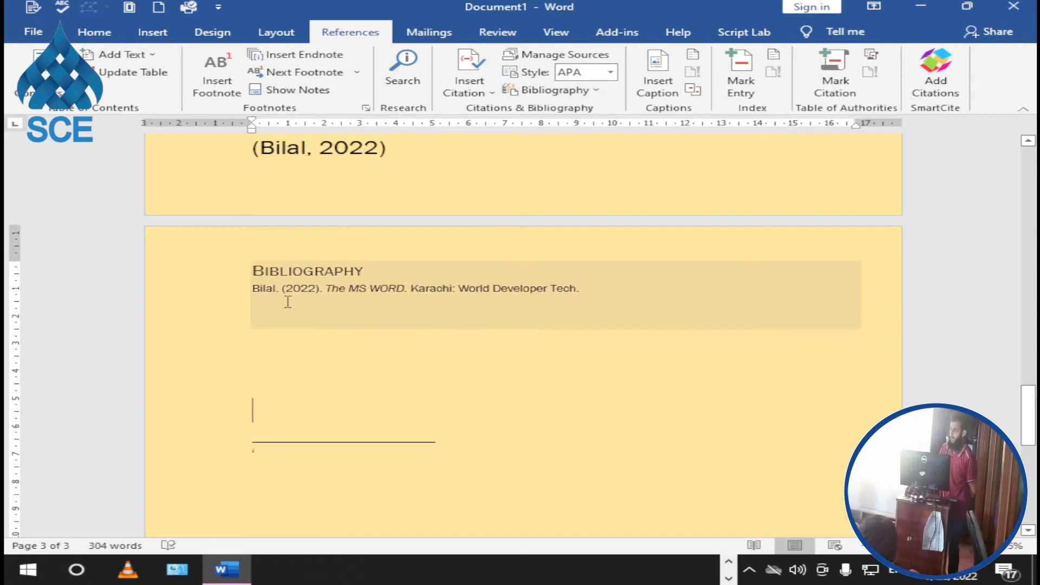
{"action": "left_click", "coordinate": [610, 72]}
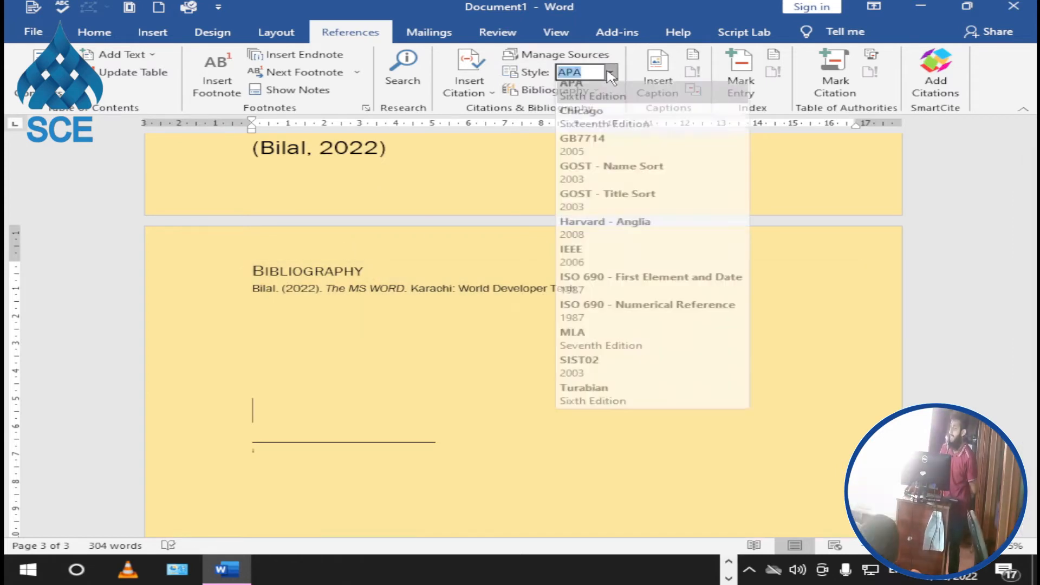
{"action": "left_click", "coordinate": [618, 297]}
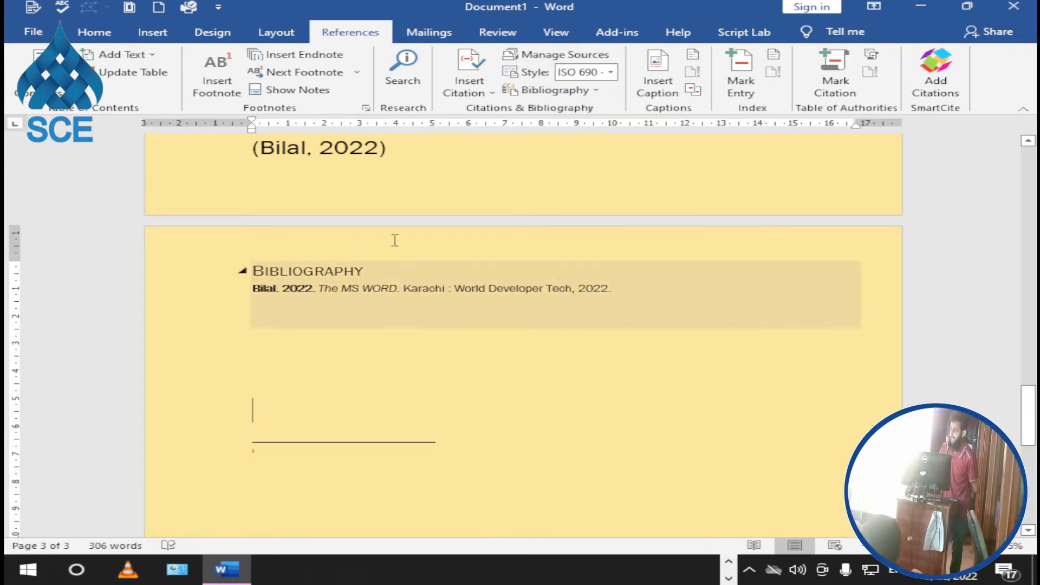
{"action": "left_click", "coordinate": [611, 72]}
{"action": "left_click", "coordinate": [596, 376]}
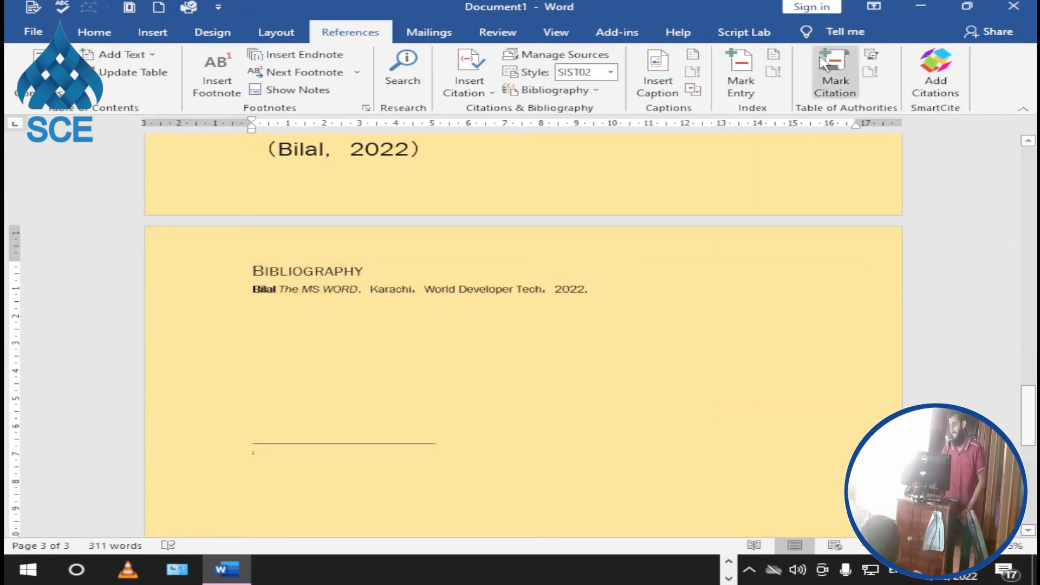
{"action": "left_click", "coordinate": [611, 72]}
{"action": "left_click", "coordinate": [586, 159]}
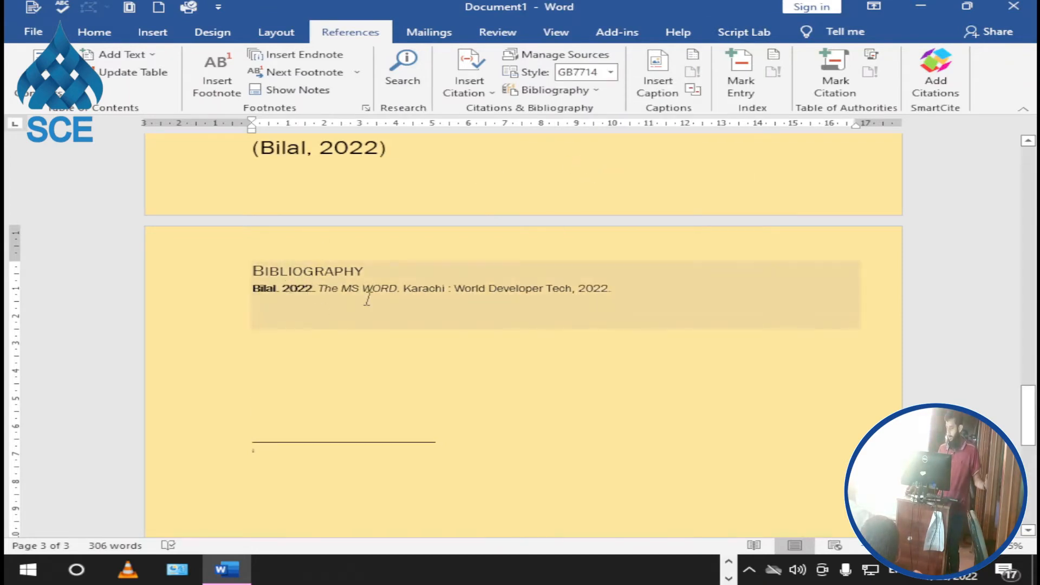
Step: Set the citation and bibliography style to Turabian Sixth Edition
{"action": "left_click", "coordinate": [611, 72]}
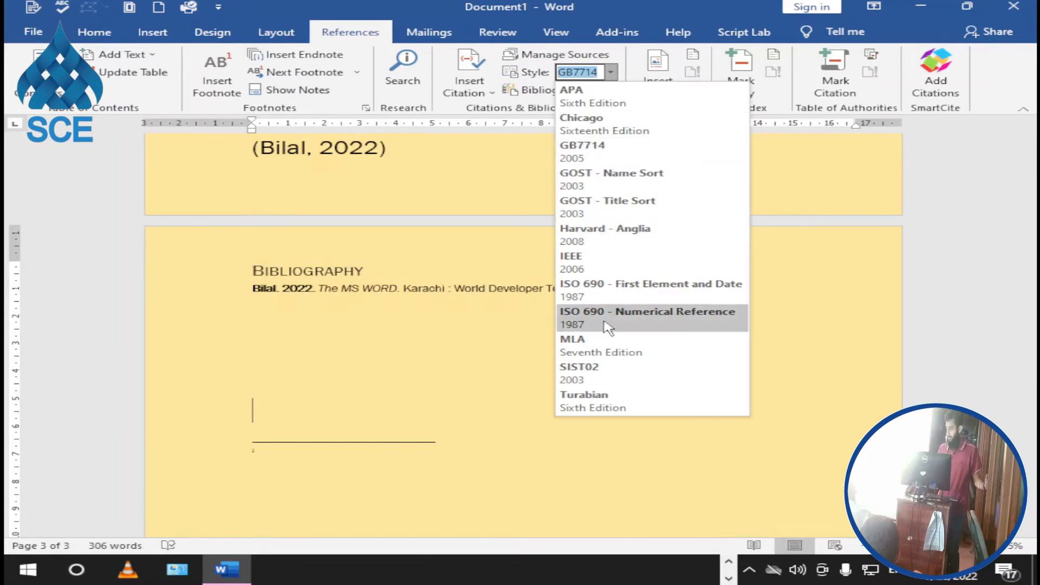
{"action": "left_click", "coordinate": [611, 400]}
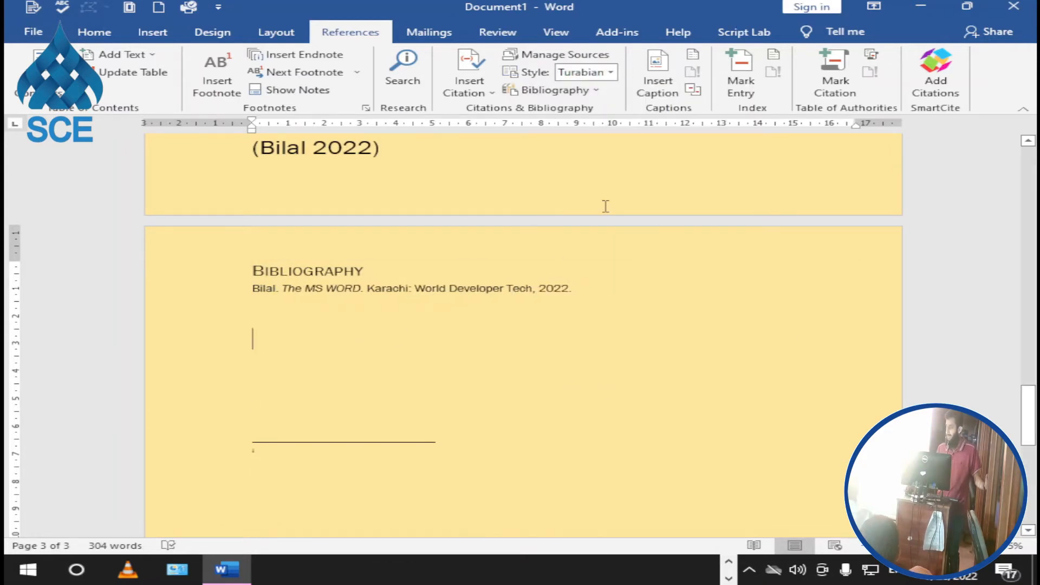
{"action": "scroll", "coordinate": [604, 204], "scroll_direction": "up", "scroll_amount": 2}
Step: Review the master and current source lists, previewing the sources The MS WORD (2022) and asd (2012)
{"action": "left_click", "coordinate": [530, 55]}
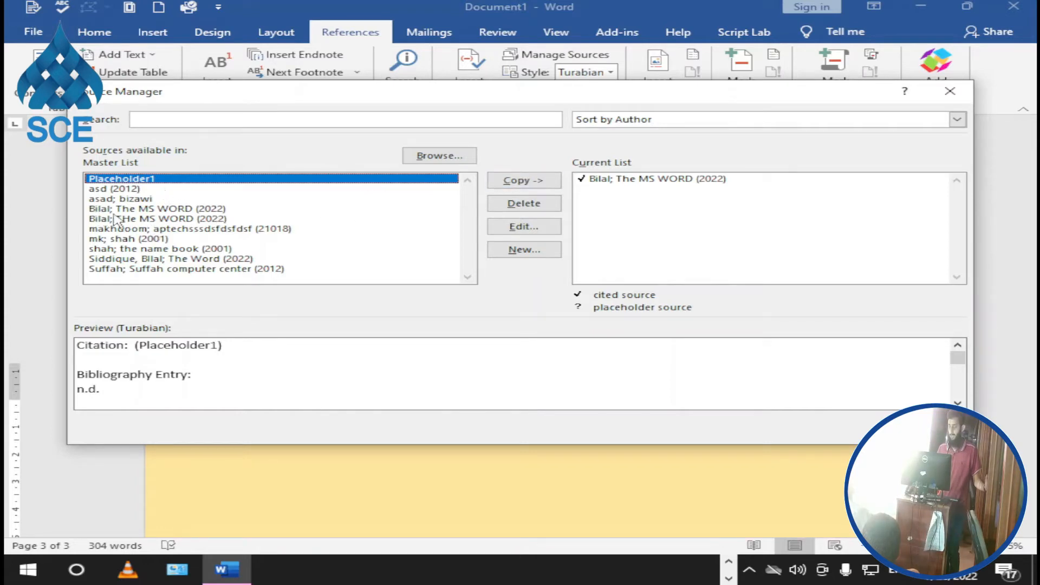
{"action": "left_click", "coordinate": [180, 210]}
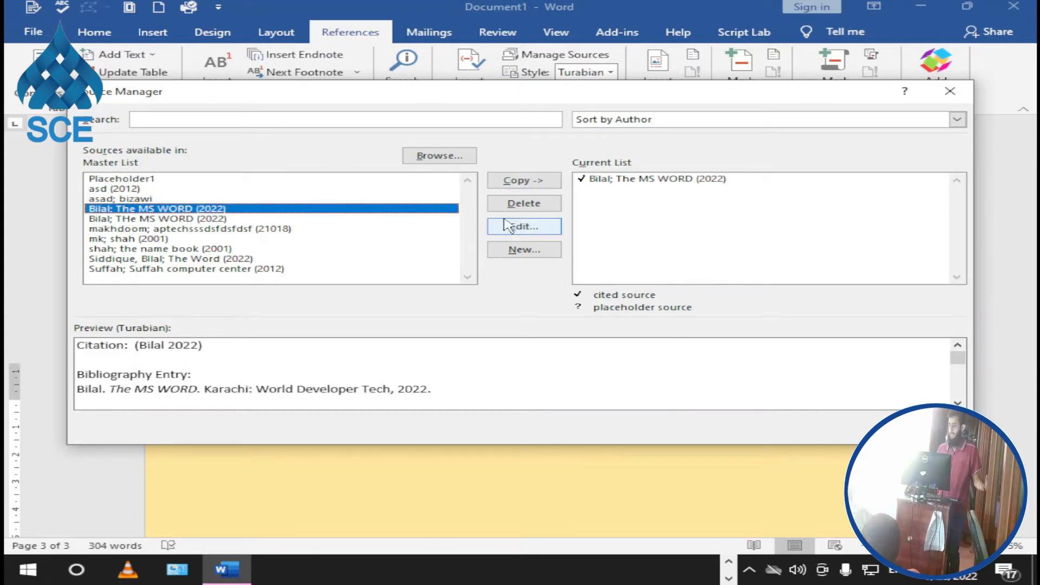
{"action": "left_click", "coordinate": [136, 189]}
{"action": "left_click", "coordinate": [930, 428]}
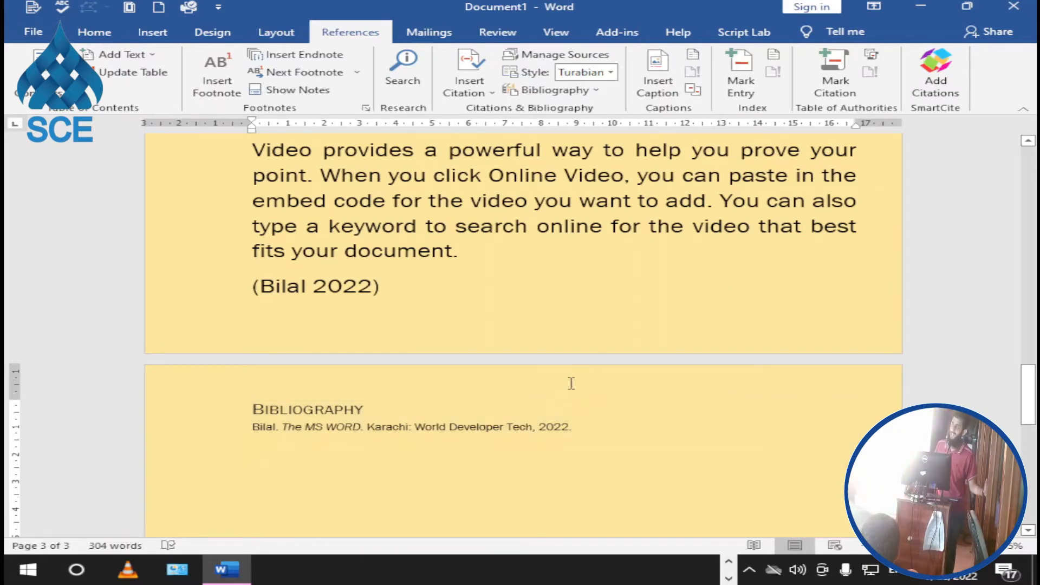
{"action": "left_click", "coordinate": [588, 53]}
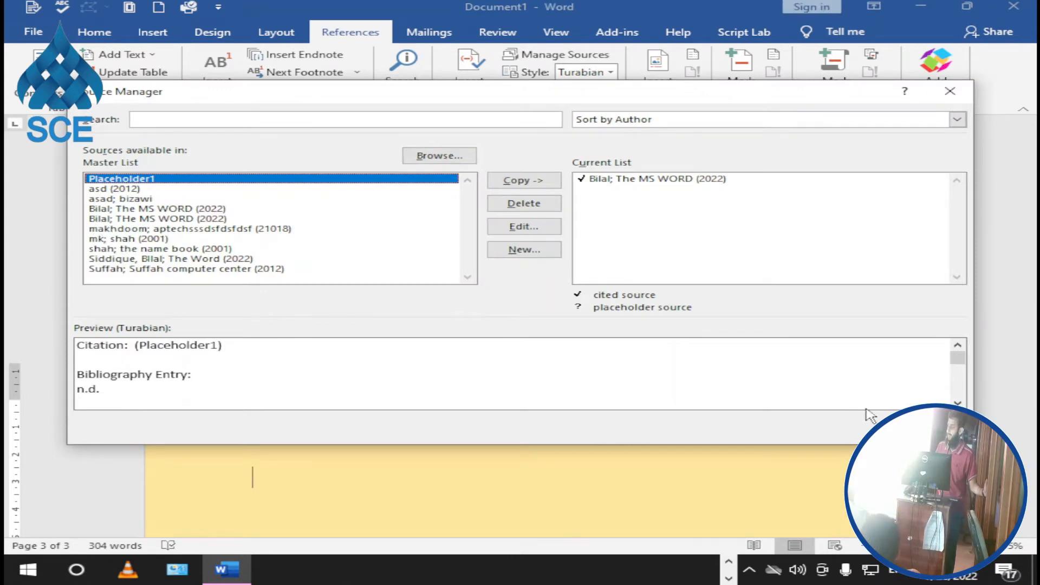
{"action": "left_click", "coordinate": [930, 427]}
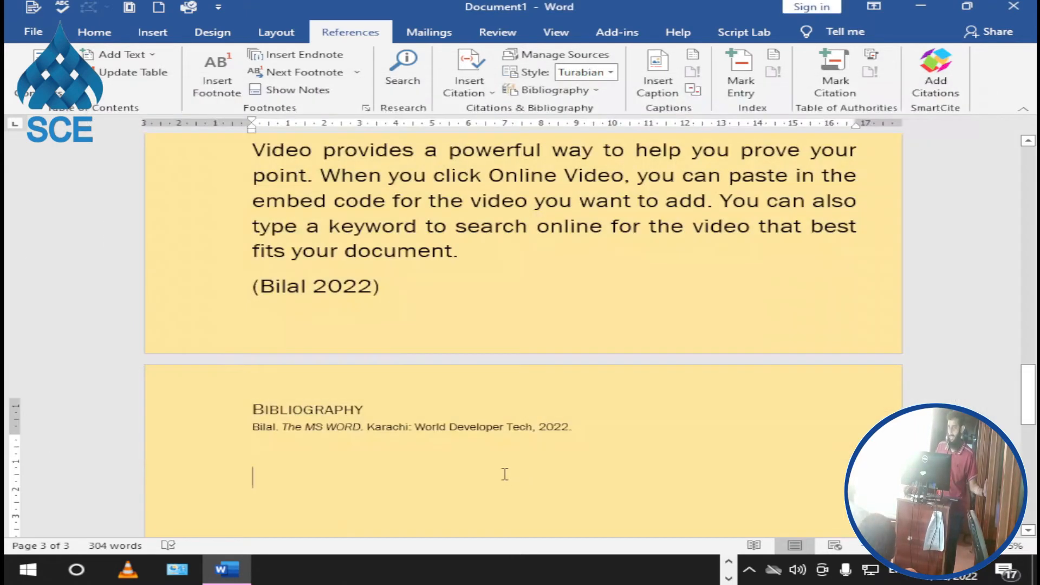
Step: Add blank space below the table of contents on page 1 to push the "What is MS Word:-" section to the next page
{"action": "scroll", "coordinate": [504, 474], "scroll_direction": "up", "scroll_amount": 10}
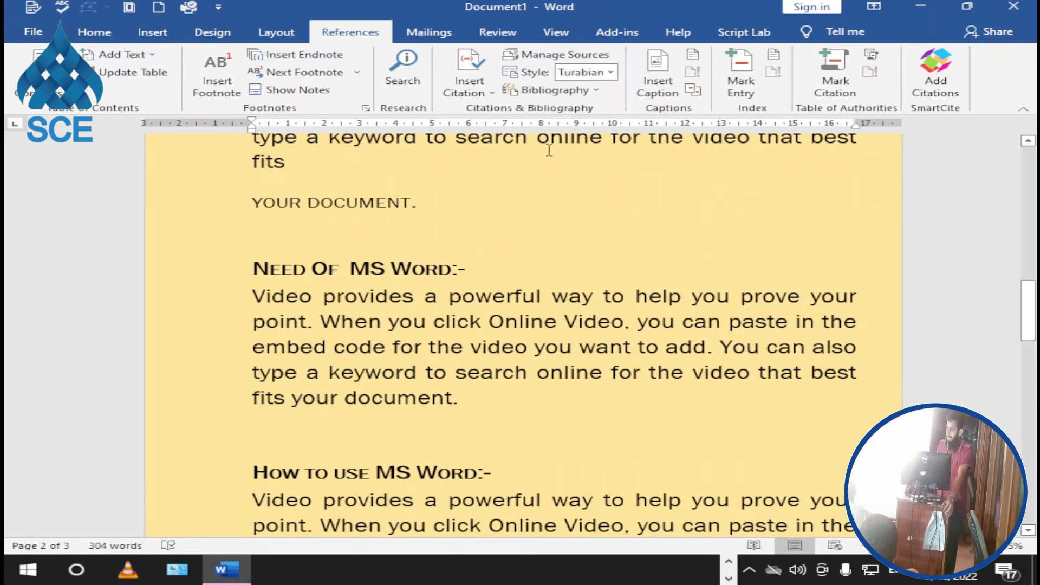
{"action": "scroll", "coordinate": [658, 136], "scroll_direction": "up", "scroll_amount": 1}
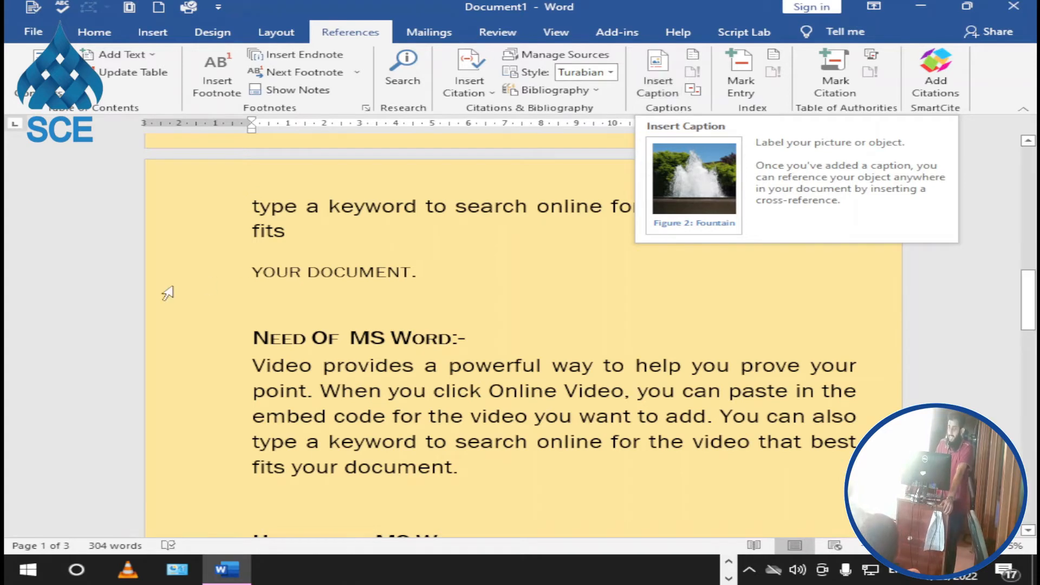
{"action": "scroll", "coordinate": [471, 265], "scroll_direction": "up", "scroll_amount": 5}
{"action": "scroll", "coordinate": [464, 262], "scroll_direction": "up", "scroll_amount": 6}
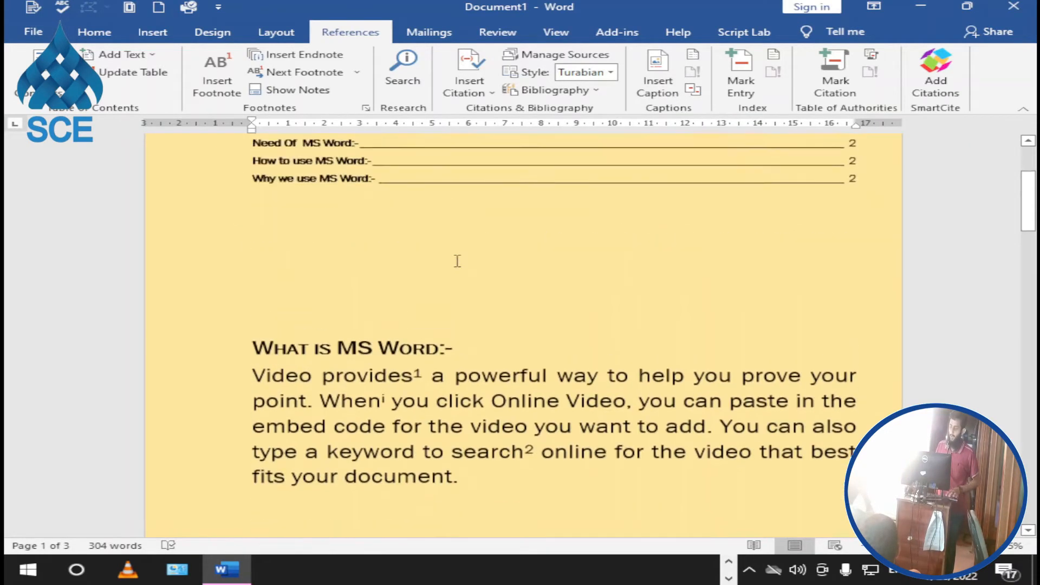
{"action": "key", "text": "Down"}
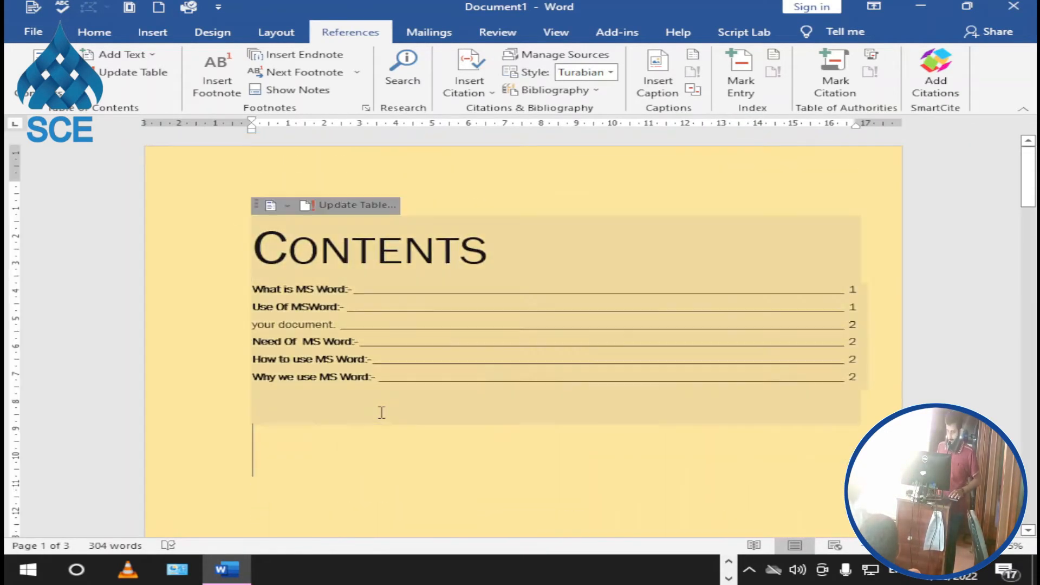
{"action": "scroll", "coordinate": [382, 412], "scroll_direction": "down", "scroll_amount": 4}
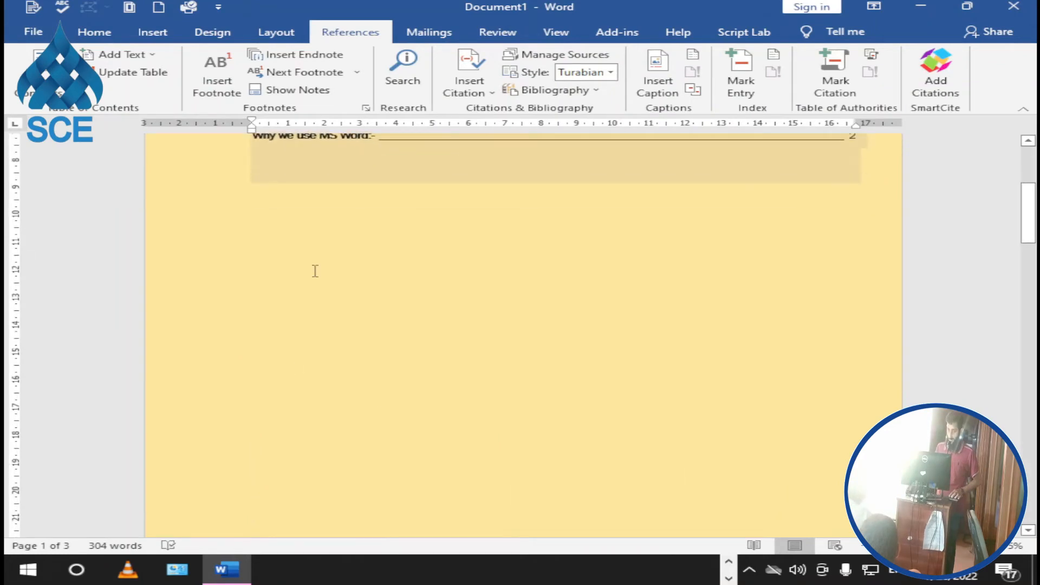
{"action": "key", "text": "Return"}
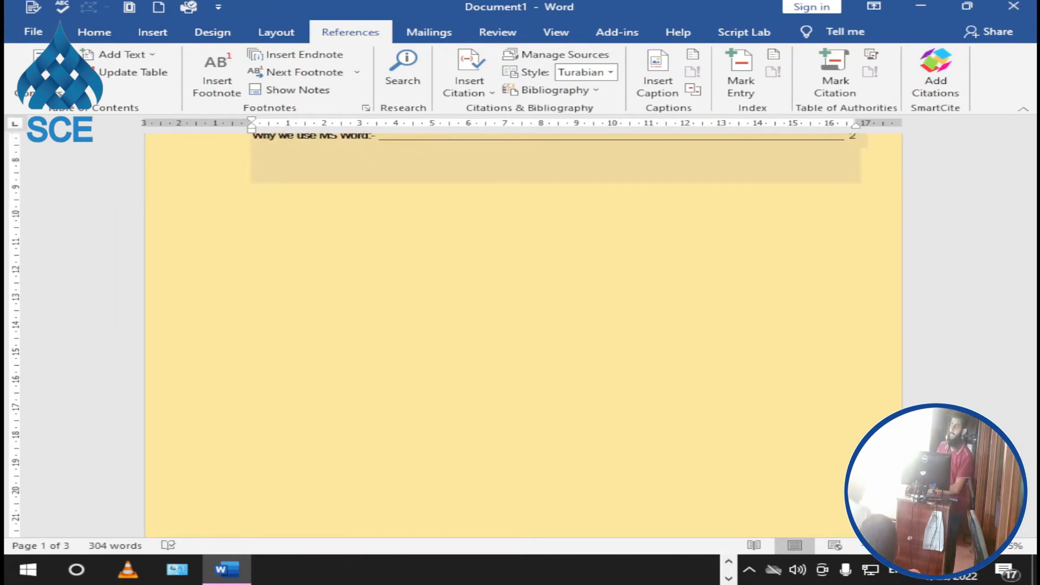
{"action": "scroll", "coordinate": [311, 244], "scroll_direction": "down", "scroll_amount": 1}
{"action": "scroll", "coordinate": [302, 197], "scroll_direction": "up", "scroll_amount": 4}
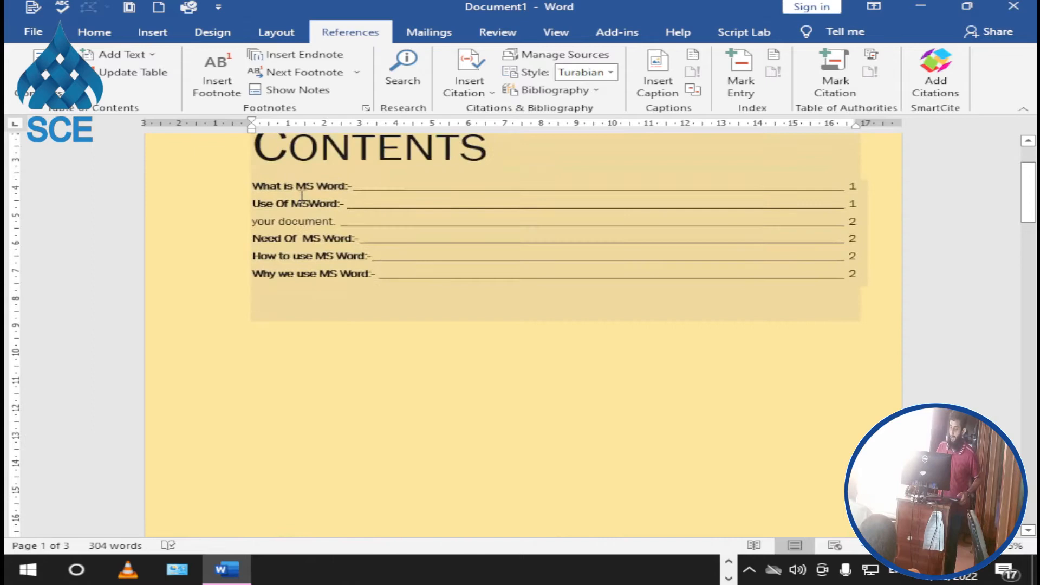
Step: Follow the "Need Of MS Word:-" entry in the table of contents to its heading, and return to the contents page
{"action": "left_click", "coordinate": [302, 239], "text": "ctrl"}
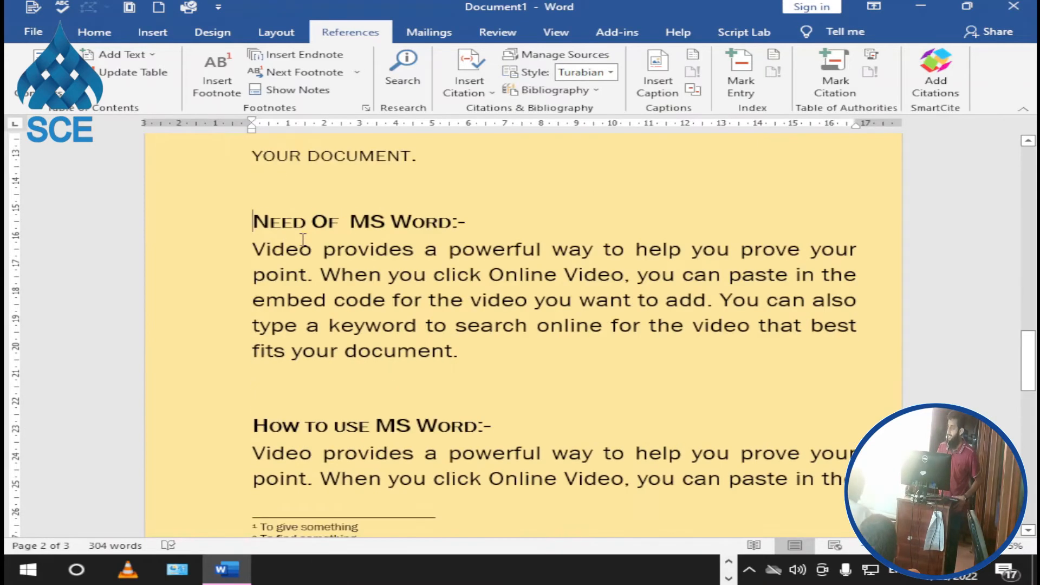
{"action": "scroll", "coordinate": [302, 239], "scroll_direction": "up", "scroll_amount": 15}
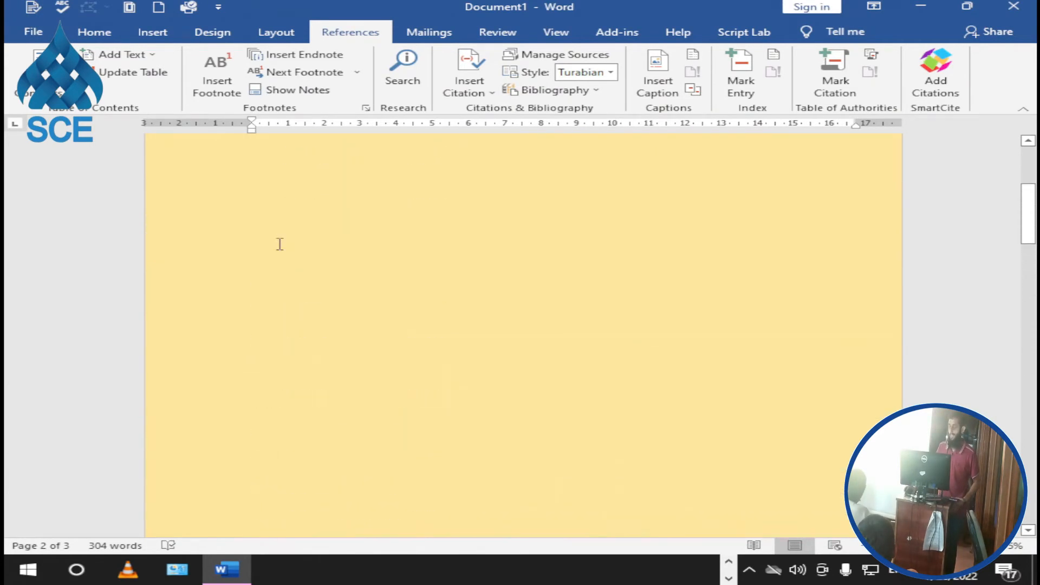
{"action": "scroll", "coordinate": [280, 244], "scroll_direction": "up", "scroll_amount": 6}
{"action": "scroll", "coordinate": [203, 173], "scroll_direction": "down", "scroll_amount": 3}
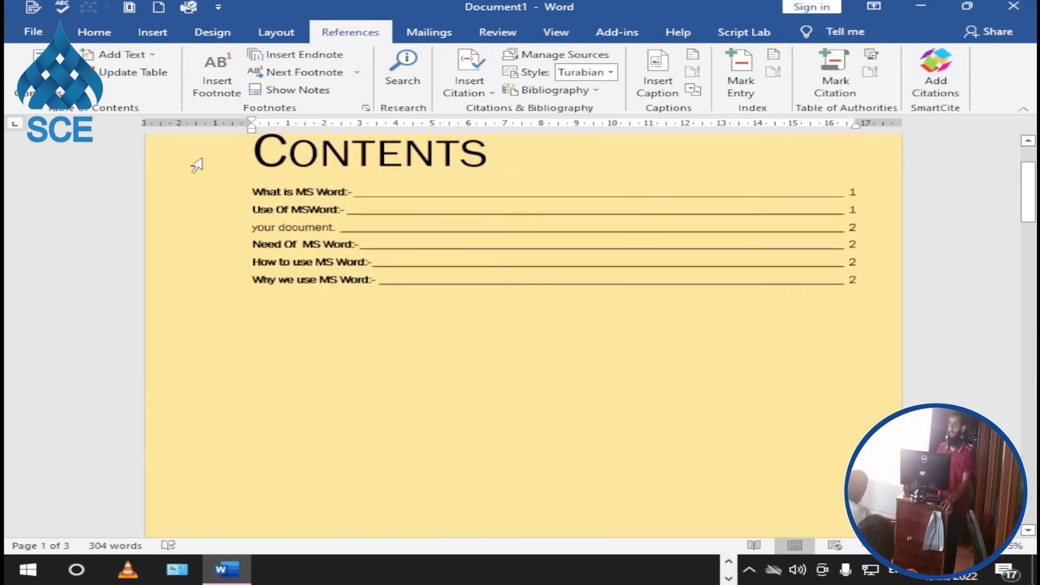
{"action": "scroll", "coordinate": [196, 166], "scroll_direction": "down", "scroll_amount": 1}
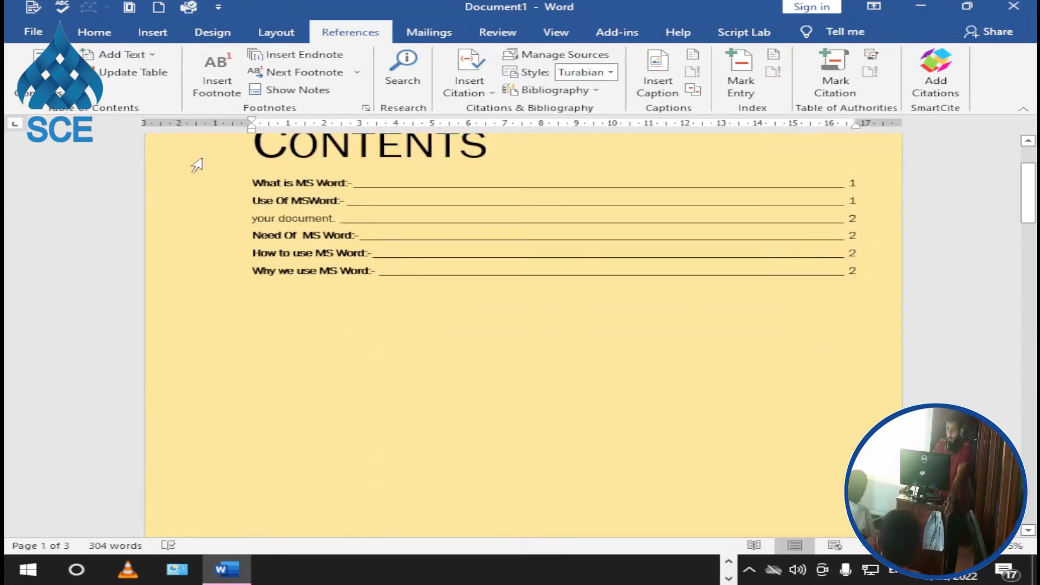
Step: Add the line "This to go on the last page" in the blank space below the table of contents, followed by a new paragraph
{"action": "left_click", "coordinate": [335, 266]}
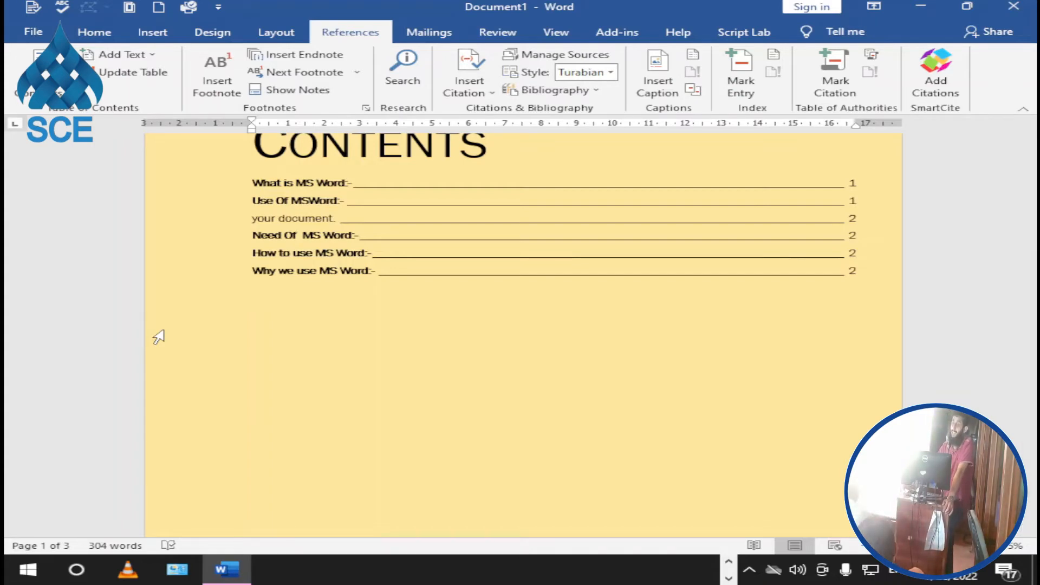
{"action": "scroll", "coordinate": [571, 232], "scroll_direction": "up", "scroll_amount": 2}
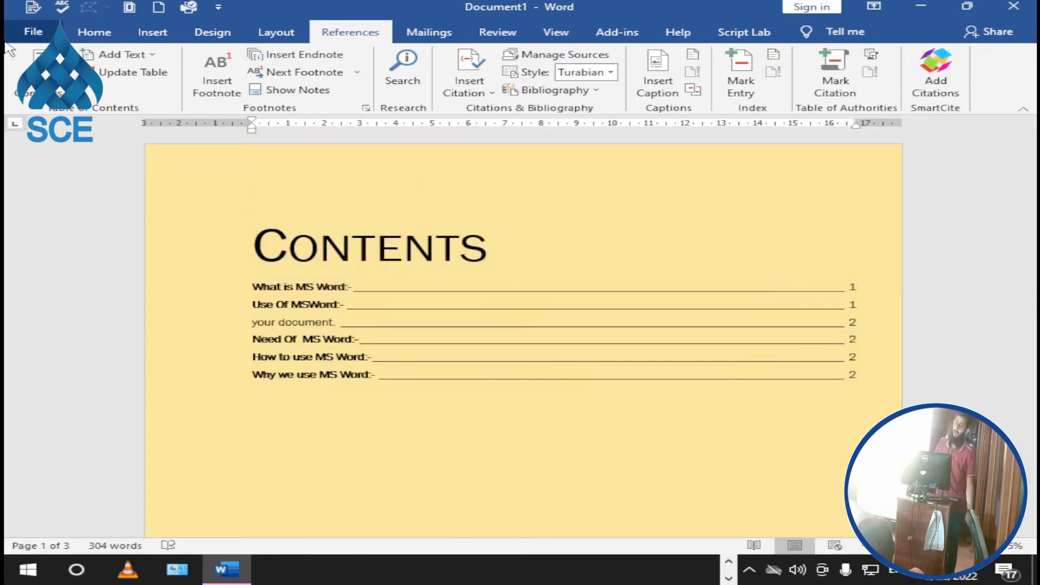
{"action": "scroll", "coordinate": [267, 406], "scroll_direction": "down", "scroll_amount": 5}
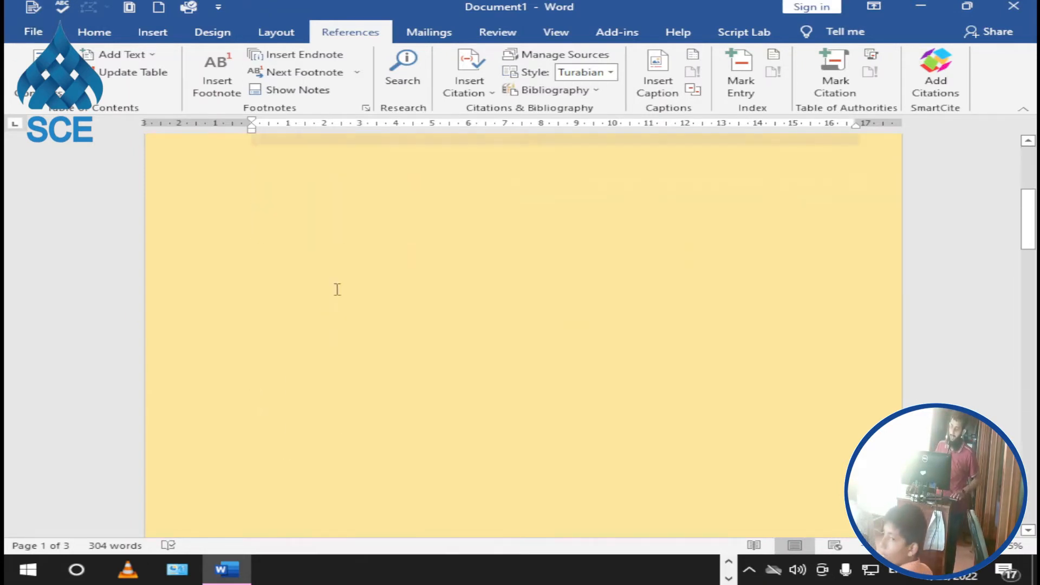
{"action": "left_click", "coordinate": [333, 286]}
{"action": "type", "text": "t"}
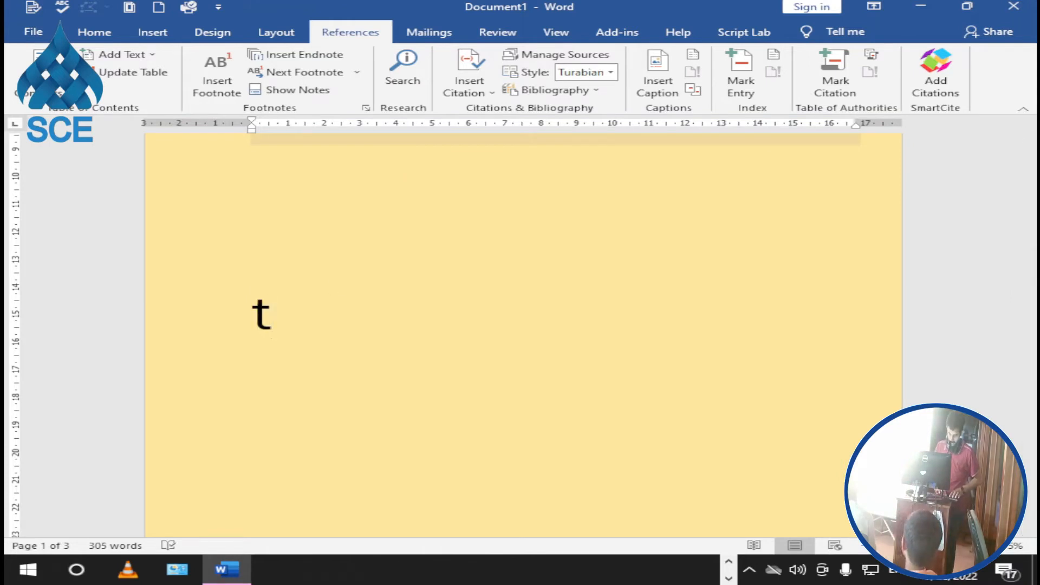
{"action": "type", "text": "his to go"}
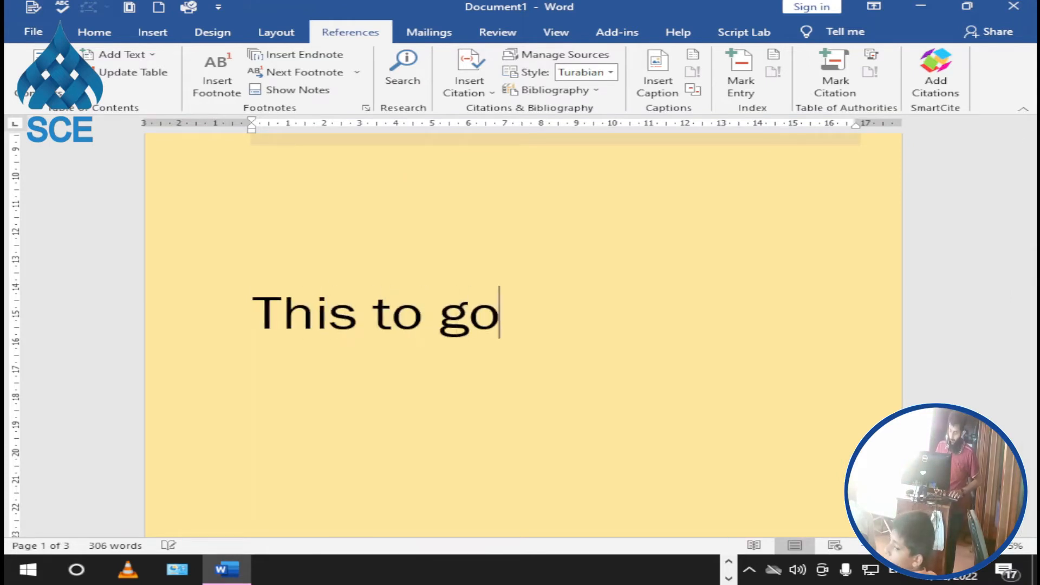
{"action": "type", "text": " on the "}
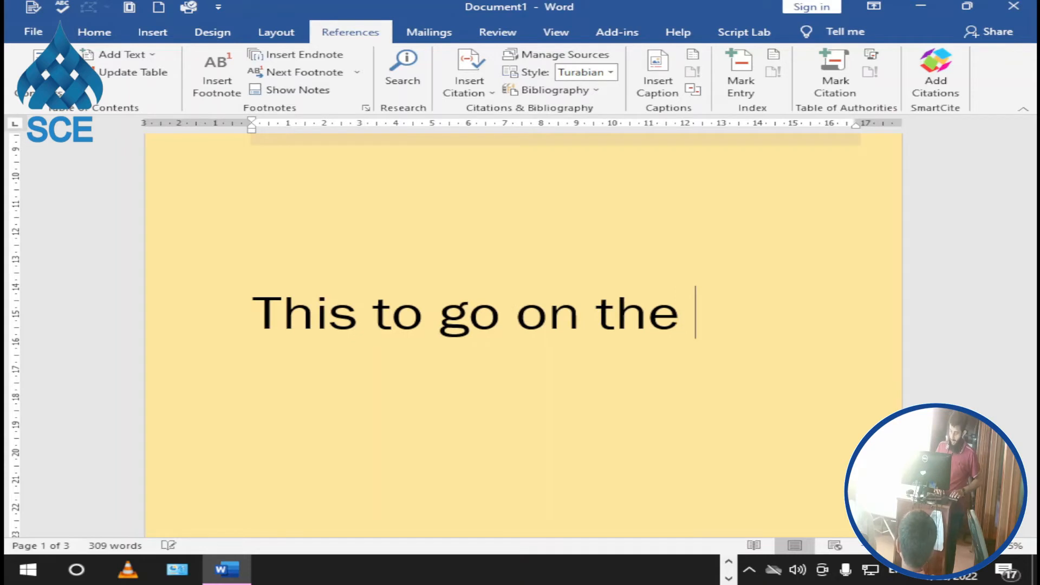
{"action": "type", "text": "last page"}
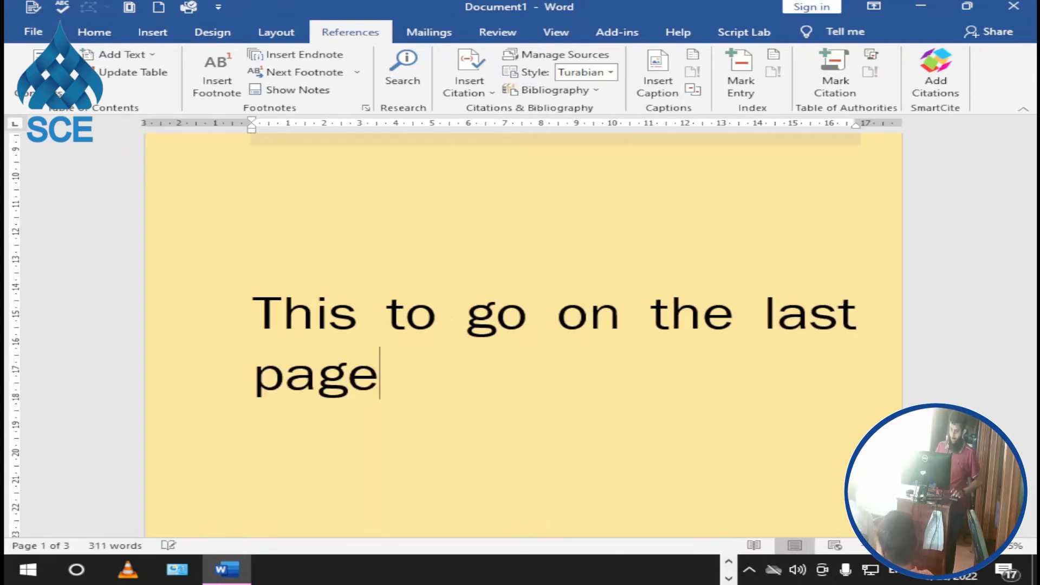
{"action": "key", "text": "Return"}
{"action": "scroll", "coordinate": [474, 333], "scroll_direction": "down", "scroll_amount": 4, "text": "ctrl"}
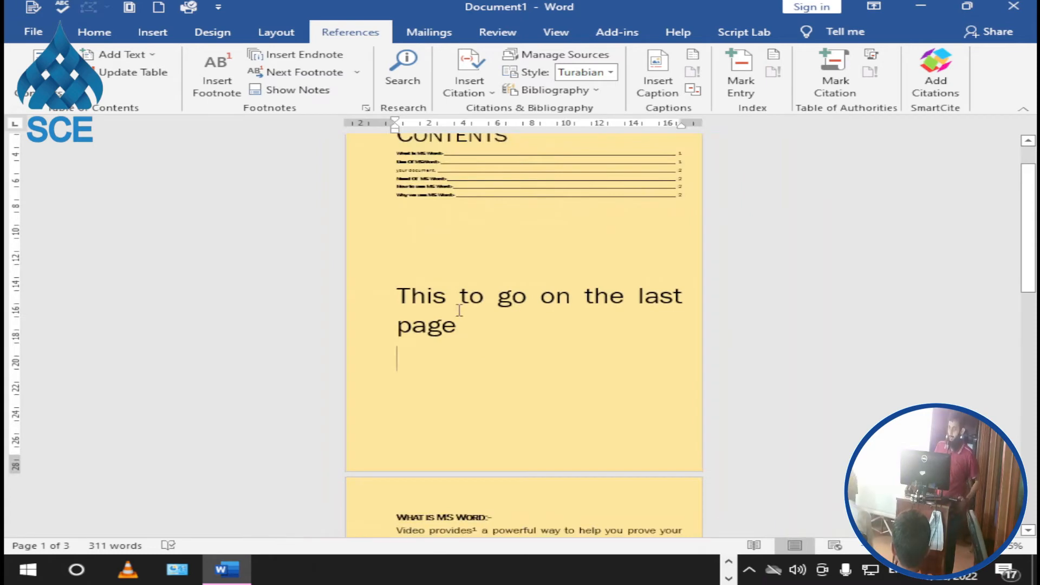
Step: Reduce the font size of the line "This to go on the last page" by four increments so it fits on one line
{"action": "double_click", "coordinate": [435, 299]}
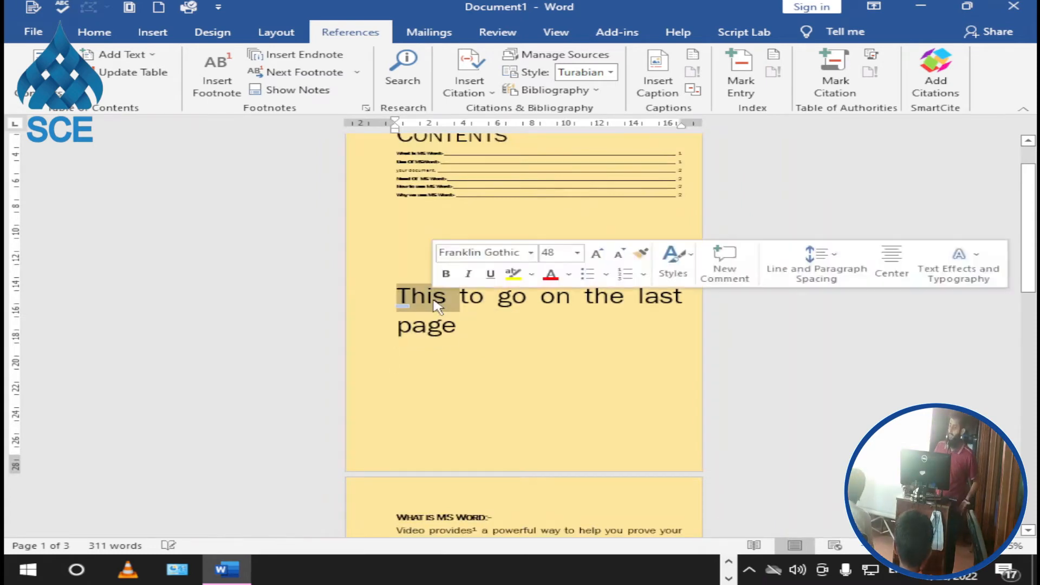
{"action": "left_click", "coordinate": [534, 335]}
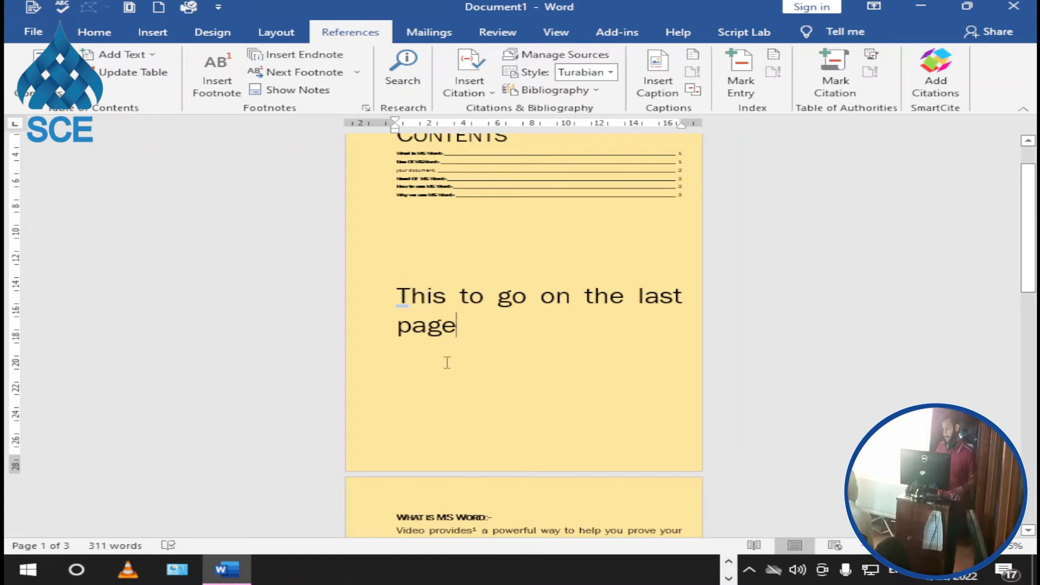
{"action": "left_click_drag", "start_coordinate": [459, 324], "coordinate": [370, 293]}
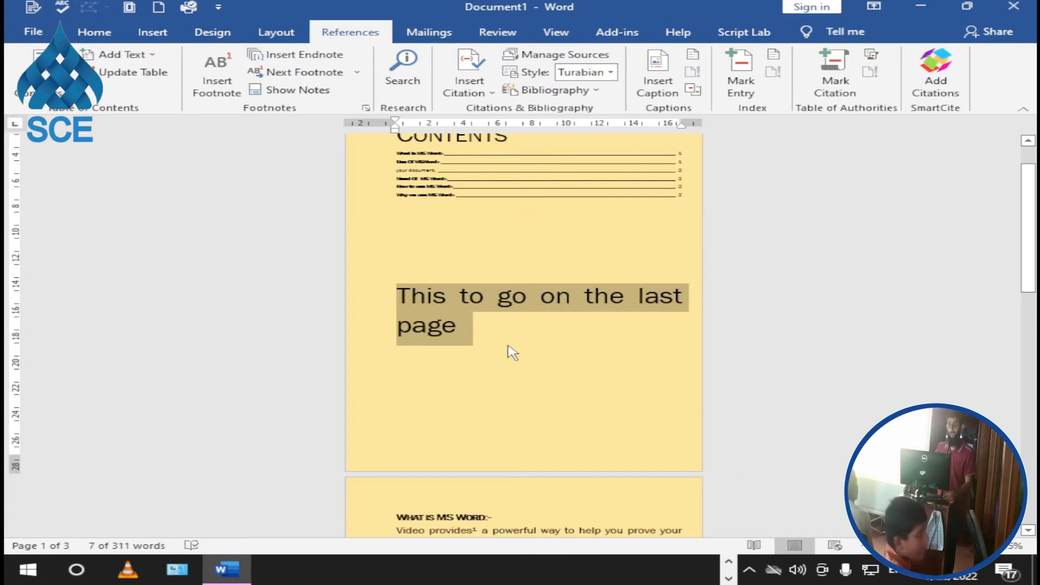
{"action": "left_click_drag", "start_coordinate": [512, 353], "coordinate": [361, 313]}
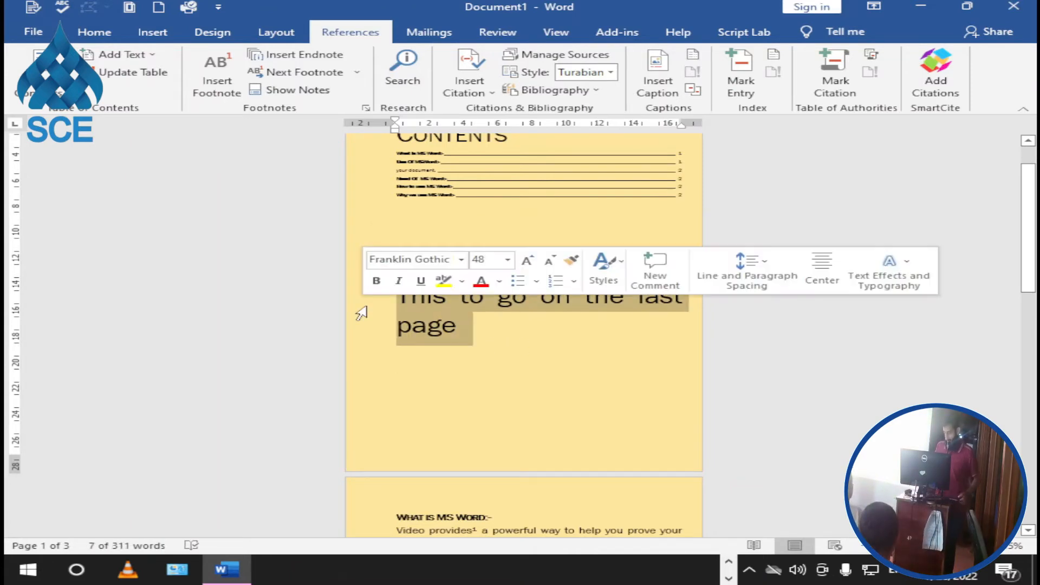
{"action": "key", "text": "ctrl+shift+comma"}
{"action": "key", "text": "ctrl+shift+comma"}
{"action": "key", "text": "ctrl+shift+comma"}
{"action": "key", "text": "ctrl+shift+comma"}
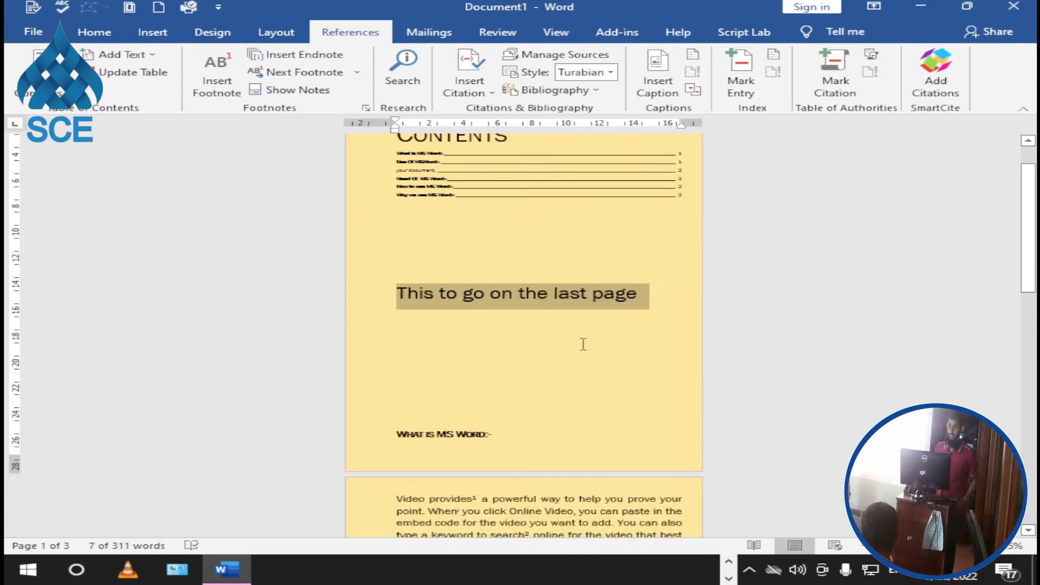
{"action": "left_click", "coordinate": [545, 318]}
{"action": "scroll", "coordinate": [547, 319], "scroll_direction": "up", "scroll_amount": 8}
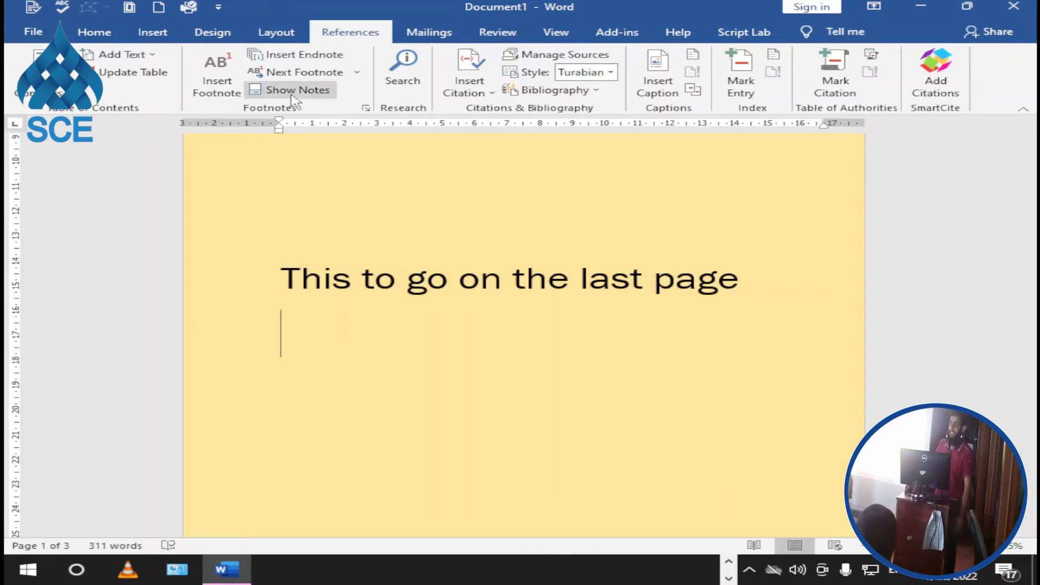
{"action": "left_click", "coordinate": [269, 34]}
{"action": "left_click", "coordinate": [206, 33]}
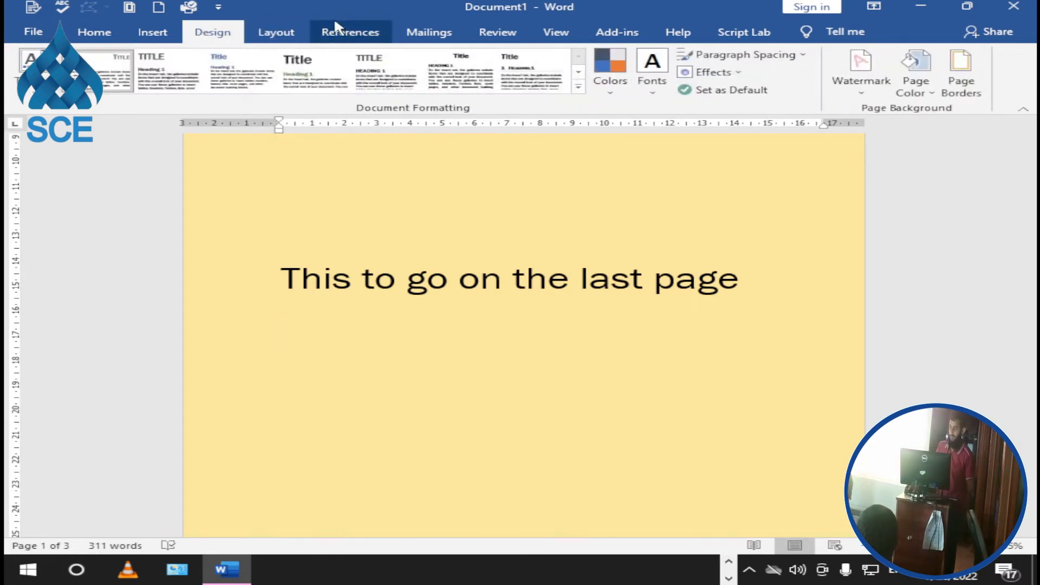
{"action": "left_click", "coordinate": [339, 34]}
{"action": "left_click", "coordinate": [273, 34]}
{"action": "left_click", "coordinate": [216, 36]}
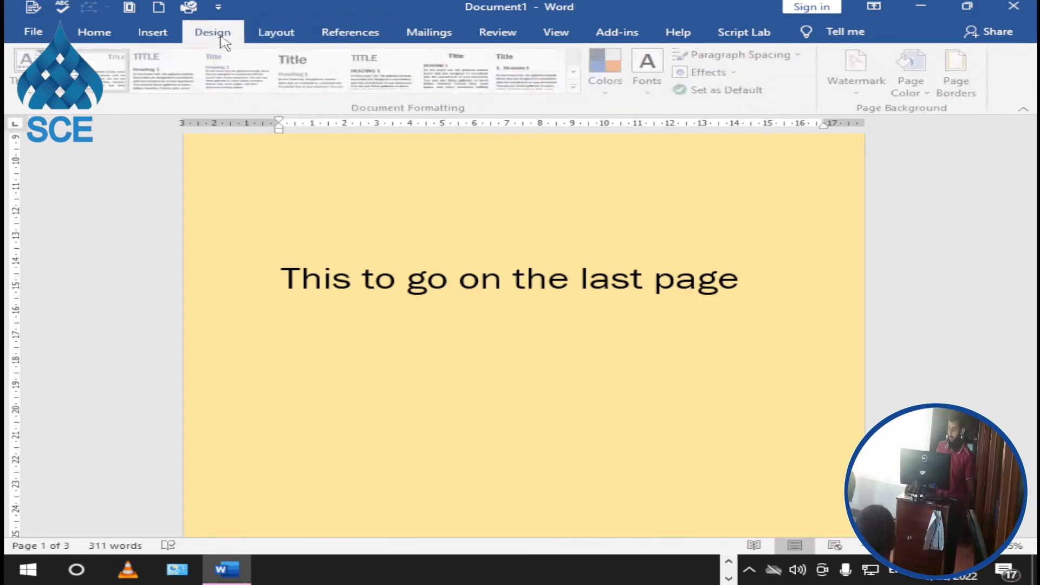
{"action": "left_click", "coordinate": [178, 36]}
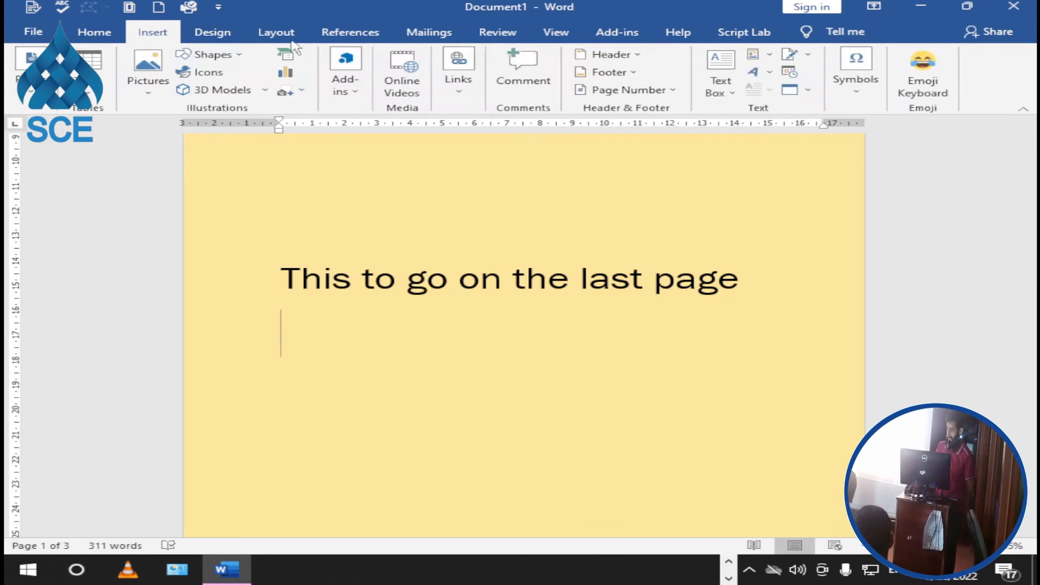
{"action": "left_click", "coordinate": [475, 97]}
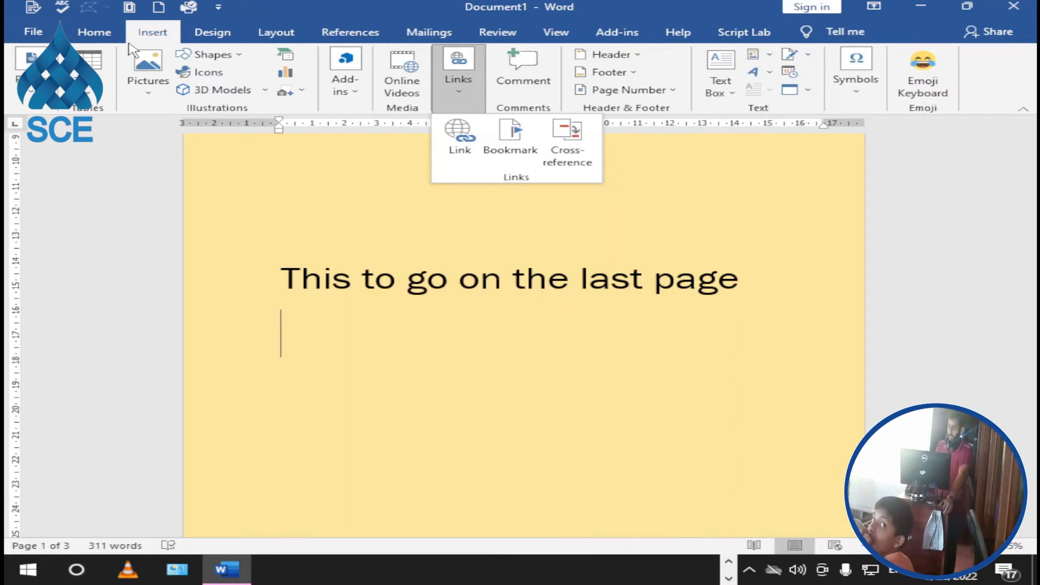
{"action": "left_click", "coordinate": [215, 37]}
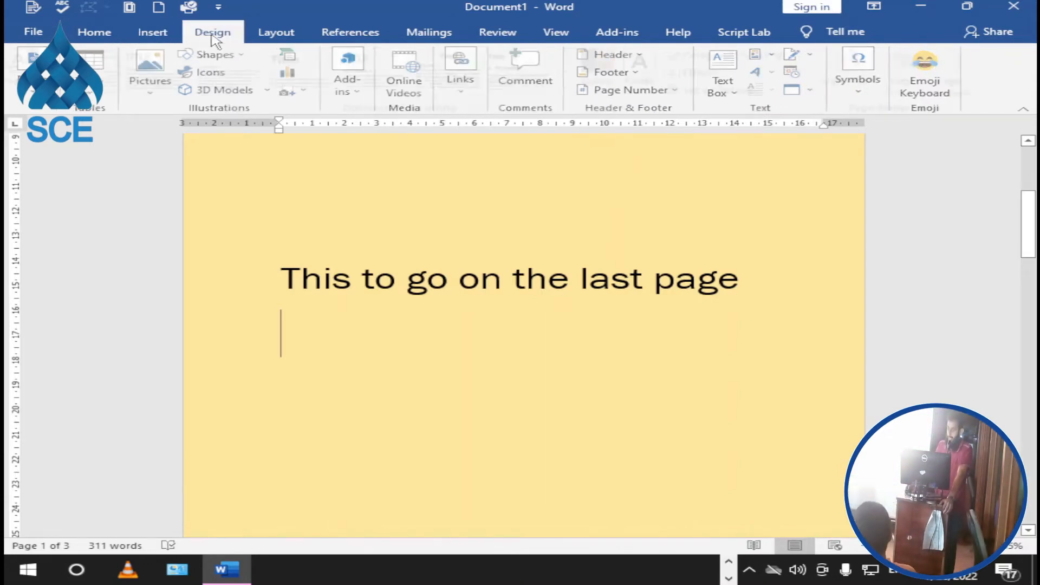
{"action": "left_click", "coordinate": [273, 39]}
{"action": "left_click", "coordinate": [334, 36]}
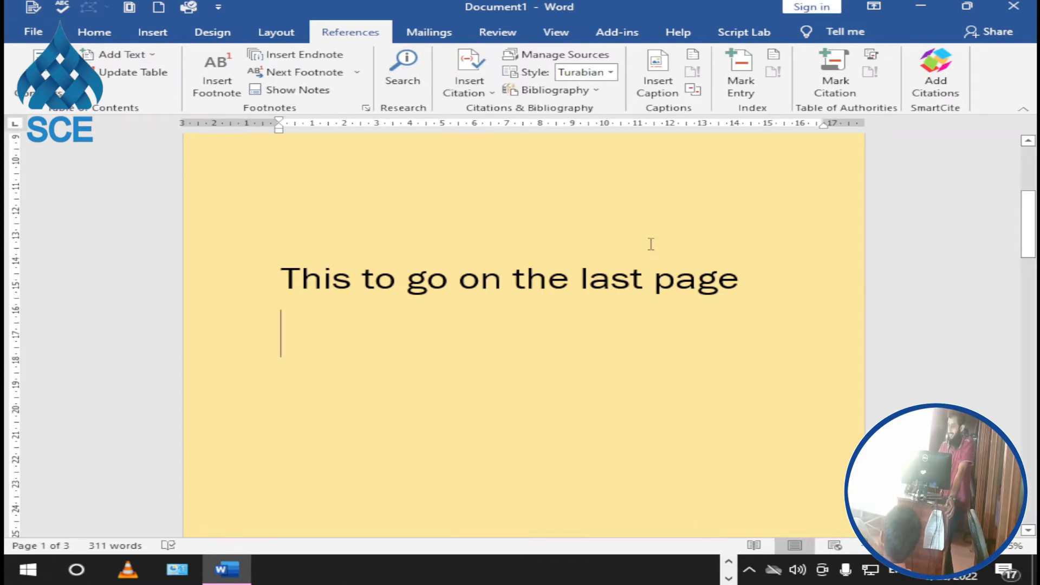
{"action": "scroll", "coordinate": [651, 278], "scroll_direction": "down", "scroll_amount": 1}
{"action": "scroll", "coordinate": [628, 266], "scroll_direction": "up", "scroll_amount": 5}
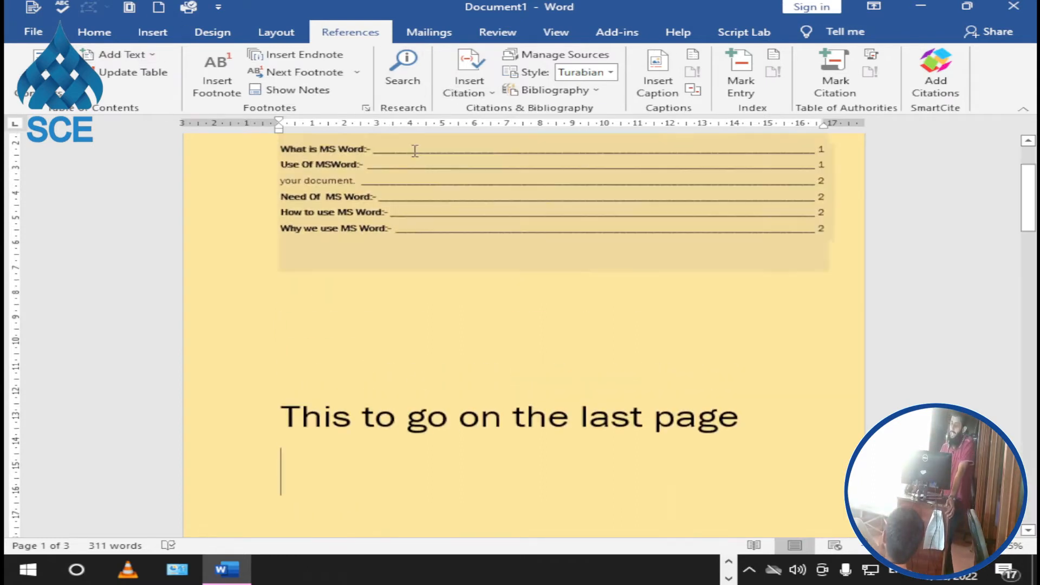
{"action": "left_click", "coordinate": [422, 33]}
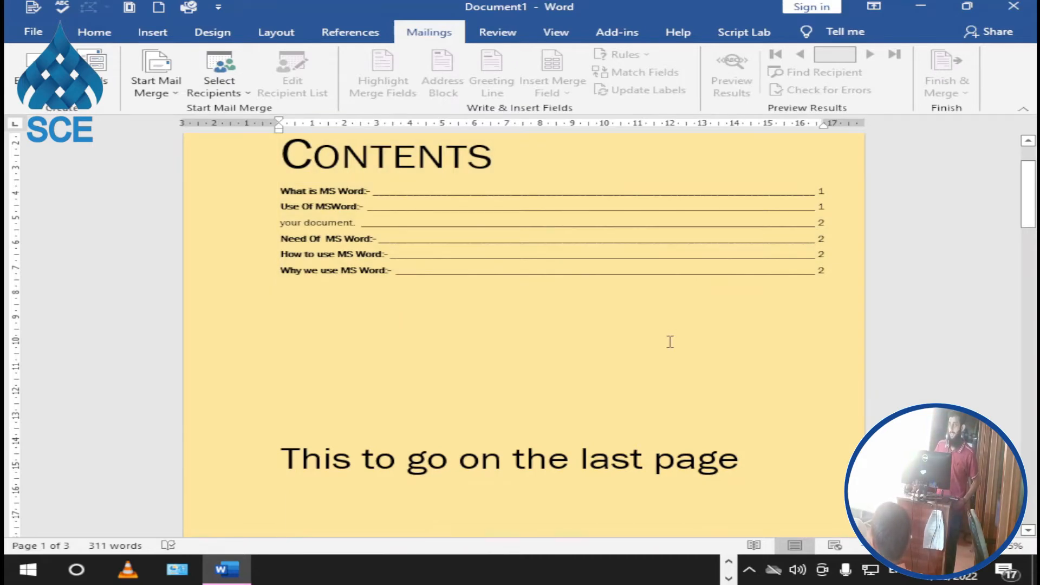
{"action": "left_click", "coordinate": [453, 395]}
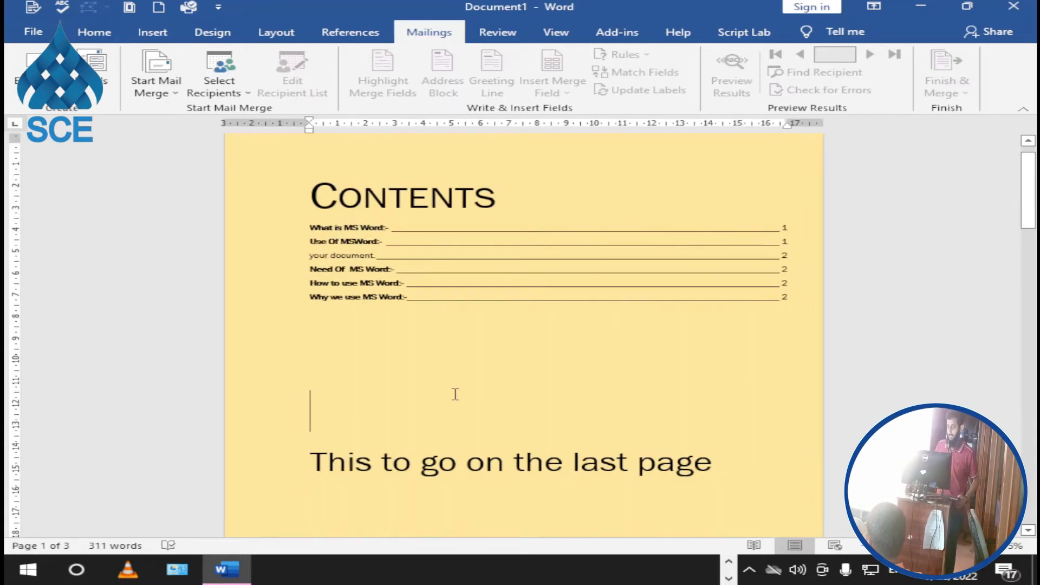
{"action": "left_click", "coordinate": [374, 33]}
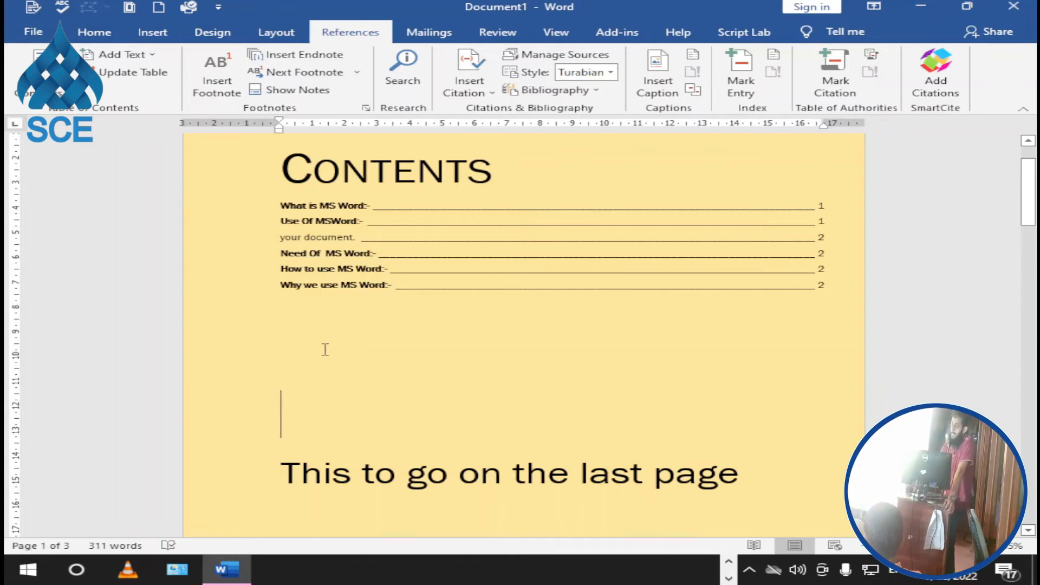
Step: Add three blank paragraphs between the table of contents and the line "This to go on the last page"
{"action": "left_click", "coordinate": [308, 315]}
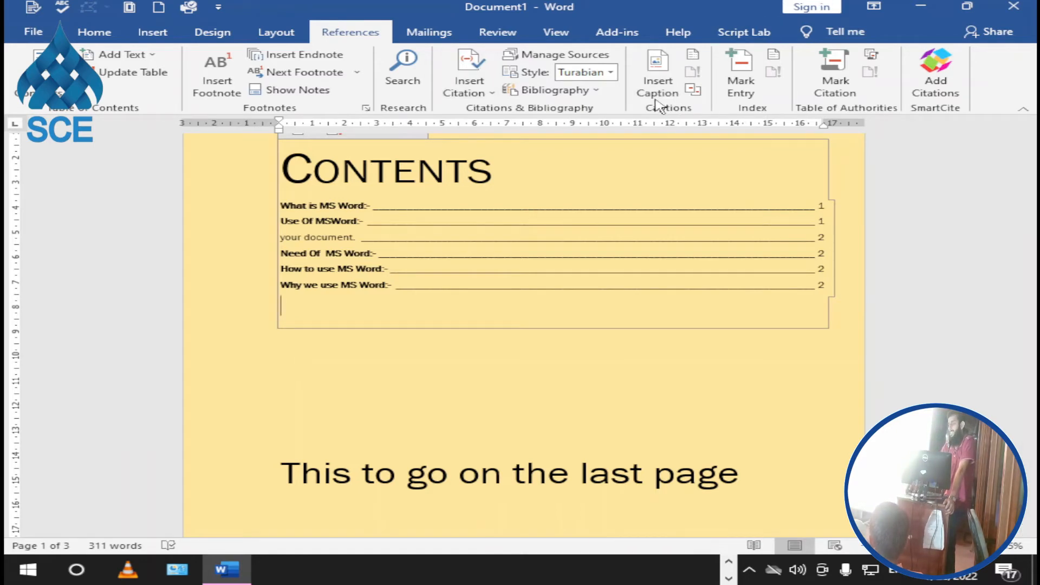
{"action": "scroll", "coordinate": [407, 309], "scroll_direction": "down", "scroll_amount": 2}
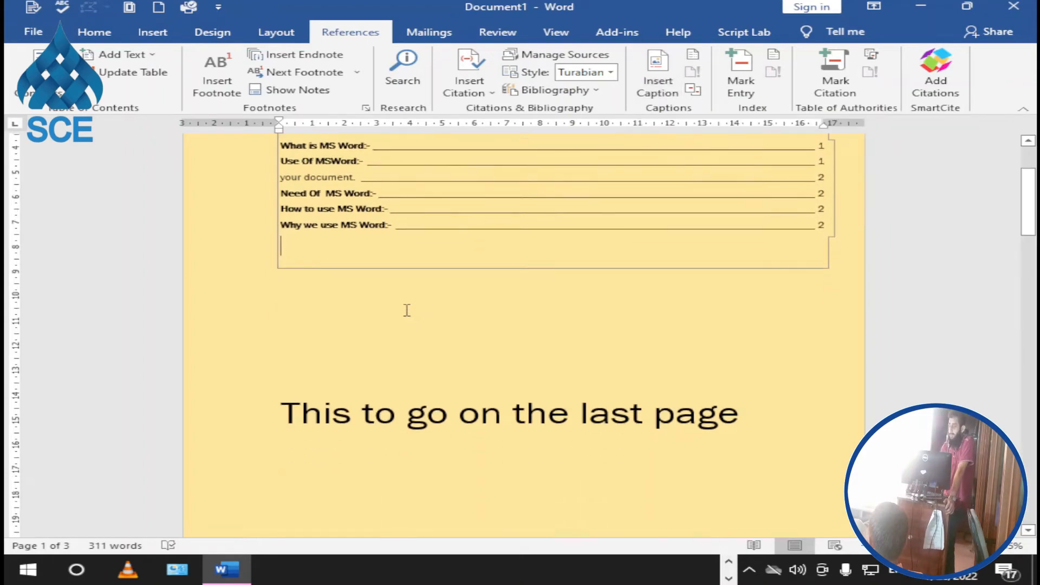
{"action": "left_click", "coordinate": [405, 310]}
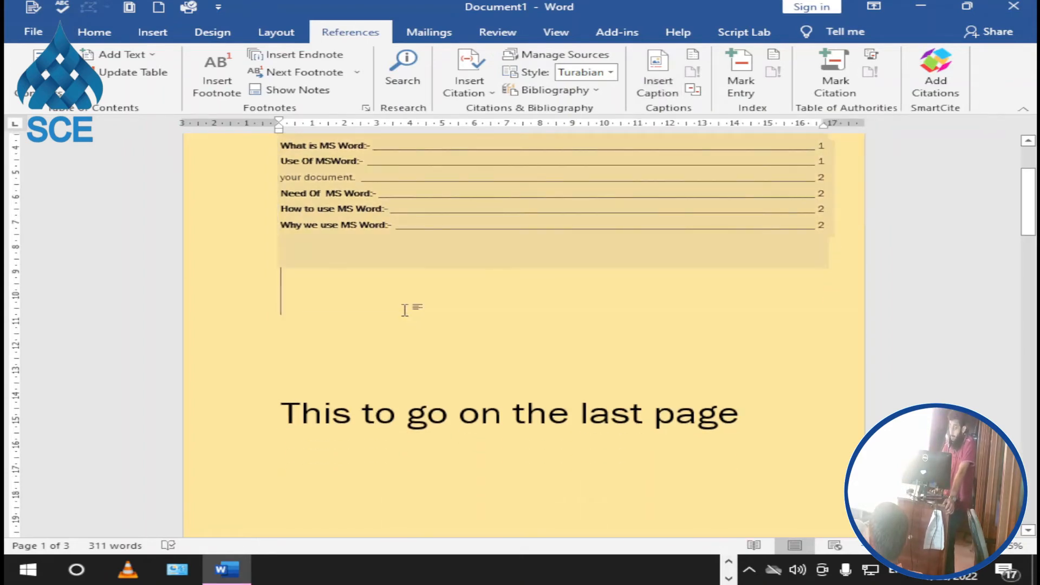
{"action": "key", "text": "Return"}
{"action": "key", "text": "Return"}
{"action": "key", "text": "Return"}
Step: Insert the picture Administrator - DESKTOP-LFTSAGG.BMP from the device's Pictures folder into the blank space just below the table of contents
{"action": "left_click", "coordinate": [277, 267]}
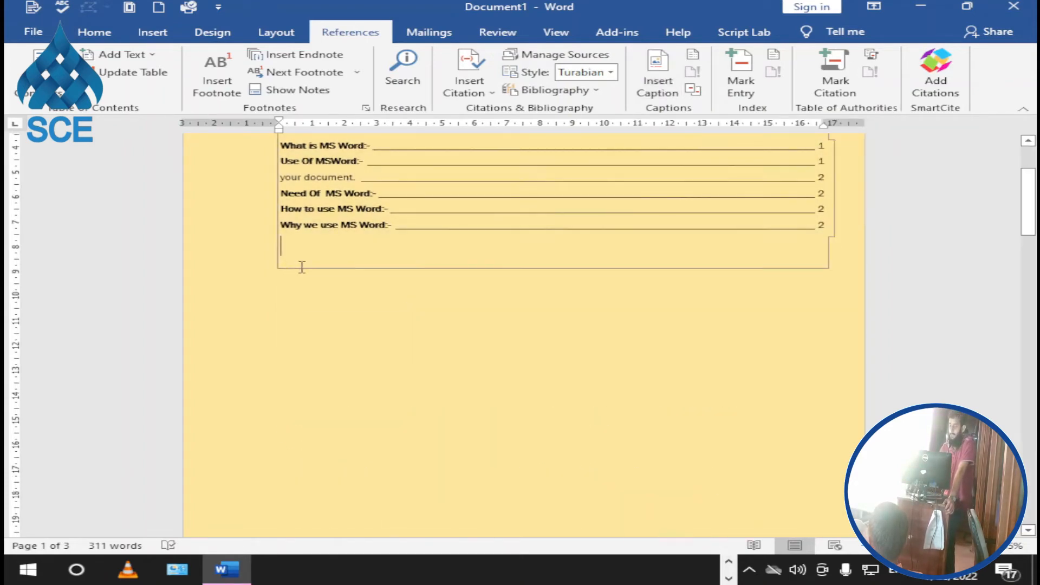
{"action": "left_click", "coordinate": [325, 297]}
{"action": "left_click", "coordinate": [139, 38]}
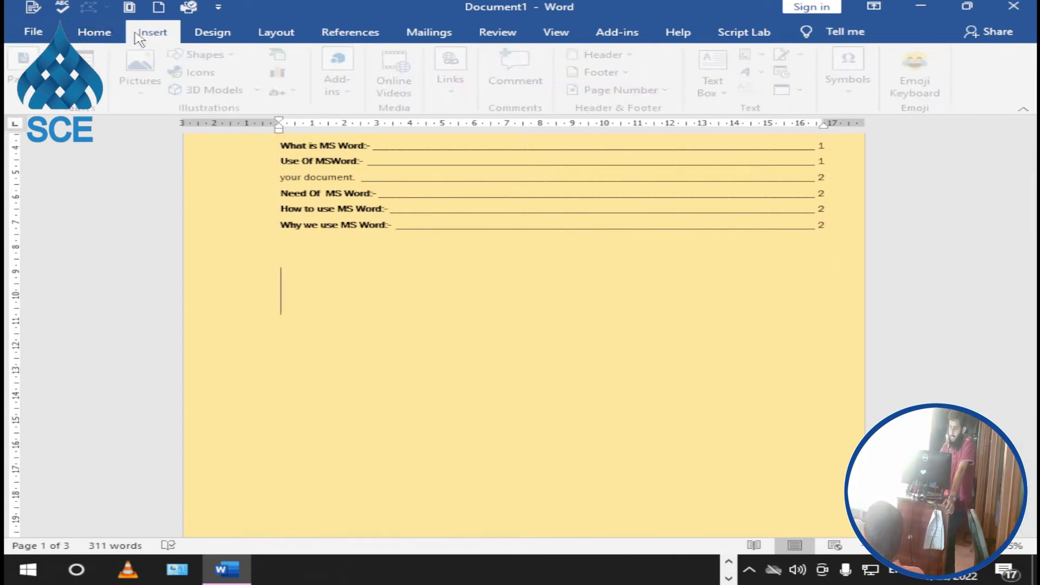
{"action": "left_click", "coordinate": [151, 75]}
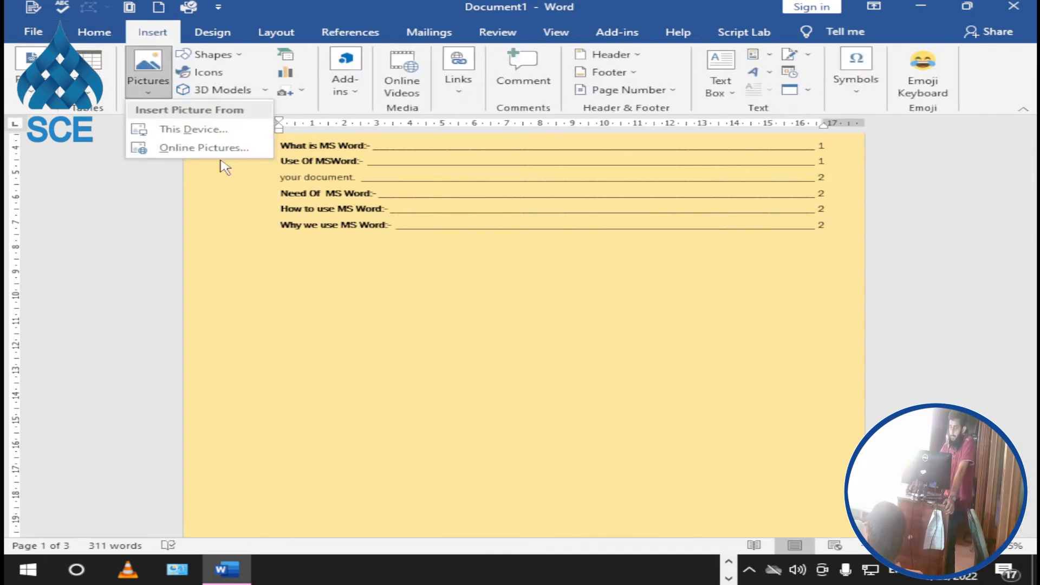
{"action": "left_click", "coordinate": [211, 130]}
{"action": "left_click", "coordinate": [504, 253]}
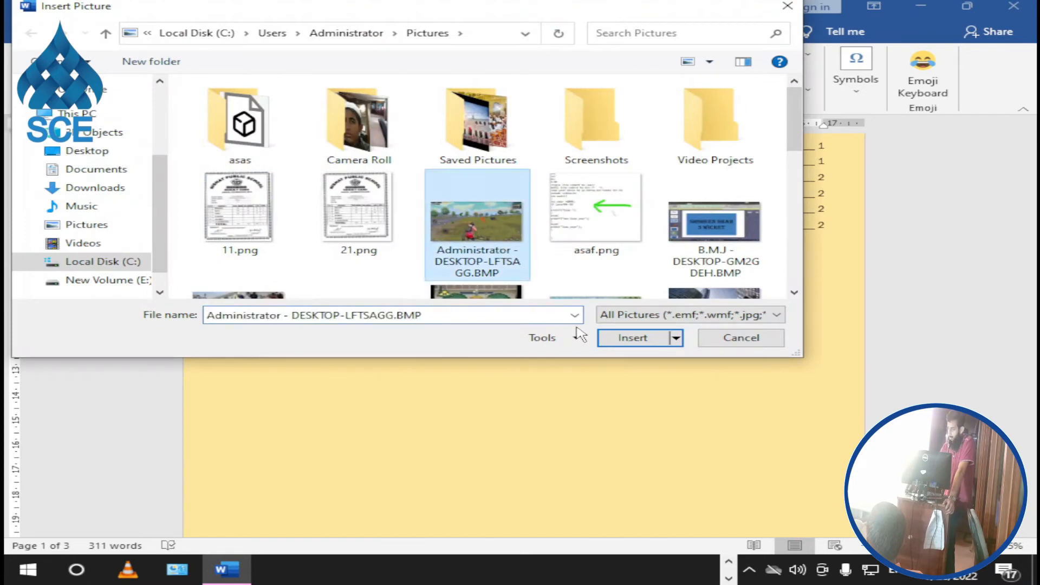
{"action": "left_click", "coordinate": [629, 342]}
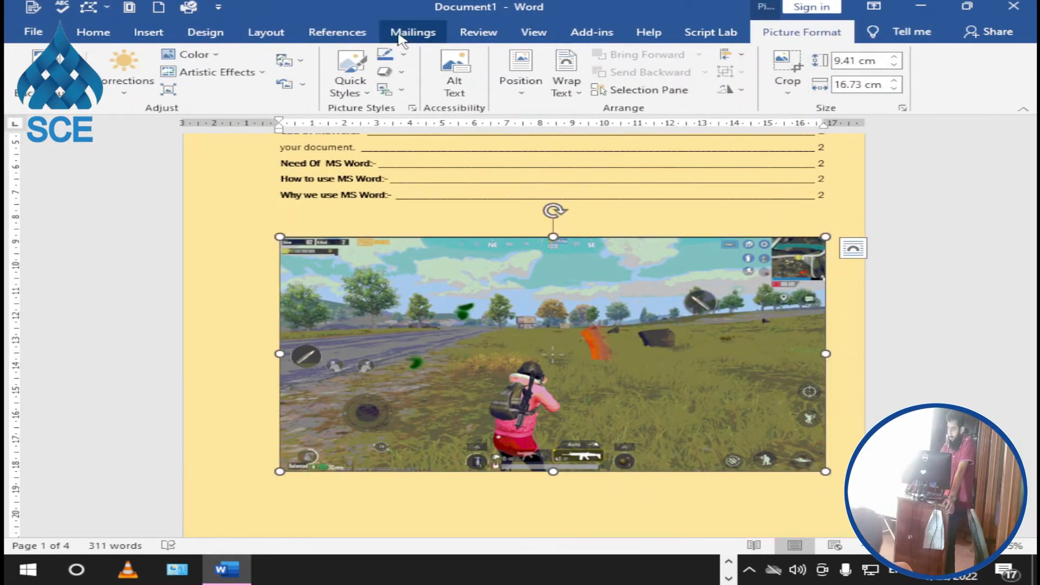
Step: Add the caption "Figure 1" to the inserted picture, with the Figure label and the position below the selected item
{"action": "left_click", "coordinate": [337, 32]}
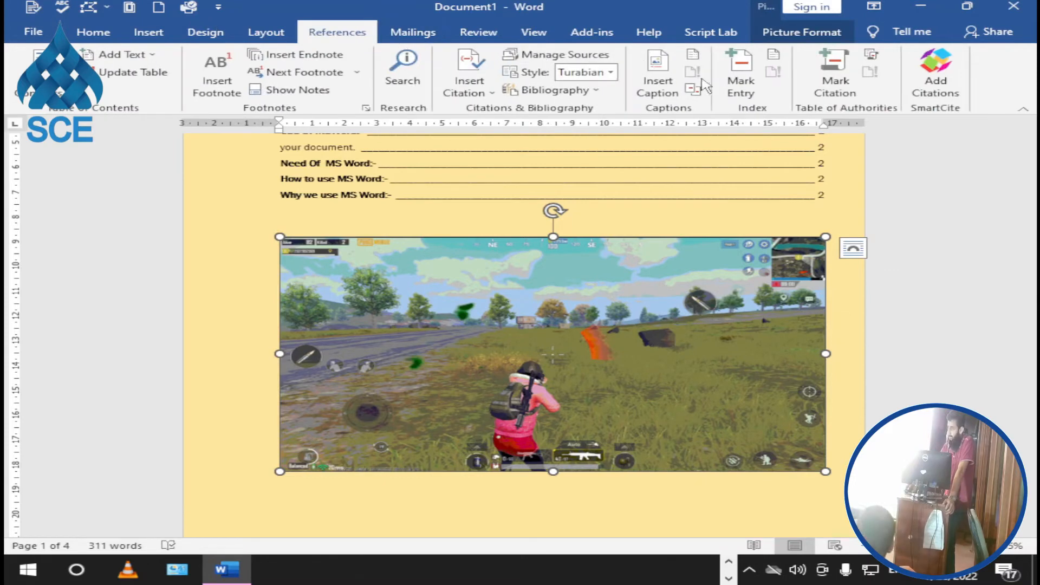
{"action": "left_click", "coordinate": [657, 81]}
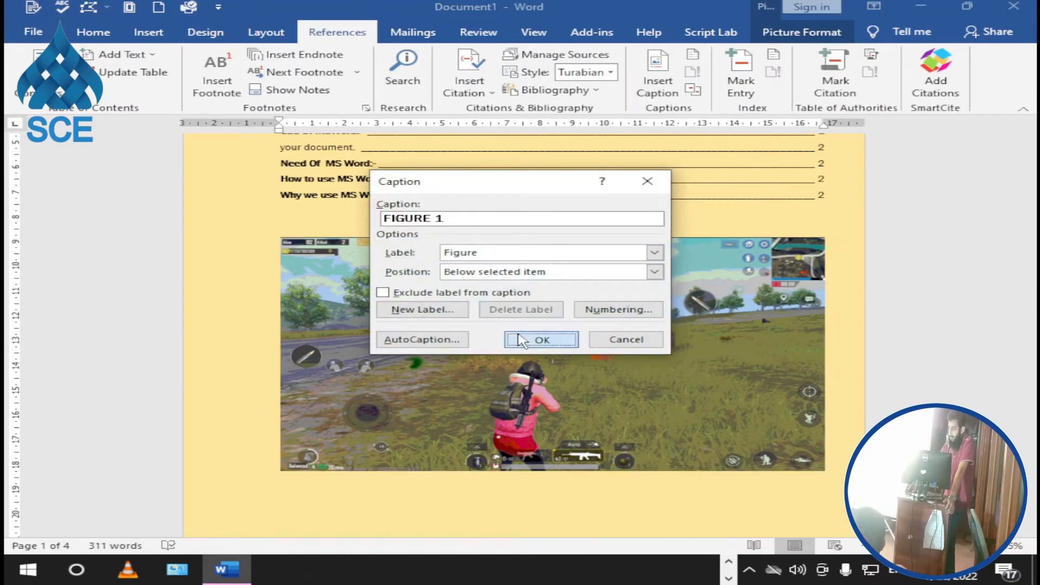
{"action": "left_click", "coordinate": [521, 340]}
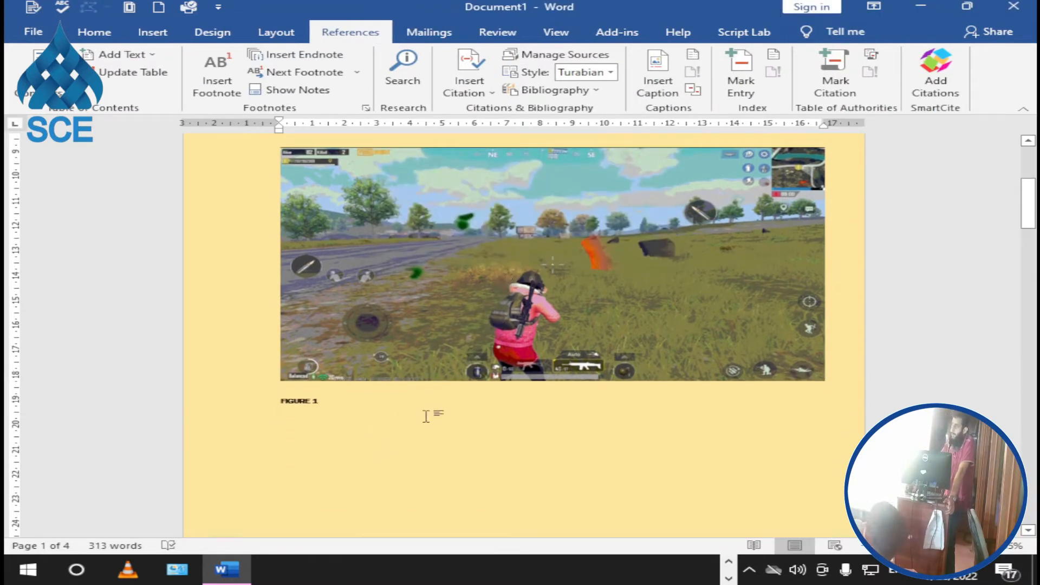
Step: Delete the picture inserted below the table of contents
{"action": "left_click", "coordinate": [273, 407]}
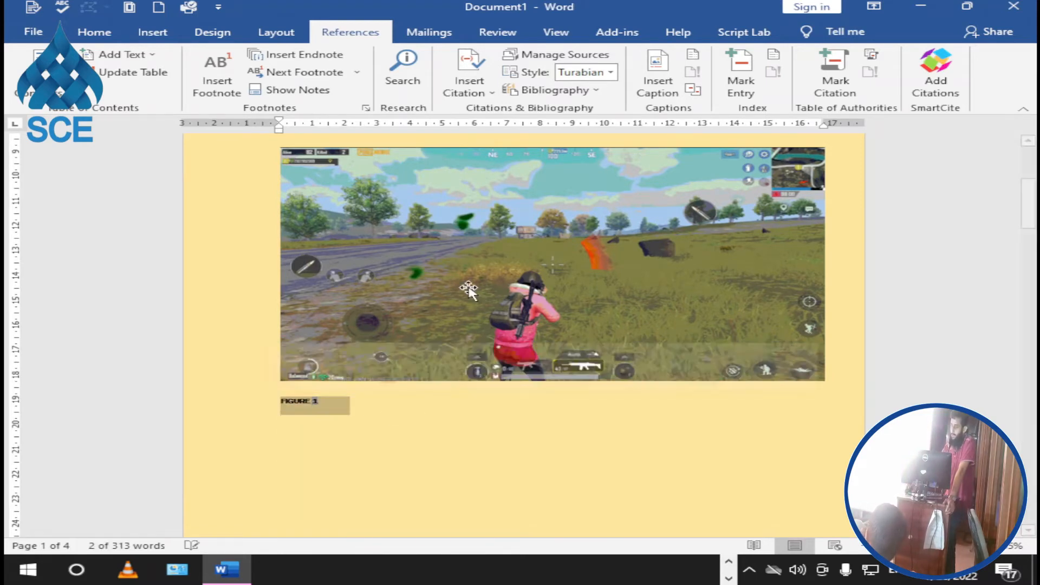
{"action": "scroll", "coordinate": [469, 291], "scroll_direction": "up", "scroll_amount": 5}
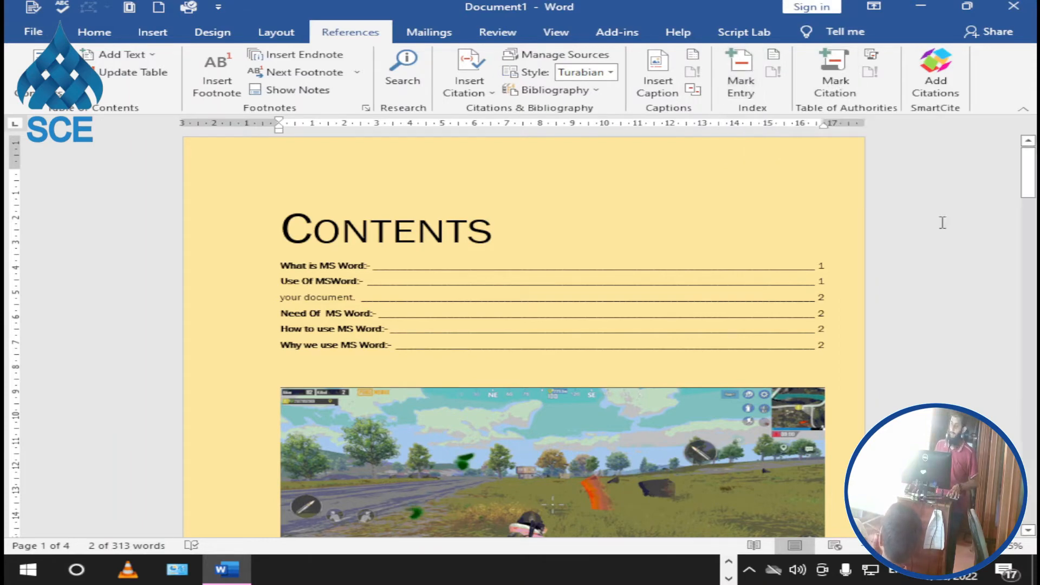
{"action": "left_click", "coordinate": [586, 212]}
{"action": "scroll", "coordinate": [587, 211], "scroll_direction": "down", "scroll_amount": 3}
{"action": "left_click", "coordinate": [521, 318]}
{"action": "key", "text": "Delete"}
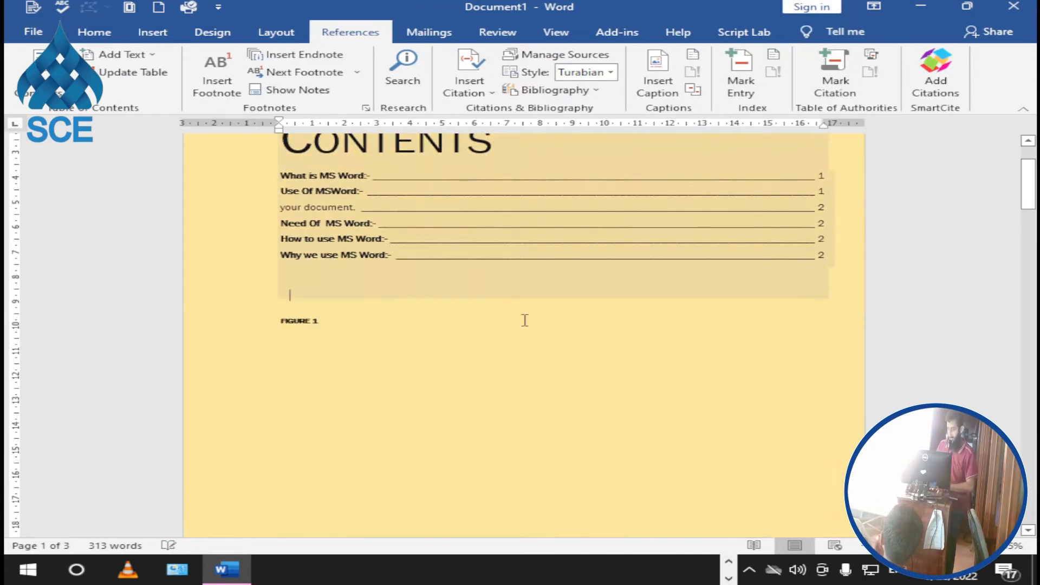
Step: Delete the "Figure 1" caption and the surplus blank space above the line "This to go on the last page"
{"action": "scroll", "coordinate": [351, 305], "scroll_direction": "down", "scroll_amount": 3}
{"action": "left_click_drag", "start_coordinate": [310, 237], "coordinate": [219, 241]}
{"action": "key", "text": "Delete"}
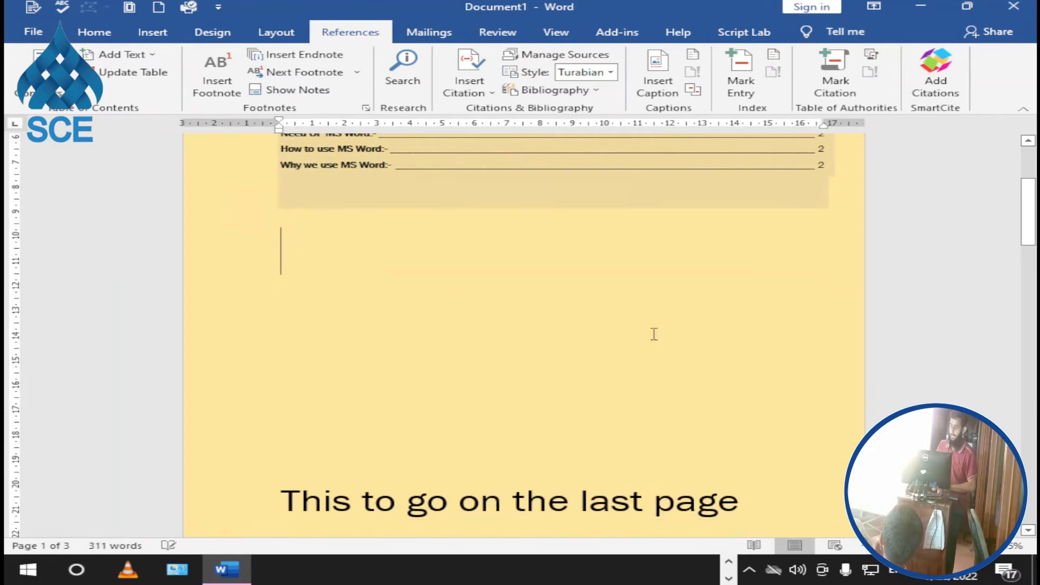
{"action": "key", "text": "BackSpace"}
{"action": "key", "text": "BackSpace"}
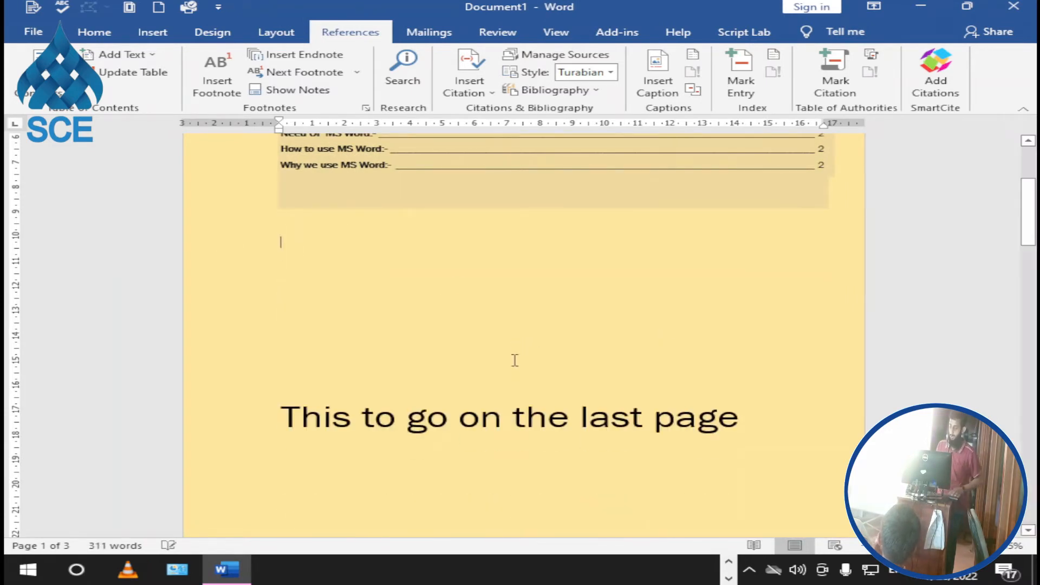
{"action": "key", "text": "F12"}
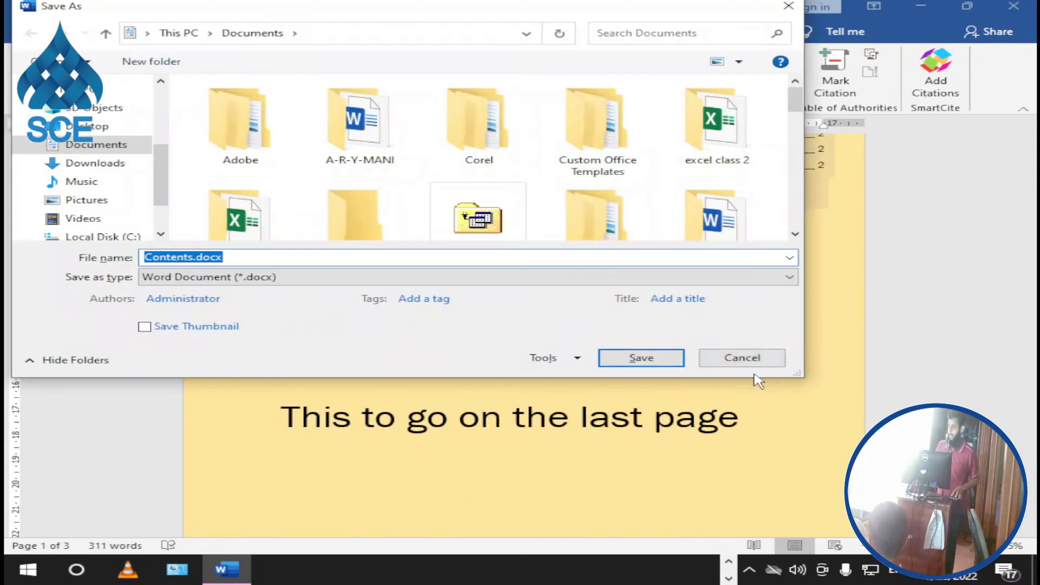
{"action": "left_click", "coordinate": [750, 362]}
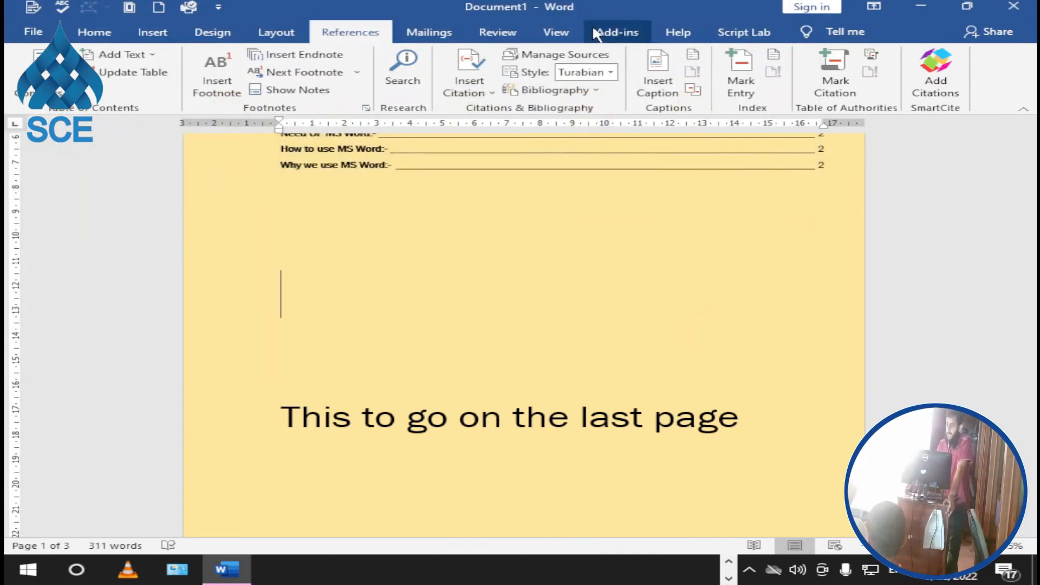
{"action": "left_click", "coordinate": [456, 34]}
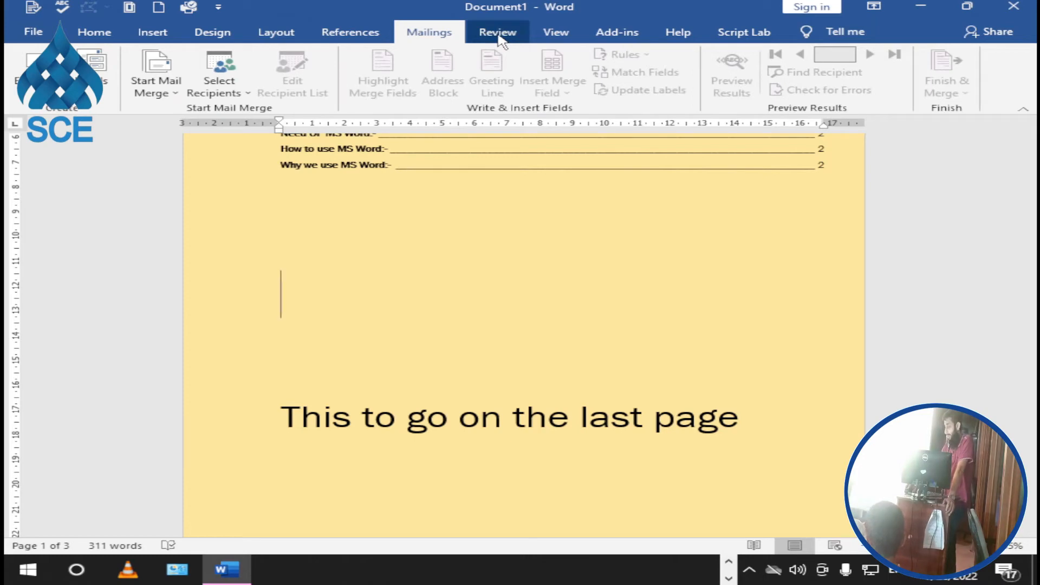
Step: Preview the document in Read Mode and in Web Layout, ending back in Print Layout
{"action": "left_click", "coordinate": [549, 34]}
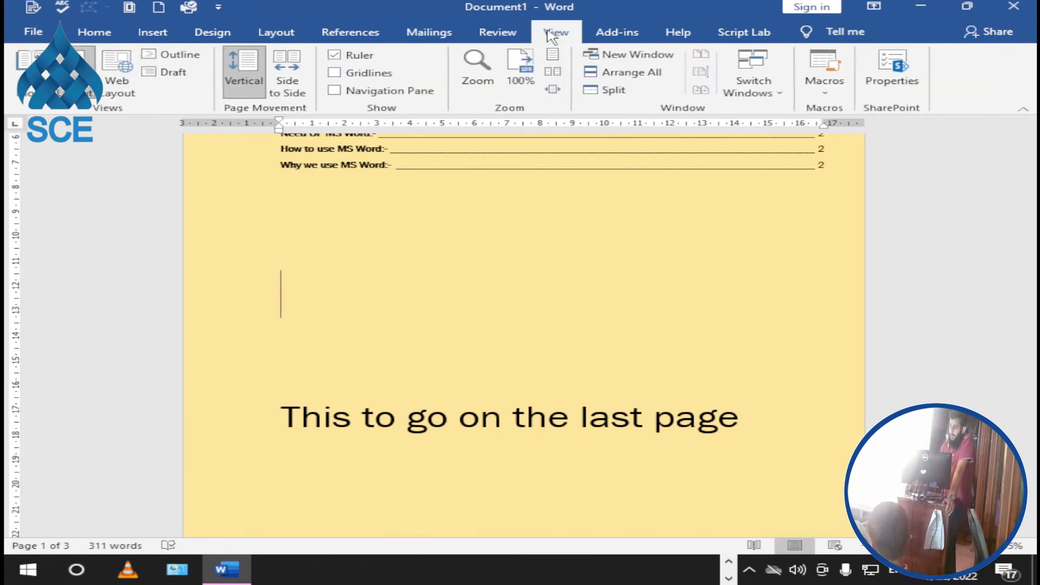
{"action": "left_click", "coordinate": [493, 250]}
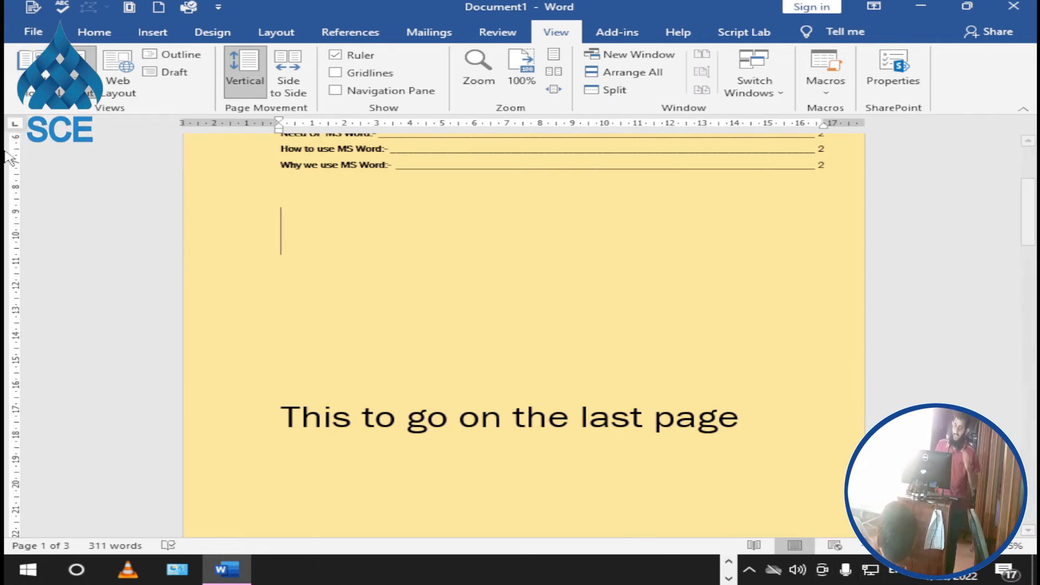
{"action": "left_click", "coordinate": [28, 70]}
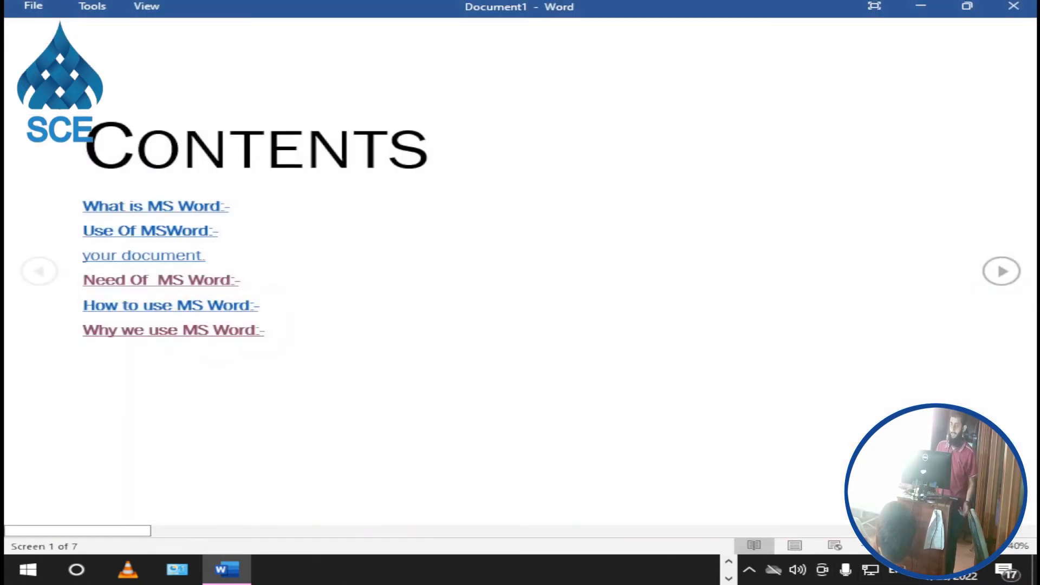
{"action": "key", "text": "Escape"}
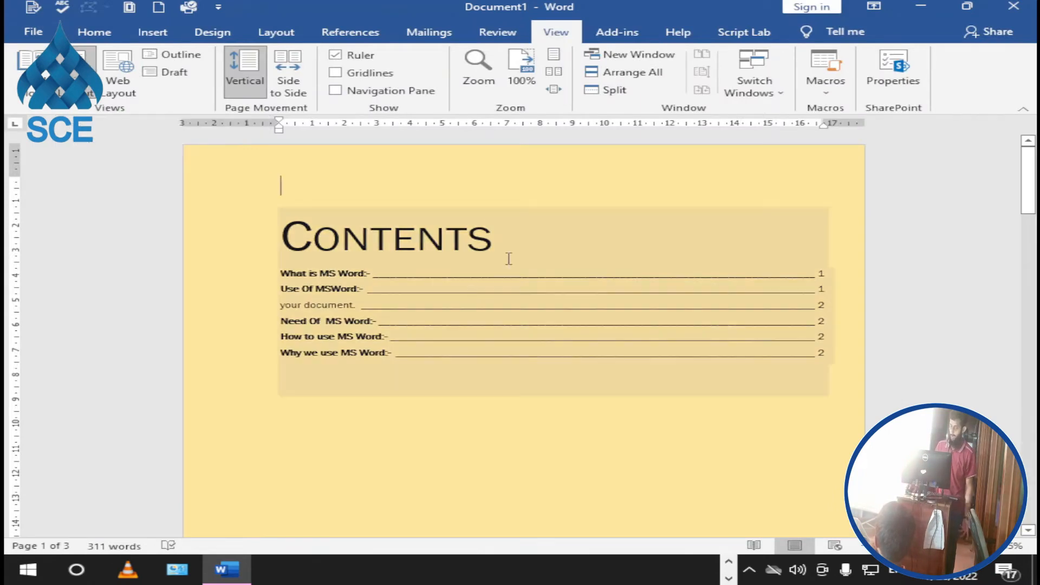
{"action": "left_click", "coordinate": [106, 66]}
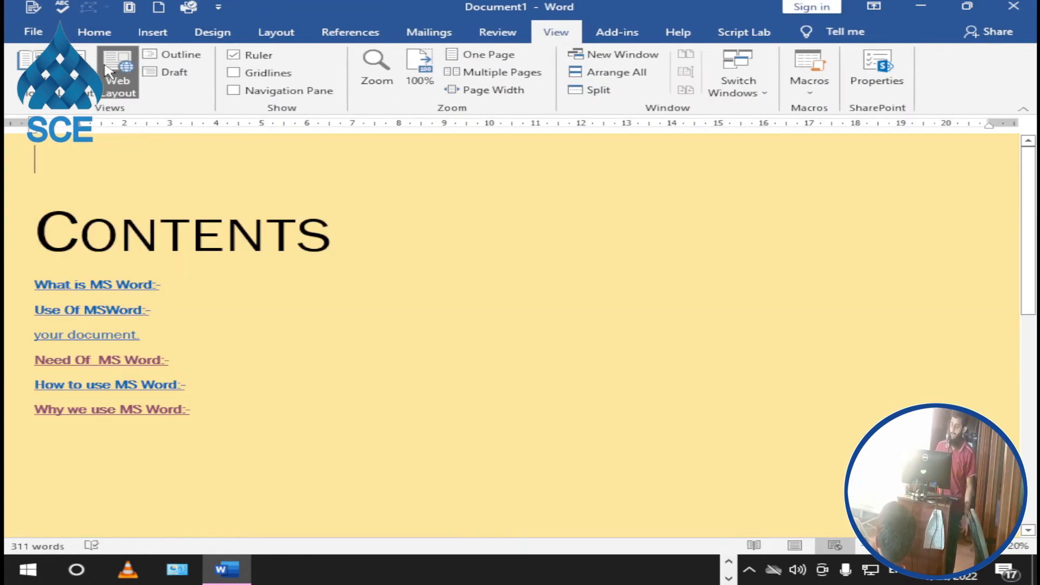
{"action": "left_click", "coordinate": [30, 68]}
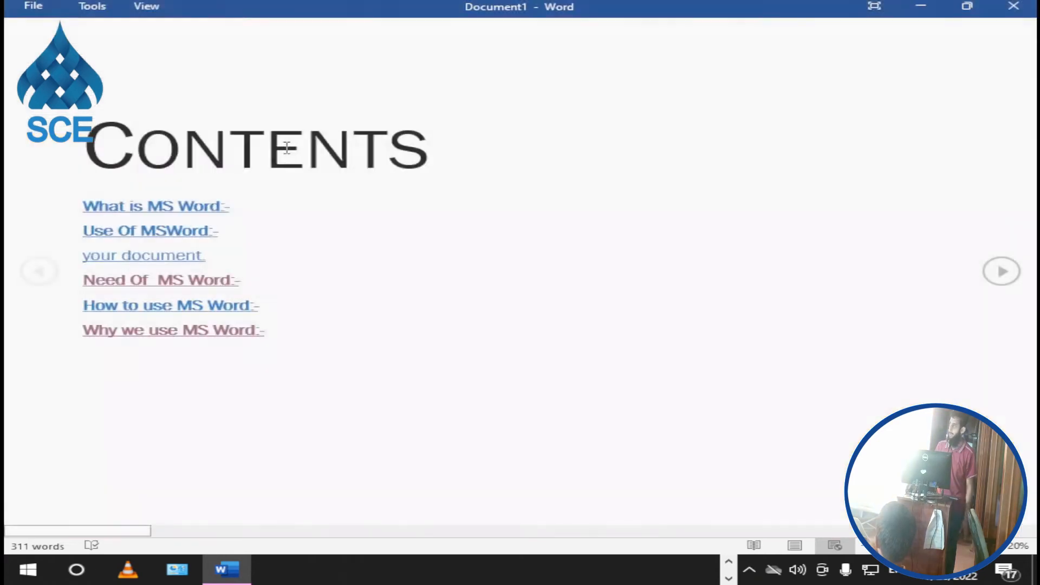
{"action": "key", "text": "Escape"}
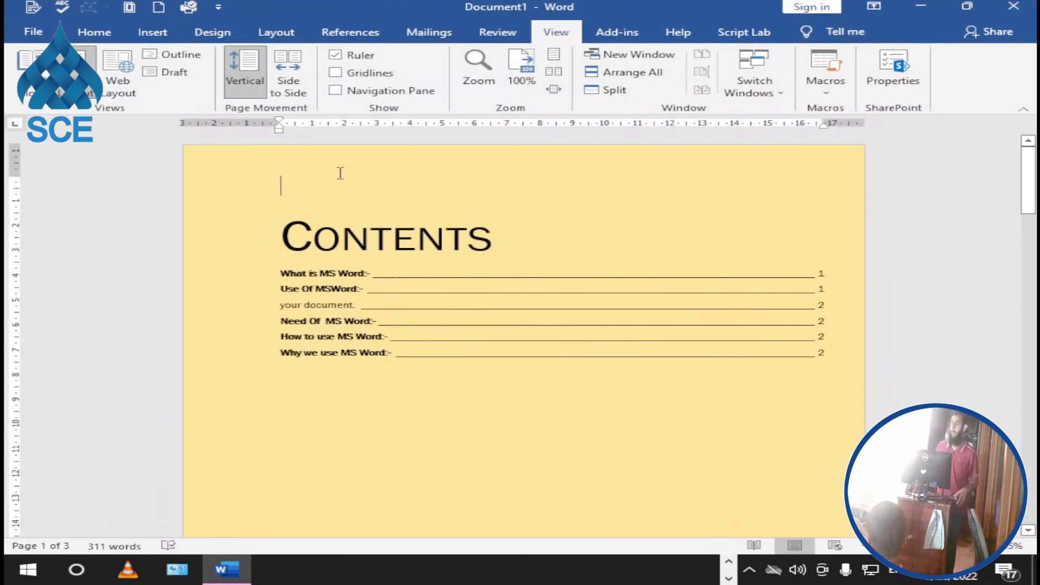
Step: Display the document in Outline view and examine how its headings and body paragraphs are structured
{"action": "left_click", "coordinate": [159, 57]}
{"action": "scroll", "coordinate": [260, 301], "scroll_direction": "down", "scroll_amount": 4}
{"action": "scroll", "coordinate": [276, 308], "scroll_direction": "down", "scroll_amount": 5}
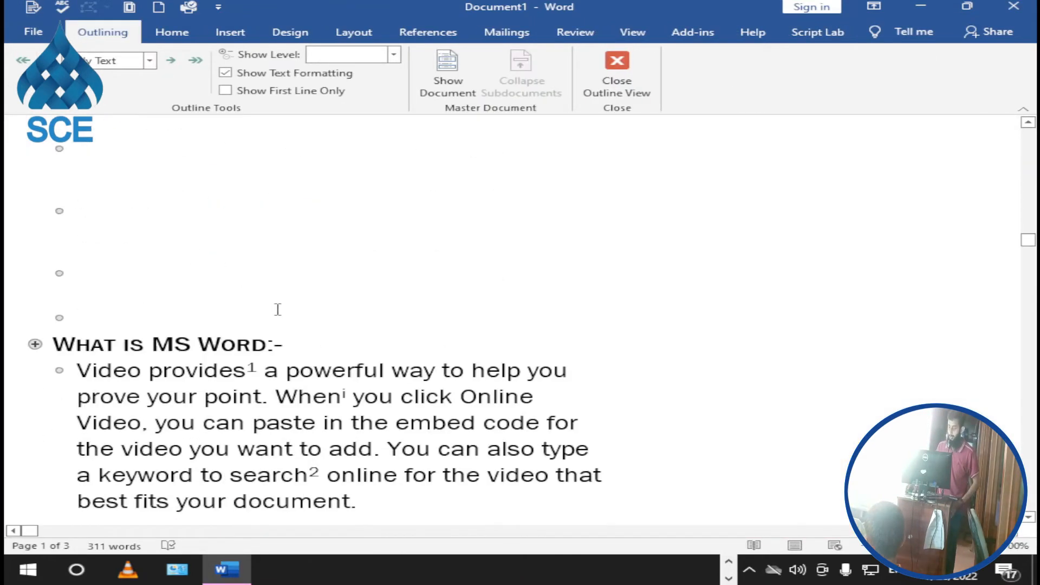
{"action": "scroll", "coordinate": [61, 252], "scroll_direction": "down", "scroll_amount": 4}
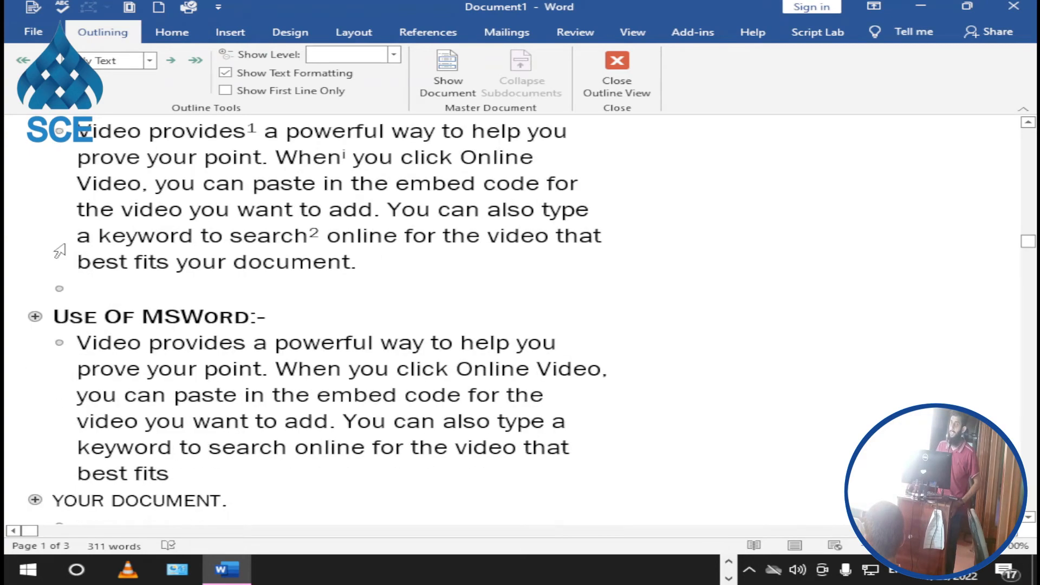
{"action": "scroll", "coordinate": [61, 246], "scroll_direction": "up", "scroll_amount": 2}
{"action": "scroll", "coordinate": [56, 255], "scroll_direction": "down", "scroll_amount": 2}
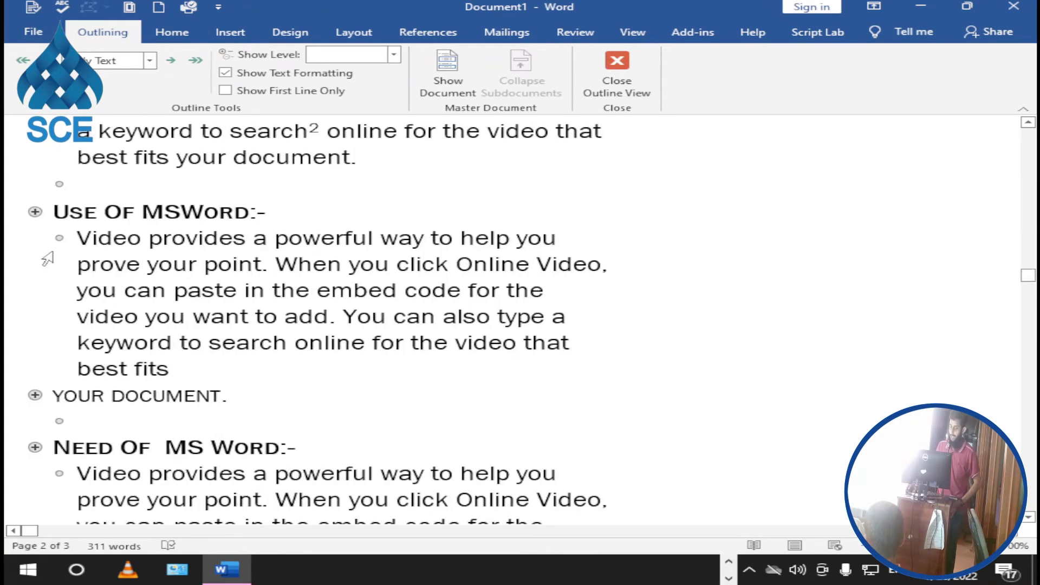
{"action": "scroll", "coordinate": [244, 356], "scroll_direction": "down", "scroll_amount": 3}
{"action": "scroll", "coordinate": [246, 357], "scroll_direction": "up", "scroll_amount": 9}
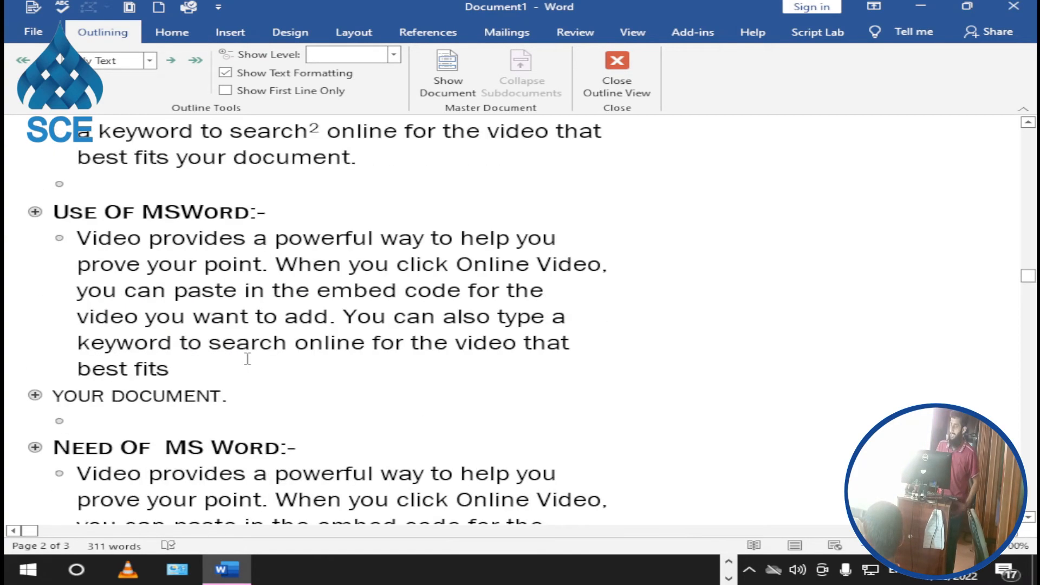
{"action": "scroll", "coordinate": [247, 359], "scroll_direction": "up", "scroll_amount": 2}
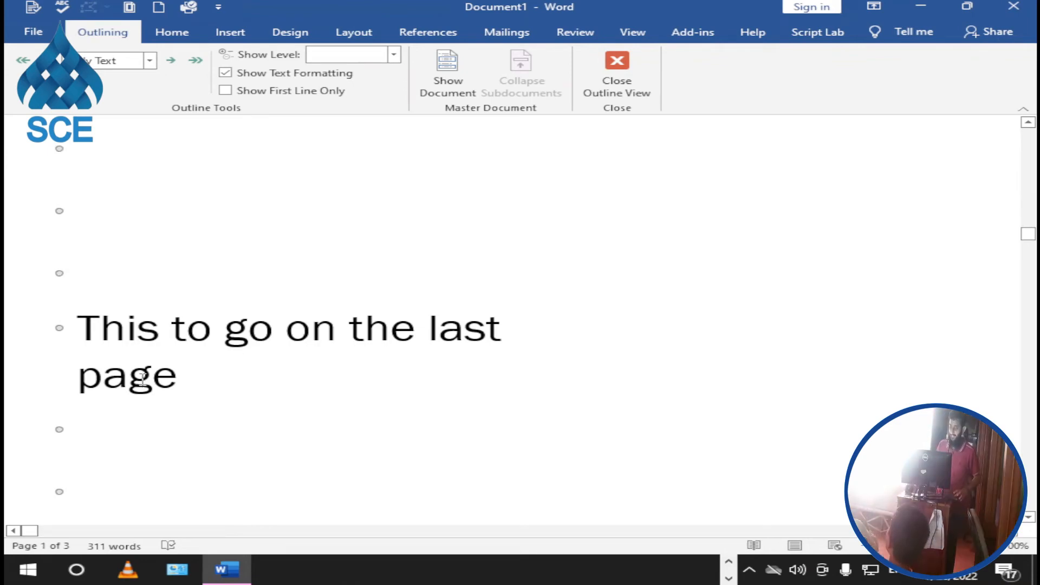
{"action": "scroll", "coordinate": [146, 371], "scroll_direction": "up", "scroll_amount": 3}
{"action": "scroll", "coordinate": [167, 302], "scroll_direction": "down", "scroll_amount": 11}
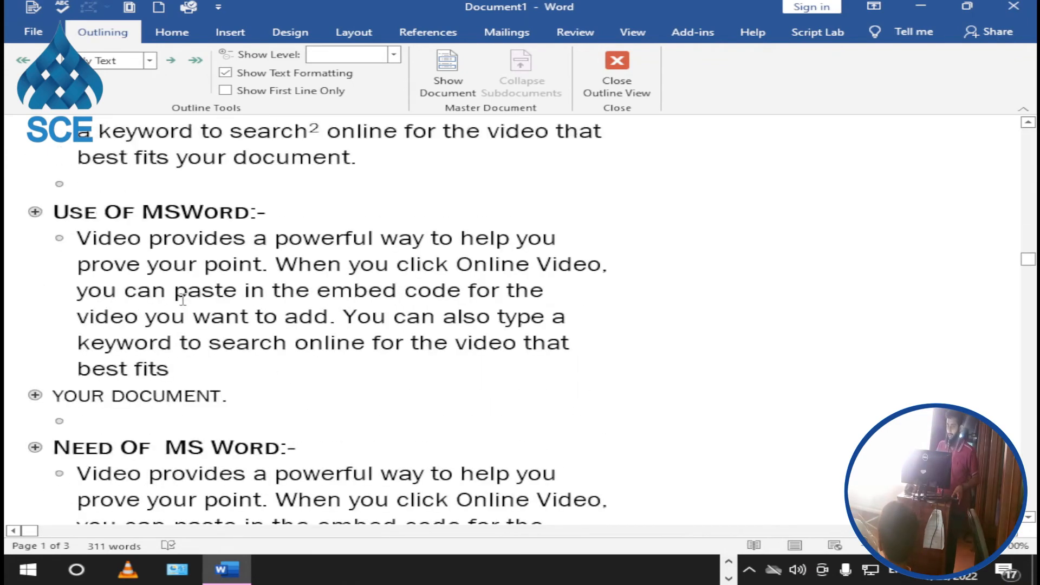
{"action": "scroll", "coordinate": [179, 295], "scroll_direction": "up", "scroll_amount": 8}
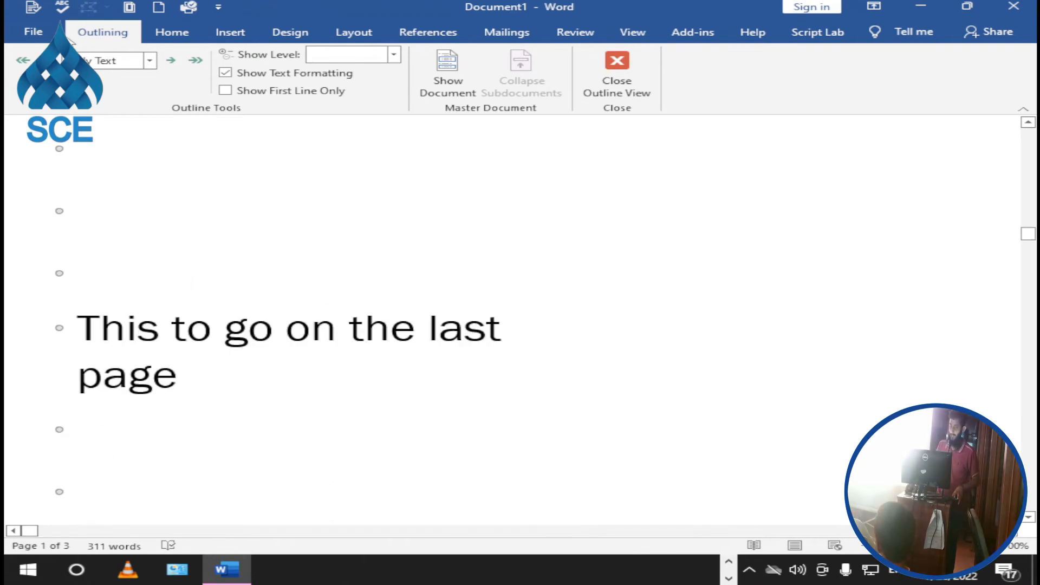
{"action": "left_click", "coordinate": [33, 32]}
{"action": "key", "text": "Escape"}
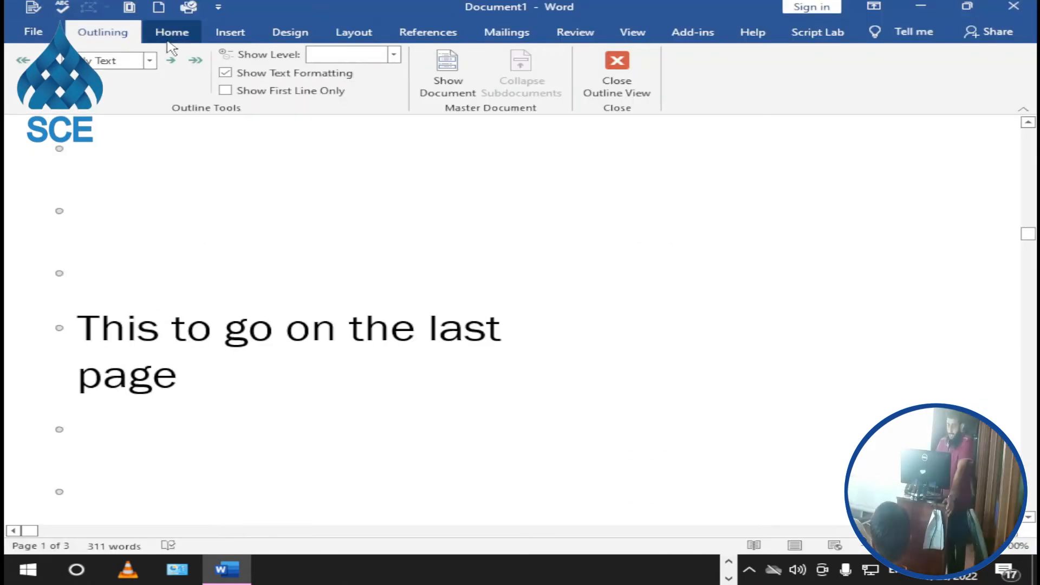
Step: Display the document in Draft view and look through the text from the table of contents to the first sections
{"action": "left_click", "coordinate": [634, 34]}
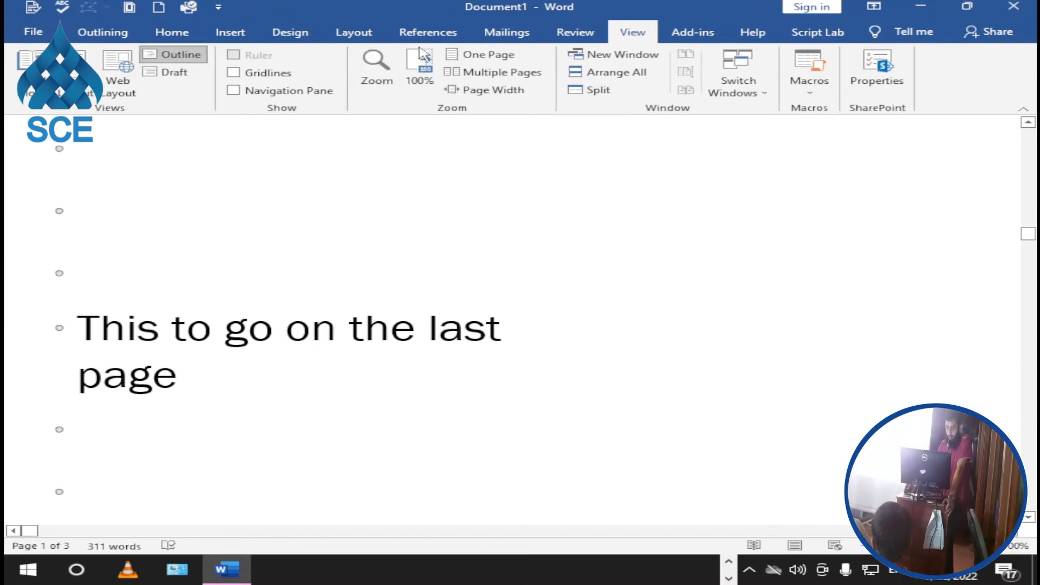
{"action": "left_click", "coordinate": [165, 74]}
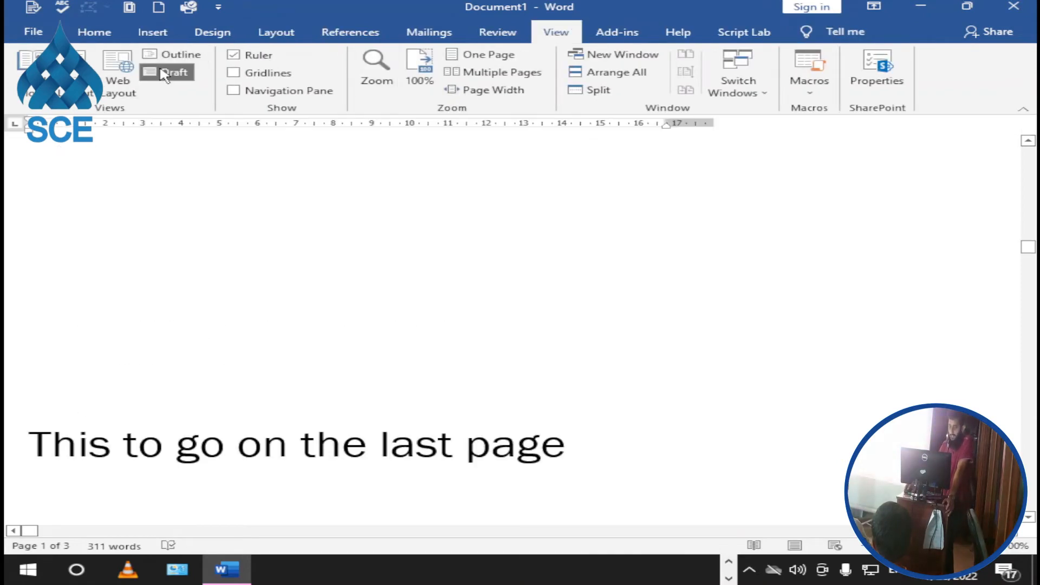
{"action": "scroll", "coordinate": [327, 323], "scroll_direction": "up", "scroll_amount": 5}
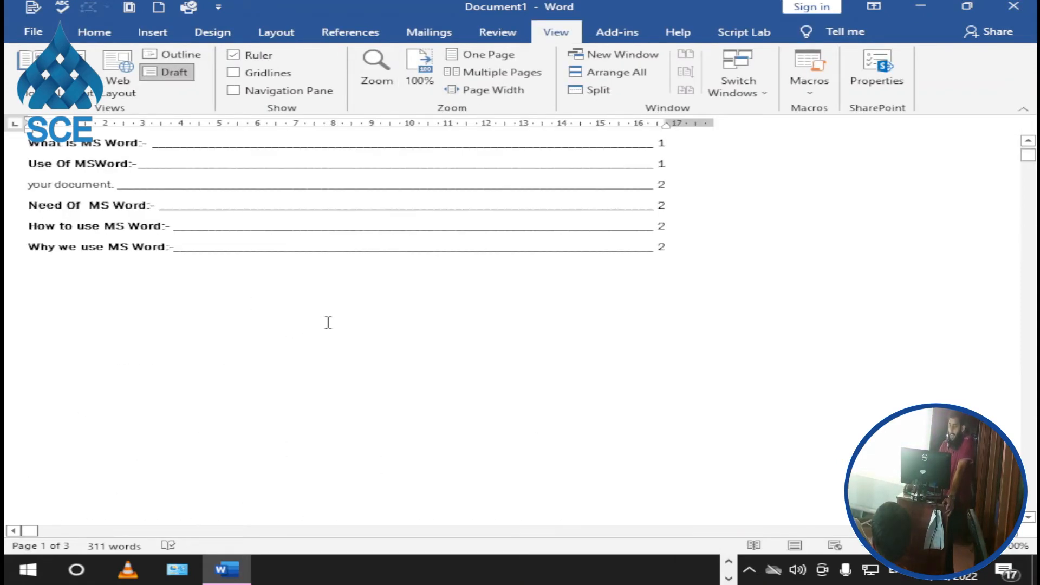
{"action": "scroll", "coordinate": [336, 319], "scroll_direction": "down", "scroll_amount": 8}
{"action": "scroll", "coordinate": [338, 320], "scroll_direction": "down", "scroll_amount": 10}
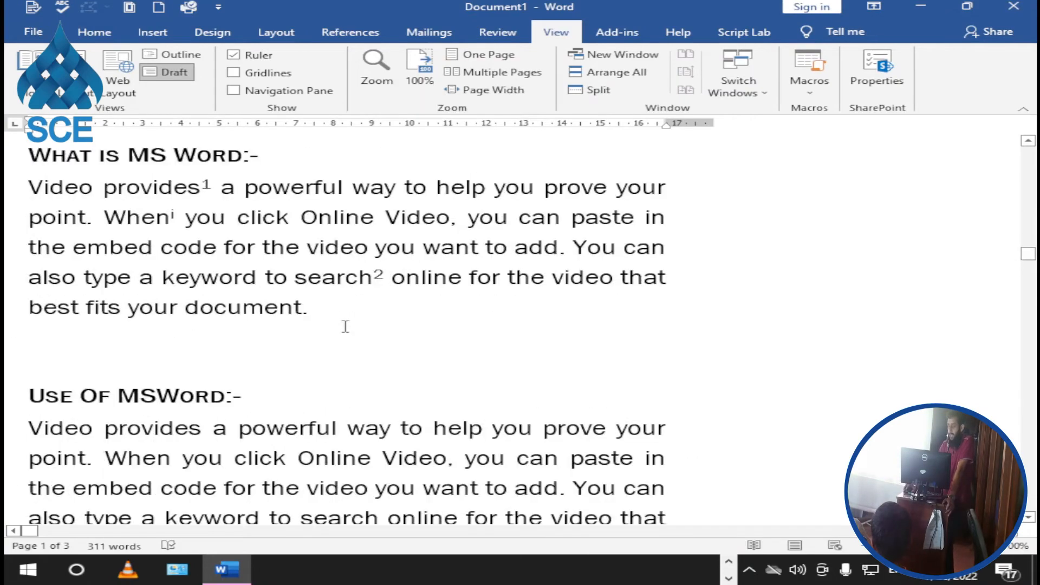
{"action": "scroll", "coordinate": [348, 327], "scroll_direction": "up", "scroll_amount": 8}
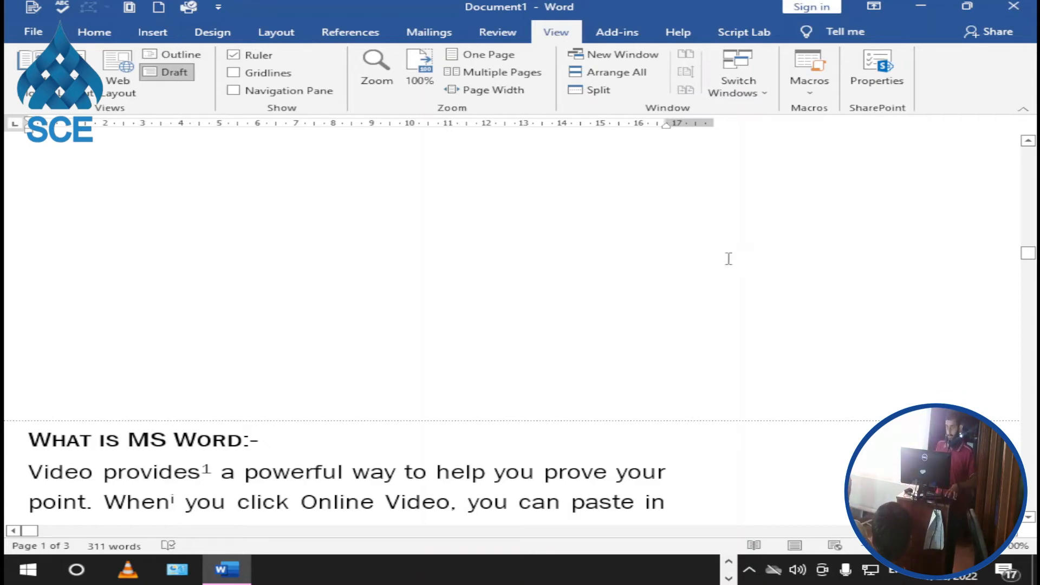
{"action": "scroll", "coordinate": [542, 272], "scroll_direction": "up", "scroll_amount": 10}
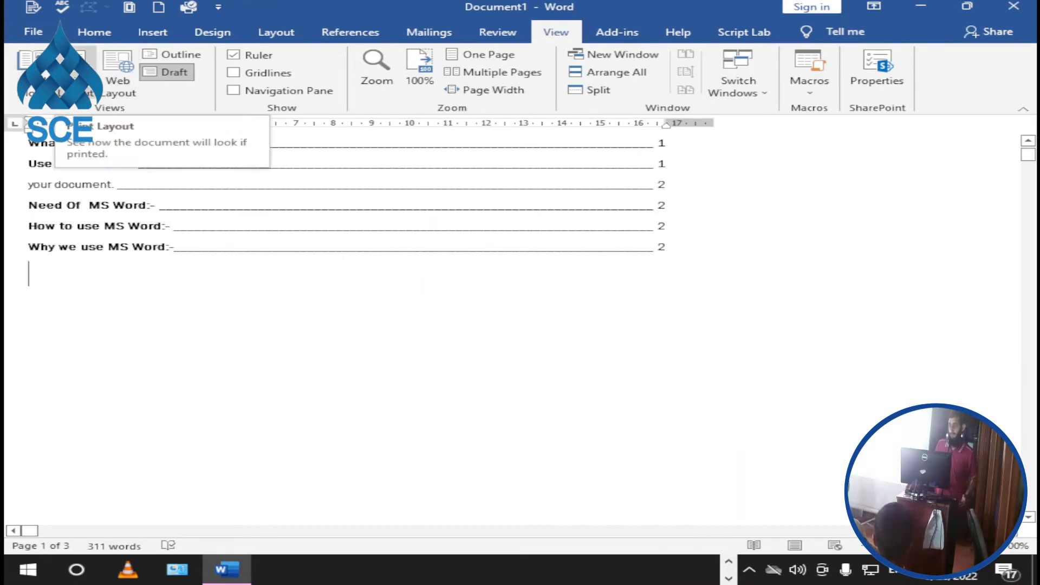
Step: Return the document to Print Layout and look through its pages with vertical page movement
{"action": "left_click", "coordinate": [57, 78]}
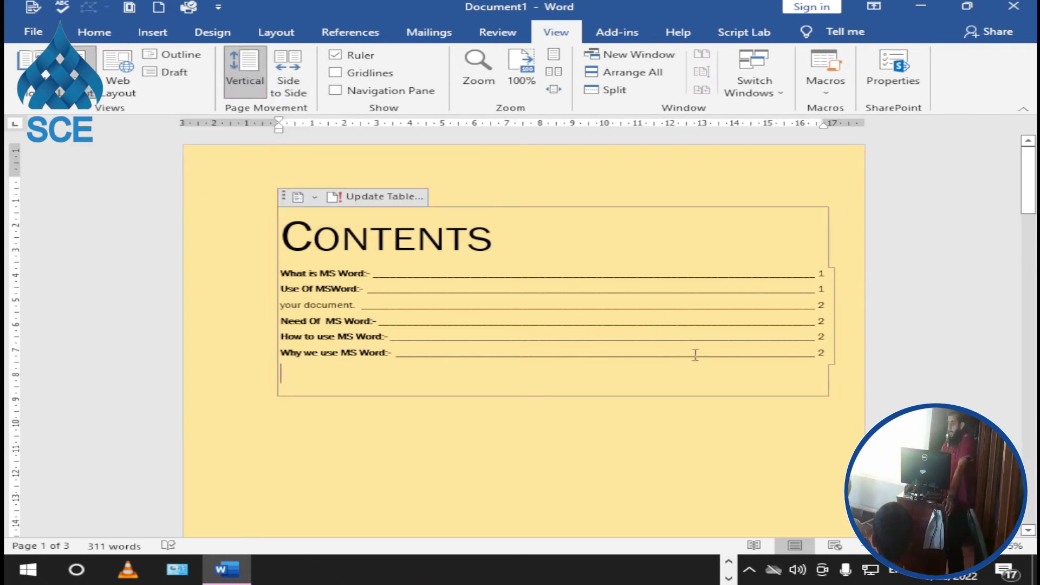
{"action": "scroll", "coordinate": [704, 349], "scroll_direction": "down", "scroll_amount": 12}
{"action": "scroll", "coordinate": [746, 334], "scroll_direction": "down", "scroll_amount": 15}
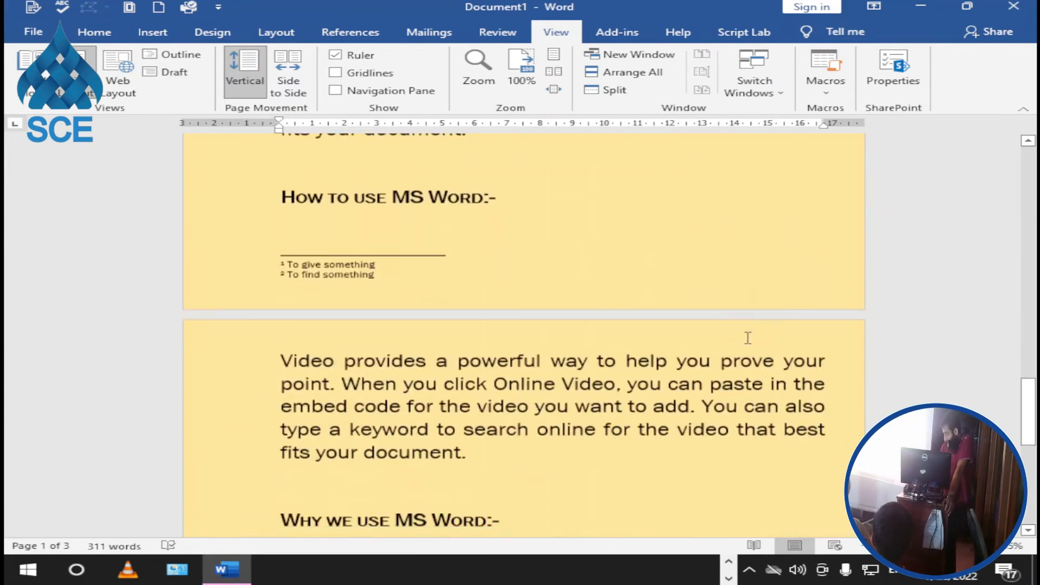
{"action": "scroll", "coordinate": [705, 330], "scroll_direction": "up", "scroll_amount": 10}
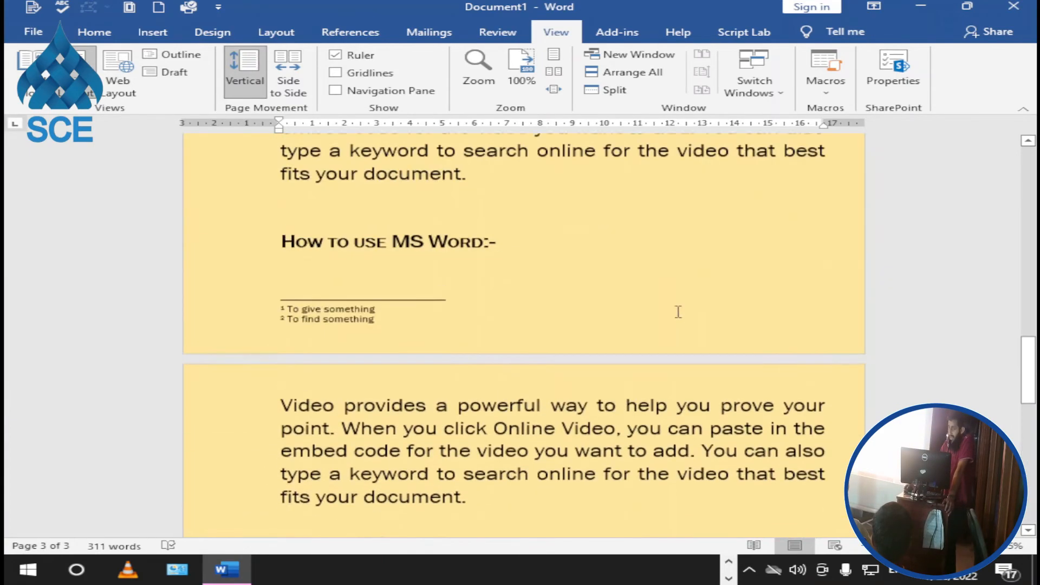
Step: Set the page movement to Side to Side and flip through the pages to the bibliography
{"action": "left_click", "coordinate": [276, 86]}
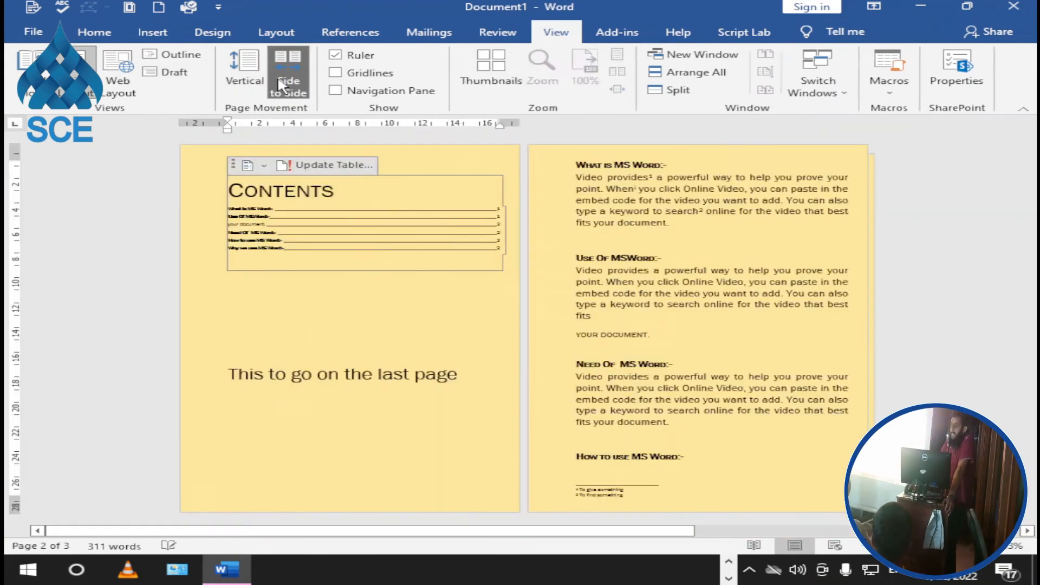
{"action": "scroll", "coordinate": [709, 336], "scroll_direction": "down", "scroll_amount": 1}
{"action": "scroll", "coordinate": [708, 336], "scroll_direction": "up", "scroll_amount": 1}
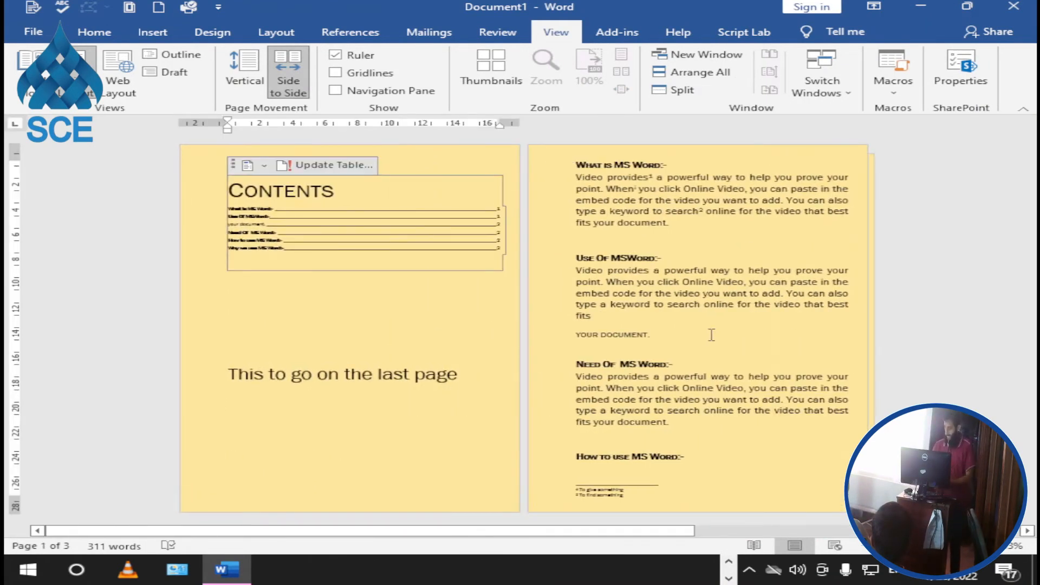
{"action": "scroll", "coordinate": [833, 266], "scroll_direction": "down", "scroll_amount": 1}
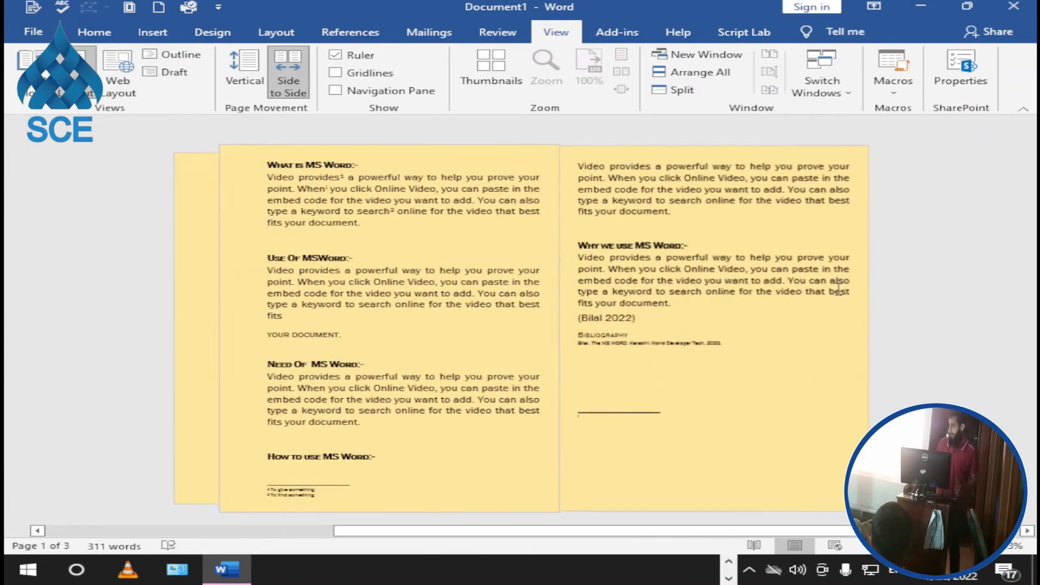
Step: Set the page movement back to Vertical, and hide the ruler and show it again
{"action": "scroll", "coordinate": [919, 286], "scroll_direction": "up", "scroll_amount": 1}
{"action": "scroll", "coordinate": [918, 286], "scroll_direction": "down", "scroll_amount": 1}
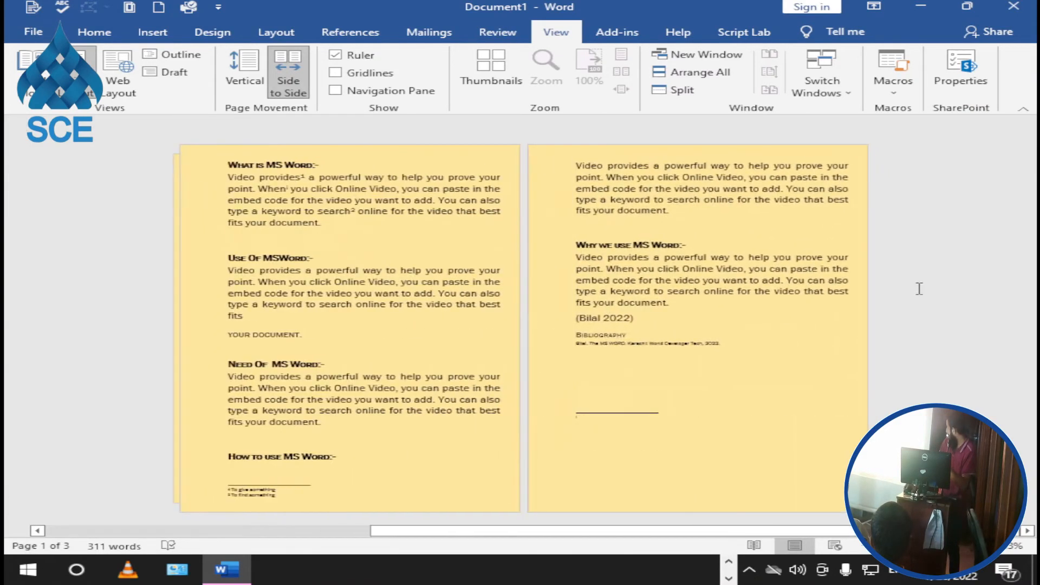
{"action": "scroll", "coordinate": [949, 274], "scroll_direction": "up", "scroll_amount": 1}
{"action": "scroll", "coordinate": [810, 255], "scroll_direction": "down", "scroll_amount": 1}
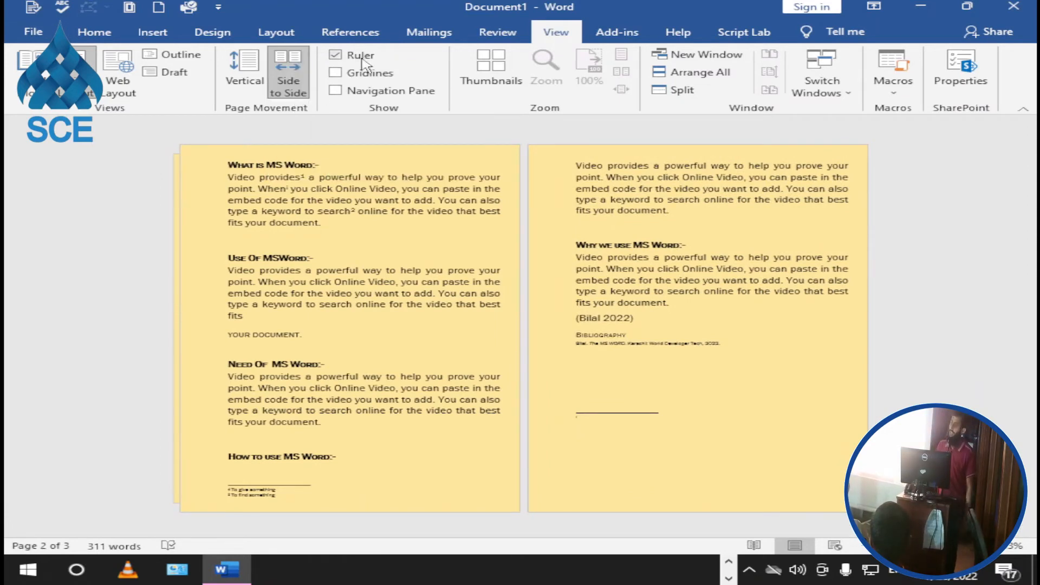
{"action": "left_click", "coordinate": [245, 70]}
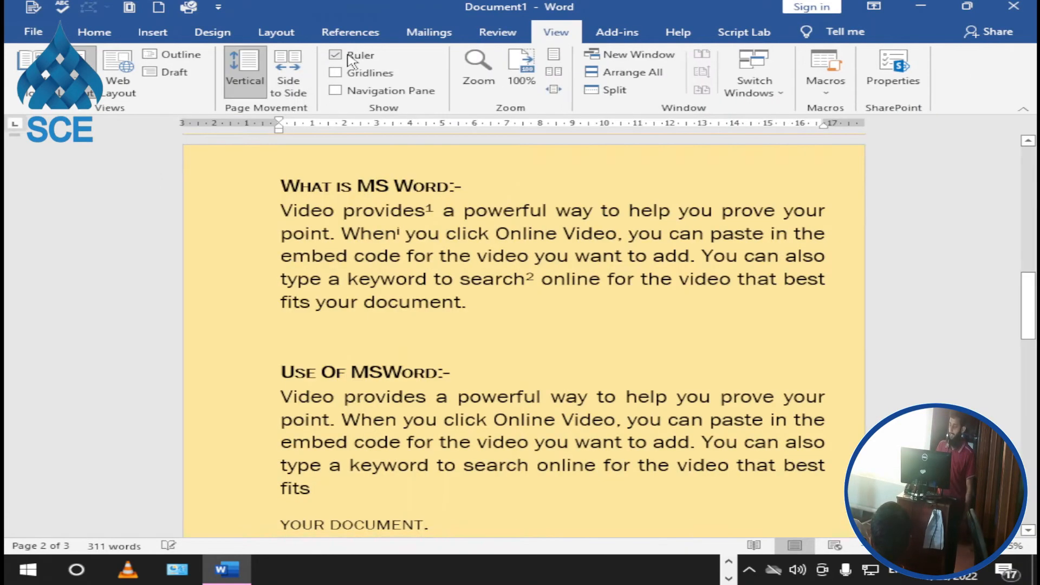
{"action": "left_click", "coordinate": [352, 61]}
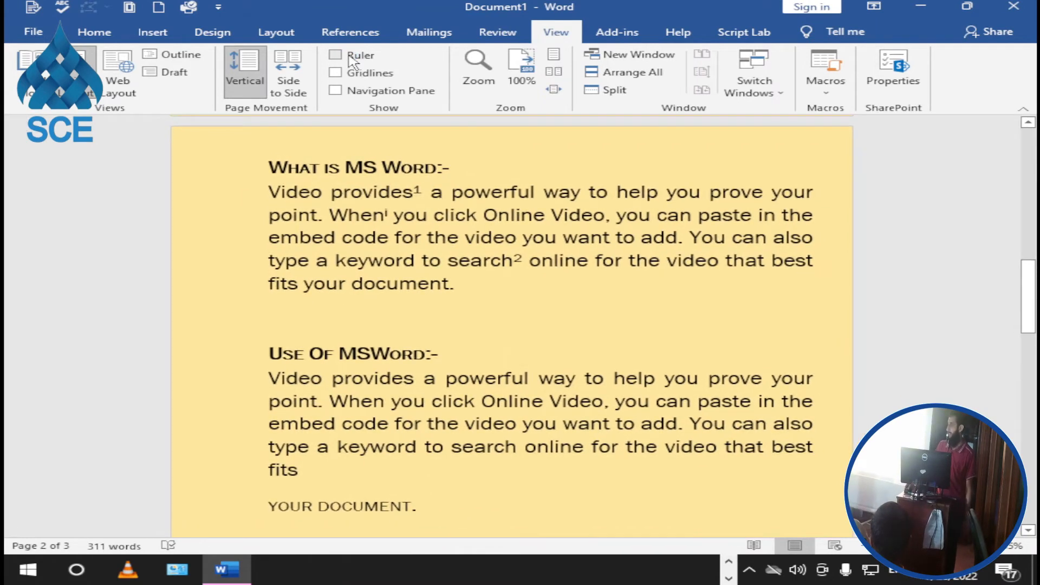
{"action": "left_click", "coordinate": [352, 60]}
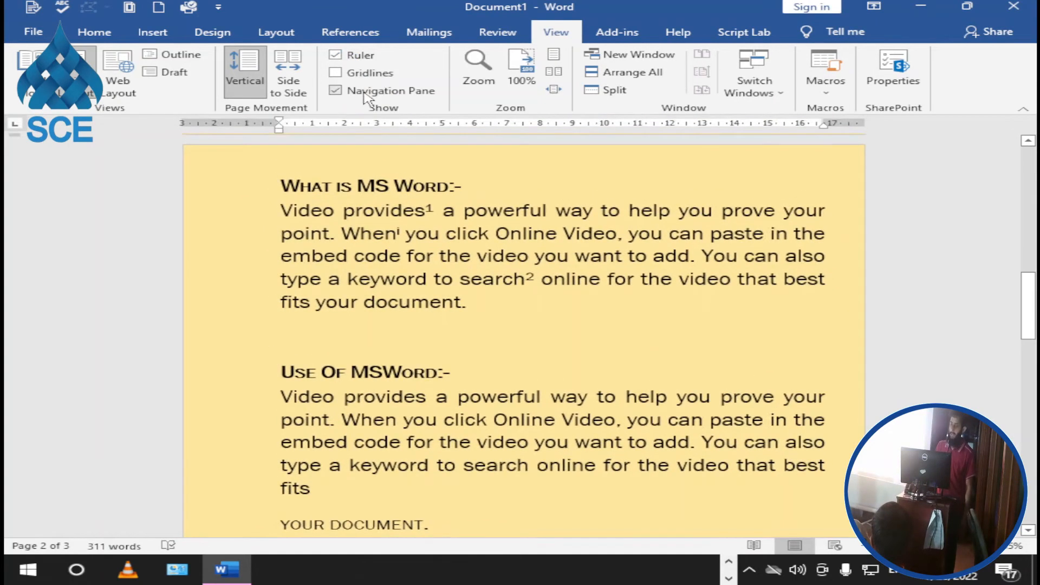
Step: Show the Navigation Pane and go through its Headings and Pages views, ending on Results
{"action": "left_click", "coordinate": [367, 92]}
{"action": "left_click", "coordinate": [39, 198]}
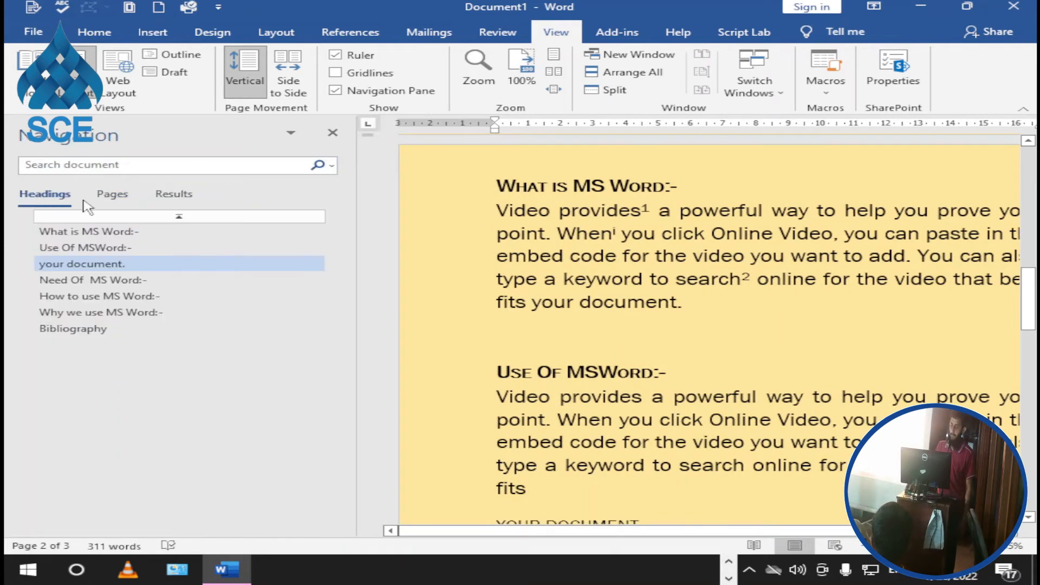
{"action": "left_click", "coordinate": [124, 196]}
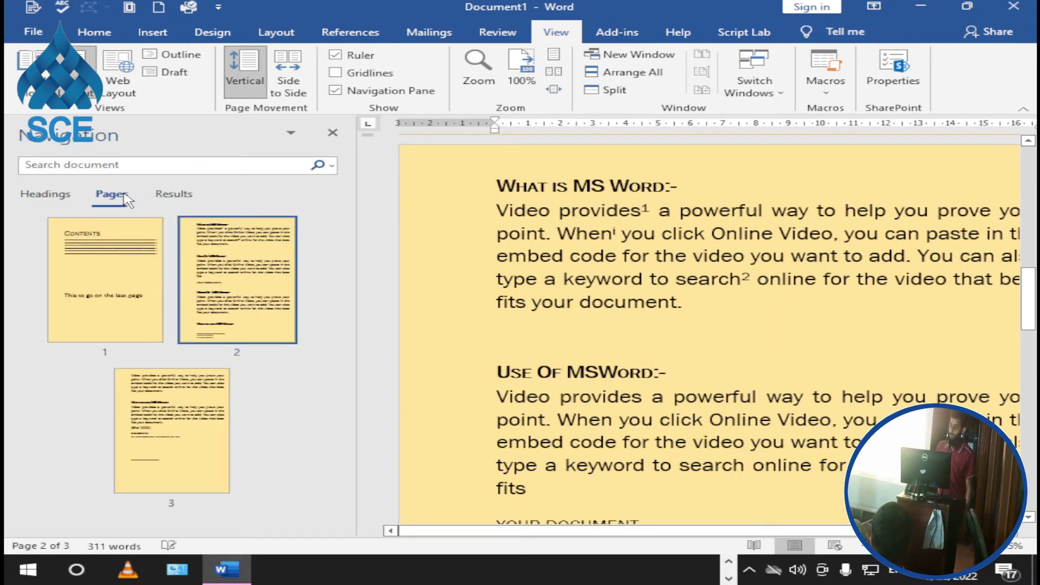
{"action": "left_click", "coordinate": [49, 196]}
{"action": "left_click", "coordinate": [179, 195]}
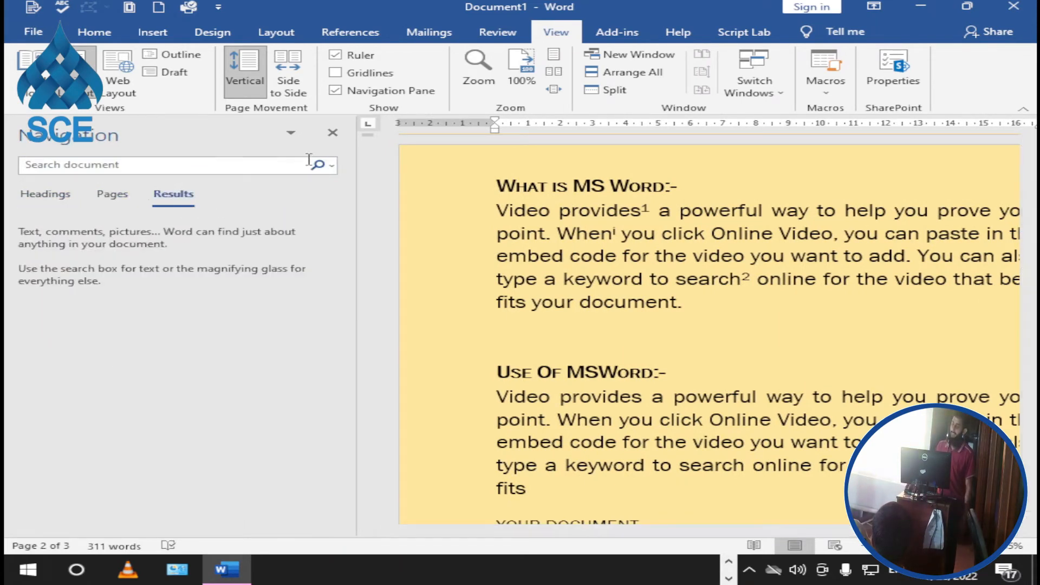